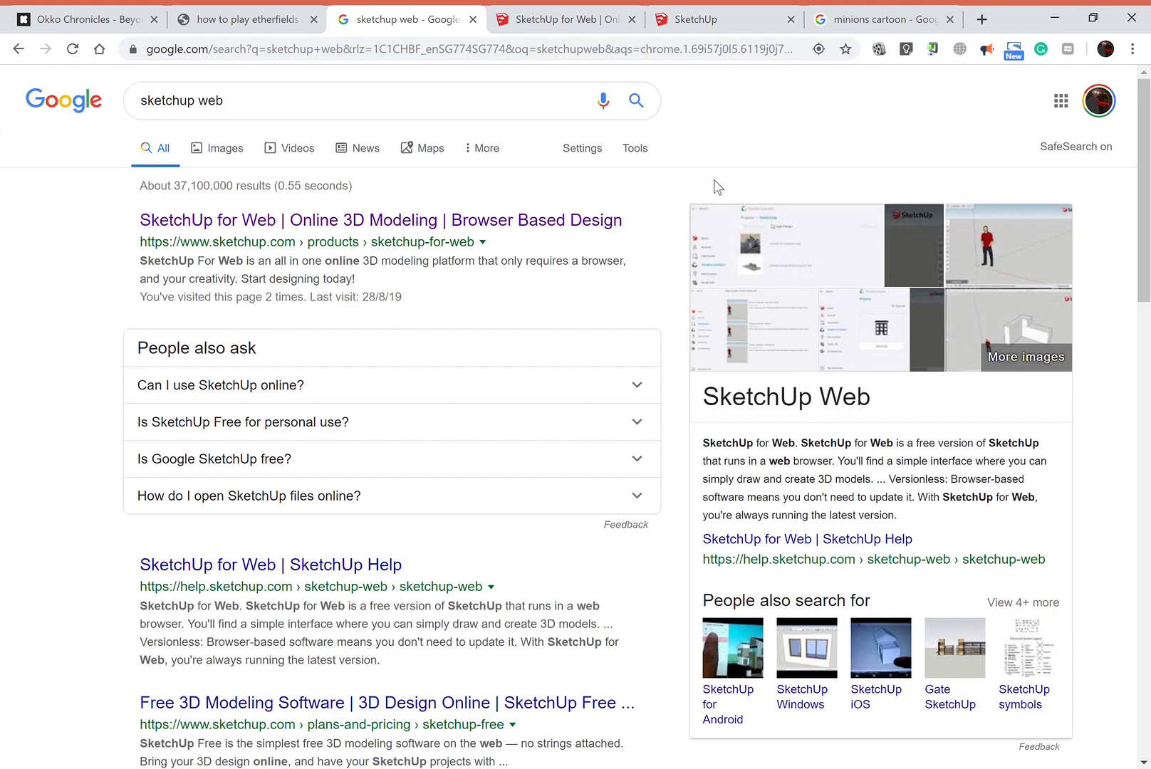
Look over the one-eyed minion reference image, the SketchUp web search result and the SketchUp for Web page.
{"action": "left_click", "coordinate": [854, 18]}
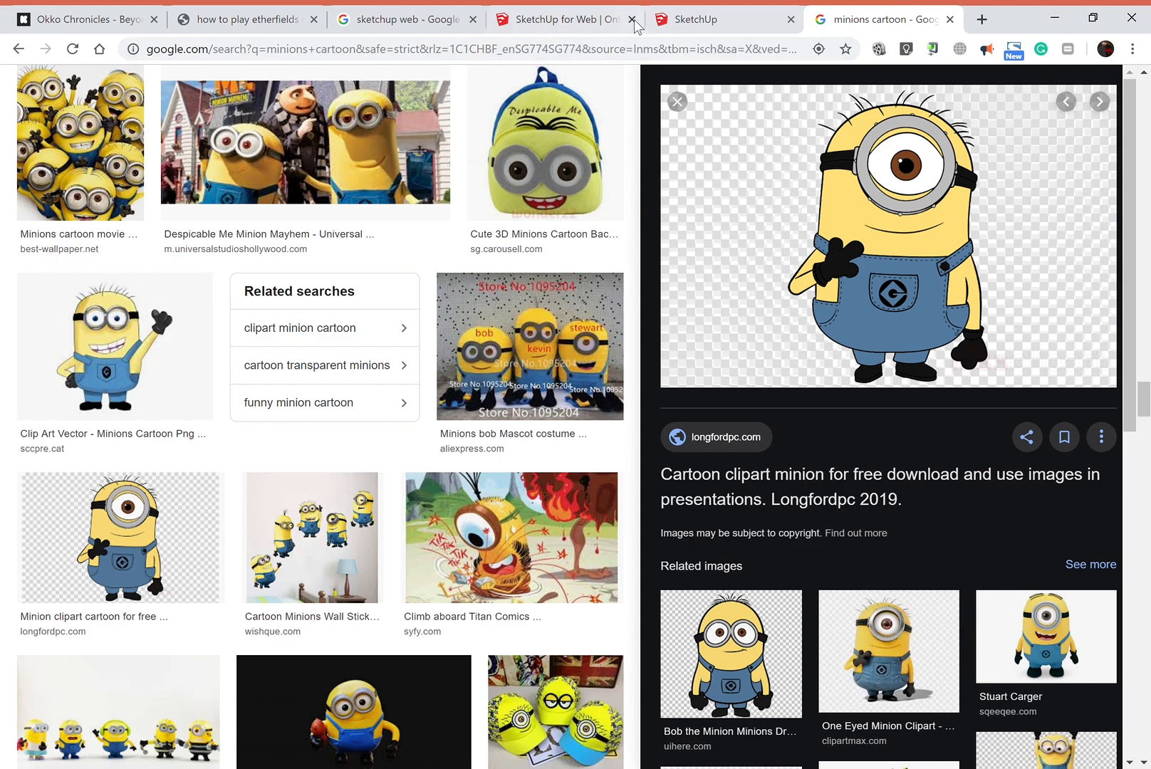
{"action": "left_click", "coordinate": [449, 21]}
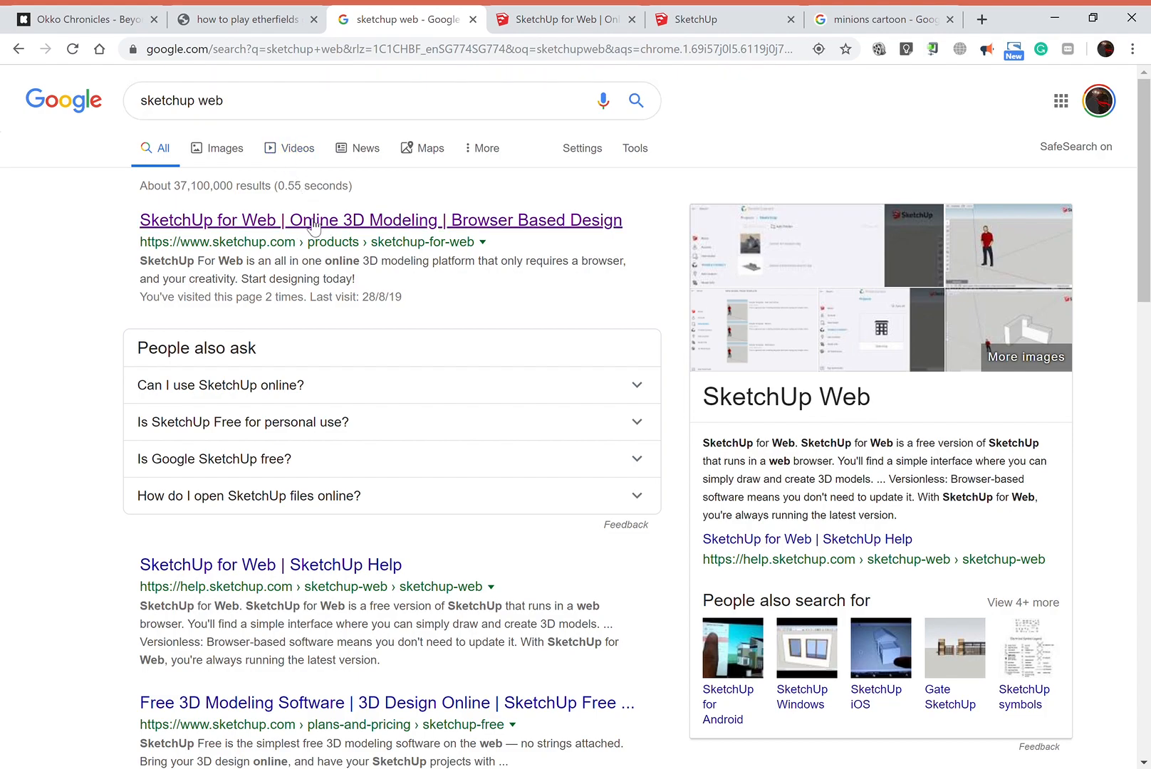
{"action": "left_click", "coordinate": [584, 19]}
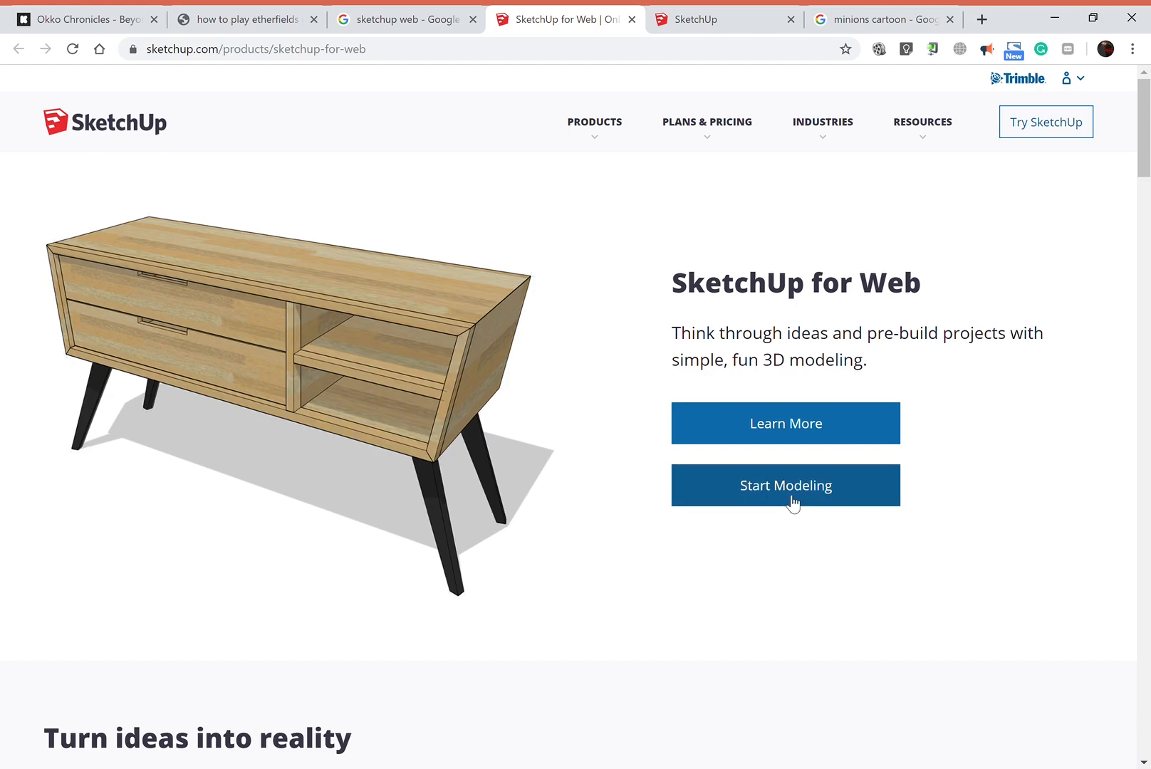
Switch to the SketchUp modeling page and delete the default standing figure from the empty model.
{"action": "left_click", "coordinate": [736, 31]}
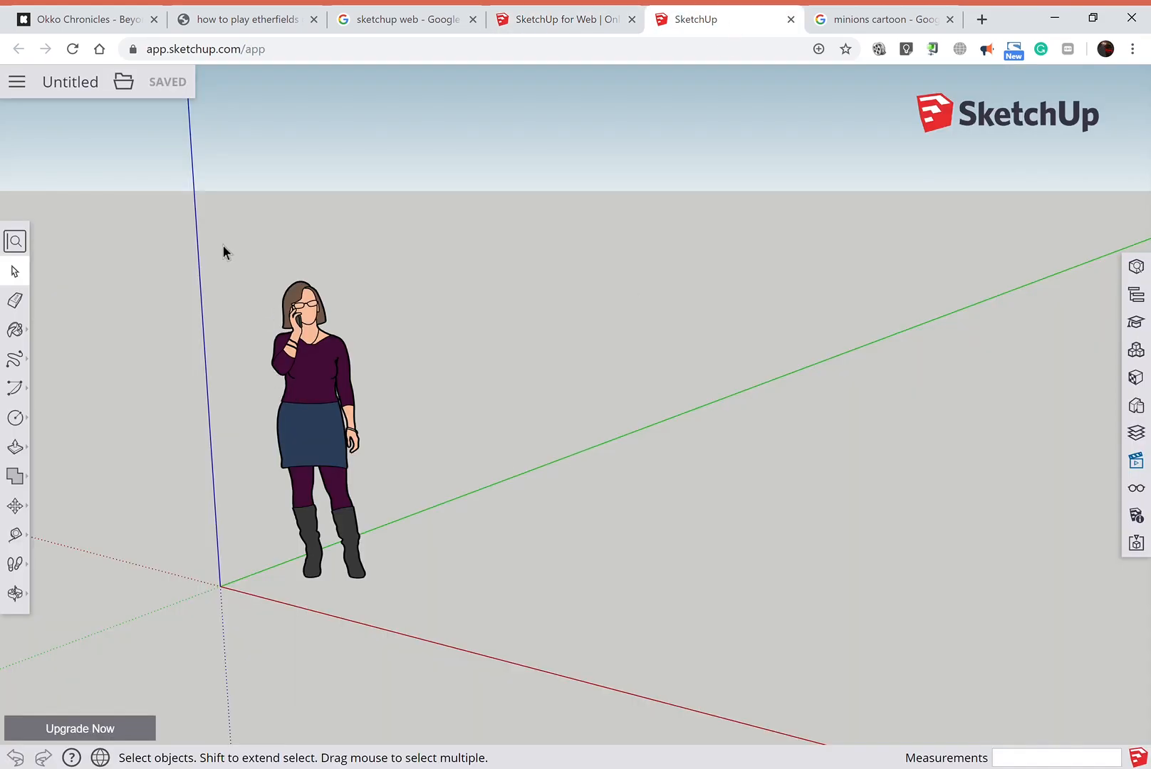
{"action": "left_click_drag", "start_coordinate": [219, 237], "coordinate": [405, 615]}
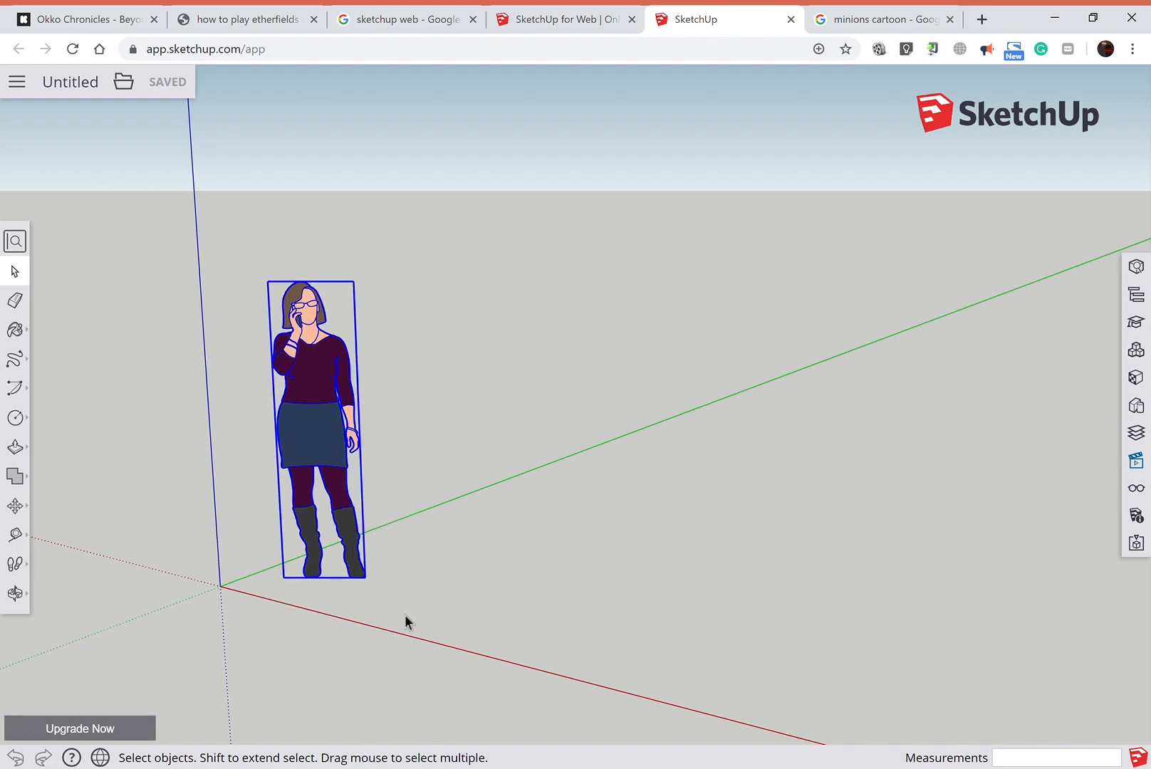
{"action": "key", "text": "Delete"}
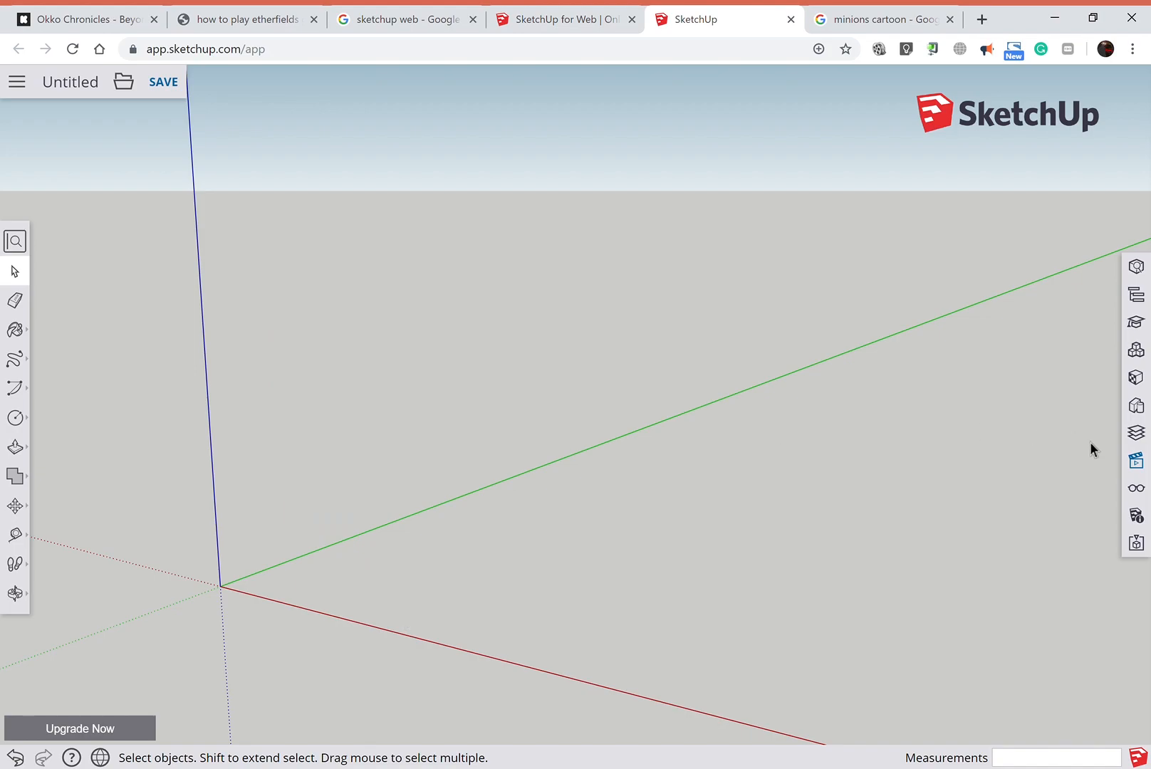
Set the camera to parallel projection and switch to the top view.
{"action": "left_click", "coordinate": [1141, 467]}
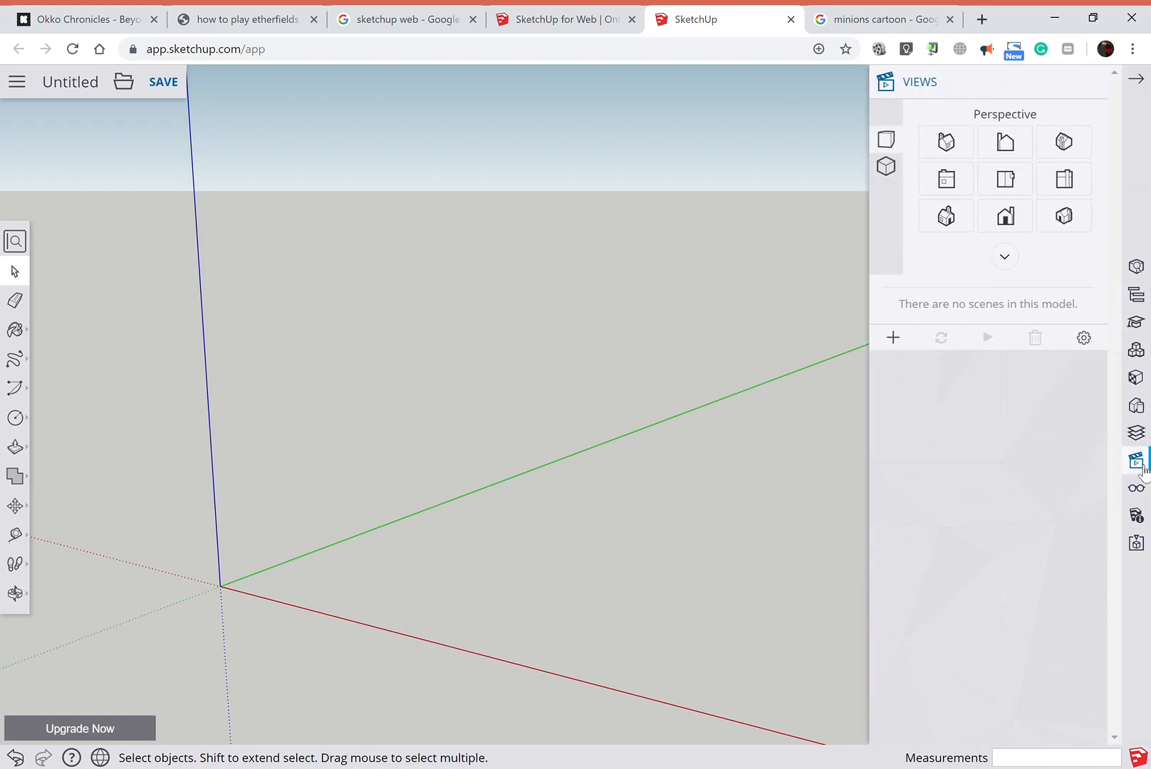
{"action": "left_click", "coordinate": [890, 177]}
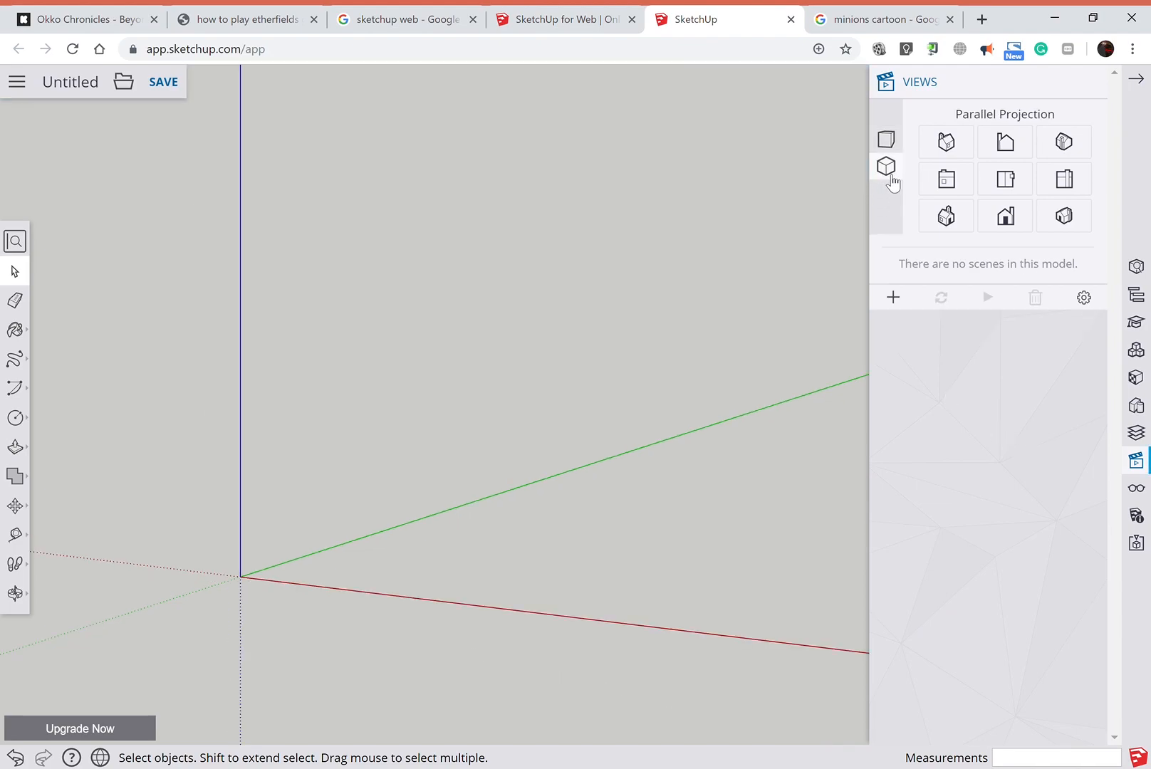
{"action": "left_click", "coordinate": [1017, 186]}
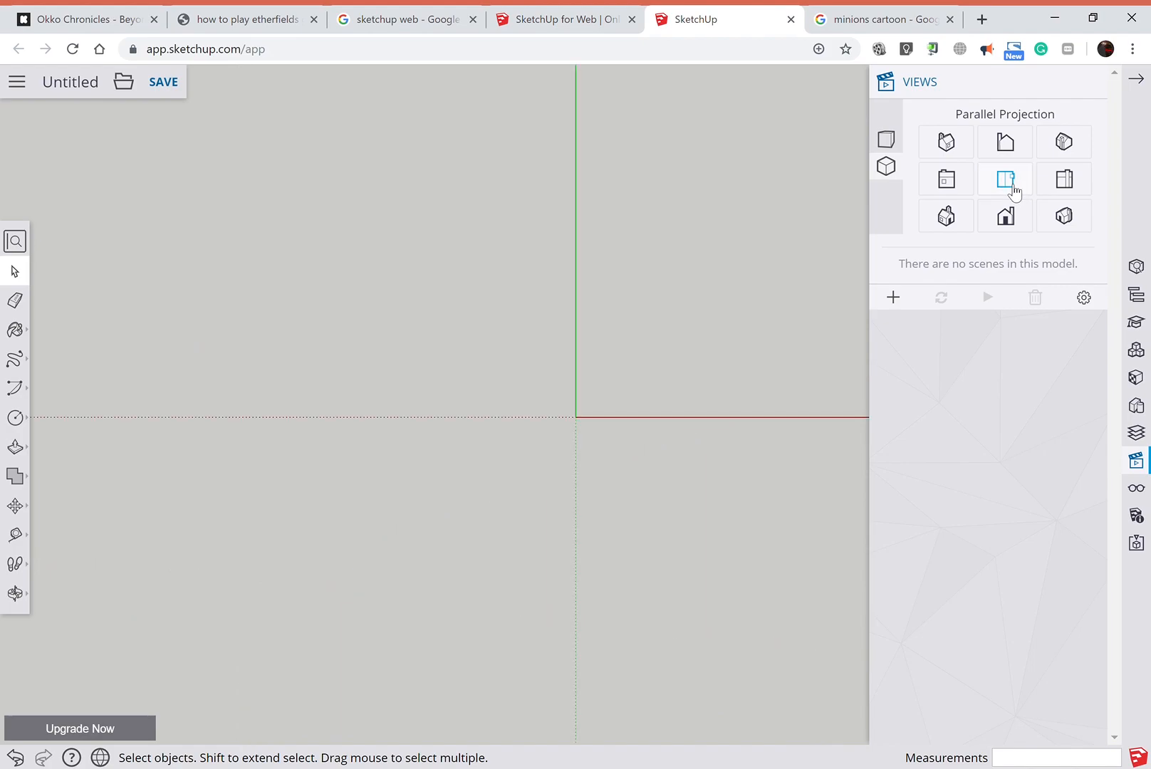
Insert MINION.png from the computer as an image, placing its corner at the origin at its default size.
{"action": "left_click", "coordinate": [15, 592]}
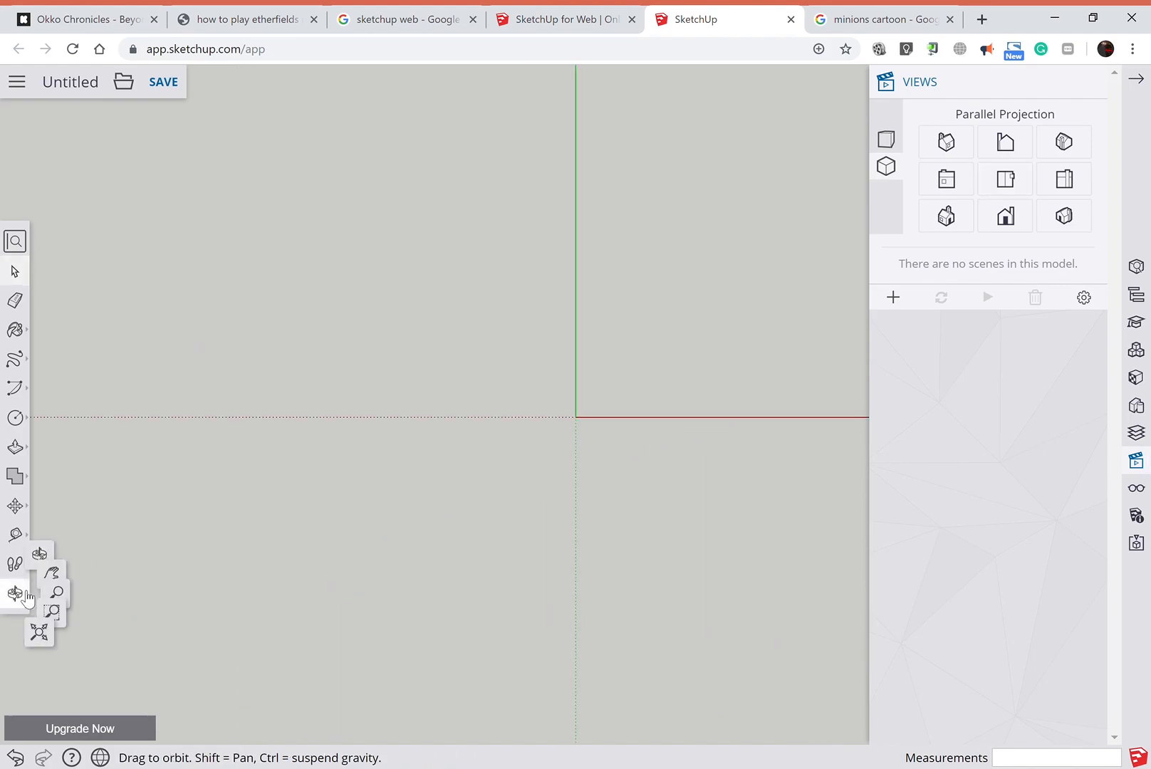
{"action": "left_click", "coordinate": [80, 561]}
{"action": "left_click_drag", "start_coordinate": [630, 456], "coordinate": [229, 609]}
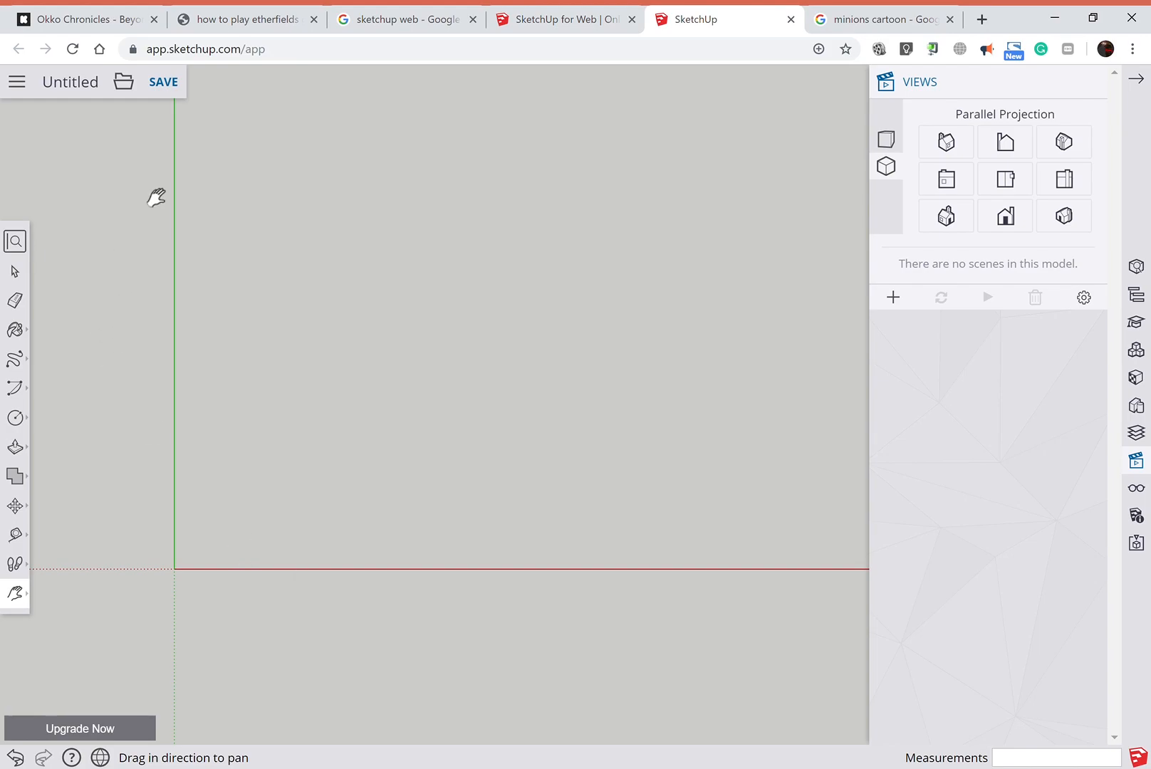
{"action": "left_click", "coordinate": [129, 88]}
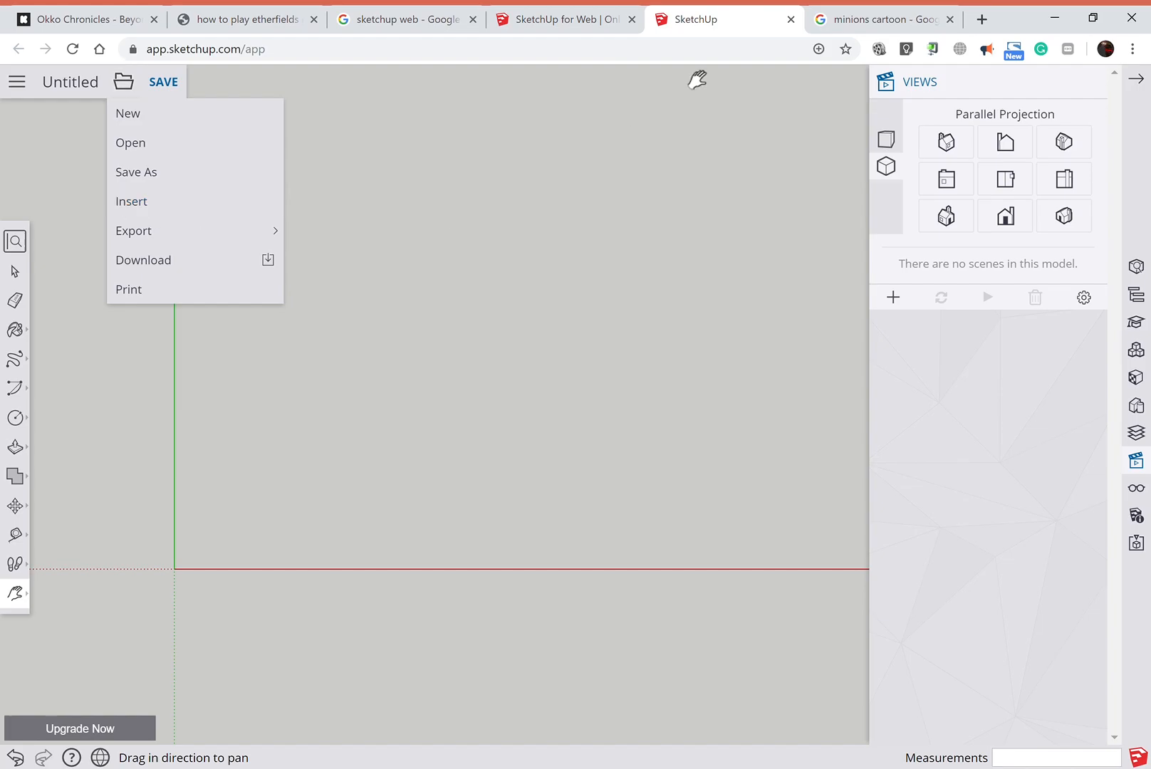
{"action": "left_click", "coordinate": [819, 22]}
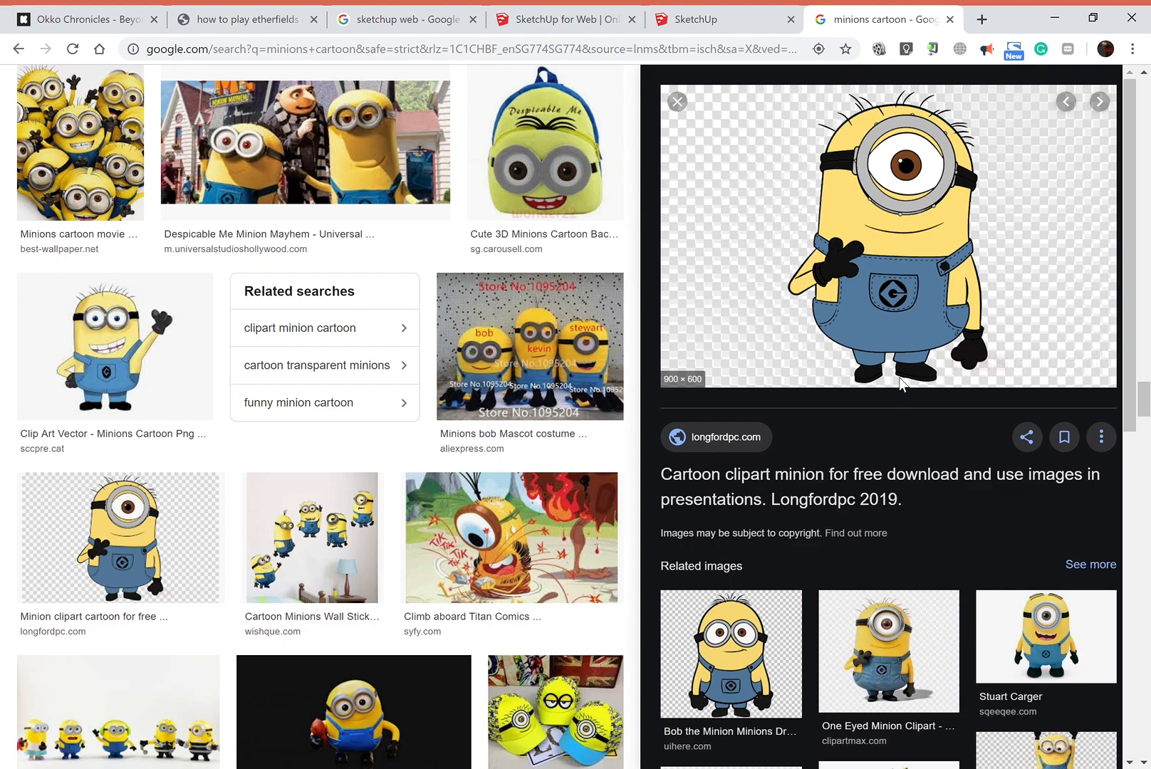
{"action": "left_click", "coordinate": [689, 21]}
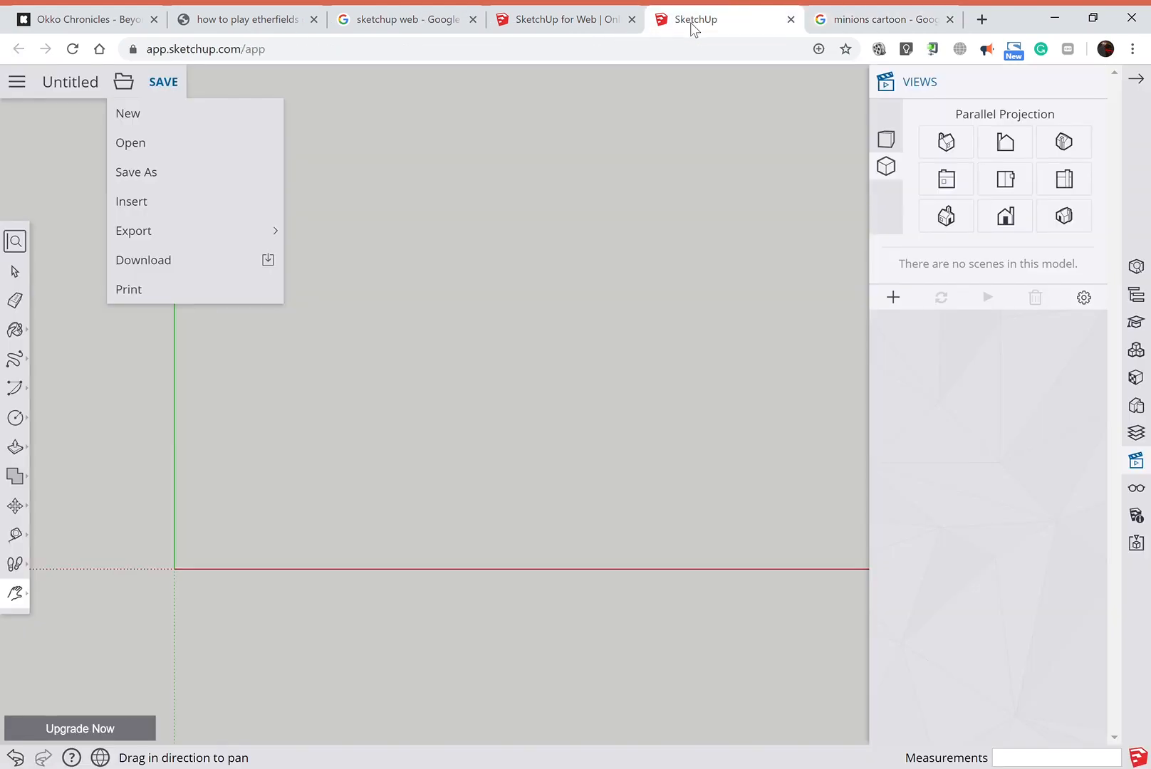
{"action": "left_click", "coordinate": [186, 218]}
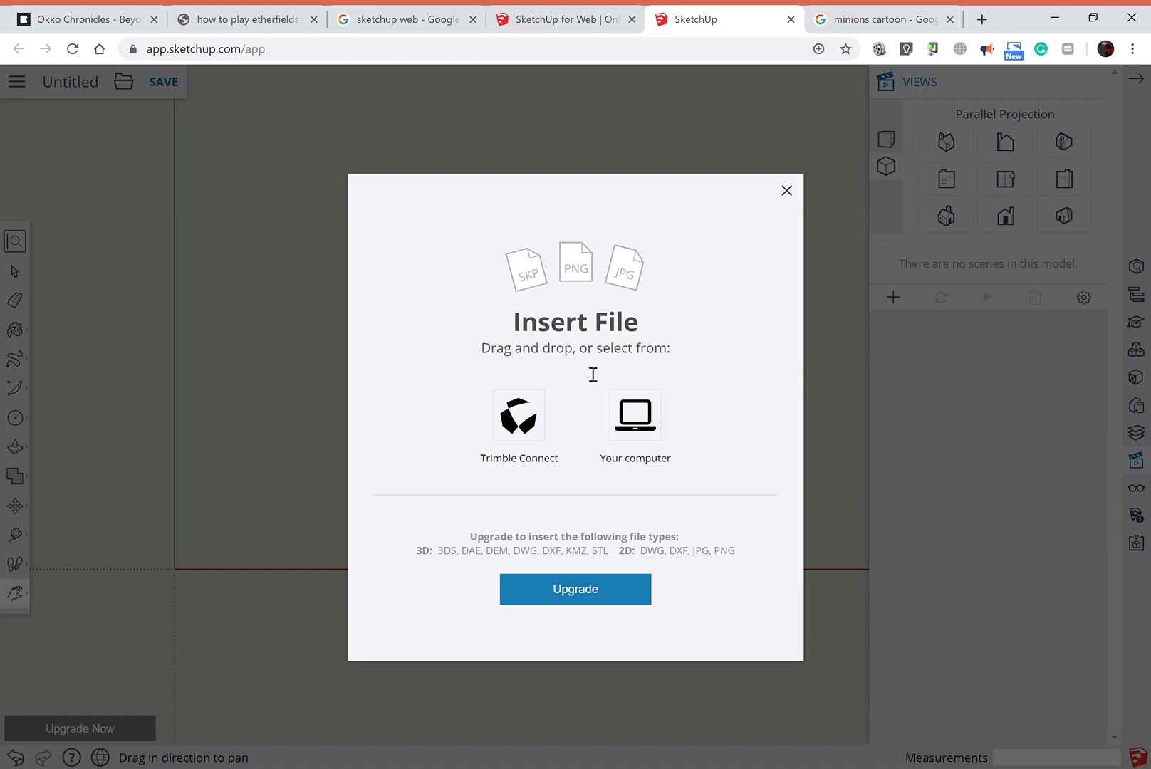
{"action": "left_click", "coordinate": [656, 434]}
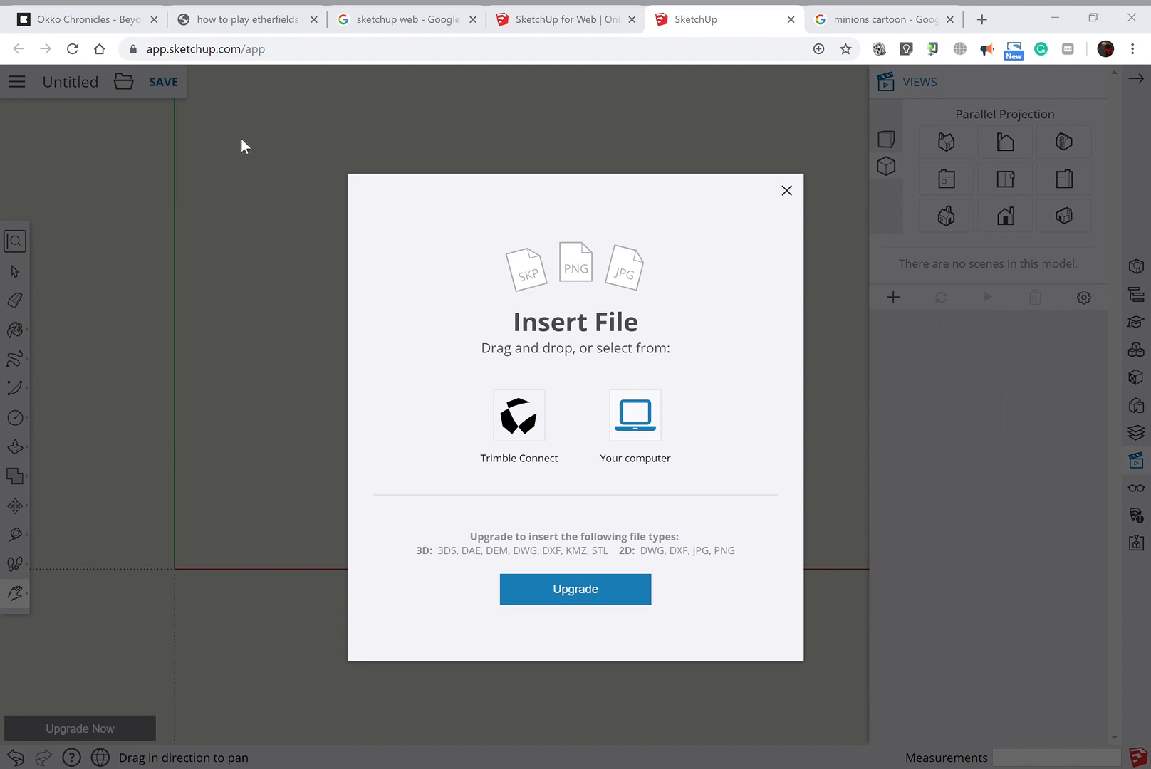
{"action": "double_click", "coordinate": [391, 356]}
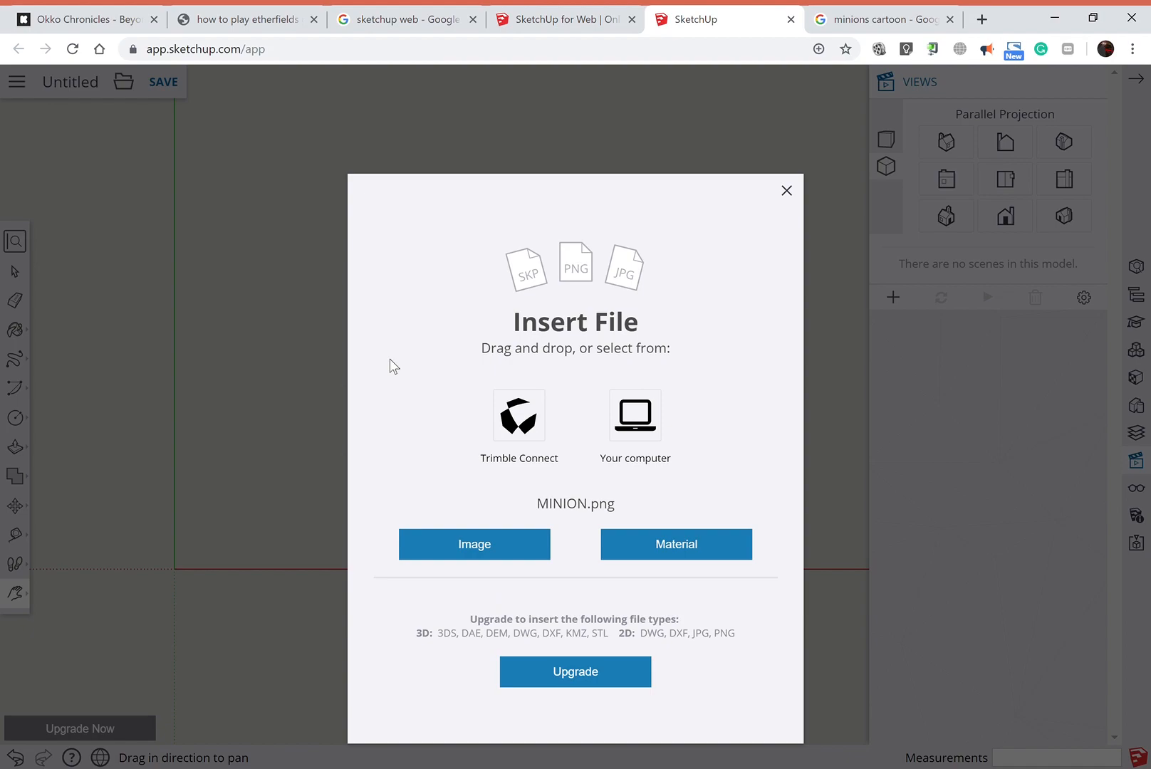
{"action": "left_click", "coordinate": [511, 556]}
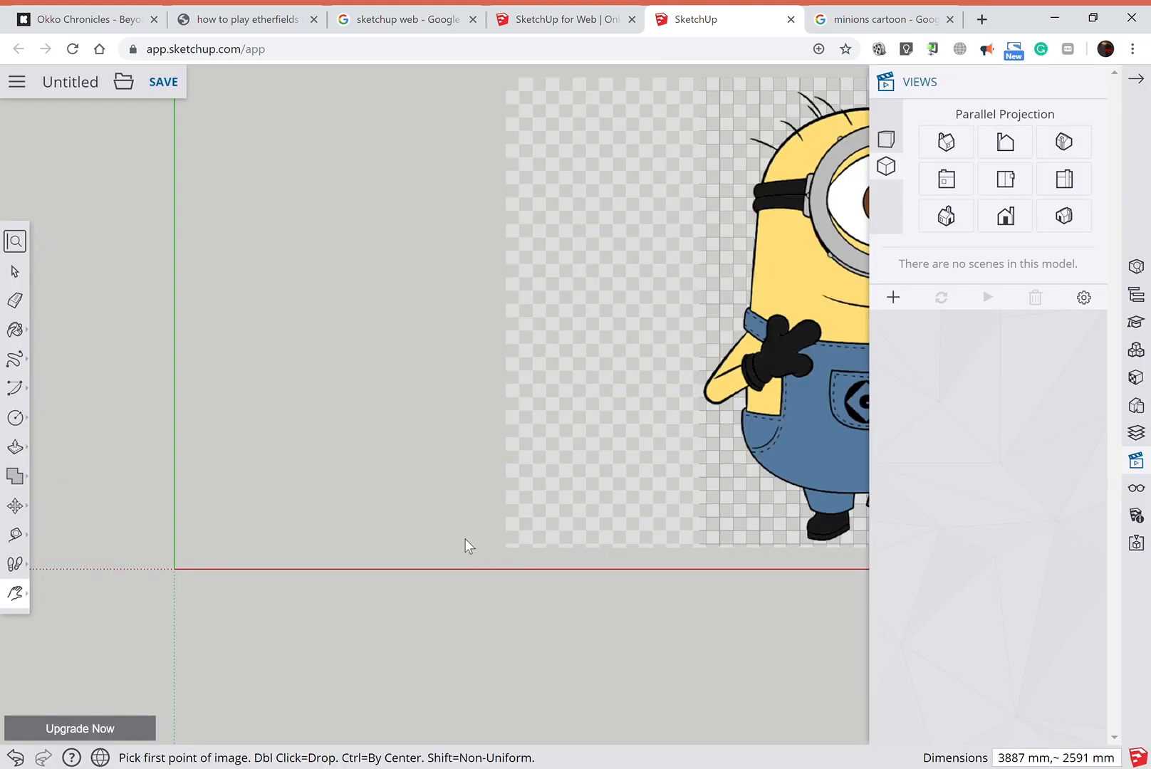
{"action": "double_click", "coordinate": [174, 569]}
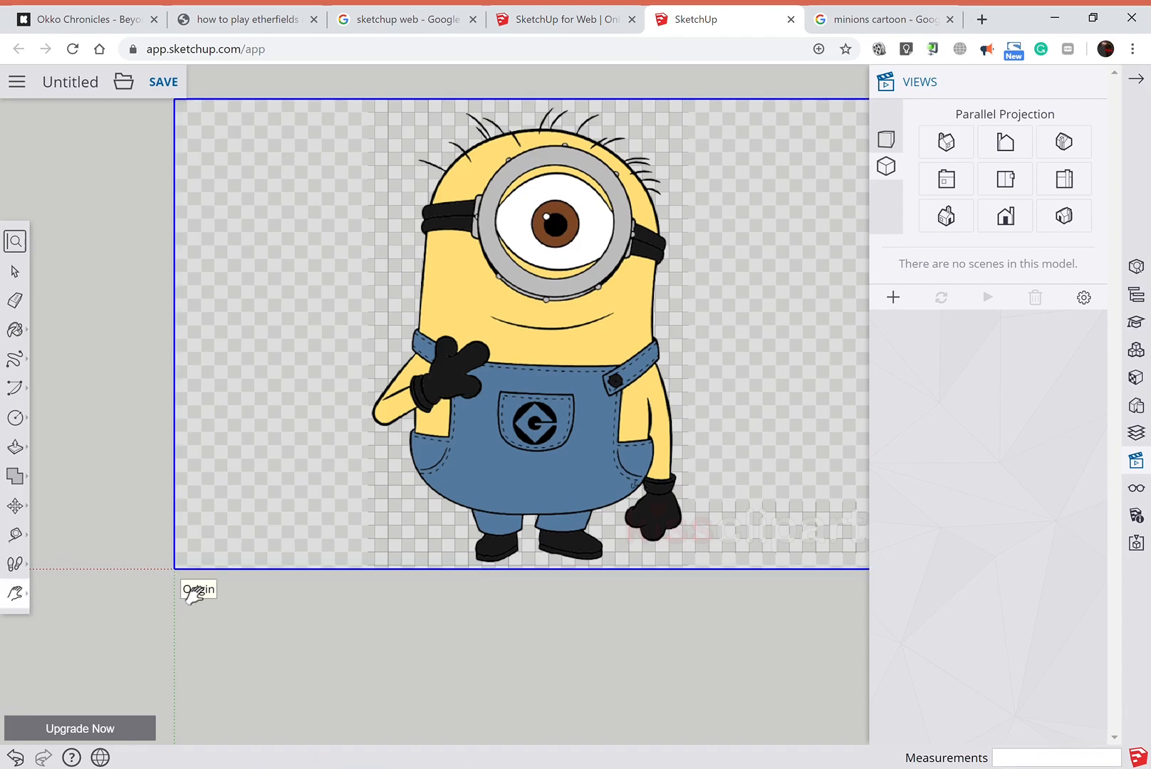
Deselect the inserted minion image and collapse the view settings to free up the drawing area.
{"action": "scroll", "coordinate": [318, 637], "scroll_direction": "down", "scroll_amount": 2}
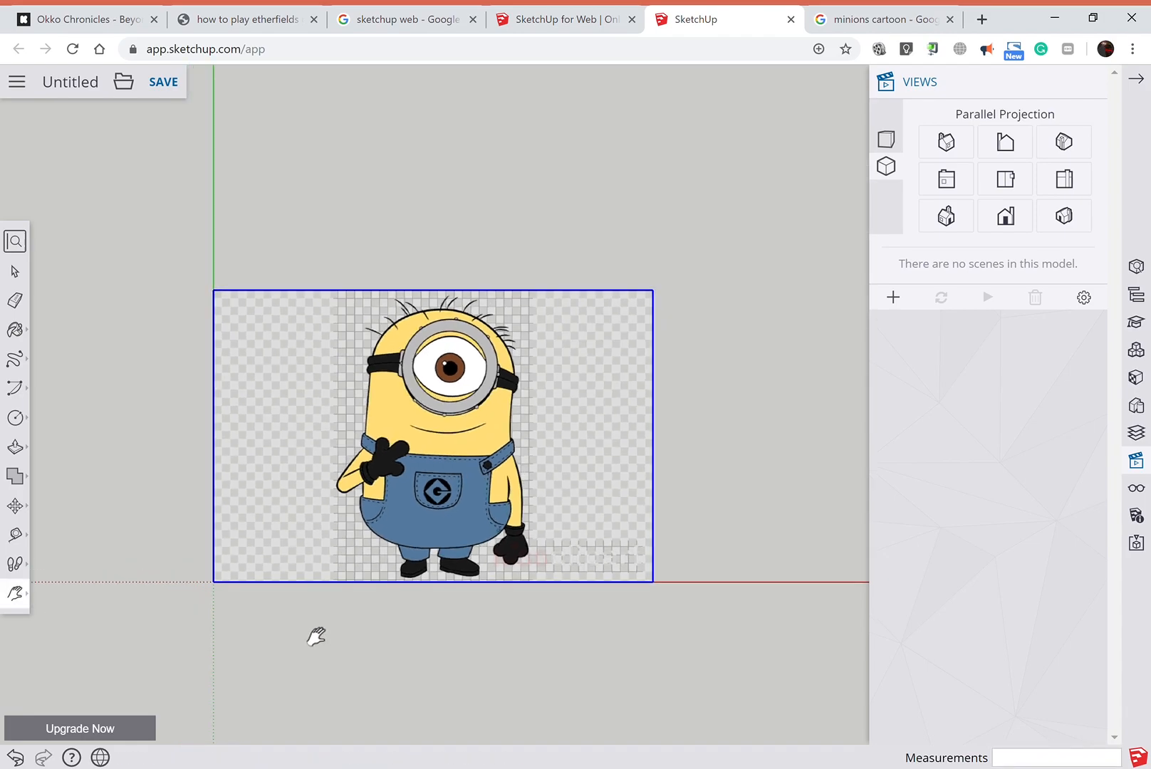
{"action": "scroll", "coordinate": [321, 632], "scroll_direction": "up", "scroll_amount": 2}
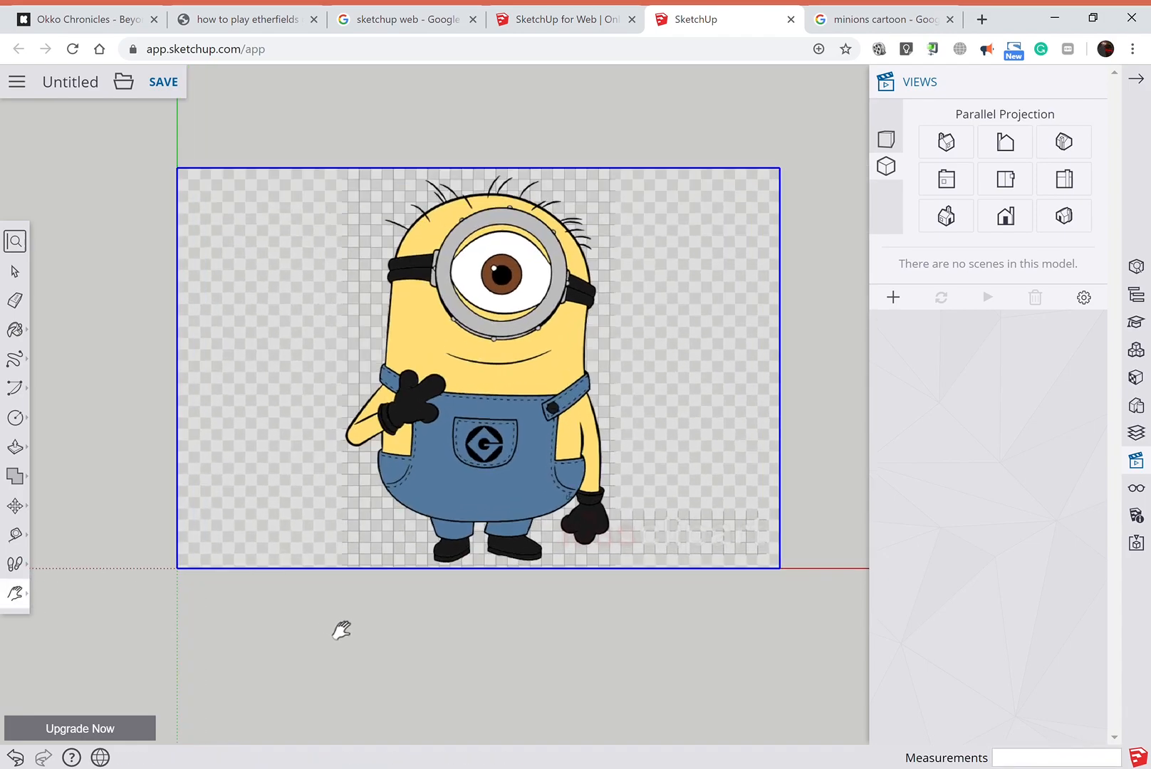
{"action": "left_click", "coordinate": [15, 271]}
{"action": "left_click", "coordinate": [84, 291]}
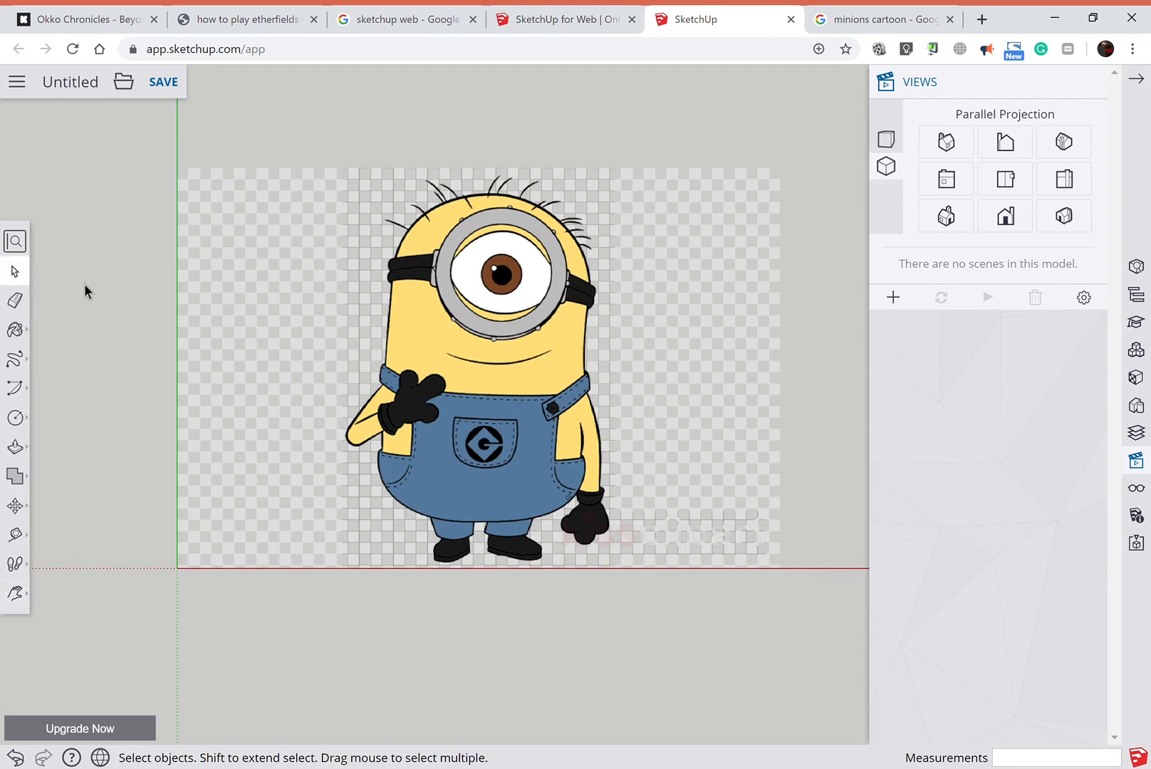
{"action": "left_click", "coordinate": [1137, 82]}
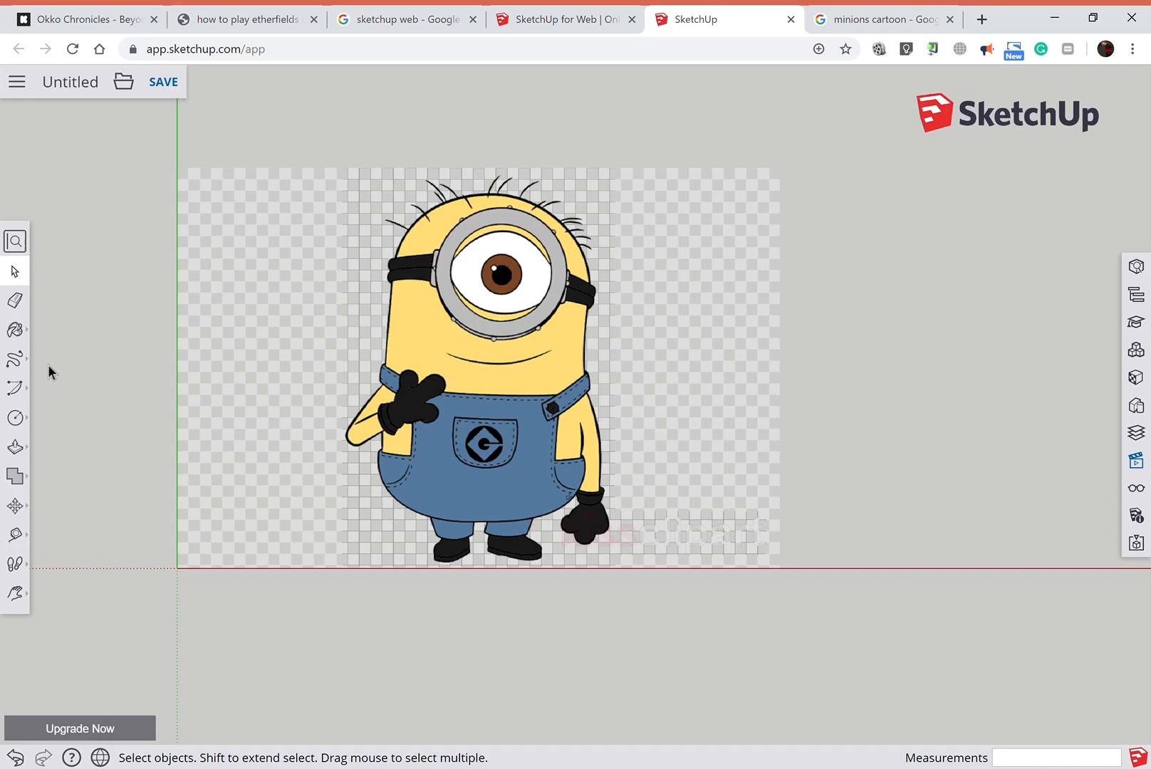
Trace the minion's whole outer silhouette with the Freehand tool, closing the outline below the raised arm to form a face.
{"action": "left_click", "coordinate": [27, 367]}
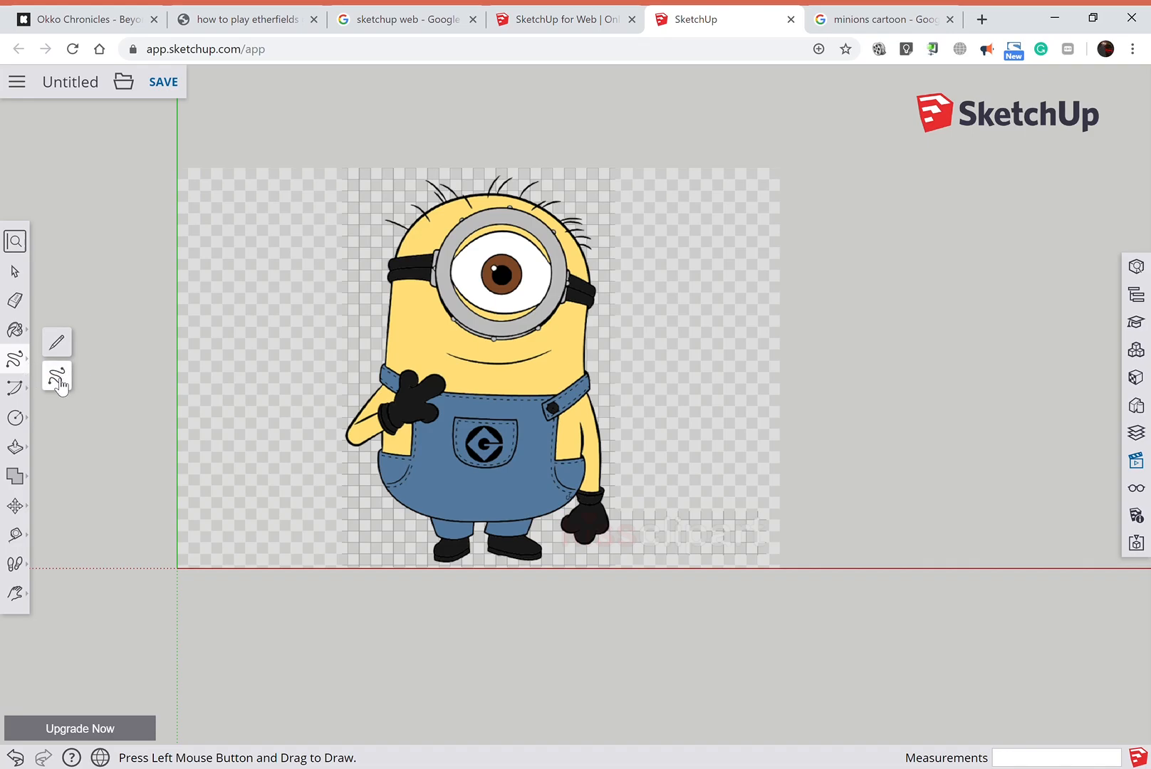
{"action": "left_click", "coordinate": [58, 378]}
{"action": "scroll", "coordinate": [351, 499], "scroll_direction": "up", "scroll_amount": 3}
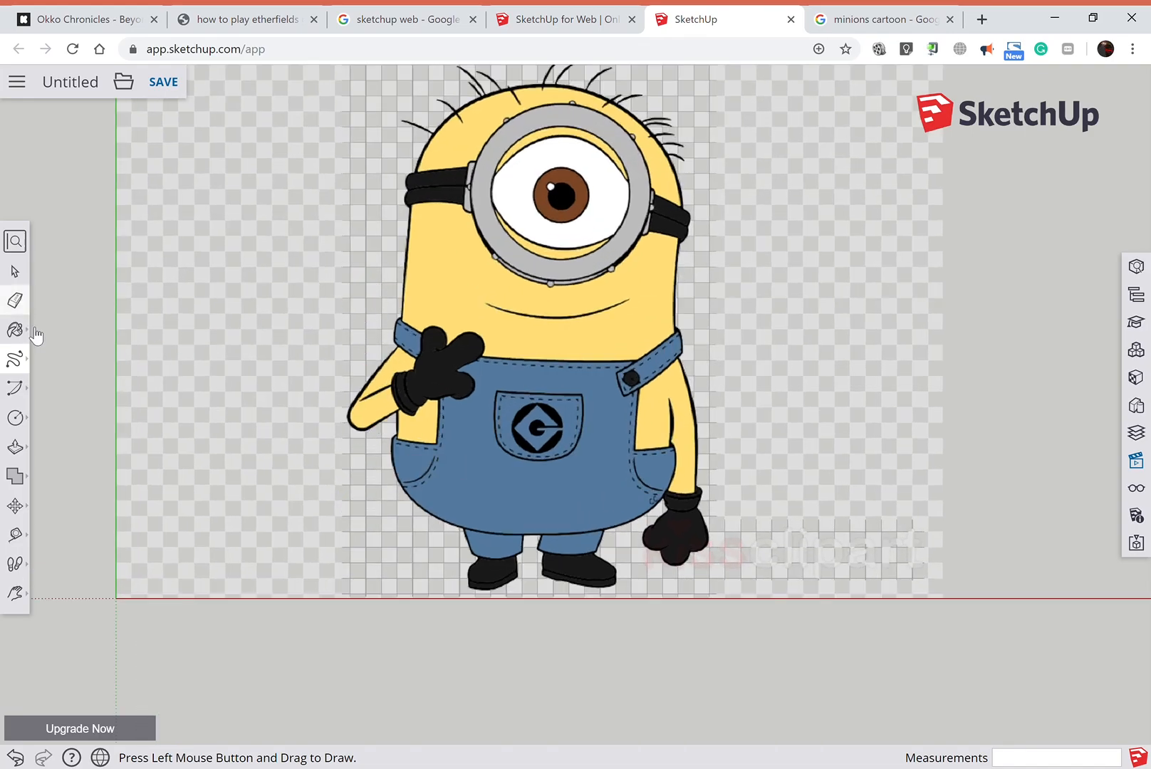
{"action": "left_click", "coordinate": [29, 600]}
{"action": "left_click_drag", "start_coordinate": [269, 364], "coordinate": [276, 445]}
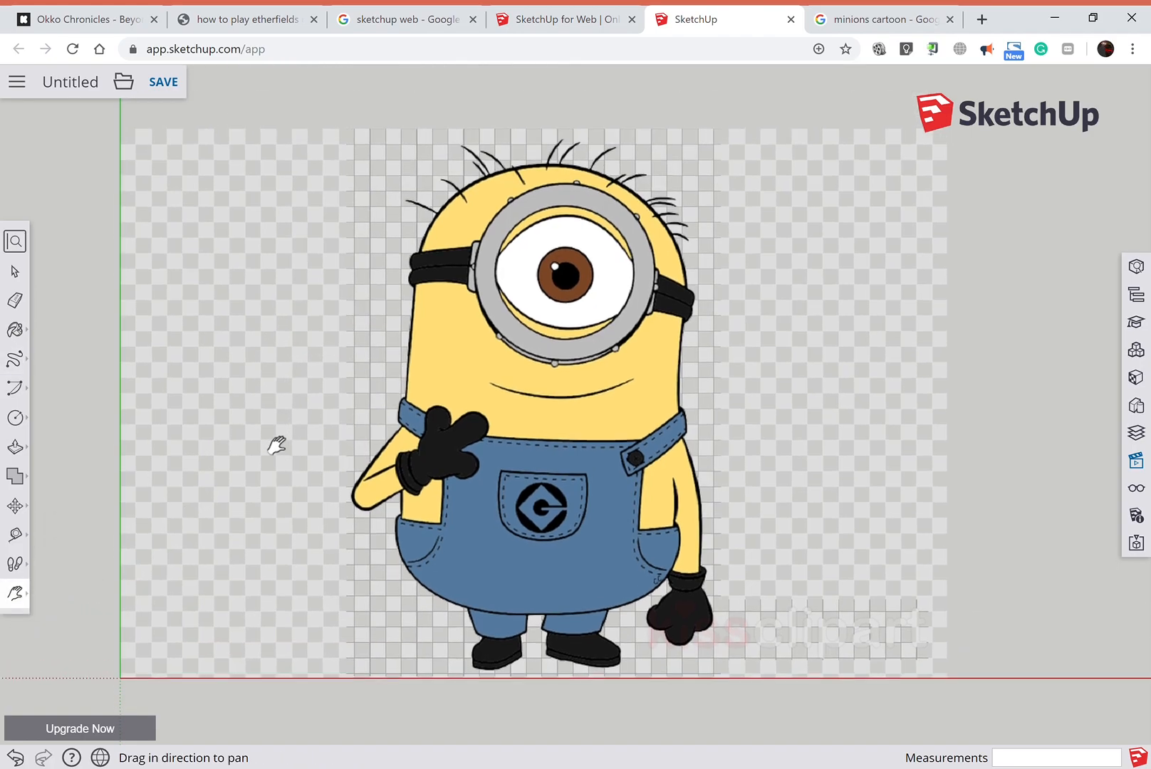
{"action": "scroll", "coordinate": [326, 405], "scroll_direction": "up", "scroll_amount": 1}
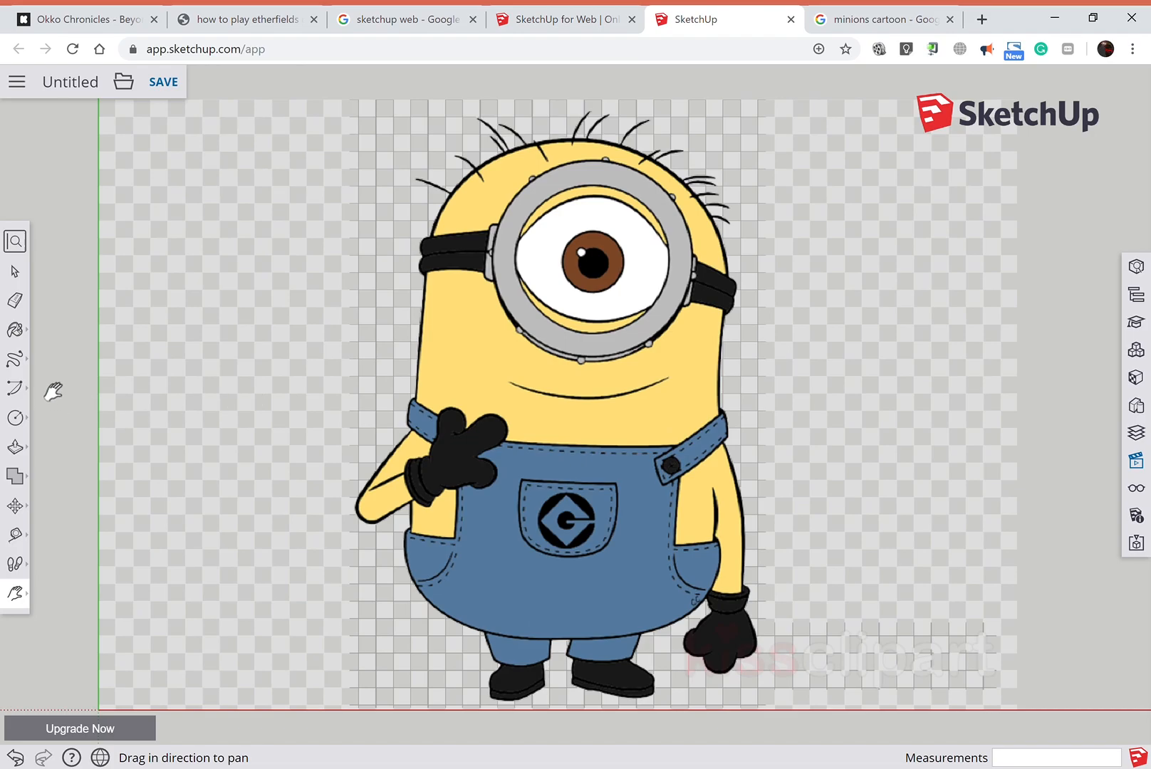
{"action": "left_click", "coordinate": [15, 359]}
{"action": "left_click", "coordinate": [56, 377]}
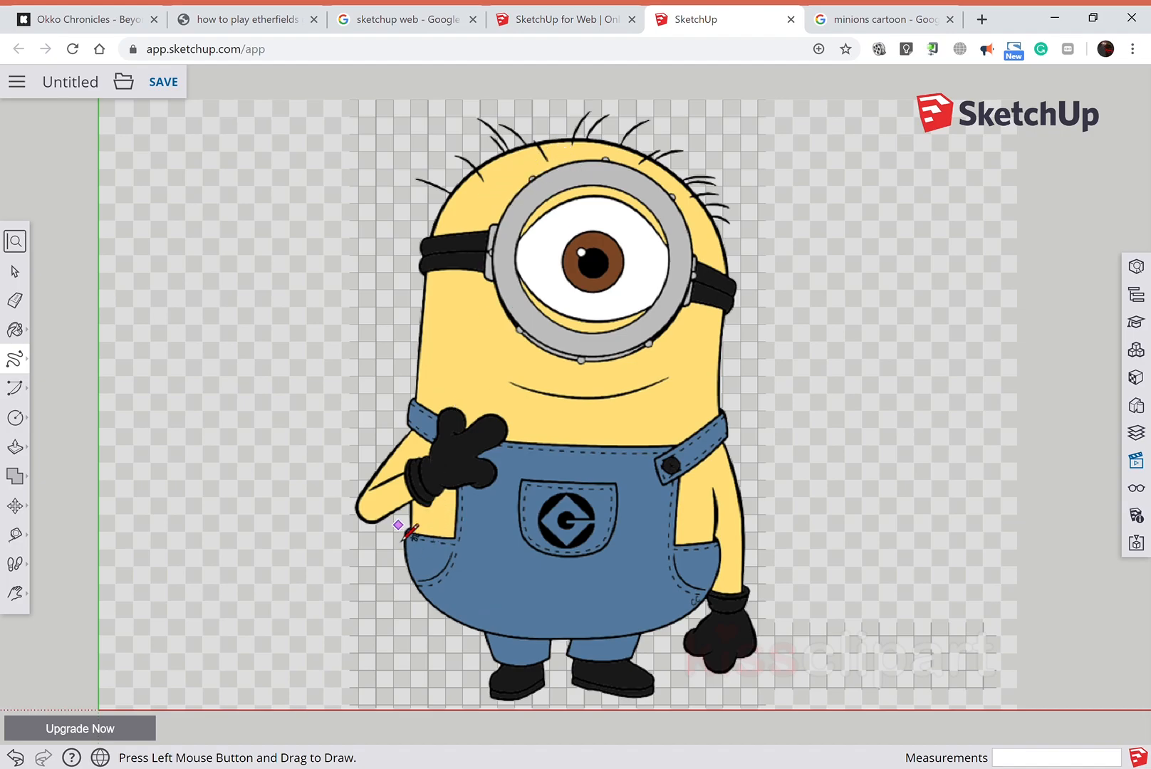
{"action": "mouse_move", "coordinate": [413, 499]}
{"action": "left_mouse_down"}
{"action": "mouse_move", "coordinate": [367, 521]}
{"action": "mouse_move", "coordinate": [356, 514]}
{"action": "mouse_move", "coordinate": [413, 405]}
{"action": "mouse_move", "coordinate": [416, 308]}
{"action": "mouse_move", "coordinate": [433, 297]}
{"action": "mouse_move", "coordinate": [427, 239]}
{"action": "mouse_move", "coordinate": [447, 196]}
{"action": "mouse_move", "coordinate": [474, 161]}
{"action": "mouse_move", "coordinate": [527, 138]}
{"action": "mouse_move", "coordinate": [583, 136]}
{"action": "mouse_move", "coordinate": [659, 162]}
{"action": "mouse_move", "coordinate": [710, 221]}
{"action": "mouse_move", "coordinate": [719, 259]}
{"action": "mouse_move", "coordinate": [718, 394]}
{"action": "mouse_move", "coordinate": [758, 666]}
{"action": "mouse_move", "coordinate": [717, 694]}
{"action": "mouse_move", "coordinate": [696, 675]}
{"action": "mouse_move", "coordinate": [710, 647]}
{"action": "mouse_move", "coordinate": [696, 605]}
{"action": "mouse_move", "coordinate": [637, 673]}
{"action": "mouse_move", "coordinate": [659, 709]}
{"action": "mouse_move", "coordinate": [586, 710]}
{"action": "mouse_move", "coordinate": [559, 645]}
{"action": "mouse_move", "coordinate": [543, 671]}
{"action": "mouse_move", "coordinate": [550, 696]}
{"action": "mouse_move", "coordinate": [507, 703]}
{"action": "mouse_move", "coordinate": [493, 699]}
{"action": "mouse_move", "coordinate": [488, 661]}
{"action": "mouse_move", "coordinate": [418, 584]}
{"action": "left_mouse_up"}
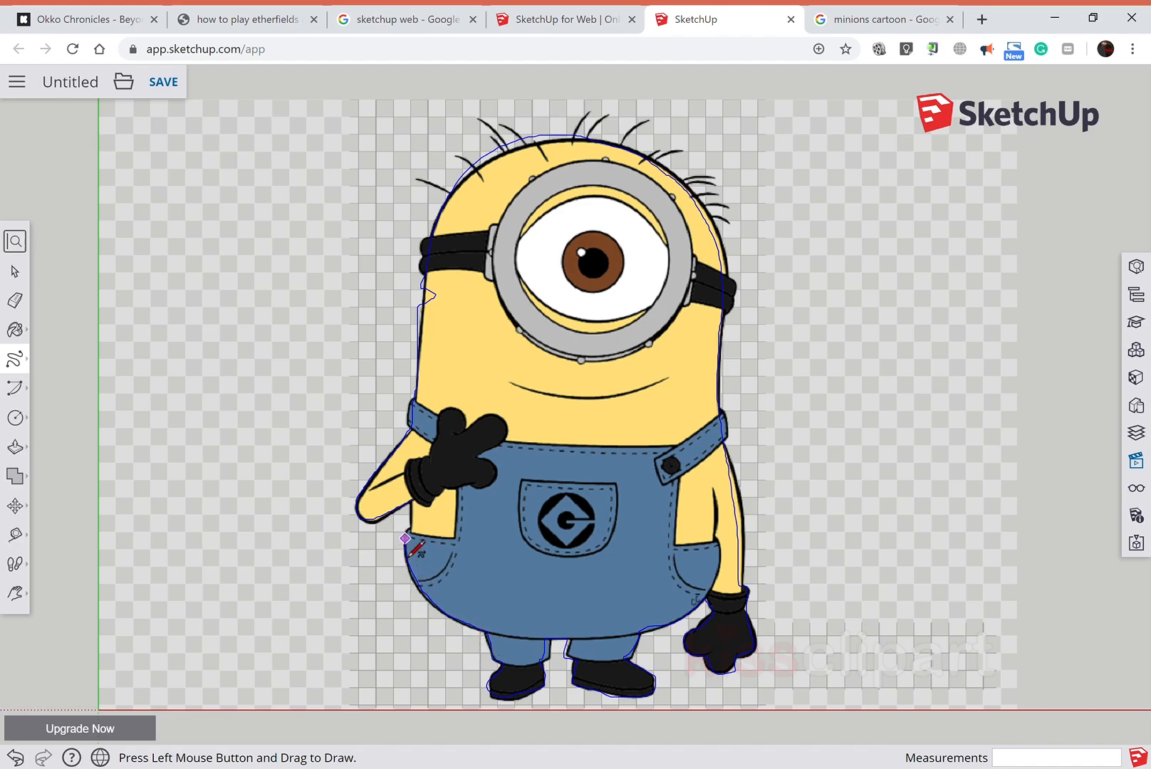
{"action": "left_click_drag", "start_coordinate": [414, 522], "coordinate": [412, 507]}
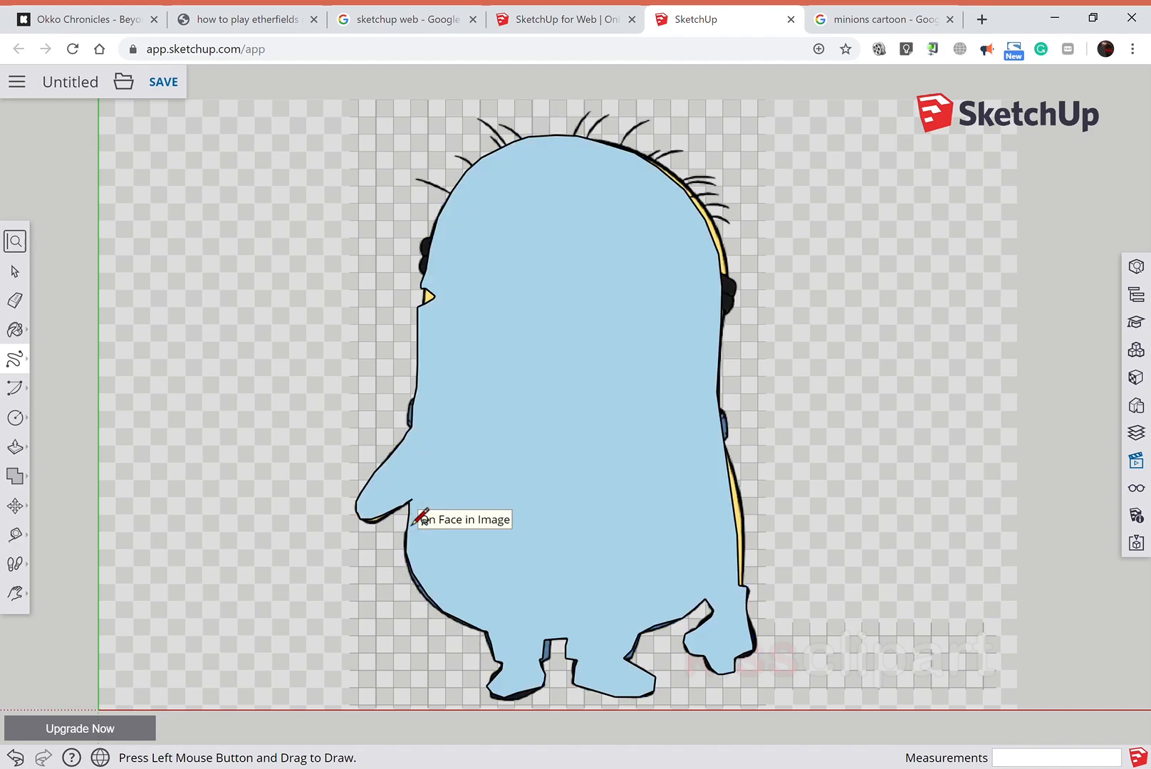
Examine the traced outline up close where it closes under the raised arm, and check the whole silhouette face.
{"action": "scroll", "coordinate": [399, 548], "scroll_direction": "up", "scroll_amount": 4}
{"action": "scroll", "coordinate": [410, 548], "scroll_direction": "up", "scroll_amount": 4}
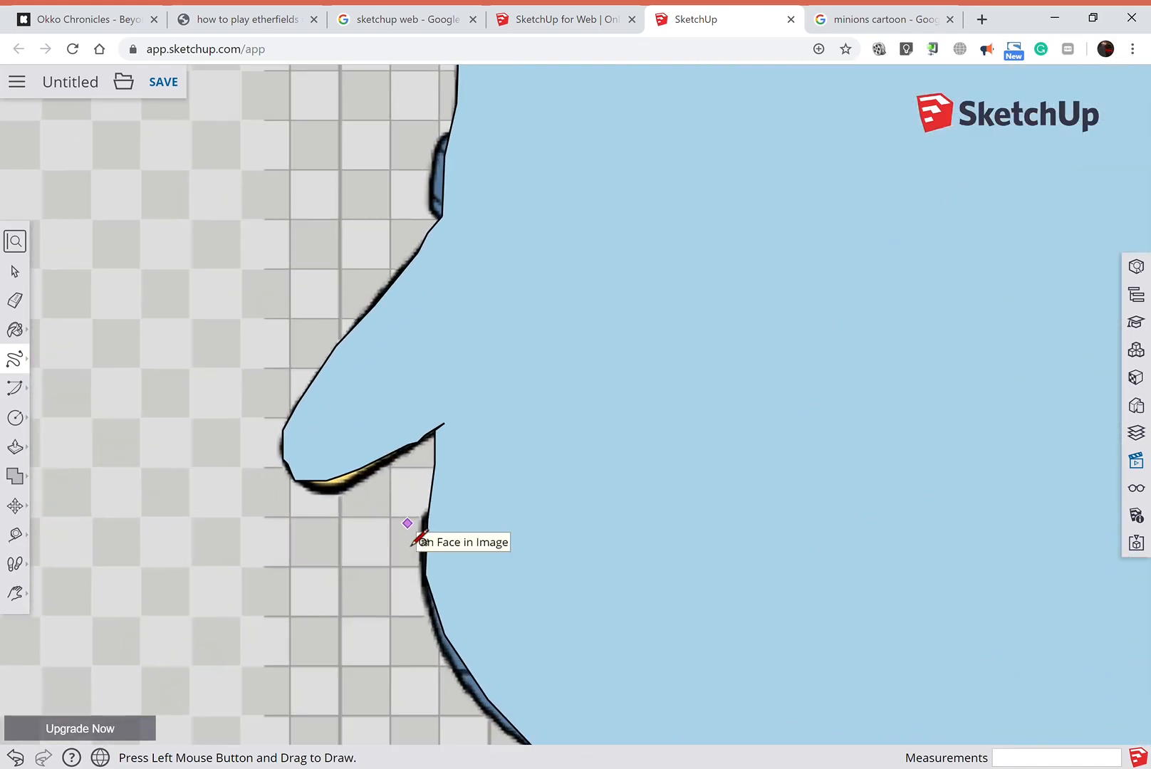
{"action": "scroll", "coordinate": [439, 519], "scroll_direction": "up", "scroll_amount": 1}
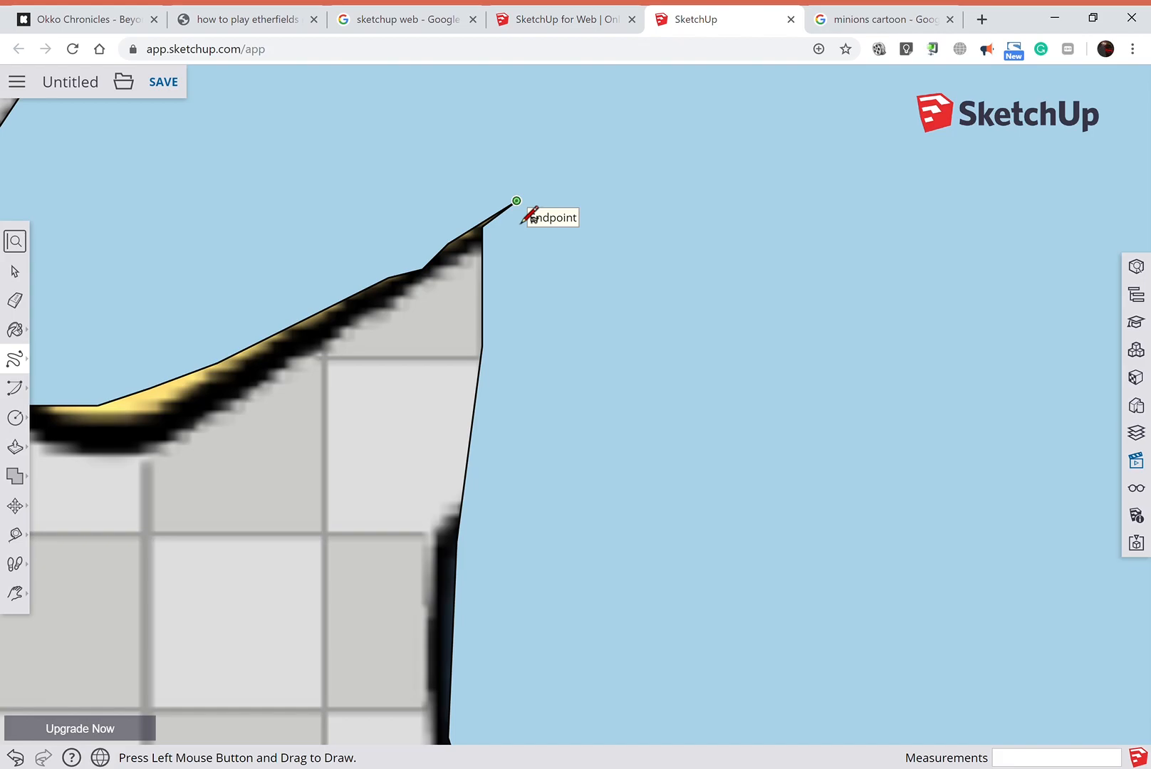
{"action": "scroll", "coordinate": [531, 216], "scroll_direction": "down", "scroll_amount": 4}
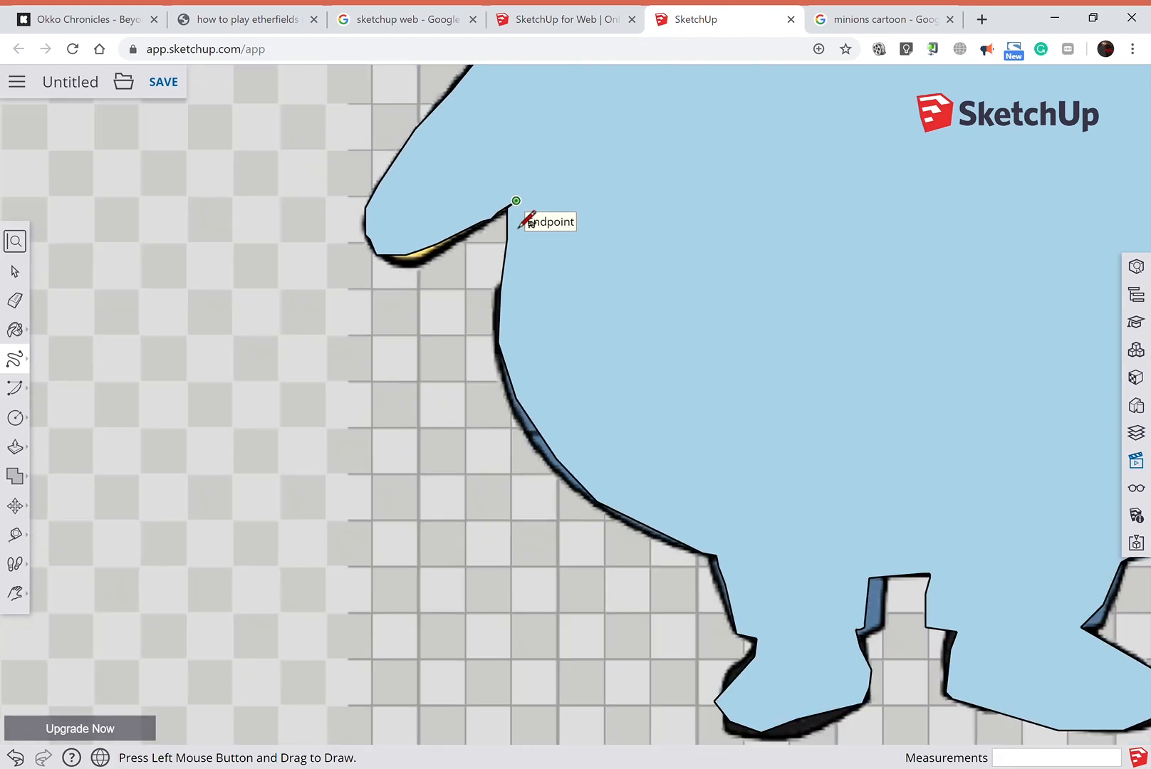
{"action": "scroll", "coordinate": [529, 218], "scroll_direction": "down", "scroll_amount": 4}
{"action": "left_click", "coordinate": [15, 592]}
{"action": "left_click_drag", "start_coordinate": [443, 380], "coordinate": [295, 558]}
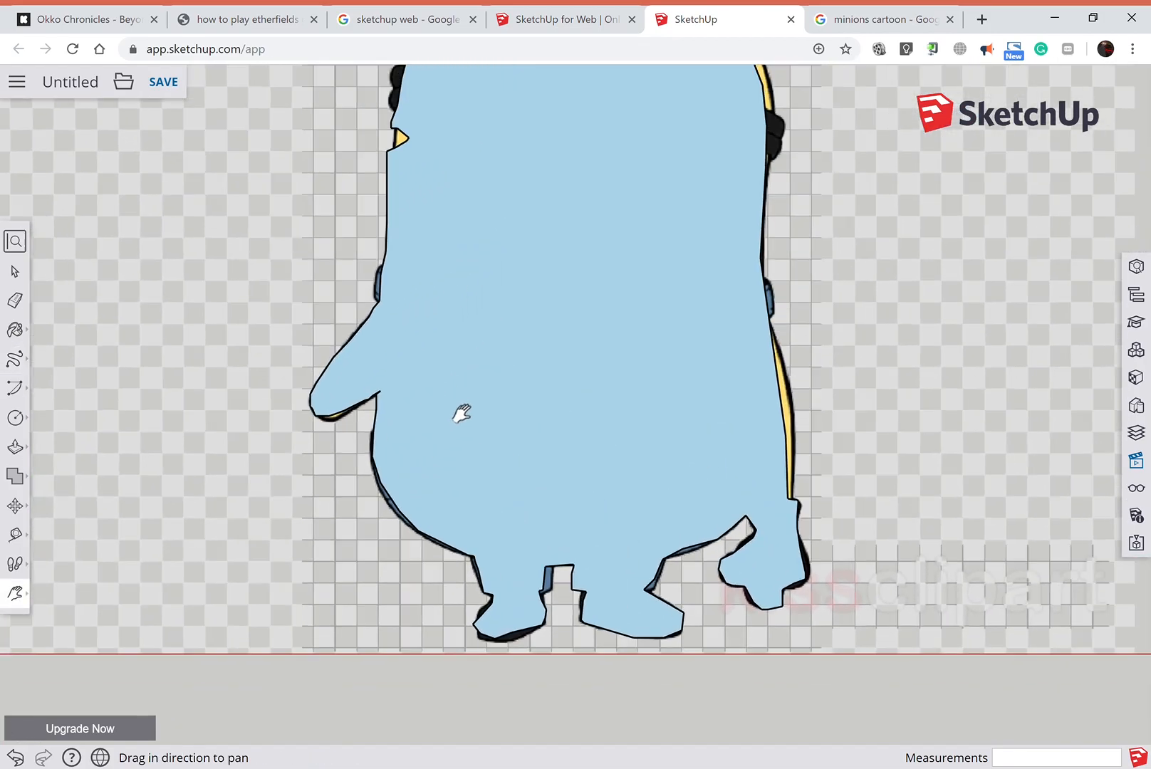
{"action": "scroll", "coordinate": [465, 406], "scroll_direction": "down", "scroll_amount": 2}
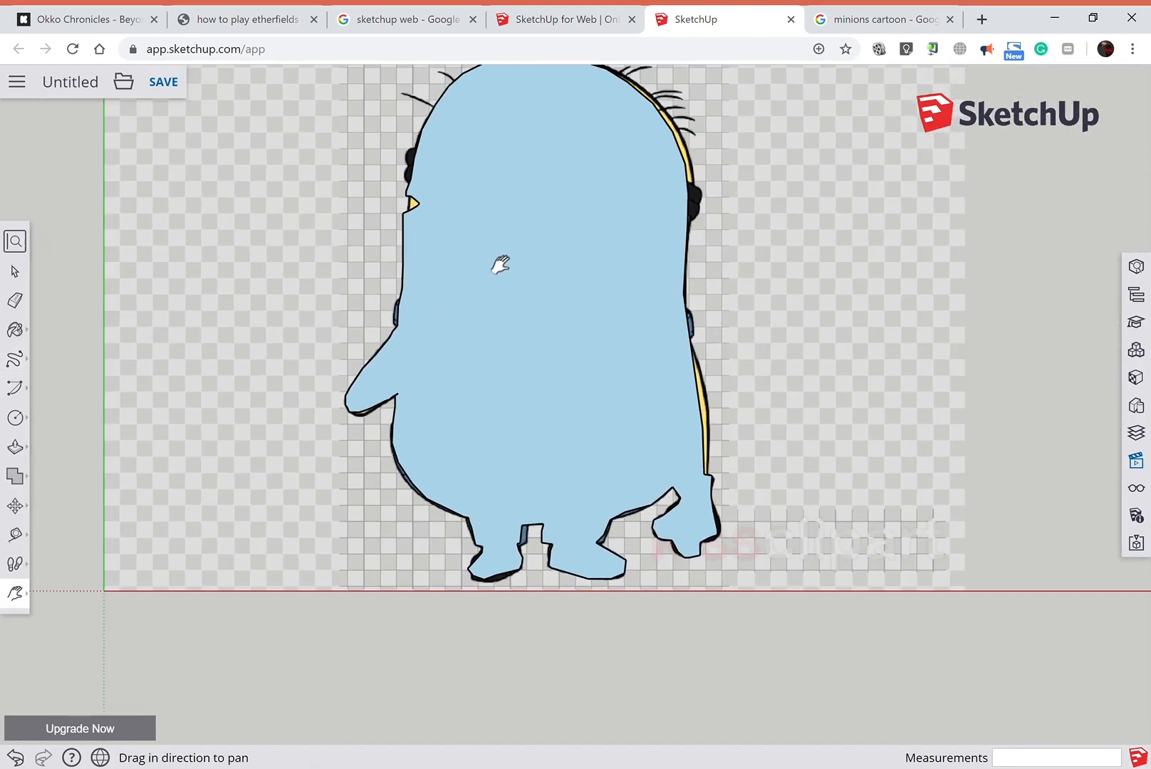
Bridge the small notch on the silhouette's upper-left edge with a straight line about 80 mm long.
{"action": "left_click_drag", "start_coordinate": [499, 264], "coordinate": [506, 334]}
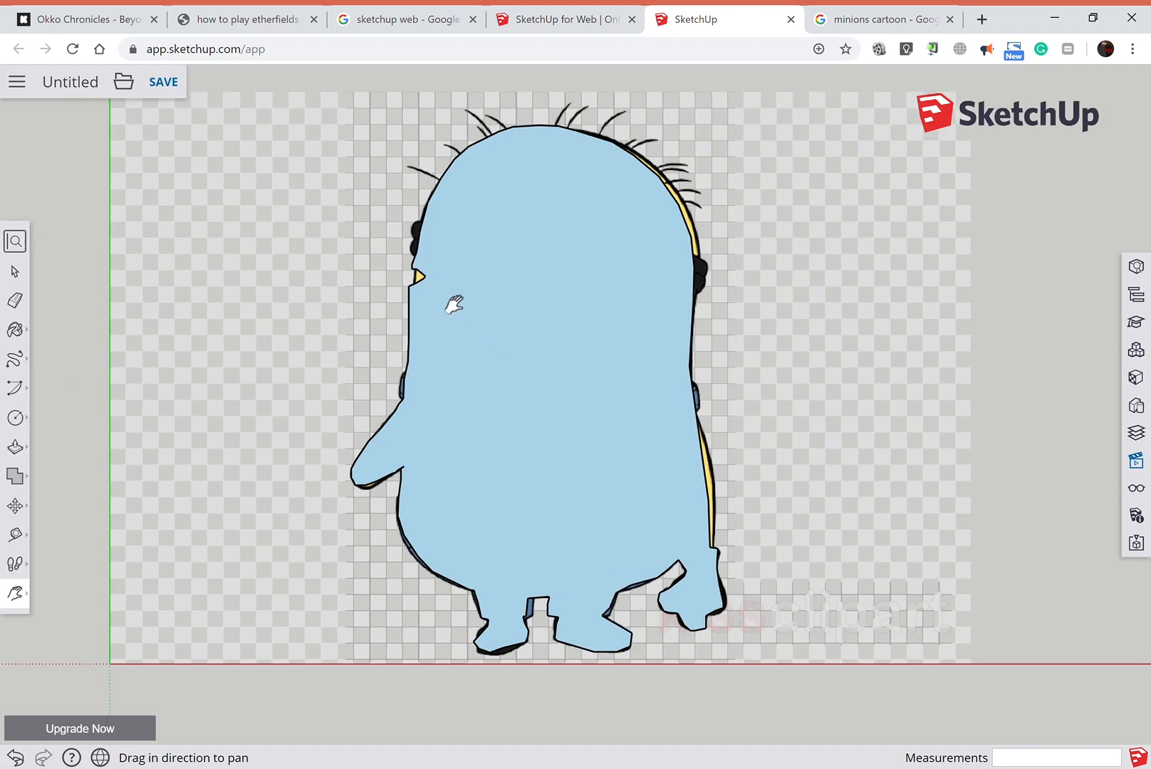
{"action": "scroll", "coordinate": [454, 304], "scroll_direction": "up", "scroll_amount": 5}
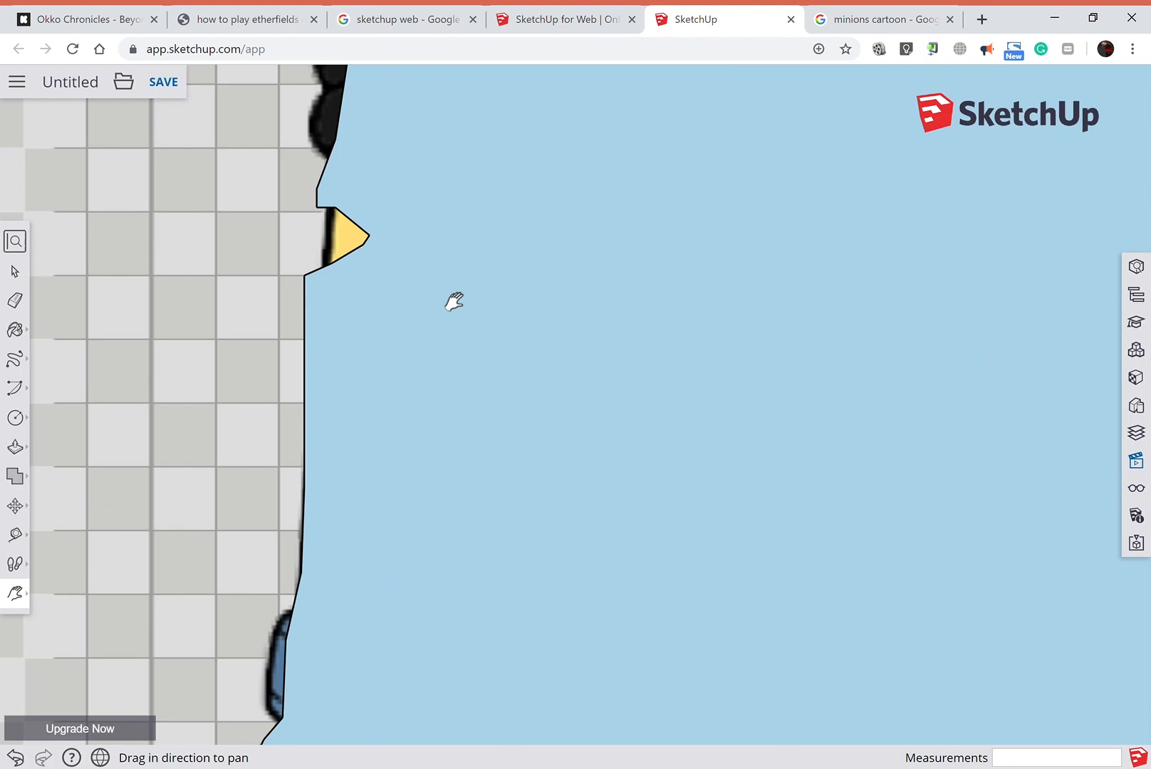
{"action": "left_click", "coordinate": [28, 368]}
{"action": "left_click", "coordinate": [57, 374]}
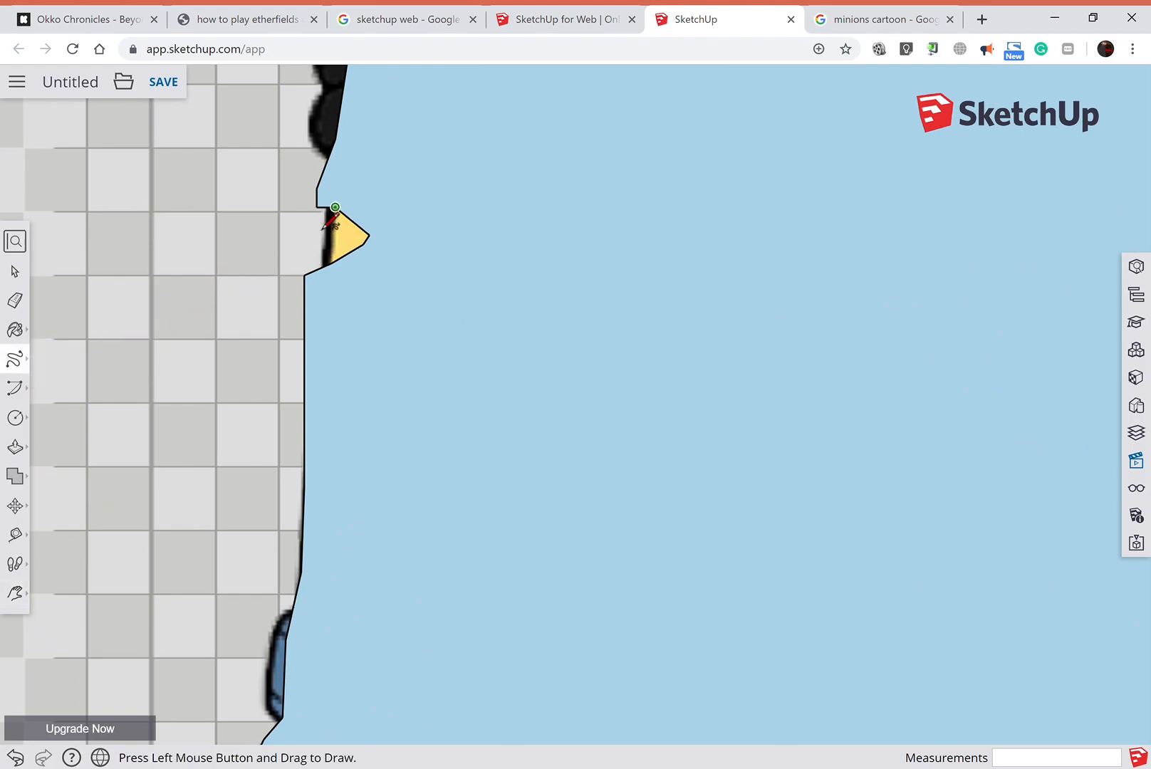
{"action": "left_click", "coordinate": [32, 361]}
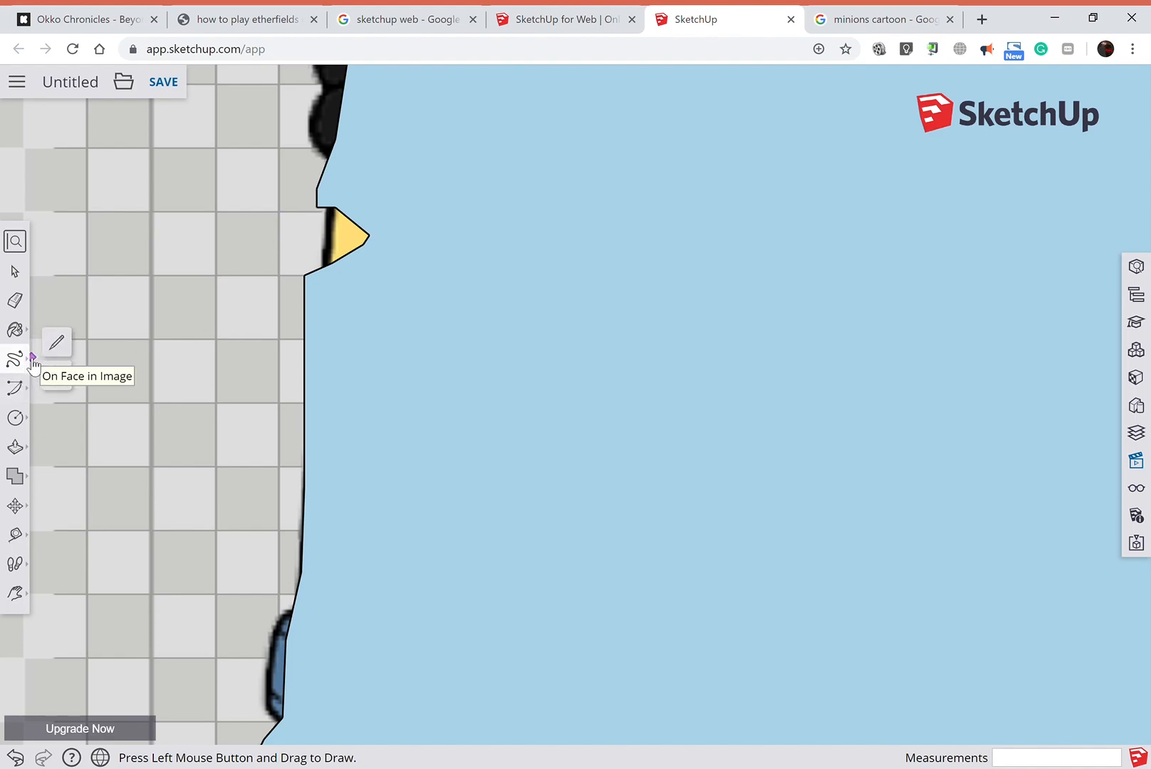
{"action": "left_click", "coordinate": [56, 339]}
{"action": "left_click", "coordinate": [317, 206]}
{"action": "left_click", "coordinate": [306, 299]}
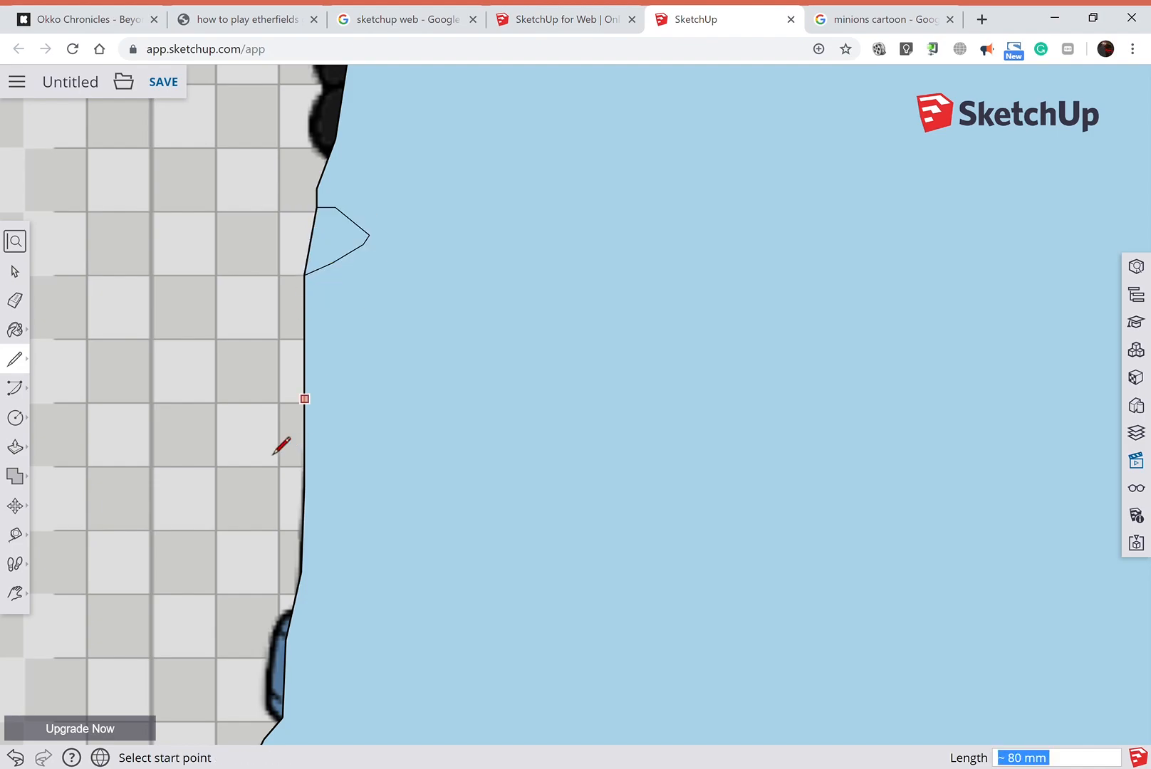
Delete the leftover freehand edges of the notch inside the silhouette.
{"action": "left_click", "coordinate": [14, 272]}
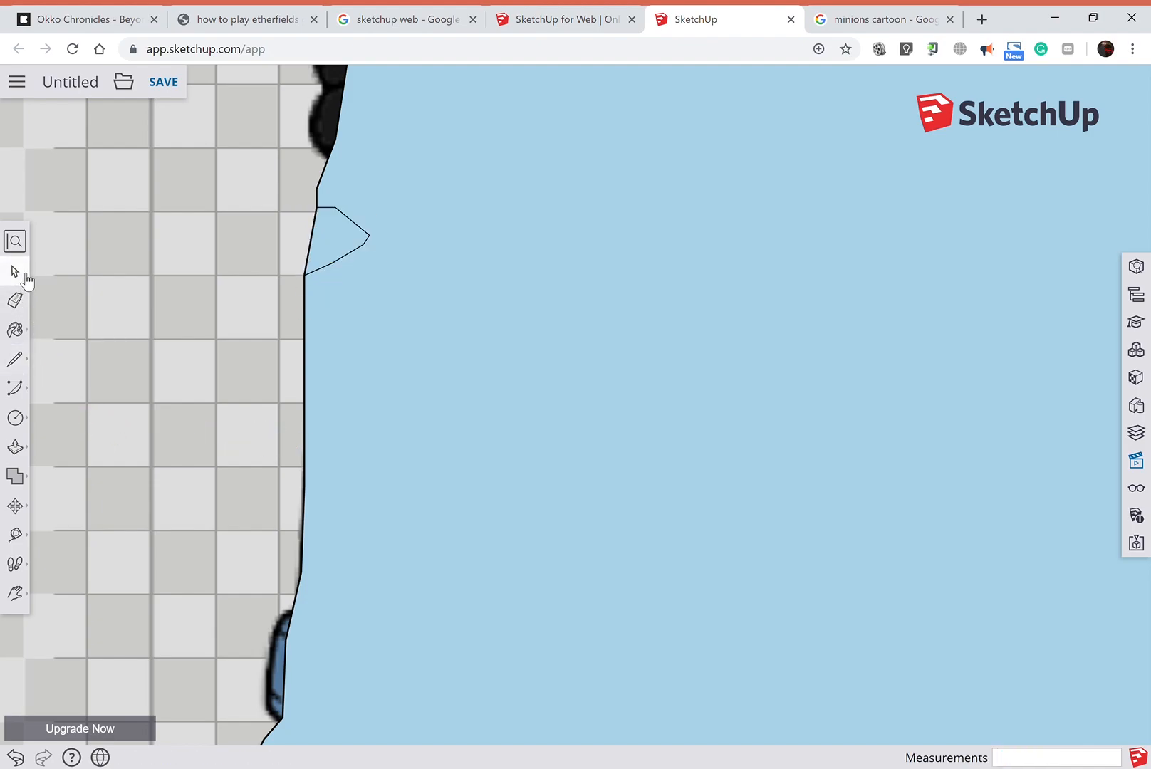
{"action": "left_click", "coordinate": [323, 273]}
{"action": "key", "text": "Delete"}
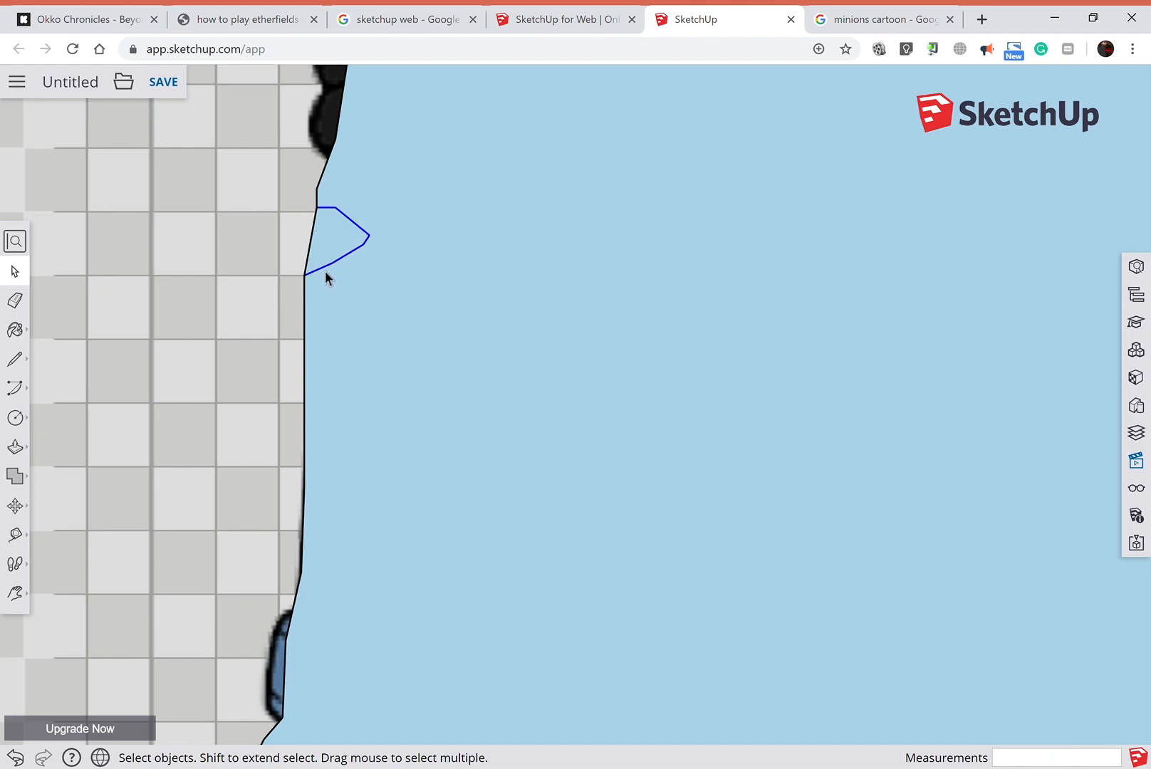
{"action": "key", "text": "Delete"}
Select the whole silhouette face with its outline and move it about 3440 mm along the red axis, clear of the image's left side.
{"action": "scroll", "coordinate": [294, 315], "scroll_direction": "down", "scroll_amount": 5}
{"action": "scroll", "coordinate": [293, 321], "scroll_direction": "down", "scroll_amount": 4}
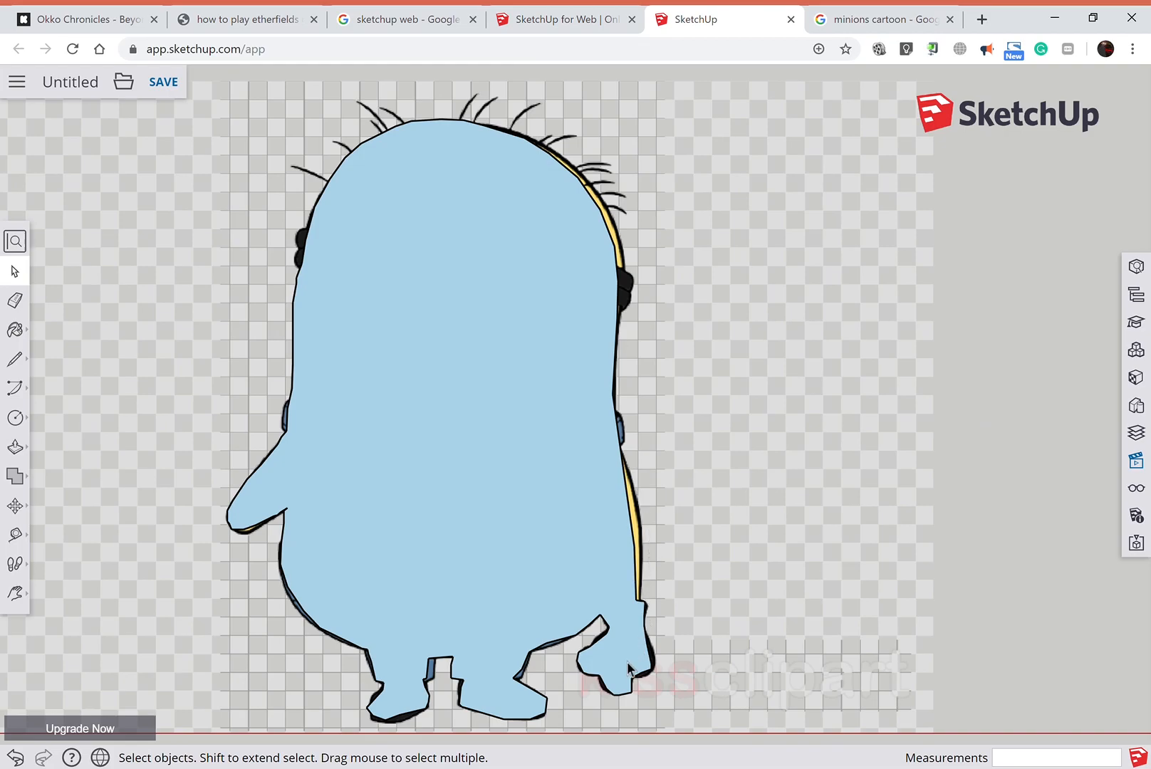
{"action": "scroll", "coordinate": [540, 664], "scroll_direction": "down", "scroll_amount": 3}
{"action": "scroll", "coordinate": [547, 510], "scroll_direction": "up", "scroll_amount": 1}
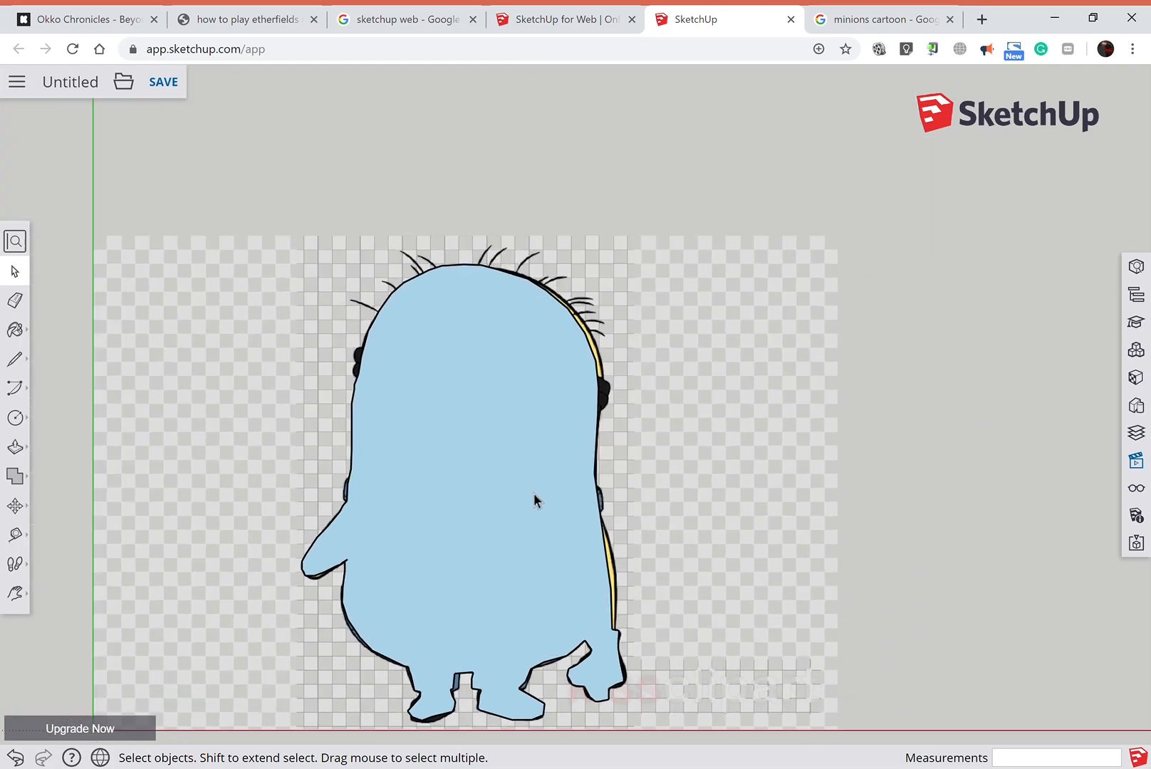
{"action": "left_click_drag", "start_coordinate": [258, 216], "coordinate": [688, 744]}
{"action": "scroll", "coordinate": [616, 656], "scroll_direction": "down", "scroll_amount": 3}
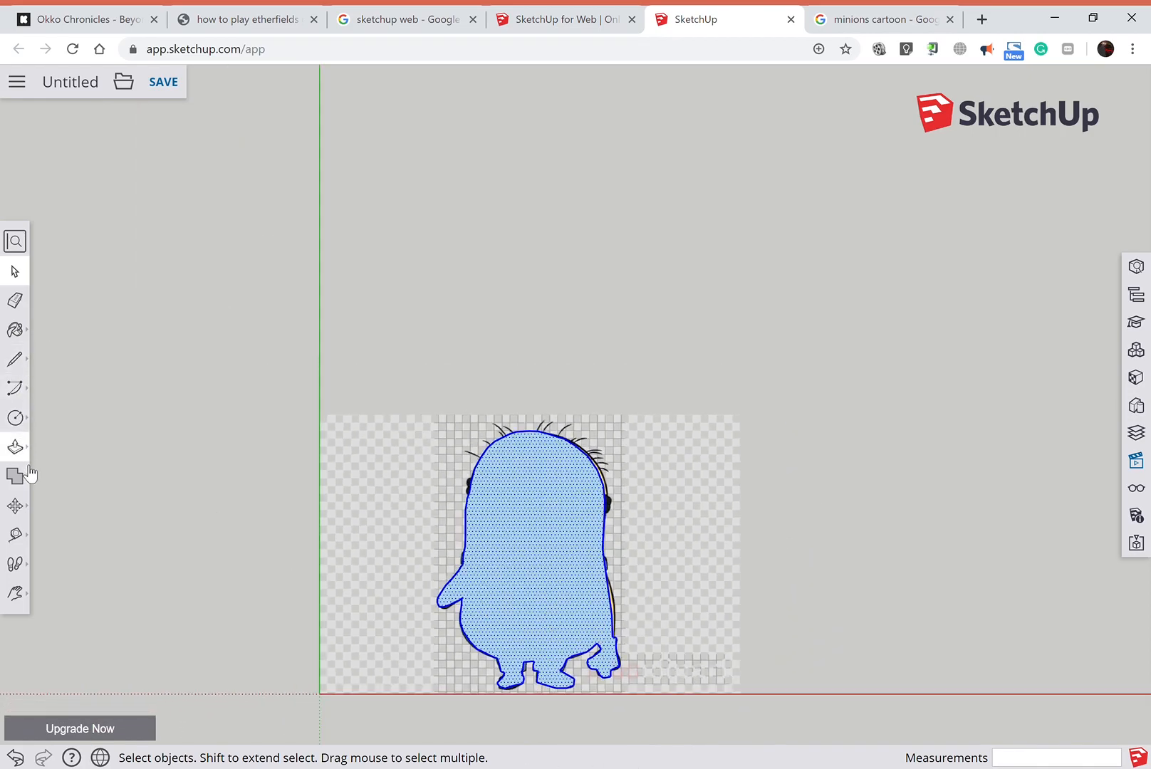
{"action": "left_click", "coordinate": [26, 506]}
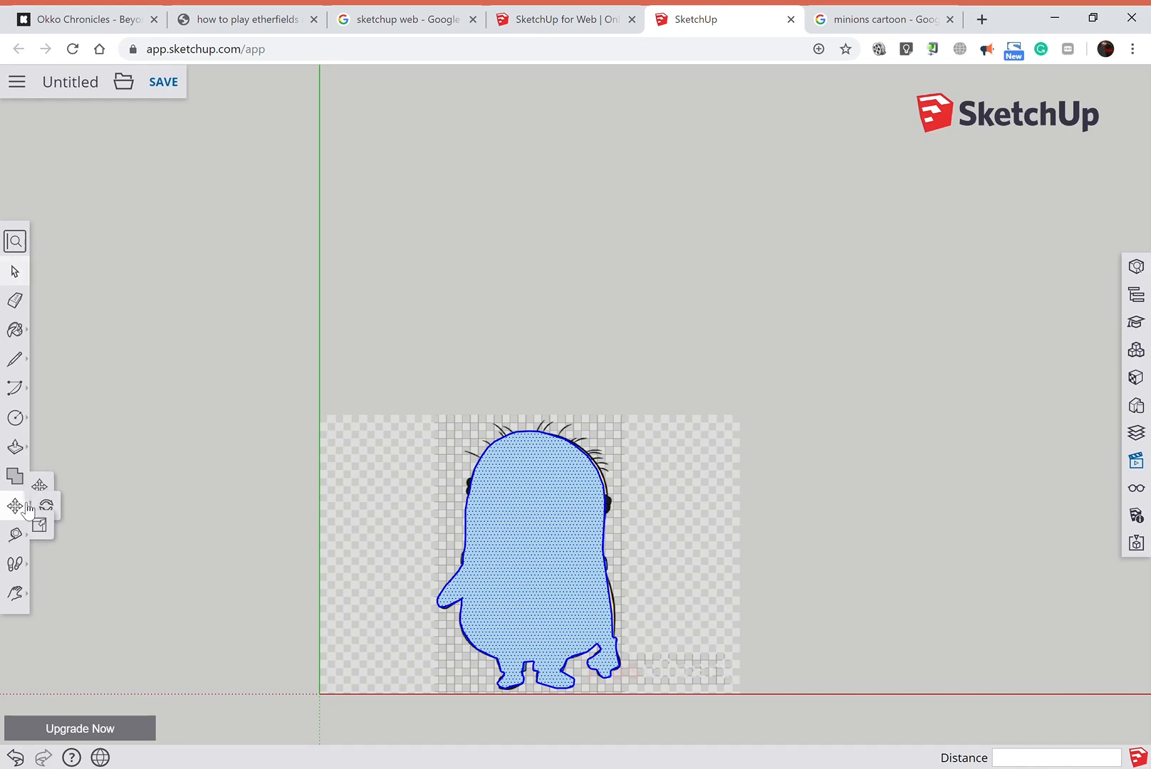
{"action": "left_click", "coordinate": [491, 373]}
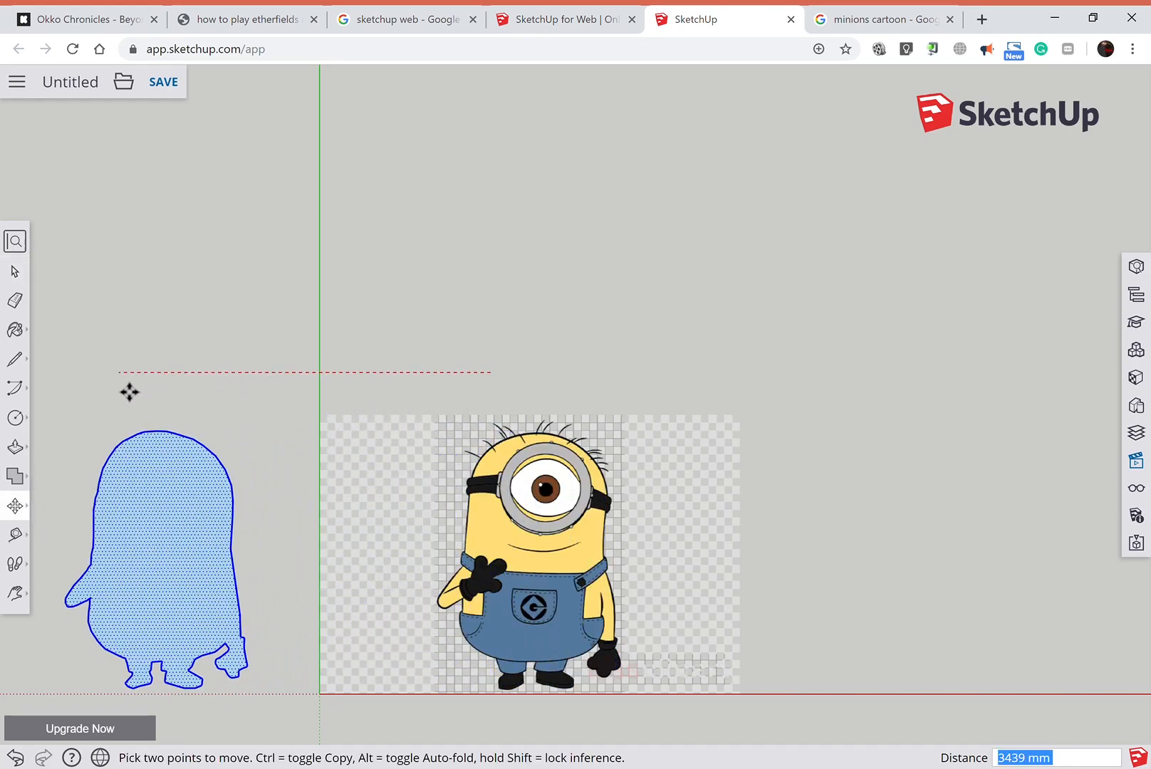
Push/Pull the silhouette face upward by about 183 mm in an angled 3D view.
{"action": "left_click", "coordinate": [15, 593]}
{"action": "left_click_drag", "start_coordinate": [347, 585], "coordinate": [575, 448]}
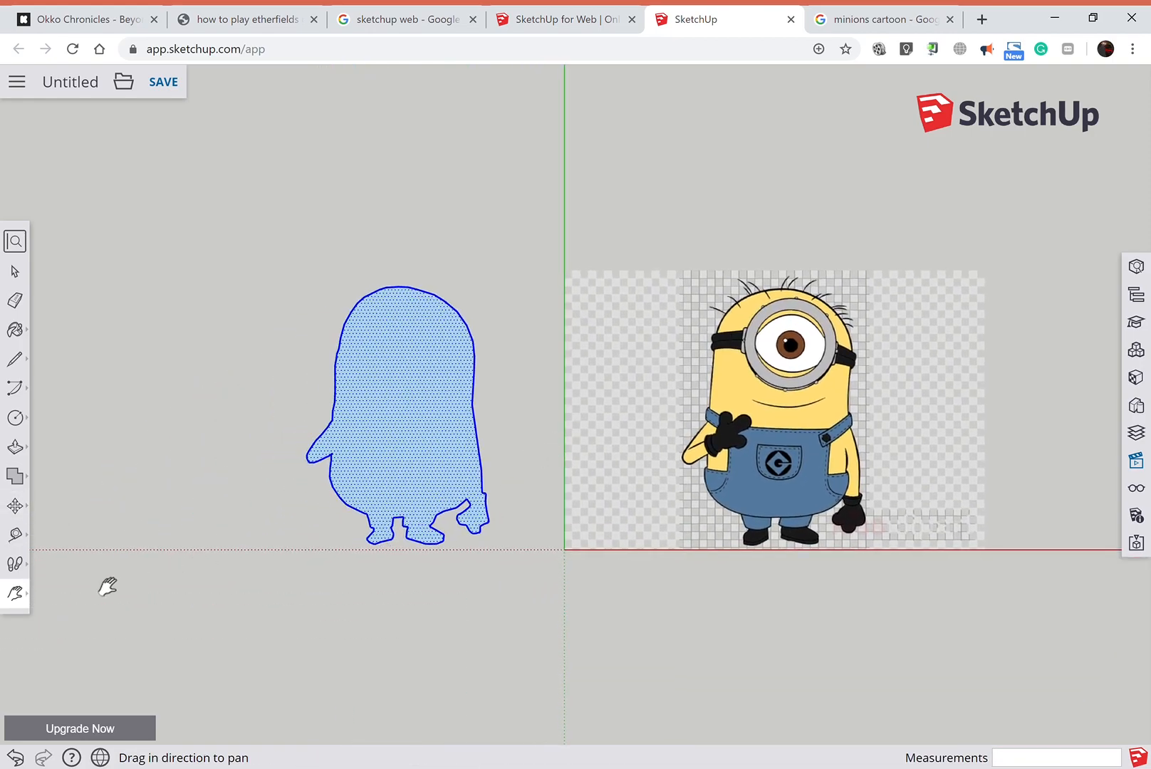
{"action": "left_click", "coordinate": [30, 598]}
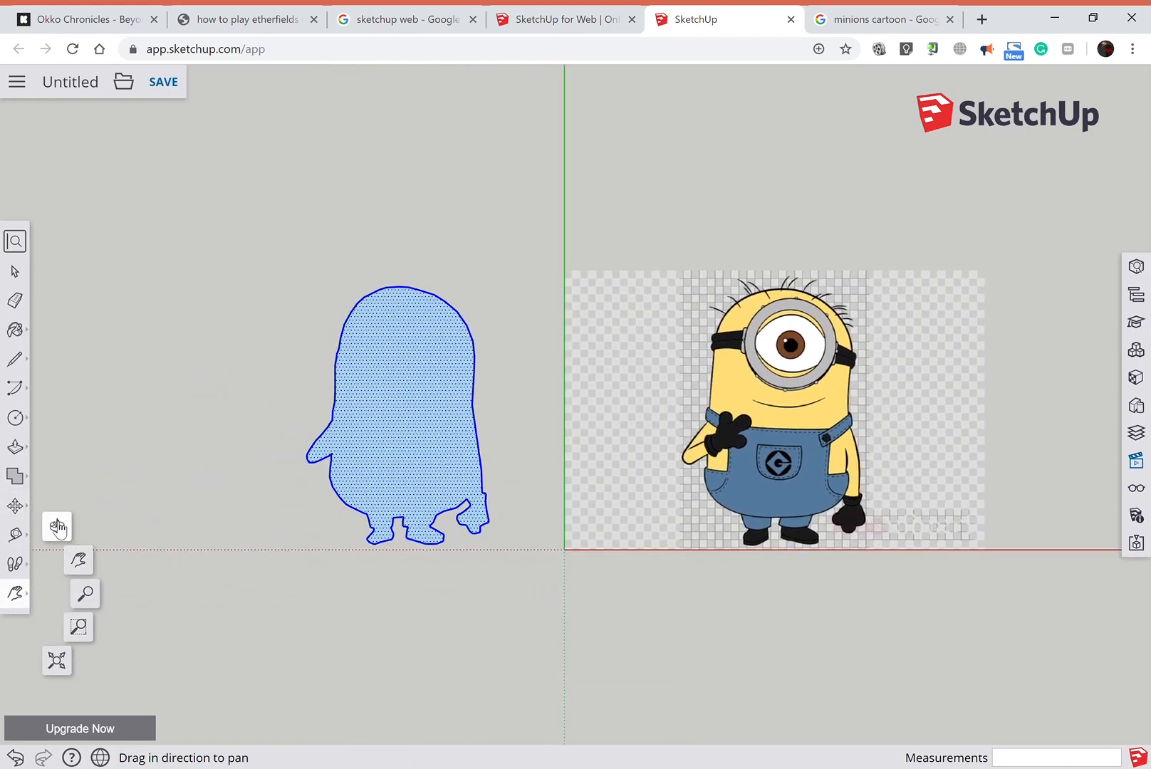
{"action": "left_click", "coordinate": [56, 526]}
{"action": "left_click_drag", "start_coordinate": [363, 643], "coordinate": [593, 514]}
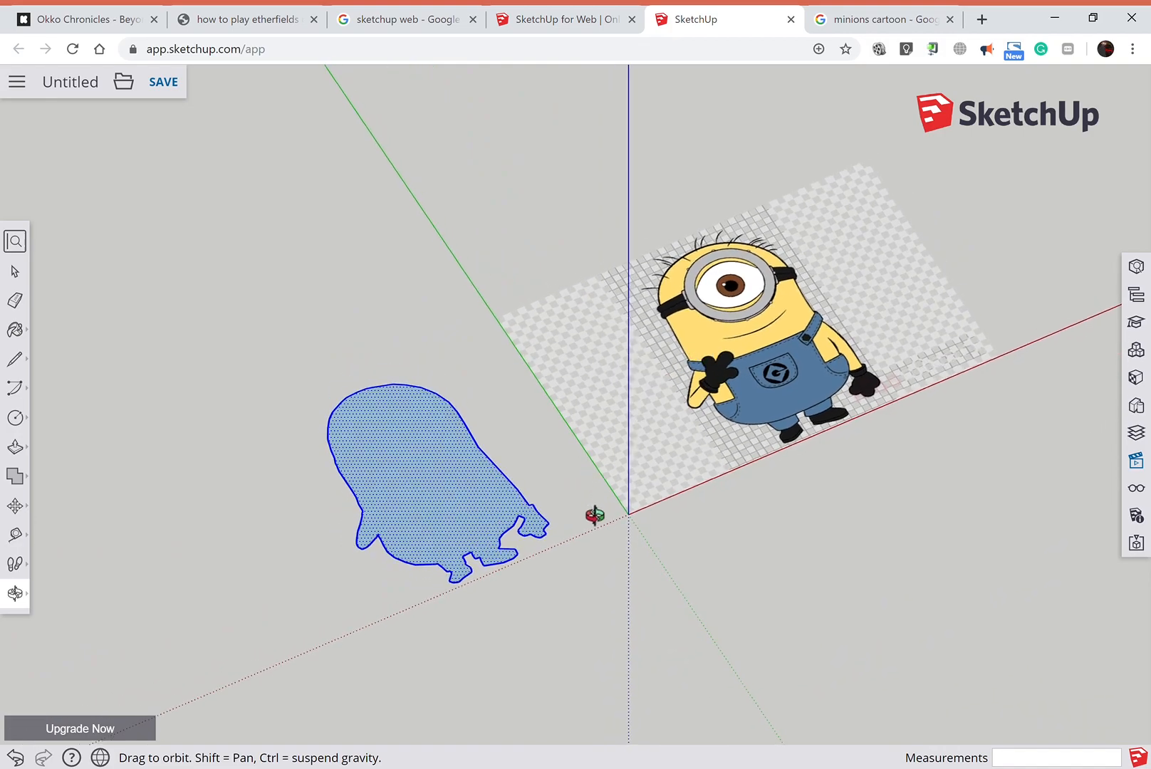
{"action": "left_click_drag", "start_coordinate": [596, 584], "coordinate": [630, 494]}
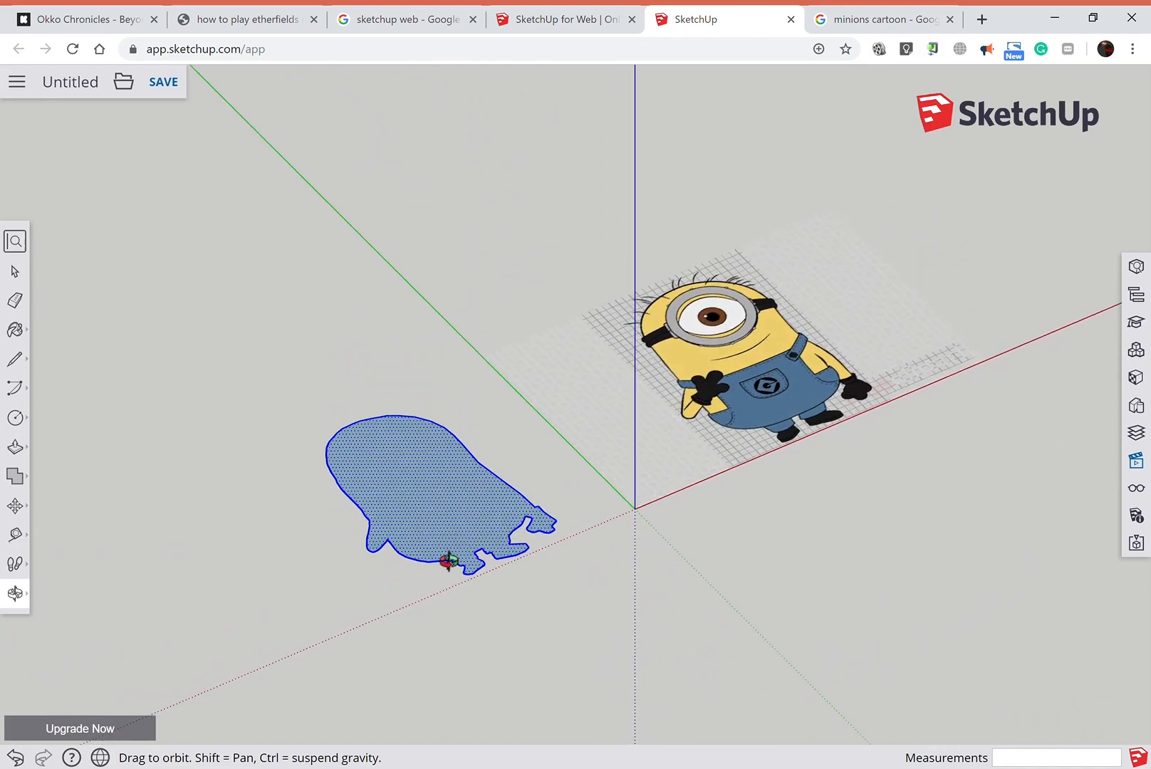
{"action": "scroll", "coordinate": [293, 636], "scroll_direction": "up", "scroll_amount": 2}
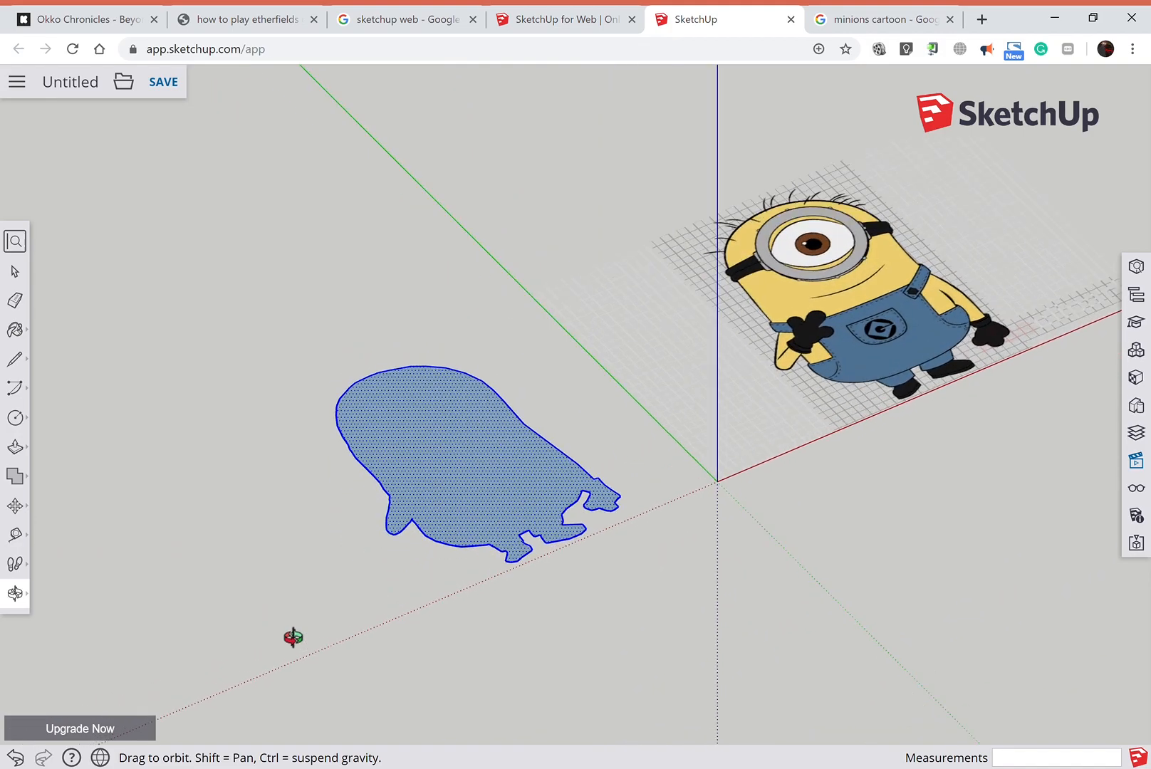
{"action": "left_click", "coordinate": [22, 454]}
{"action": "mouse_move", "coordinate": [488, 494]}
{"action": "left_mouse_down"}
{"action": "mouse_move", "coordinate": [497, 460]}
{"action": "mouse_move", "coordinate": [497, 482]}
{"action": "left_mouse_up"}
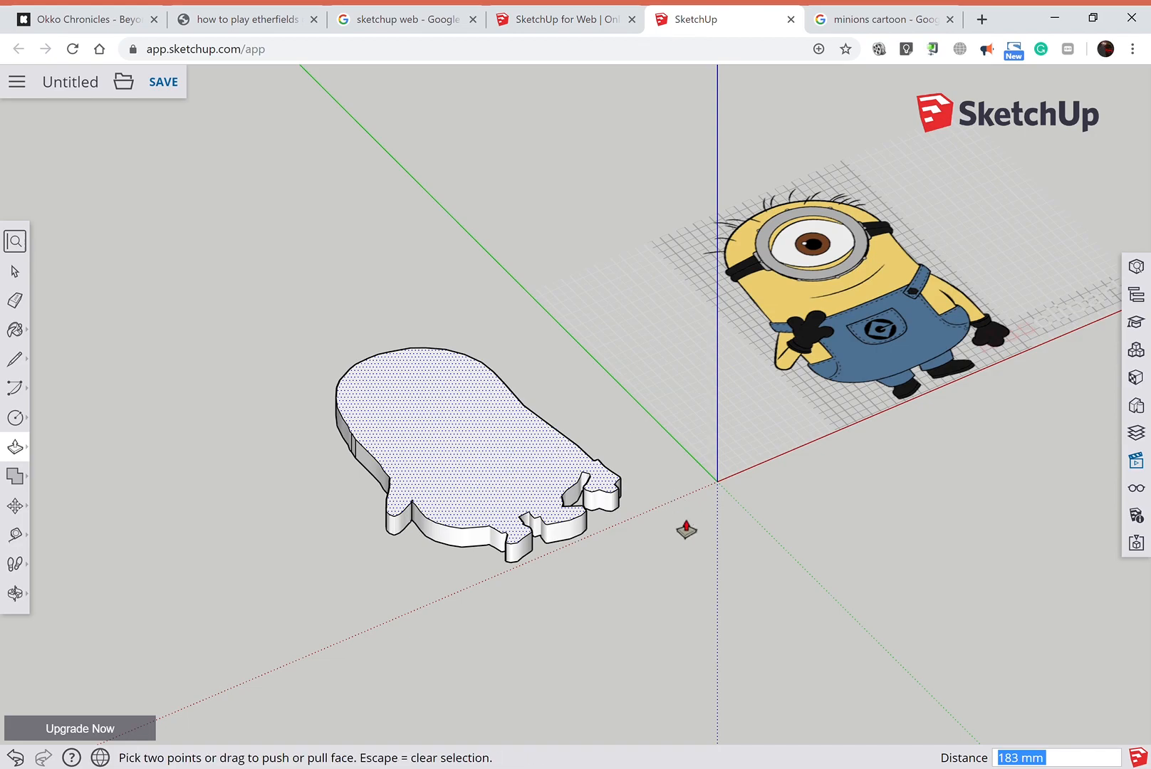
Orbit around the extruded minion body to check its thickness and return to the Top view.
{"action": "left_click", "coordinate": [15, 594]}
{"action": "left_click_drag", "start_coordinate": [760, 580], "coordinate": [496, 689]}
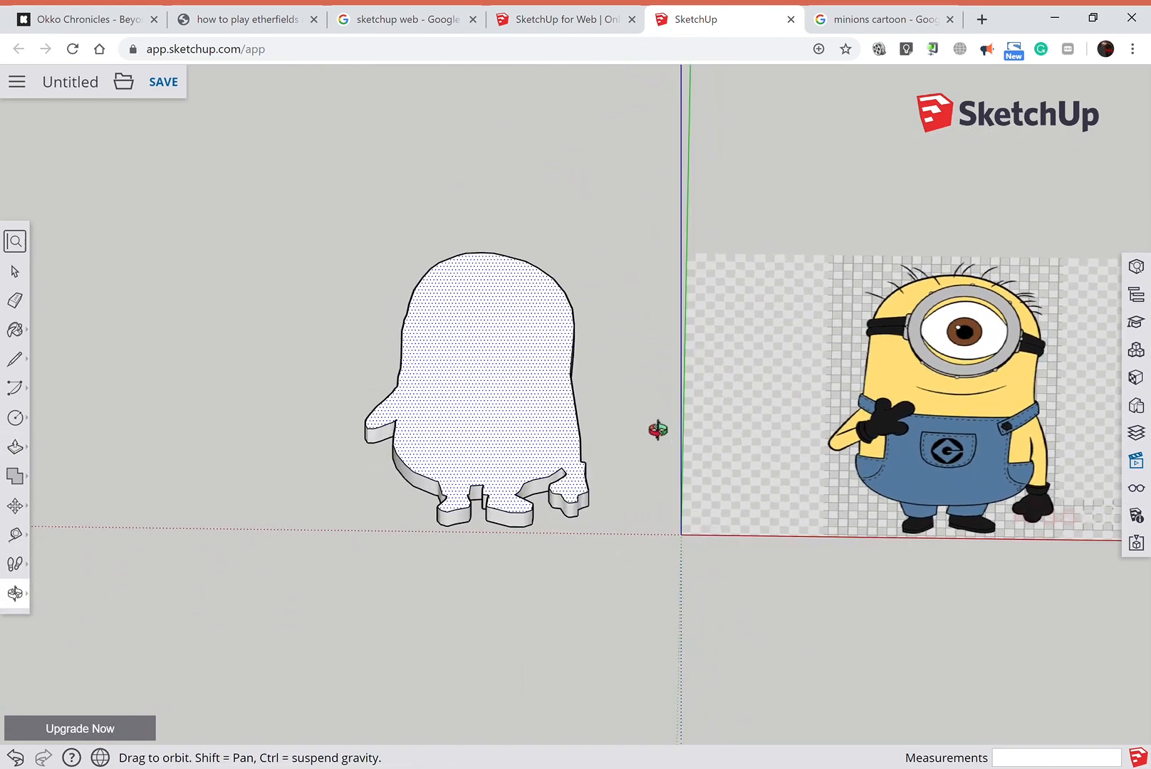
{"action": "left_click_drag", "start_coordinate": [657, 429], "coordinate": [660, 547]}
{"action": "left_click", "coordinate": [1137, 462]}
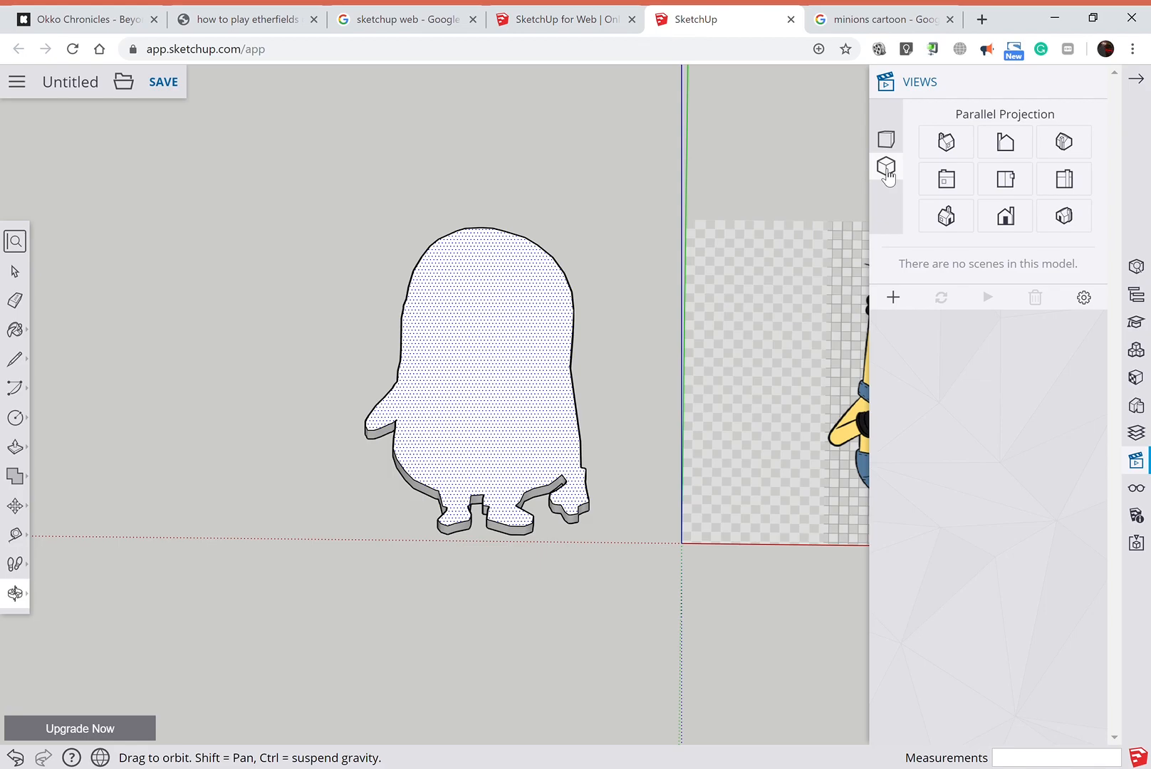
{"action": "left_click", "coordinate": [1014, 188]}
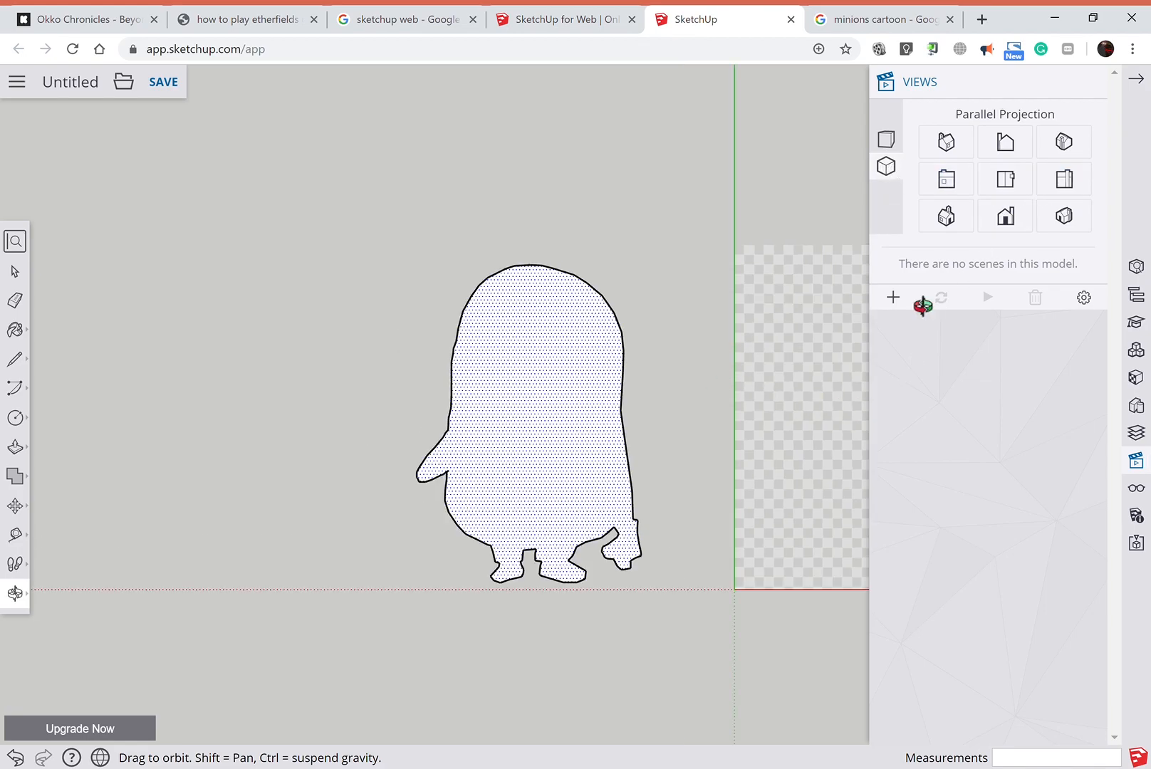
{"action": "left_click", "coordinate": [1140, 81]}
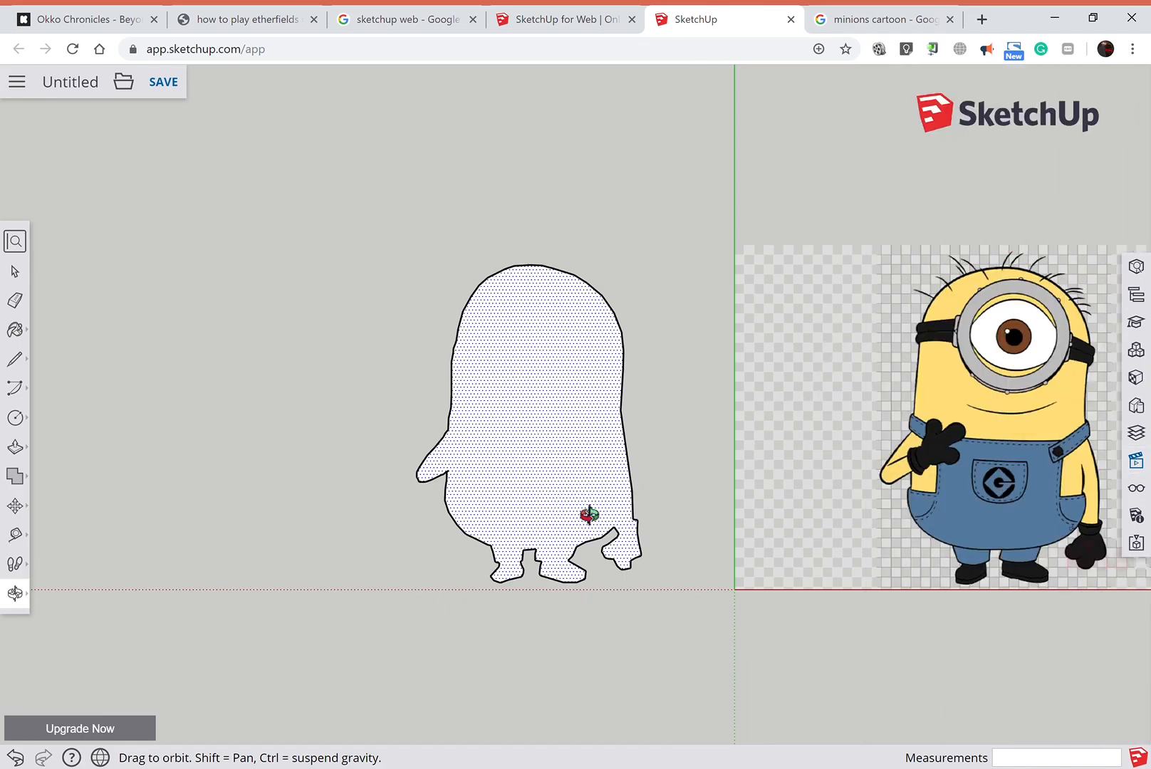
{"action": "left_click", "coordinate": [28, 597]}
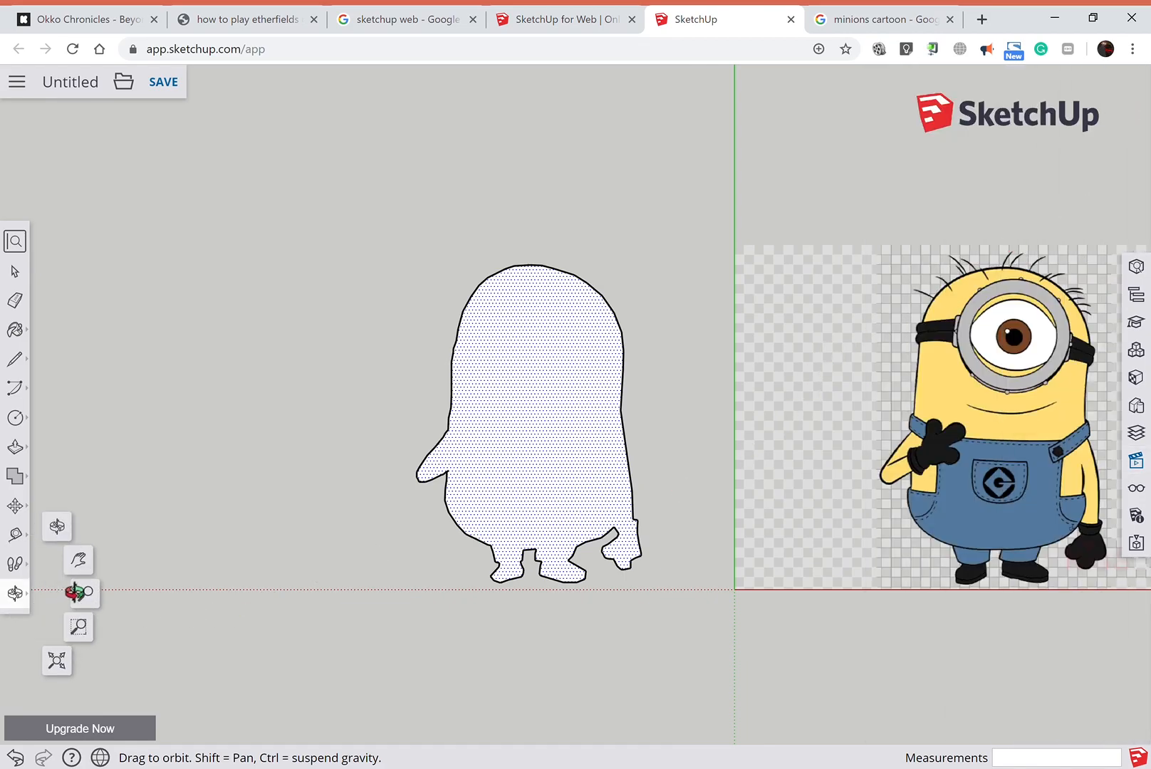
{"action": "left_click_drag", "start_coordinate": [699, 649], "coordinate": [678, 651]}
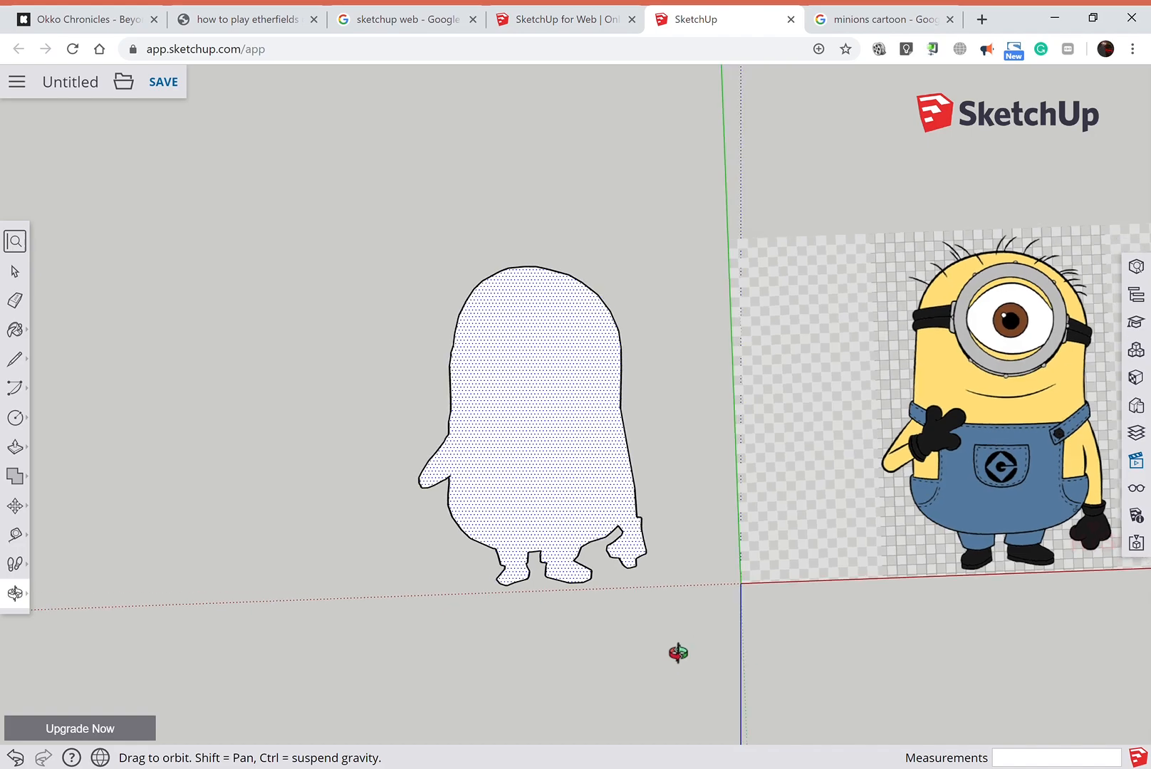
{"action": "left_click", "coordinate": [1136, 460]}
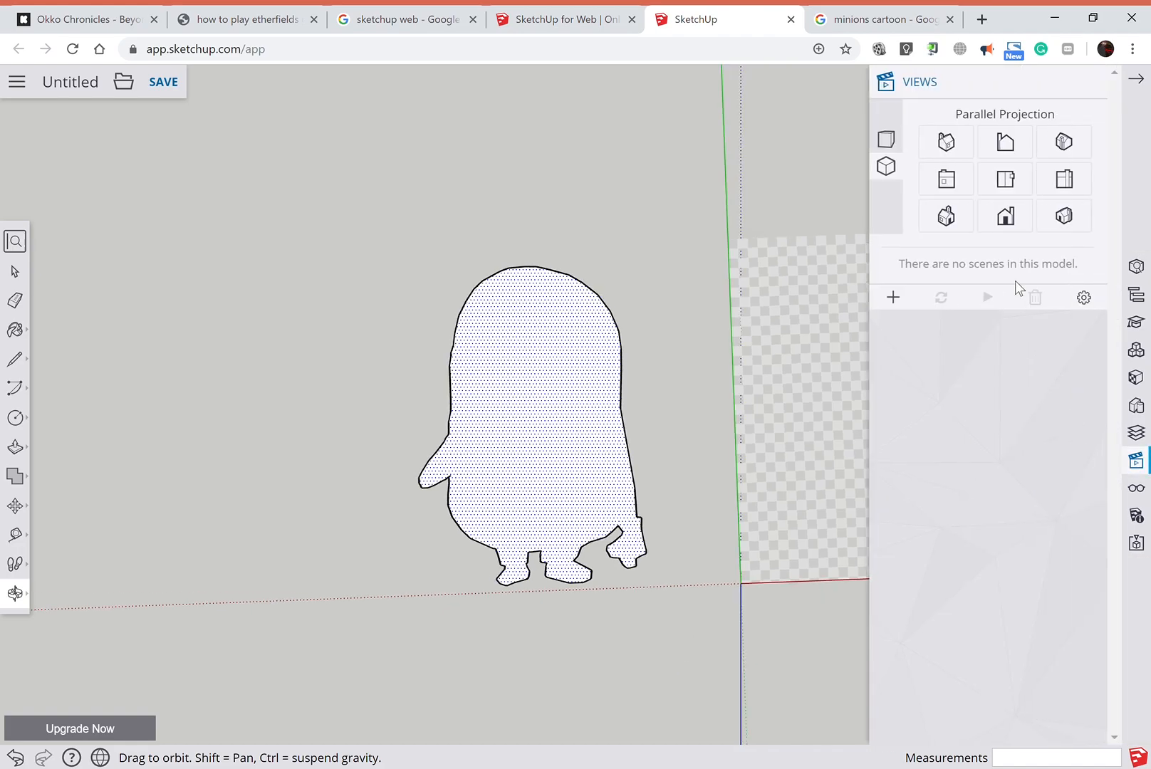
{"action": "left_click", "coordinate": [1012, 183]}
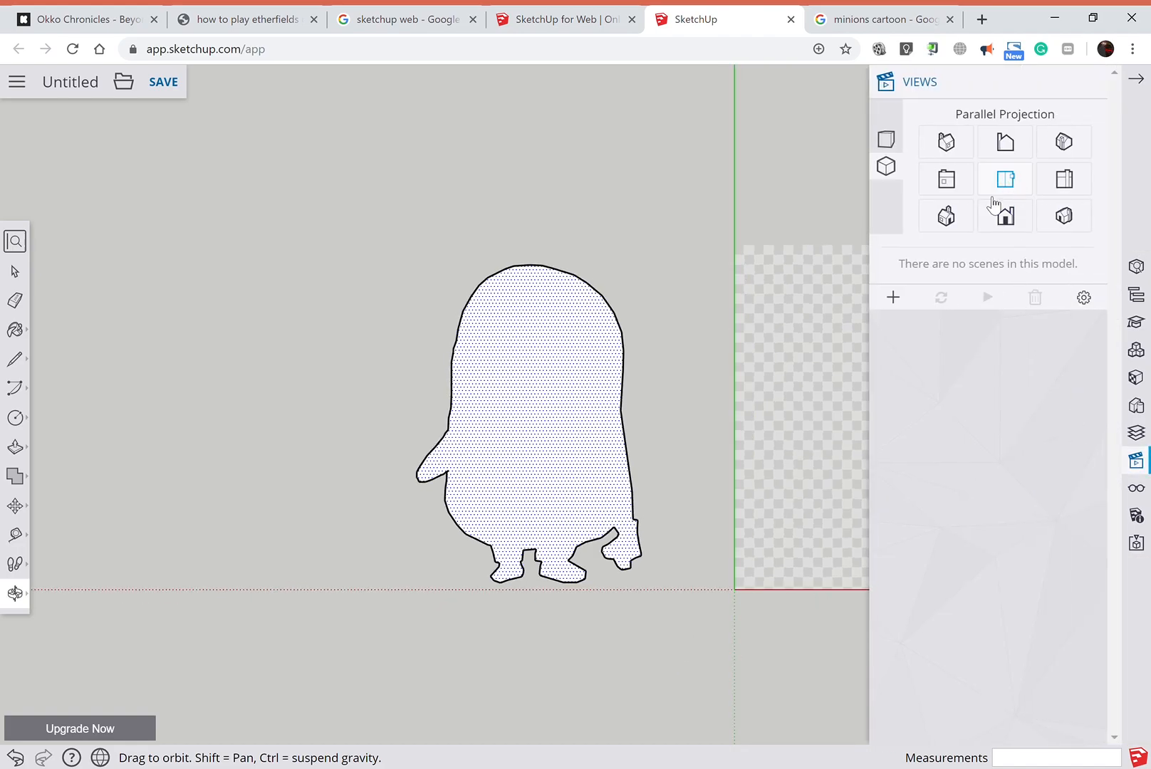
Draw two concentric circles over the minion's goggle, centred on the pupil, with radii of about 435 mm and 338 mm.
{"action": "left_click", "coordinate": [23, 598]}
{"action": "left_click", "coordinate": [79, 558]}
{"action": "left_click_drag", "start_coordinate": [460, 658], "coordinate": [137, 677]}
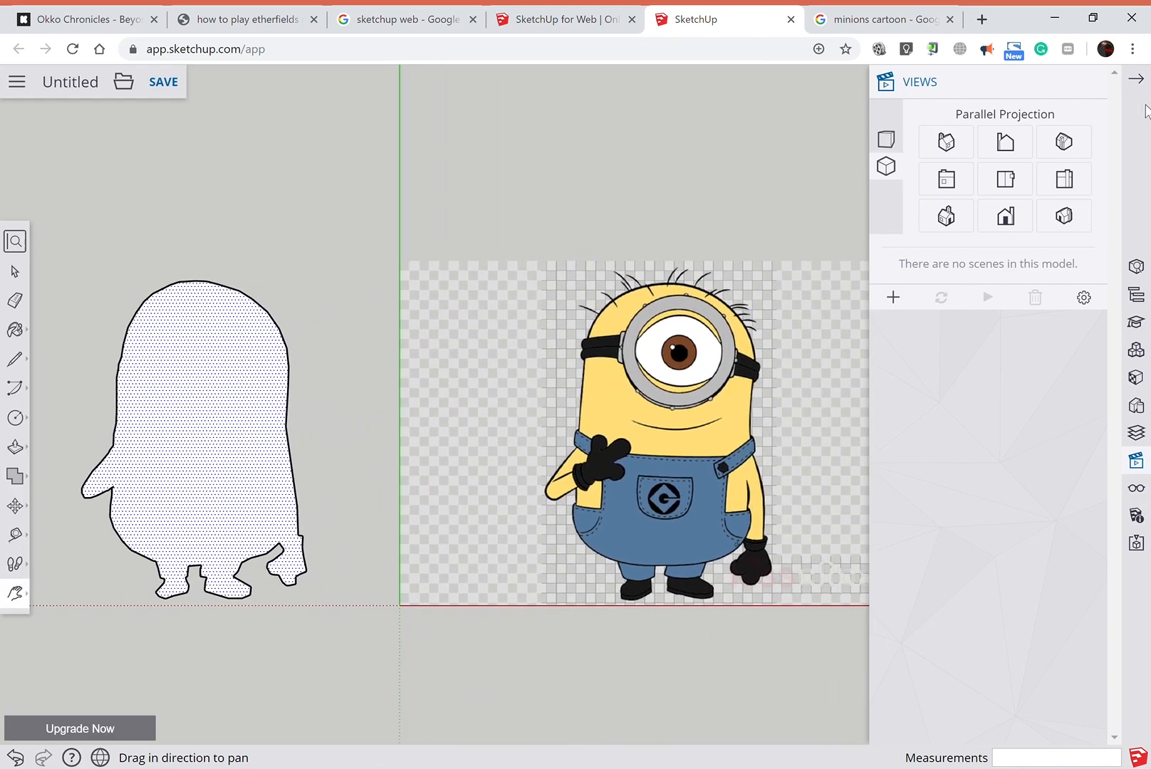
{"action": "left_click", "coordinate": [1136, 80]}
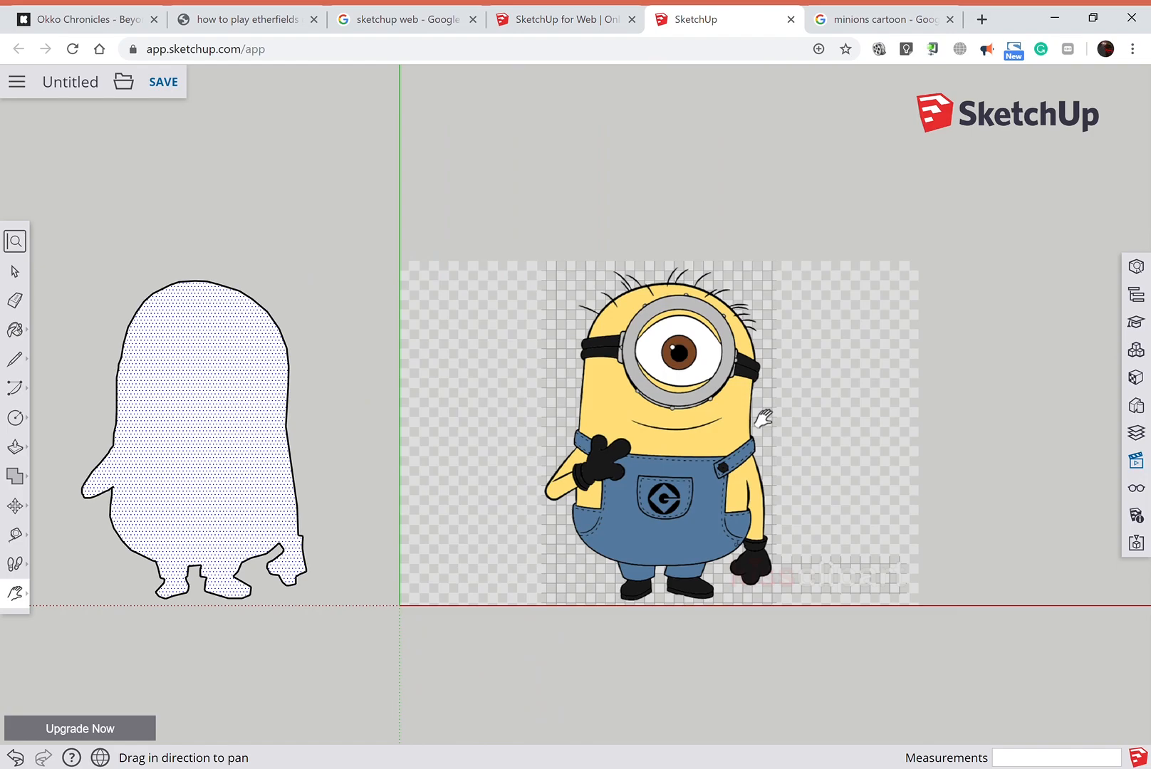
{"action": "scroll", "coordinate": [728, 430], "scroll_direction": "up", "scroll_amount": 2}
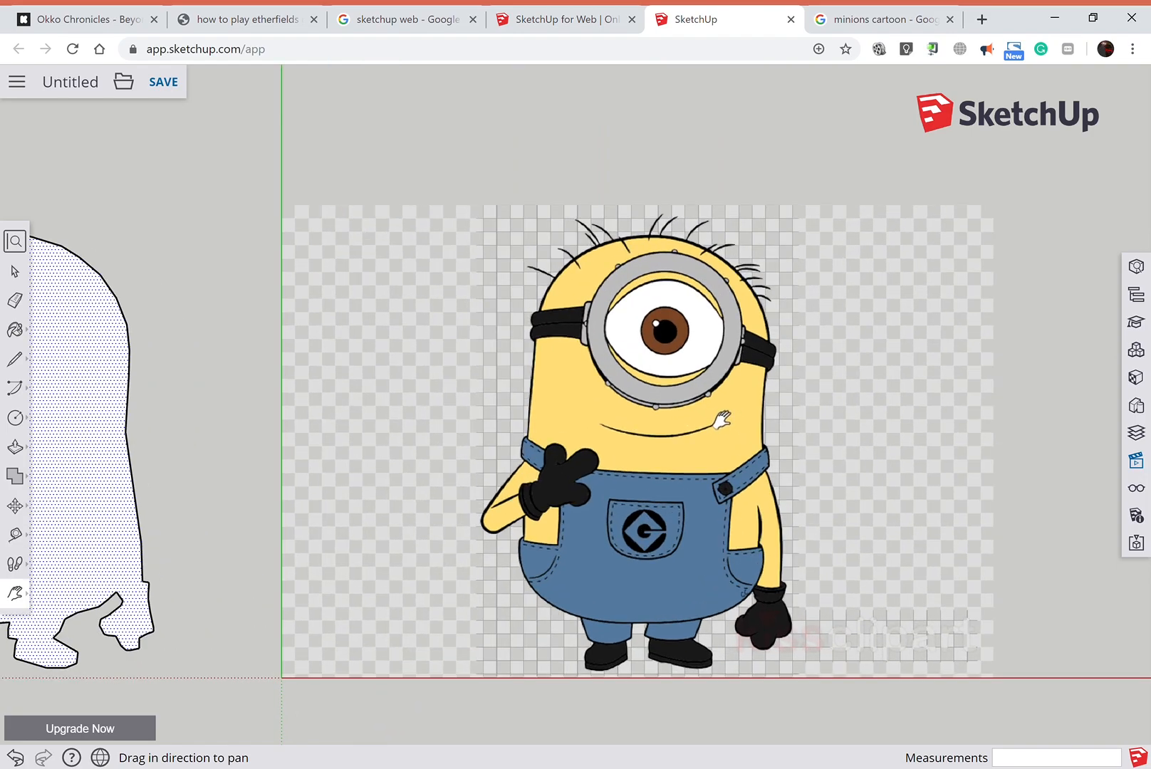
{"action": "scroll", "coordinate": [716, 417], "scroll_direction": "up", "scroll_amount": 2}
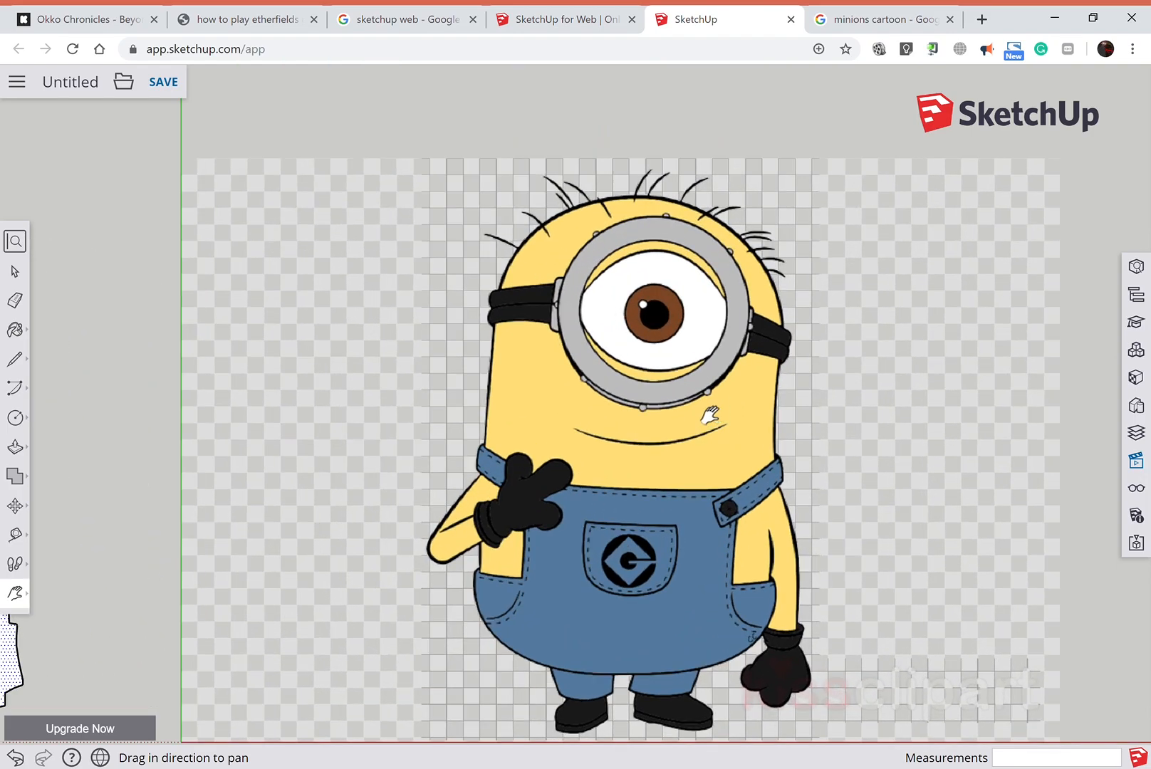
{"action": "left_click", "coordinate": [26, 429]}
{"action": "left_click", "coordinate": [85, 416]}
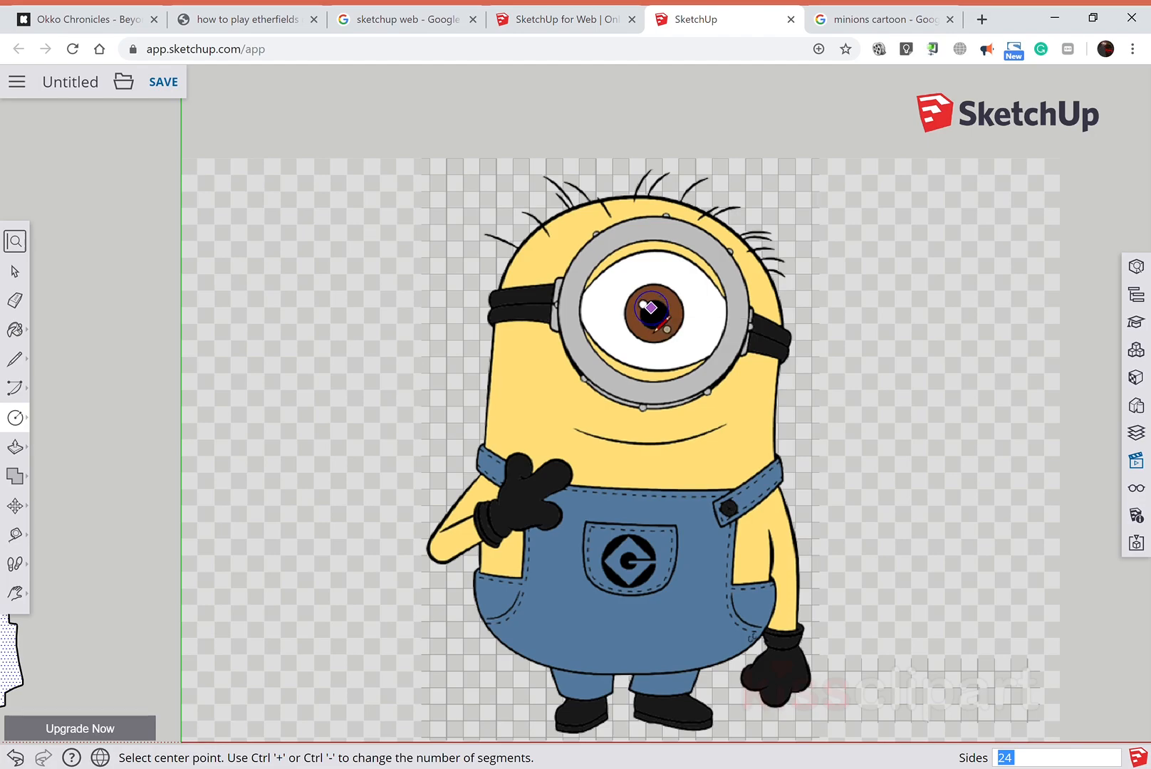
{"action": "left_click", "coordinate": [651, 307]}
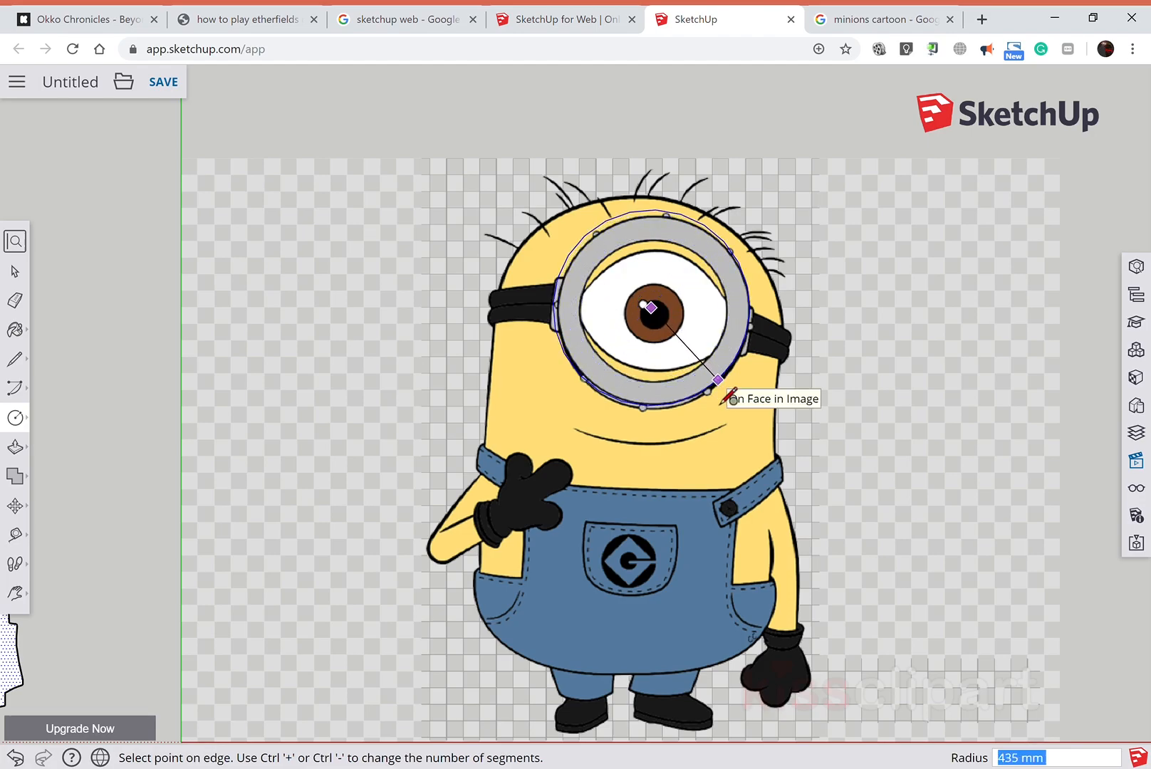
{"action": "left_click", "coordinate": [719, 401]}
{"action": "left_click", "coordinate": [651, 308]}
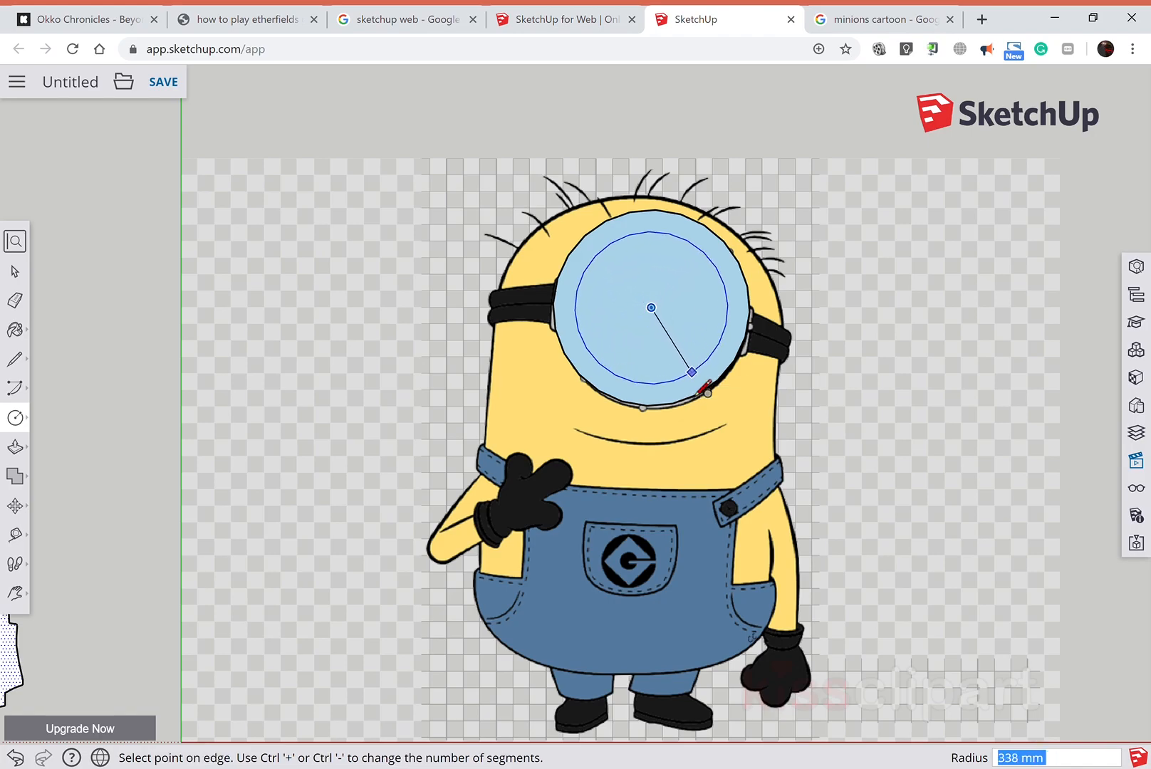
{"action": "left_click", "coordinate": [705, 390]}
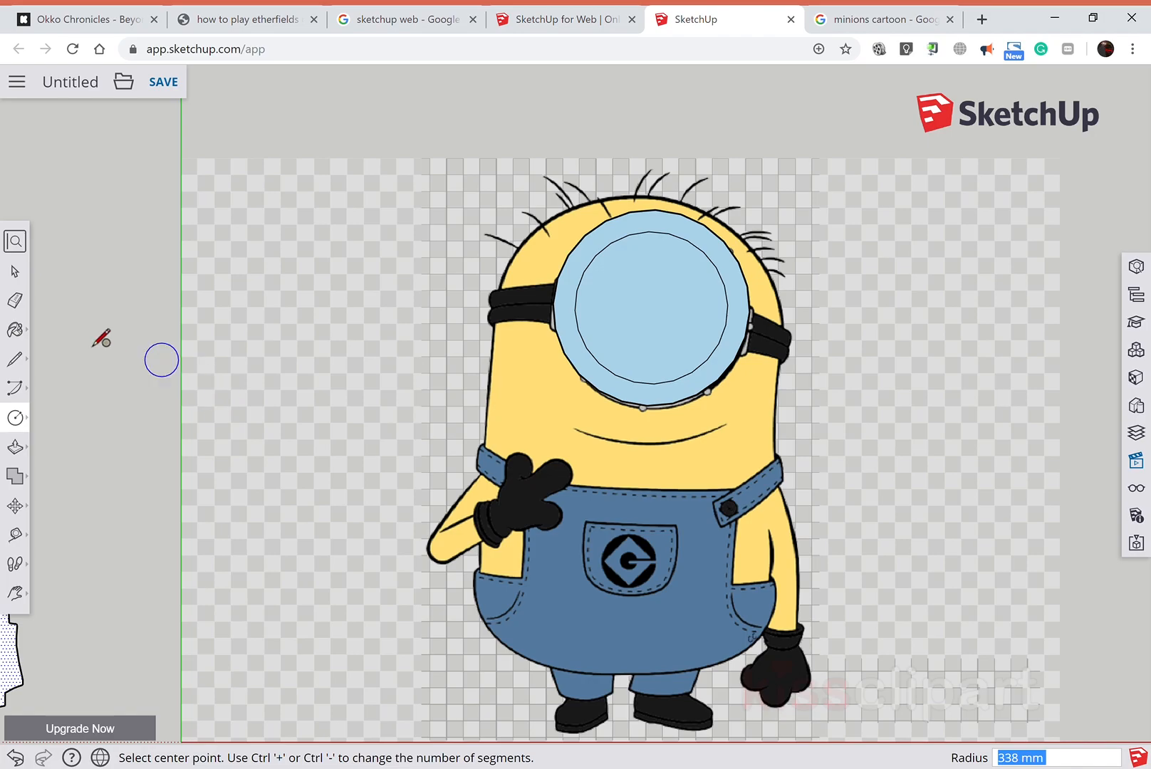
{"action": "left_click", "coordinate": [16, 270]}
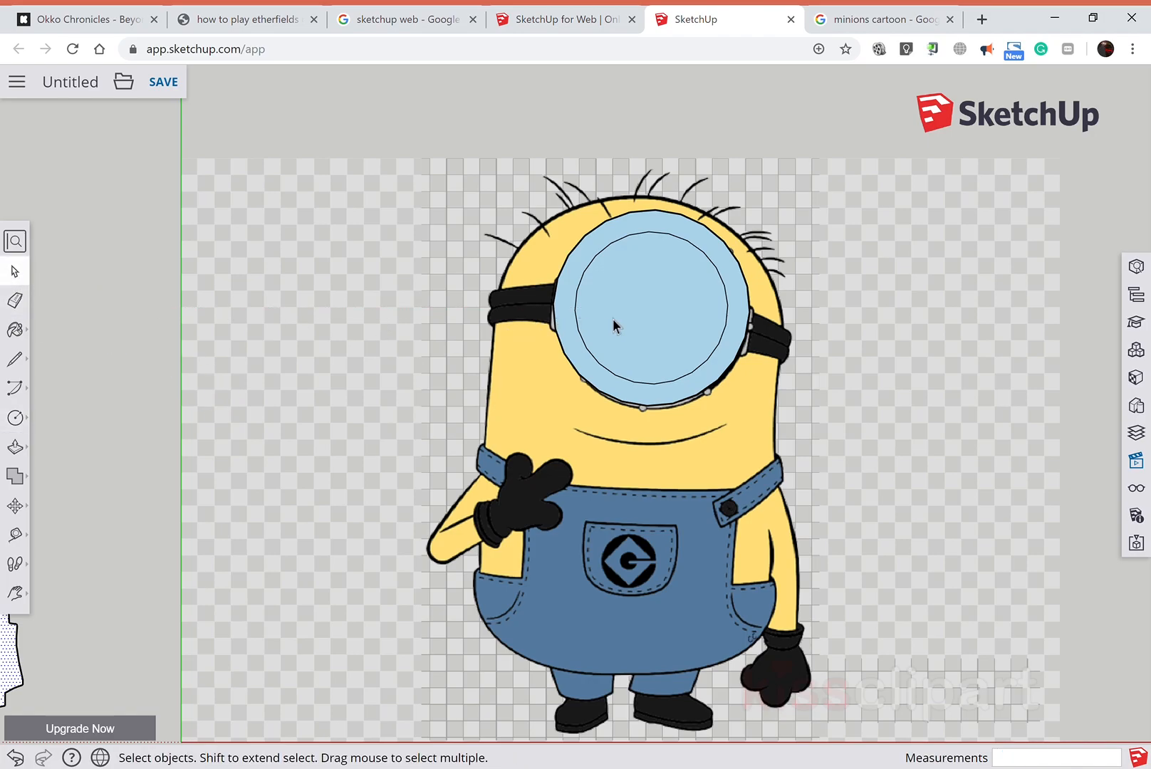
Delete the face inside the inner goggle circle and Push/Pull the remaining ring upward by about 305 mm in an angled 3D view.
{"action": "left_click", "coordinate": [614, 322]}
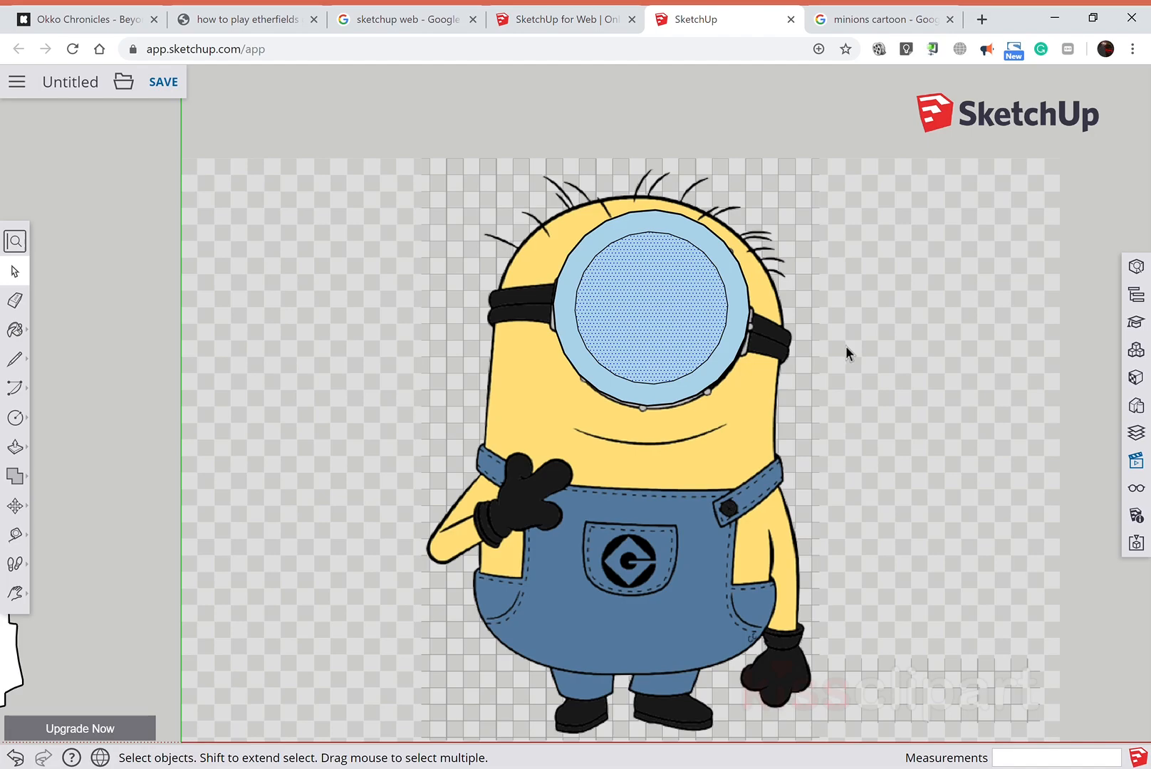
{"action": "key", "text": "Delete"}
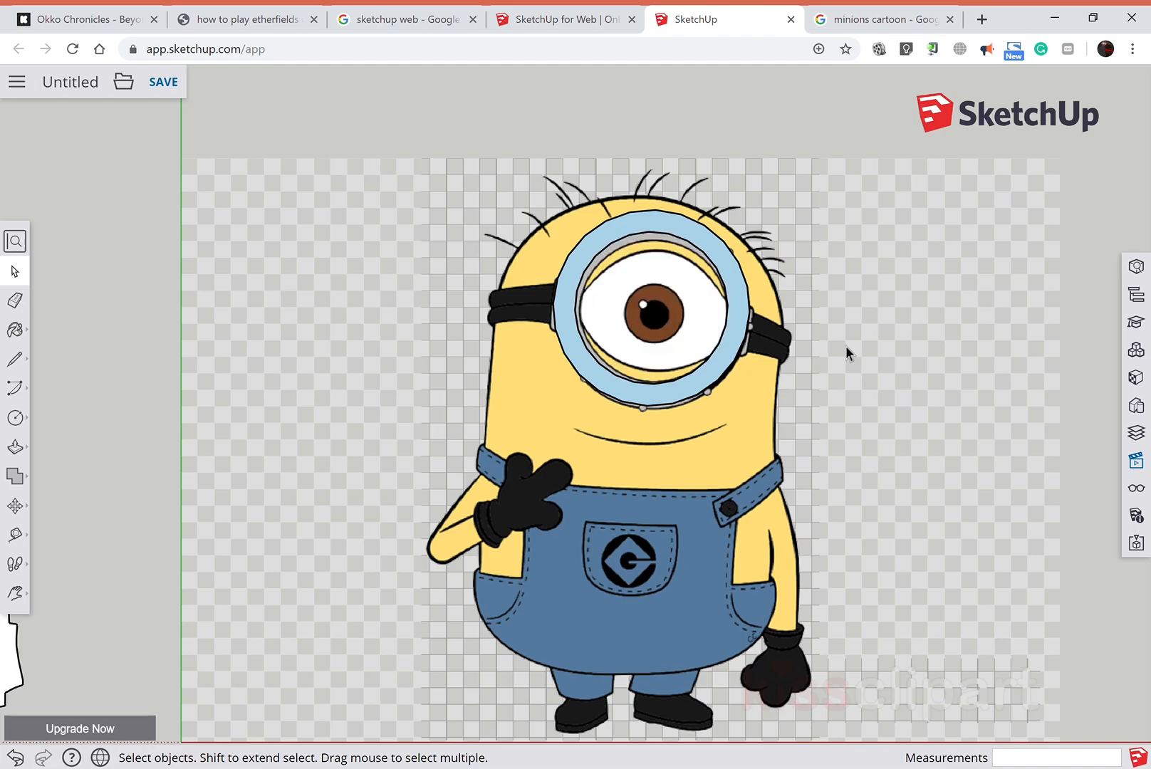
{"action": "scroll", "coordinate": [875, 406], "scroll_direction": "down", "scroll_amount": 2}
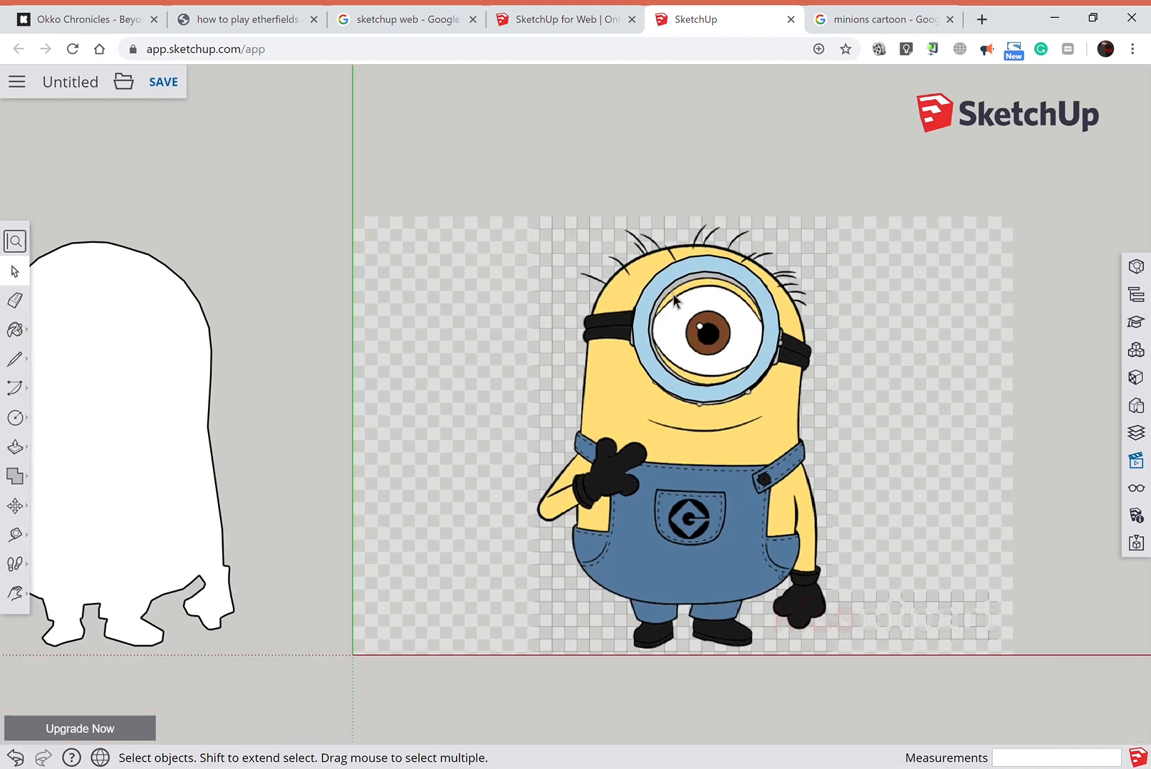
{"action": "scroll", "coordinate": [829, 441], "scroll_direction": "down", "scroll_amount": 1}
{"action": "scroll", "coordinate": [831, 441], "scroll_direction": "up", "scroll_amount": 2}
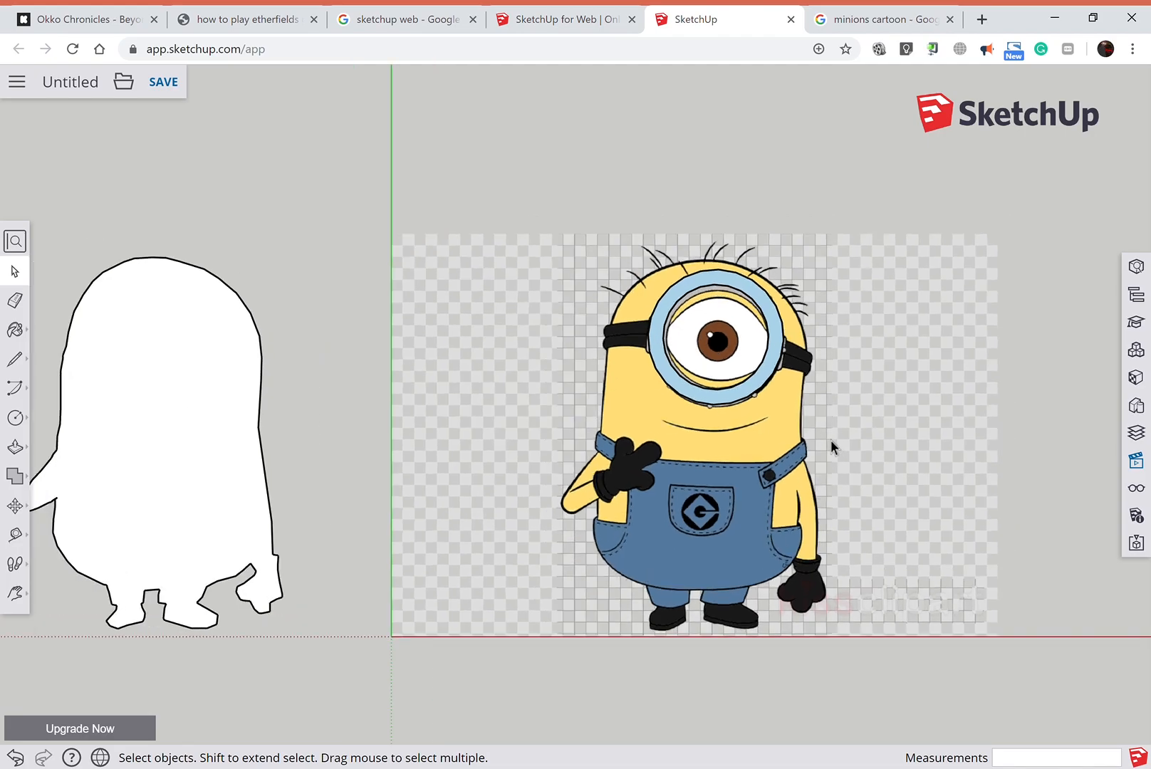
{"action": "scroll", "coordinate": [832, 435], "scroll_direction": "down", "scroll_amount": 2}
{"action": "scroll", "coordinate": [834, 434], "scroll_direction": "down", "scroll_amount": 1}
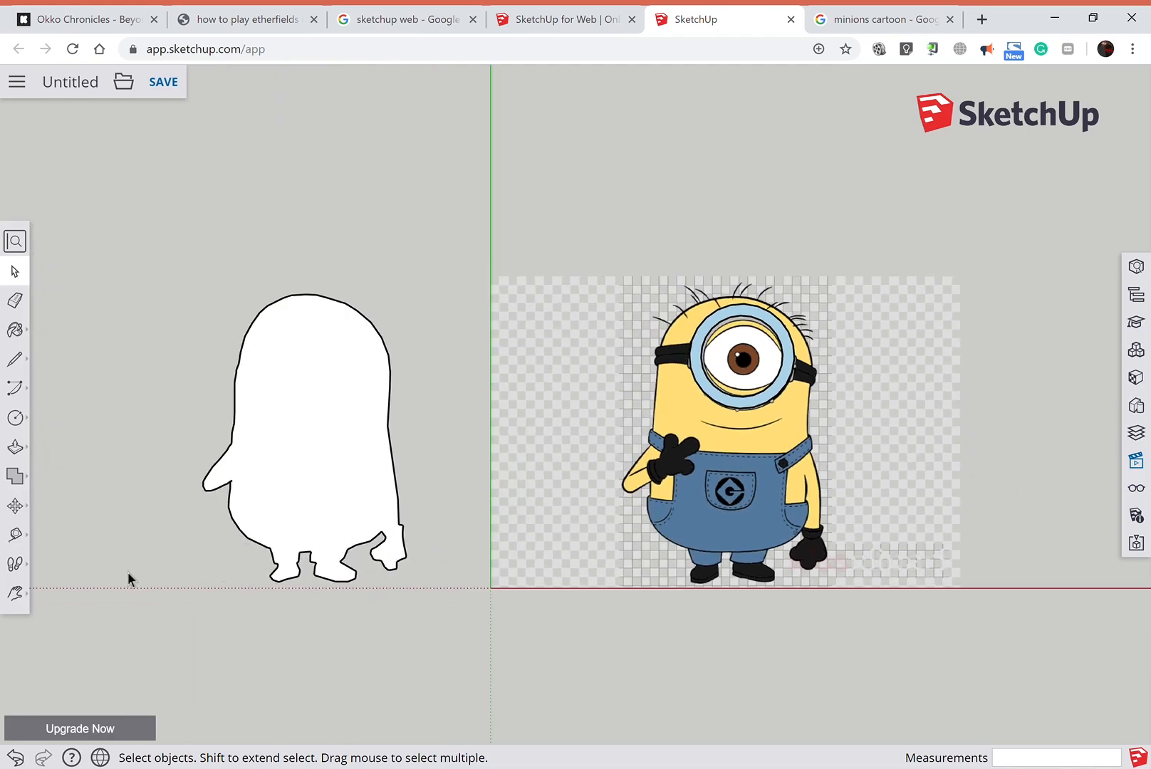
{"action": "left_click", "coordinate": [16, 593]}
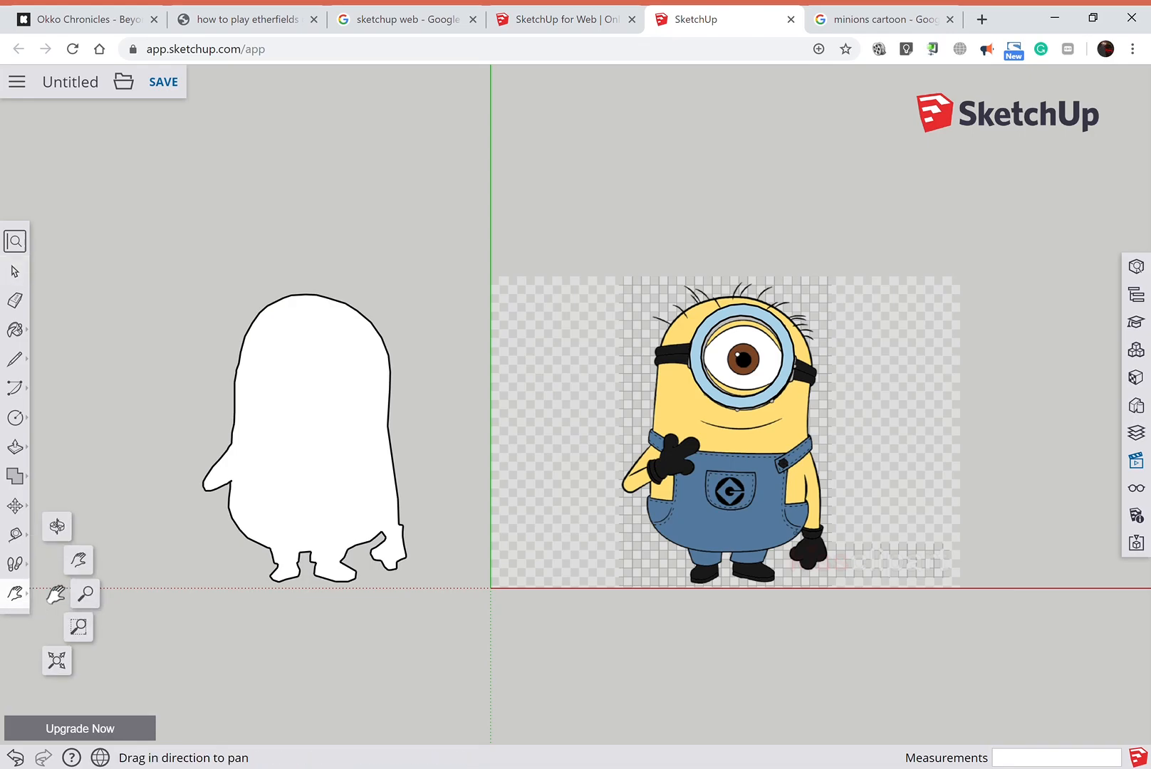
{"action": "left_click", "coordinate": [57, 526]}
{"action": "left_click_drag", "start_coordinate": [431, 696], "coordinate": [629, 401]}
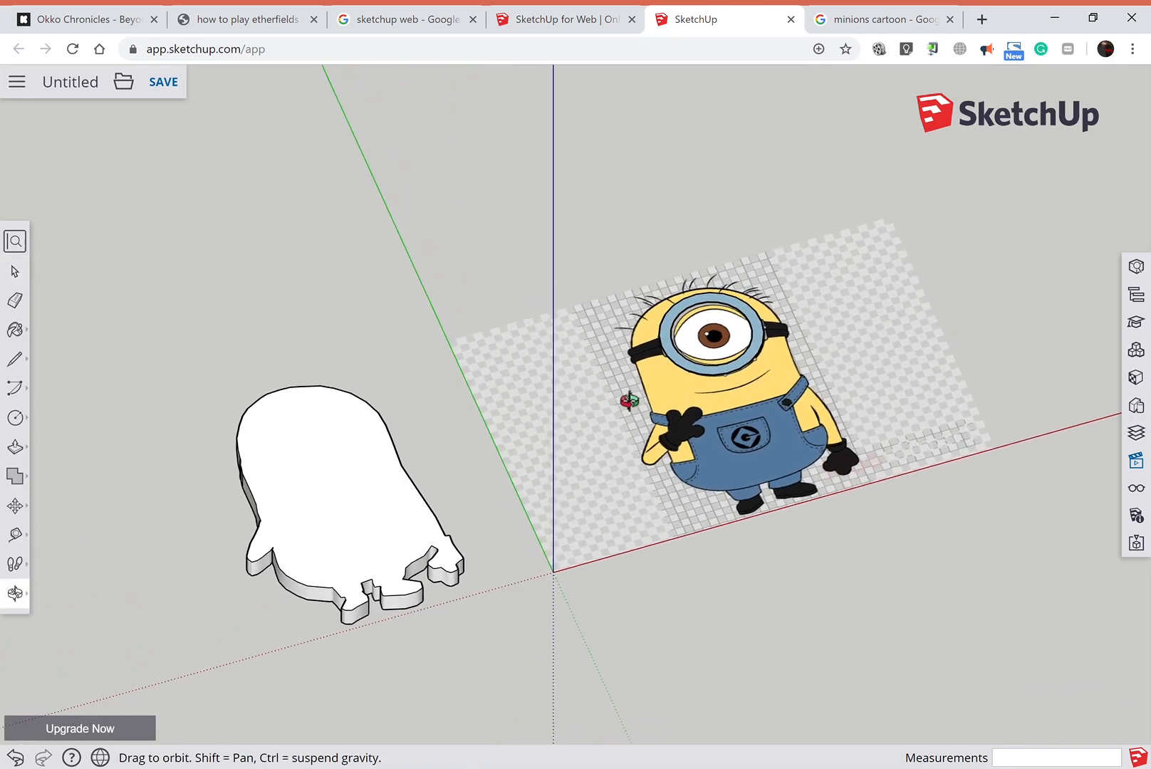
{"action": "left_click", "coordinate": [17, 447]}
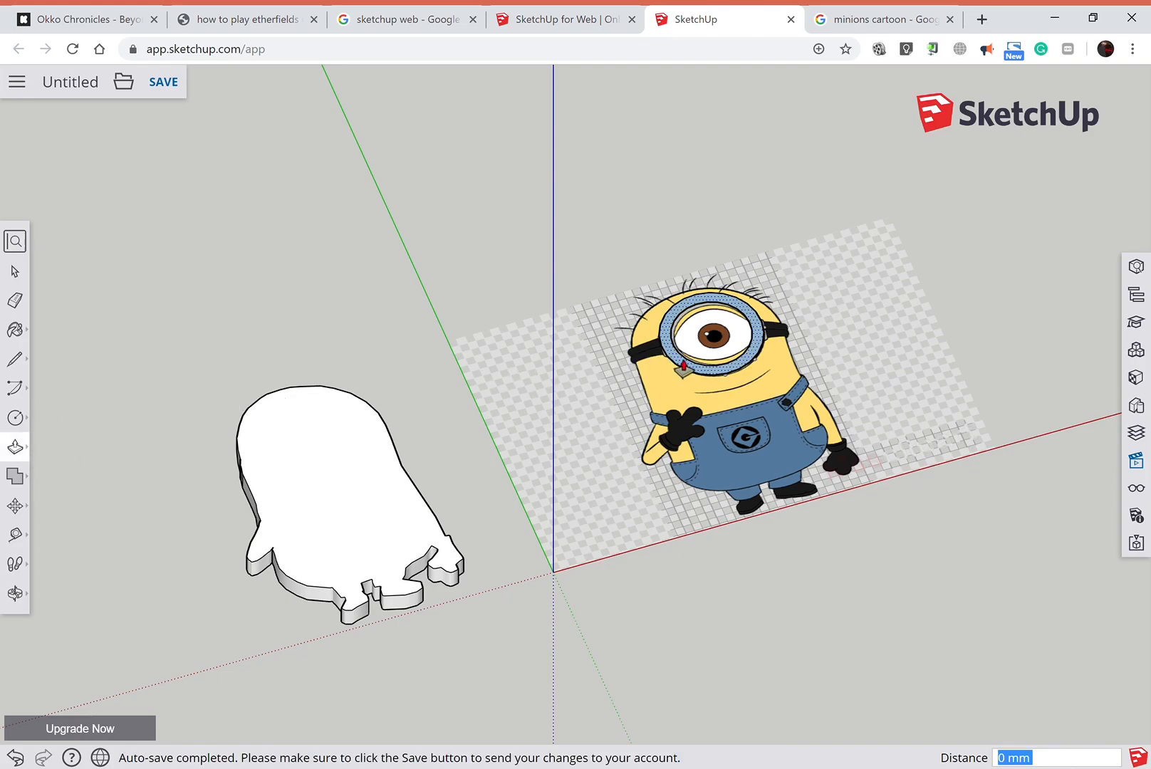
{"action": "left_click", "coordinate": [685, 366]}
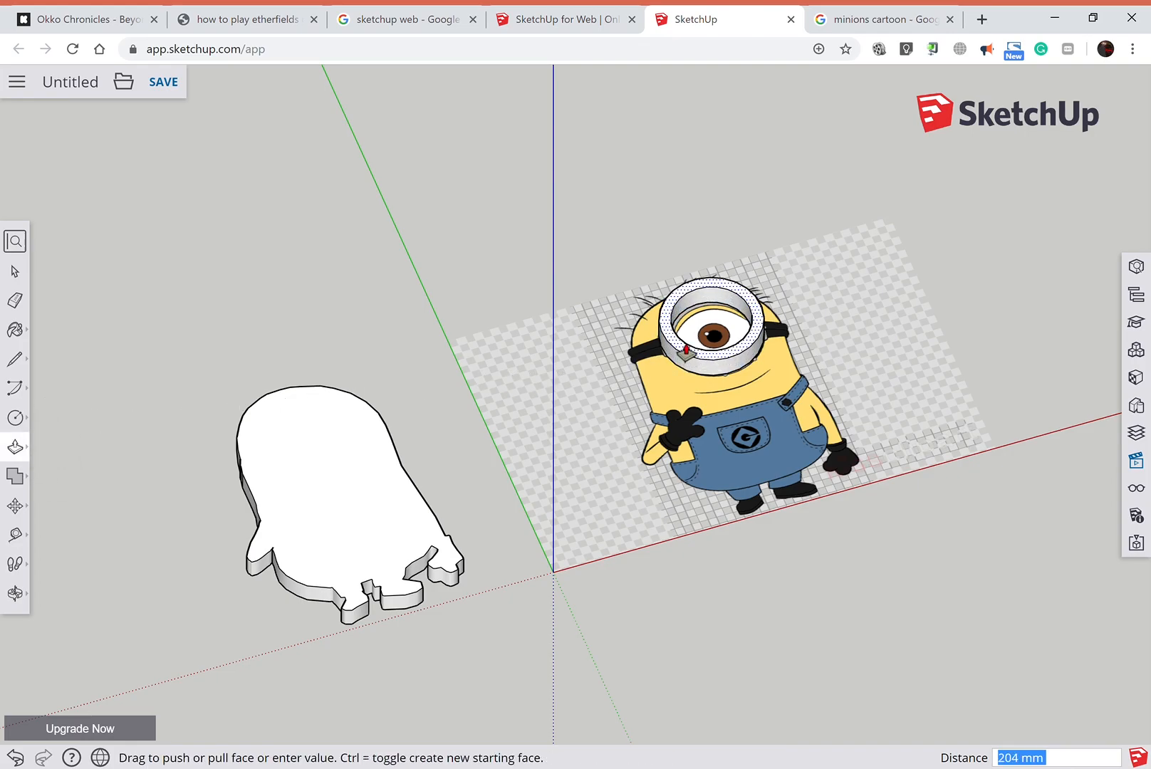
{"action": "left_click", "coordinate": [685, 347]}
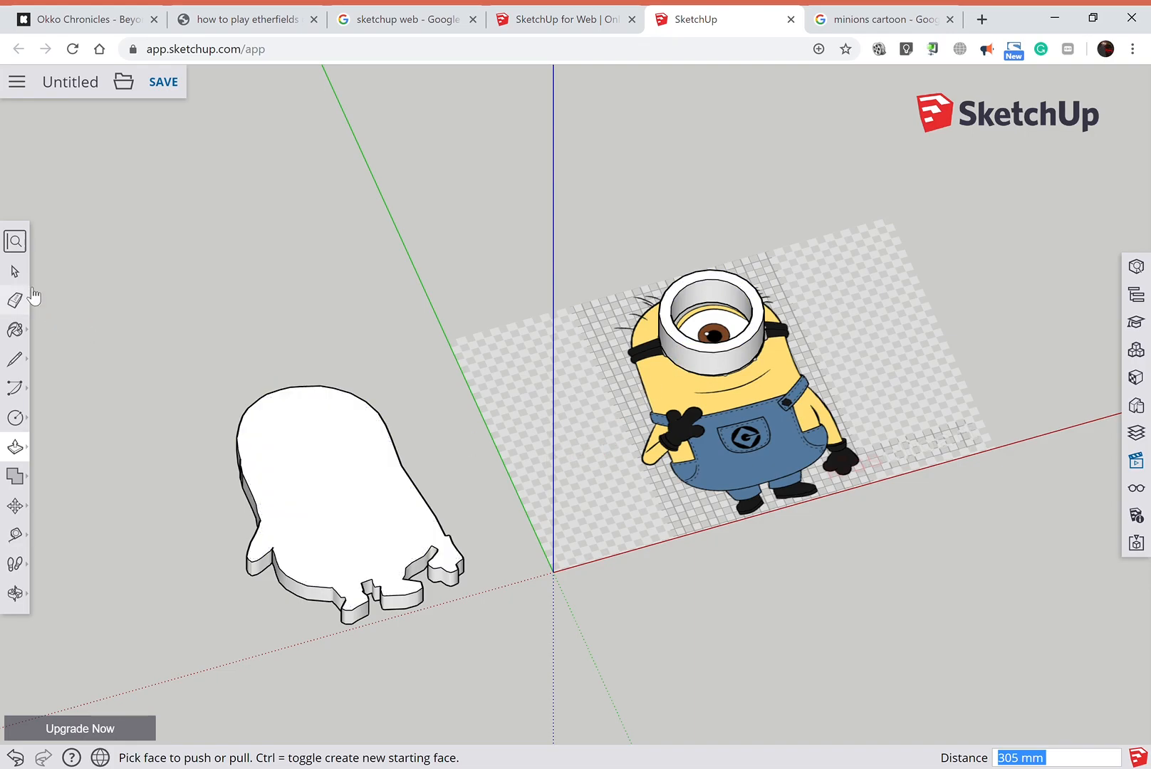
Select the whole extruded goggle ring and turn it into a group.
{"action": "left_click", "coordinate": [15, 272]}
{"action": "left_click_drag", "start_coordinate": [599, 219], "coordinate": [825, 418]}
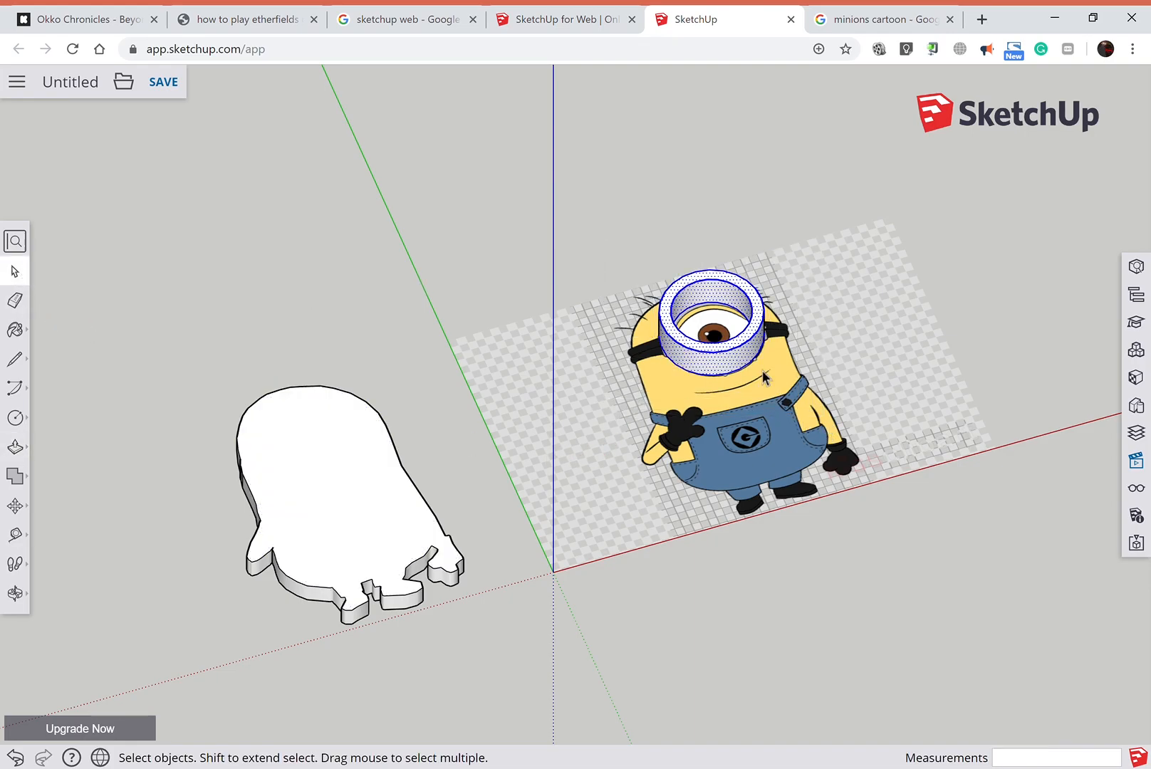
{"action": "right_click", "coordinate": [726, 378]}
{"action": "left_click", "coordinate": [779, 575]}
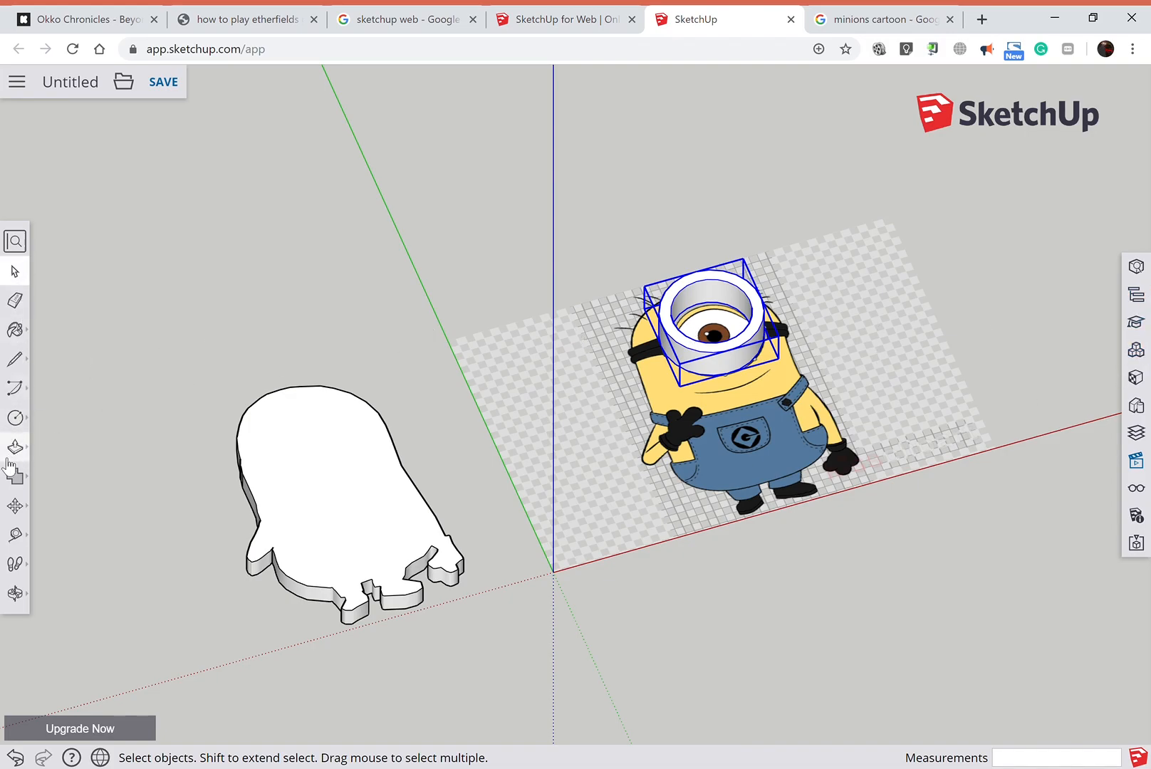
Move the goggle ring group about 3481 mm along the red axis onto the head of the extruded minion body.
{"action": "left_click", "coordinate": [15, 505]}
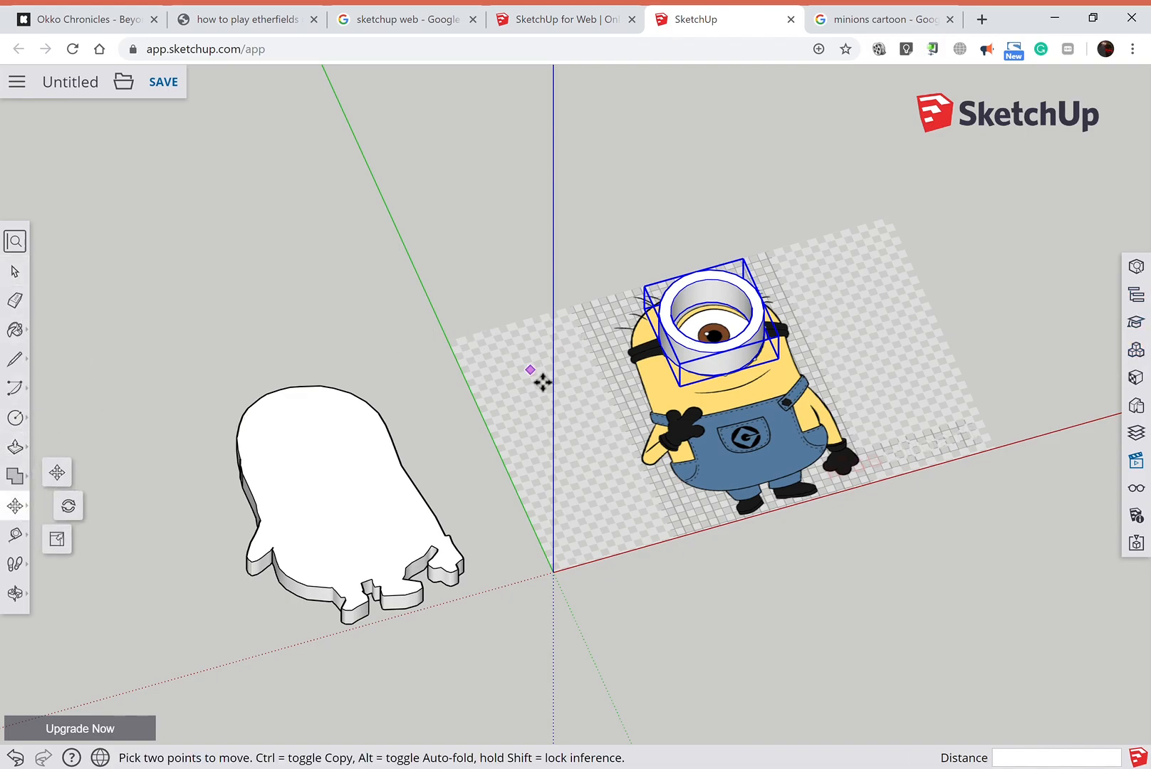
{"action": "left_click", "coordinate": [563, 262]}
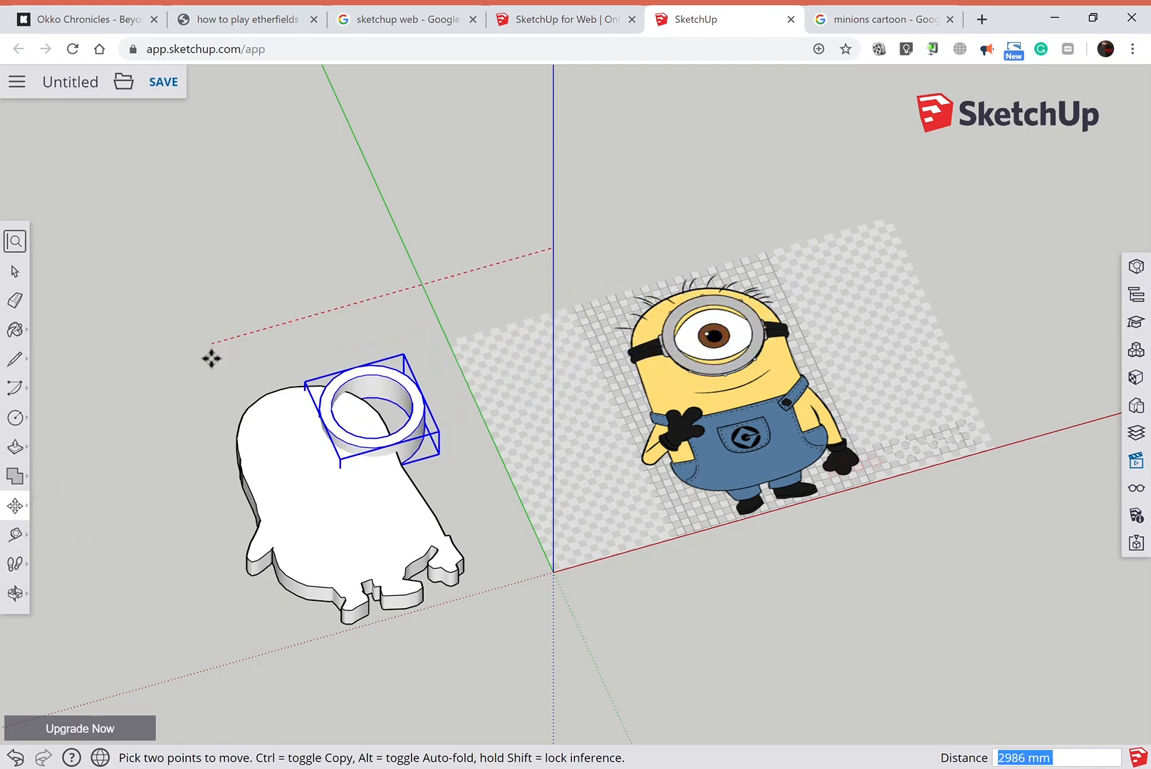
{"action": "left_click", "coordinate": [167, 366]}
Check the goggle ring's placement on the body from the Top view and from an orbited view, ending in the Top view.
{"action": "left_click", "coordinate": [1140, 464]}
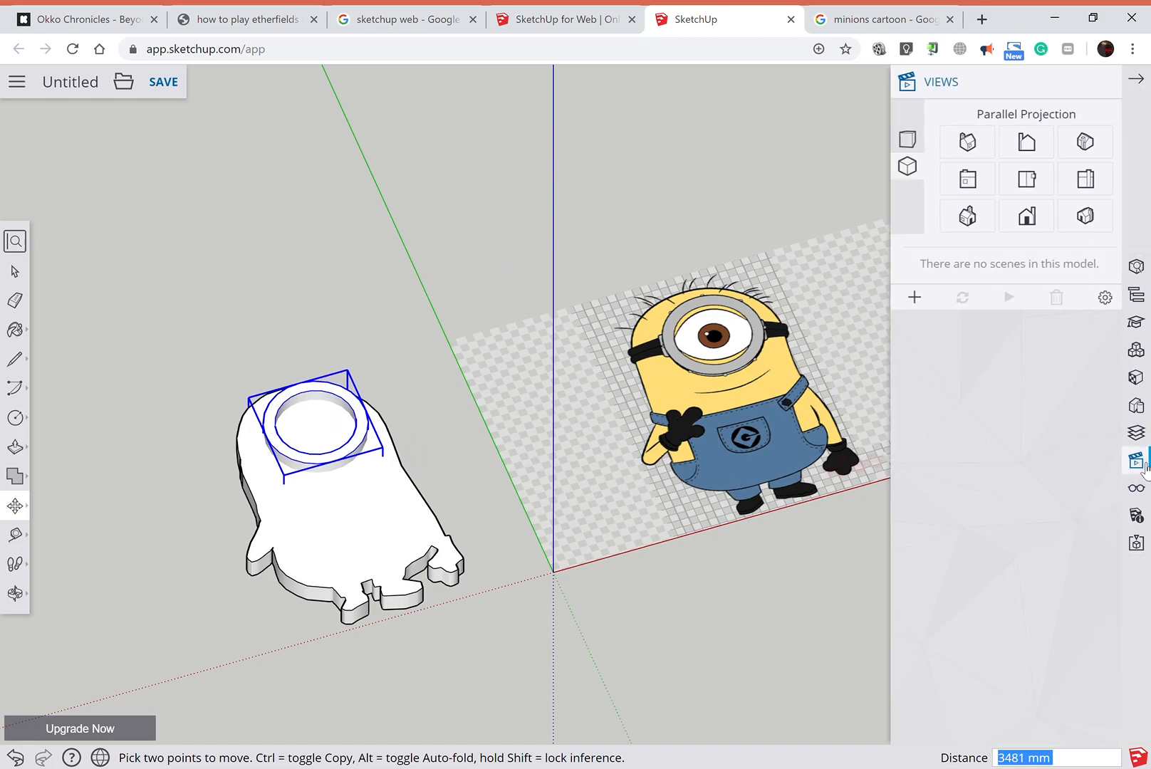
{"action": "left_click", "coordinate": [1005, 179]}
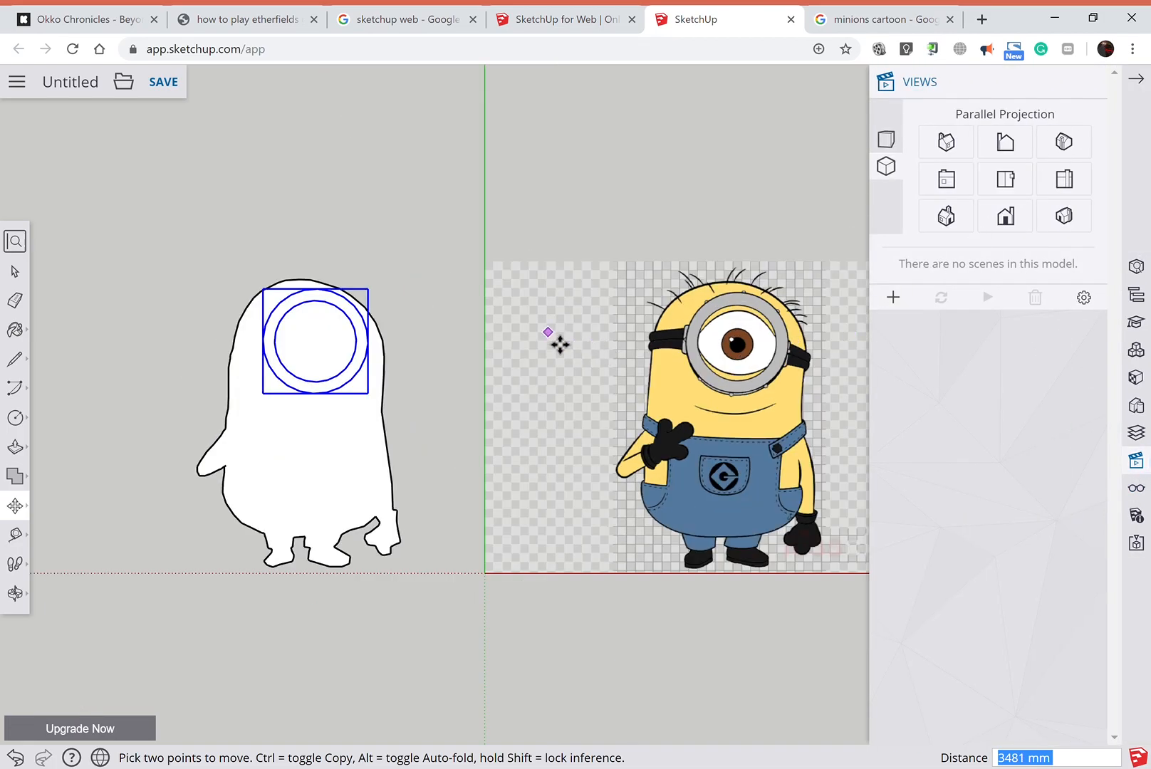
{"action": "left_click", "coordinate": [388, 253]}
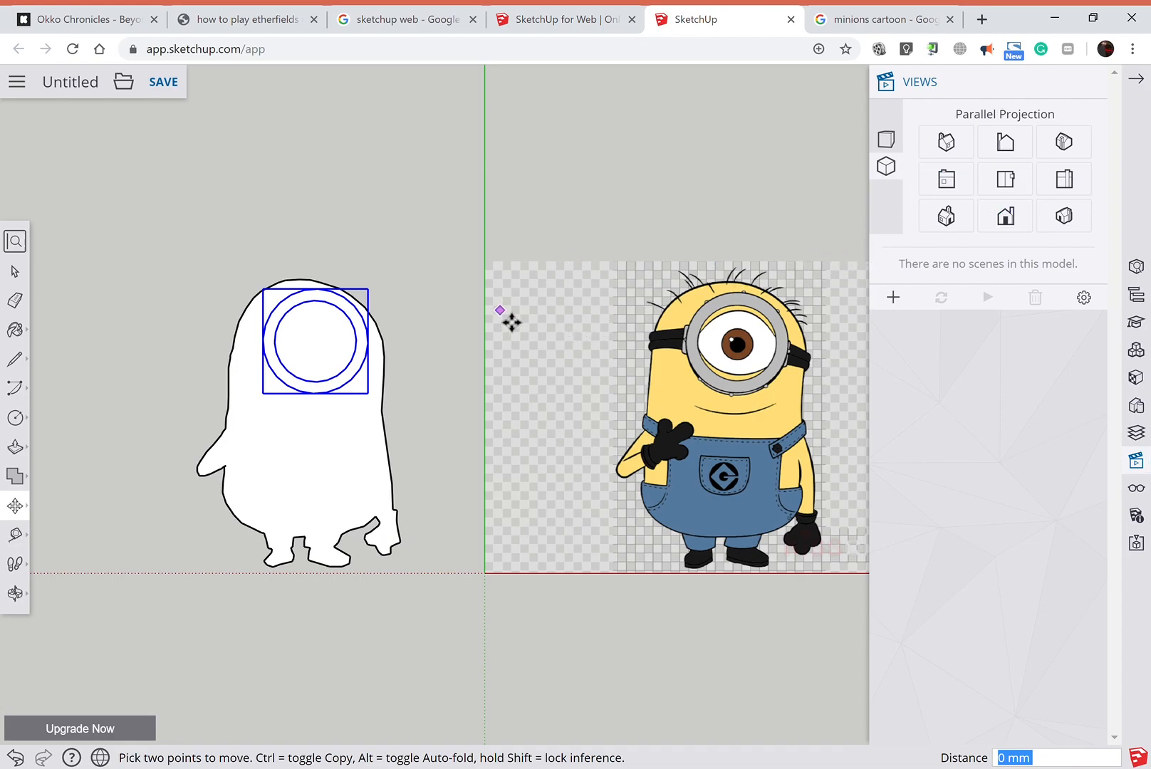
{"action": "scroll", "coordinate": [466, 323], "scroll_direction": "up", "scroll_amount": 2}
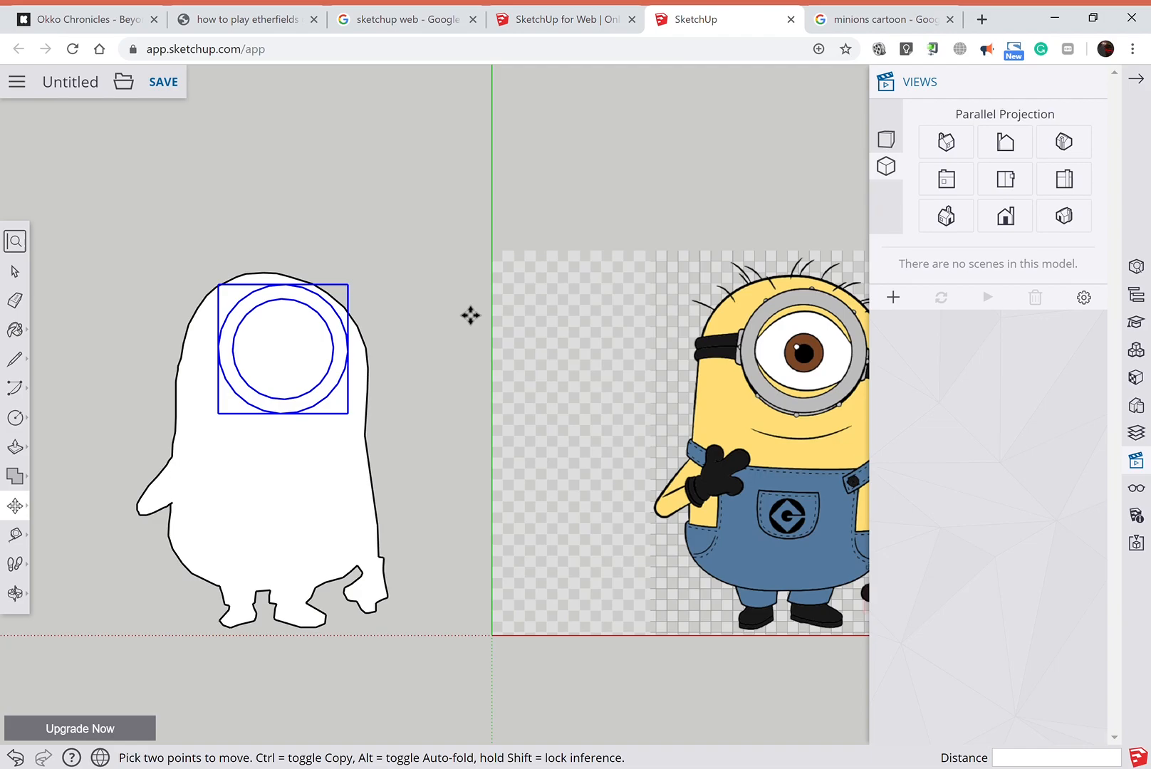
{"action": "left_click", "coordinate": [14, 272]}
{"action": "left_click", "coordinate": [467, 270]}
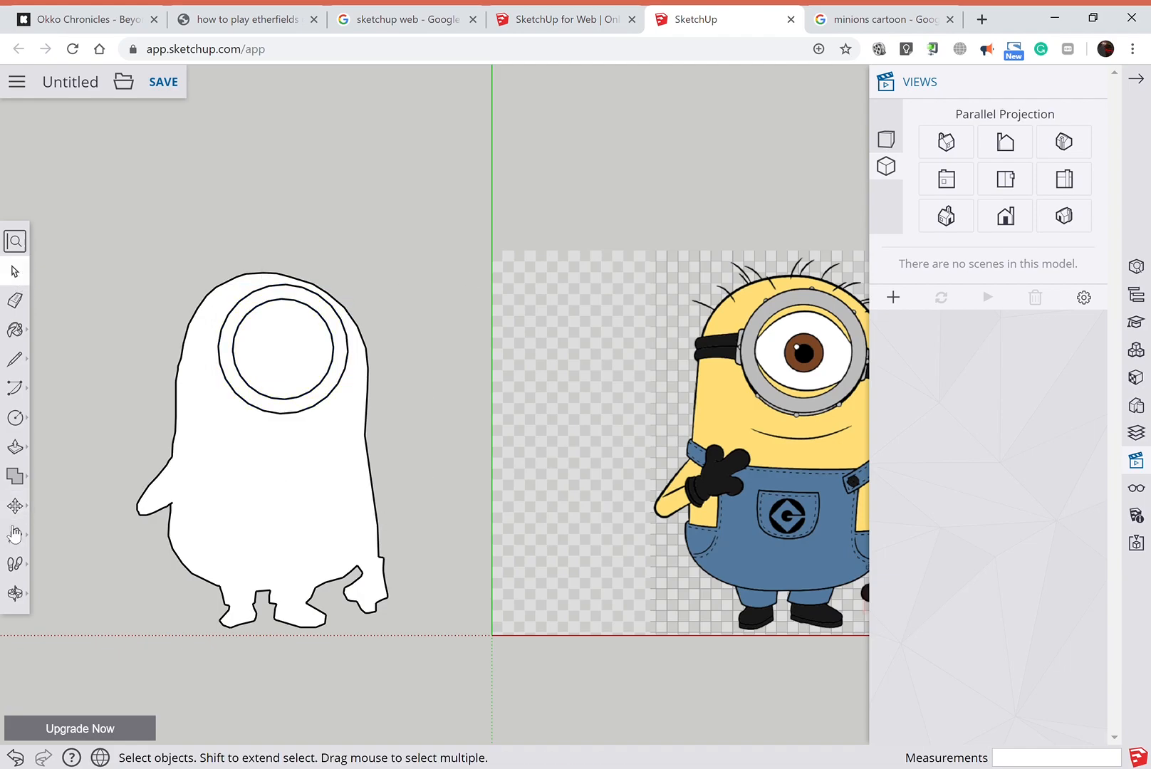
{"action": "left_click", "coordinate": [14, 593]}
{"action": "left_click_drag", "start_coordinate": [291, 655], "coordinate": [485, 555]}
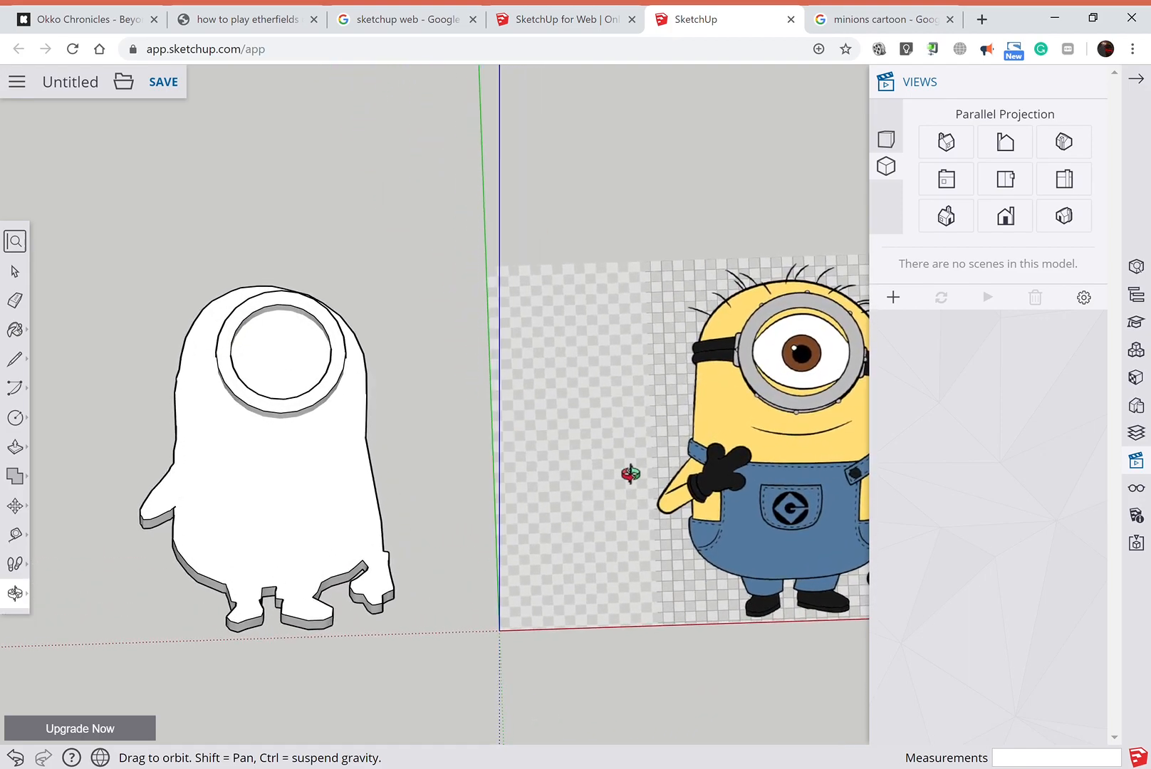
{"action": "left_click", "coordinate": [1005, 183]}
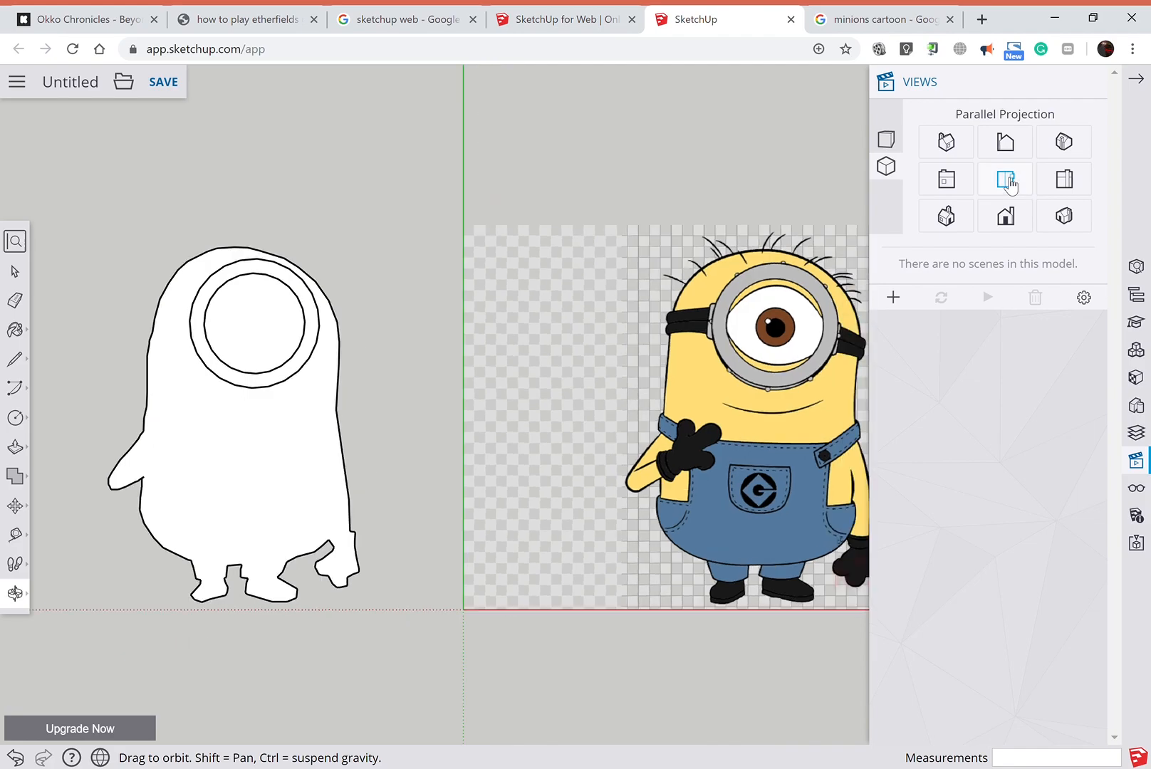
{"action": "left_click", "coordinate": [946, 178]}
{"action": "left_click", "coordinate": [1142, 79]}
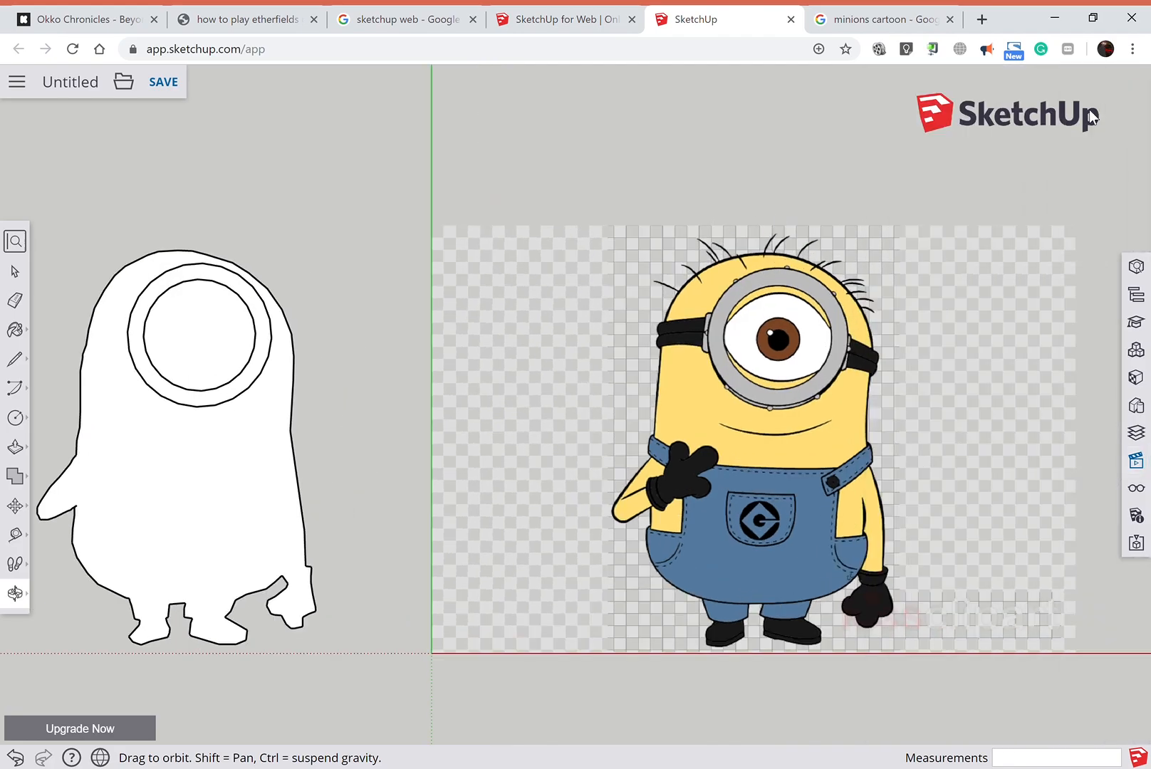
Trace the black goggle strap on the image's left side with the Freehand tool and close its outline into a face.
{"action": "scroll", "coordinate": [876, 305], "scroll_direction": "up", "scroll_amount": 4}
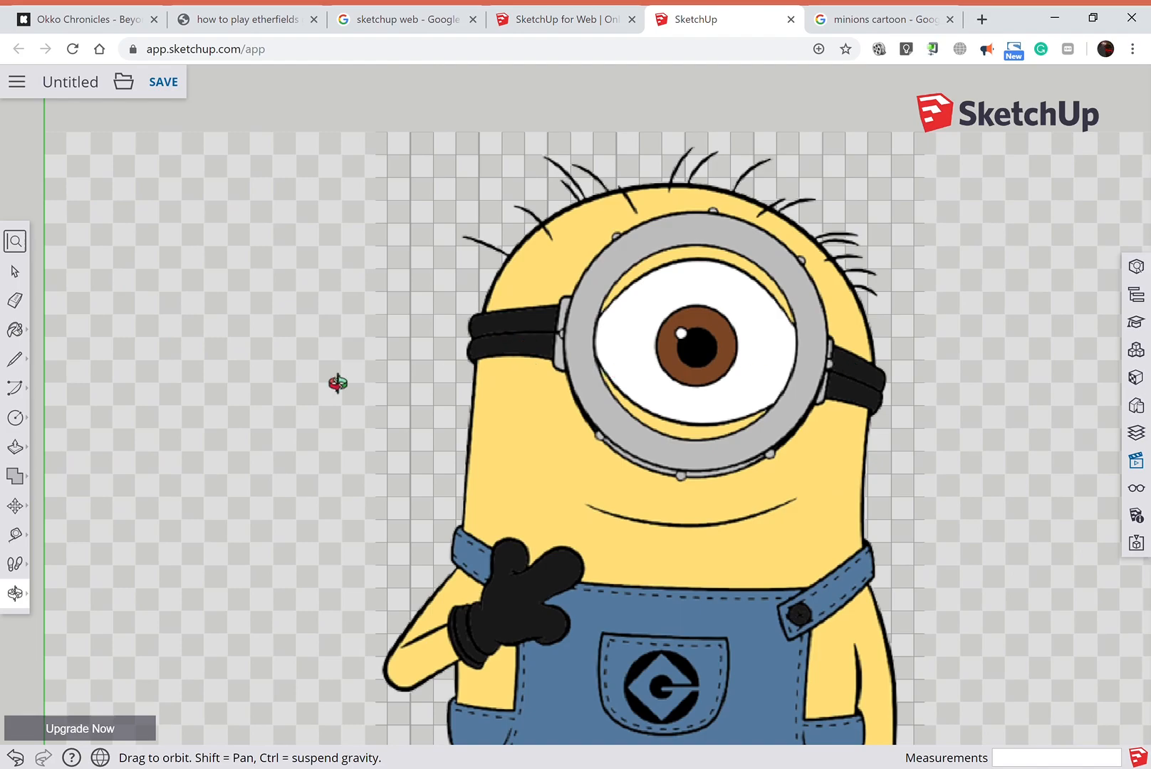
{"action": "left_click", "coordinate": [14, 359]}
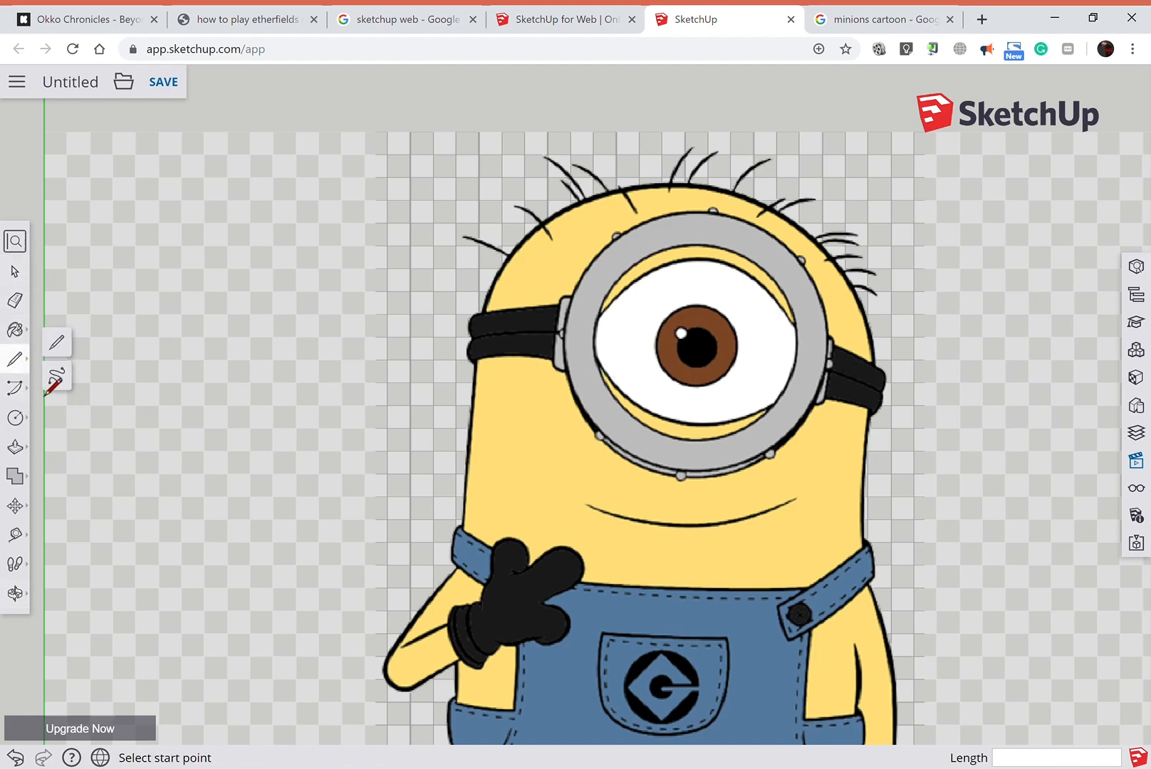
{"action": "left_click", "coordinate": [57, 375]}
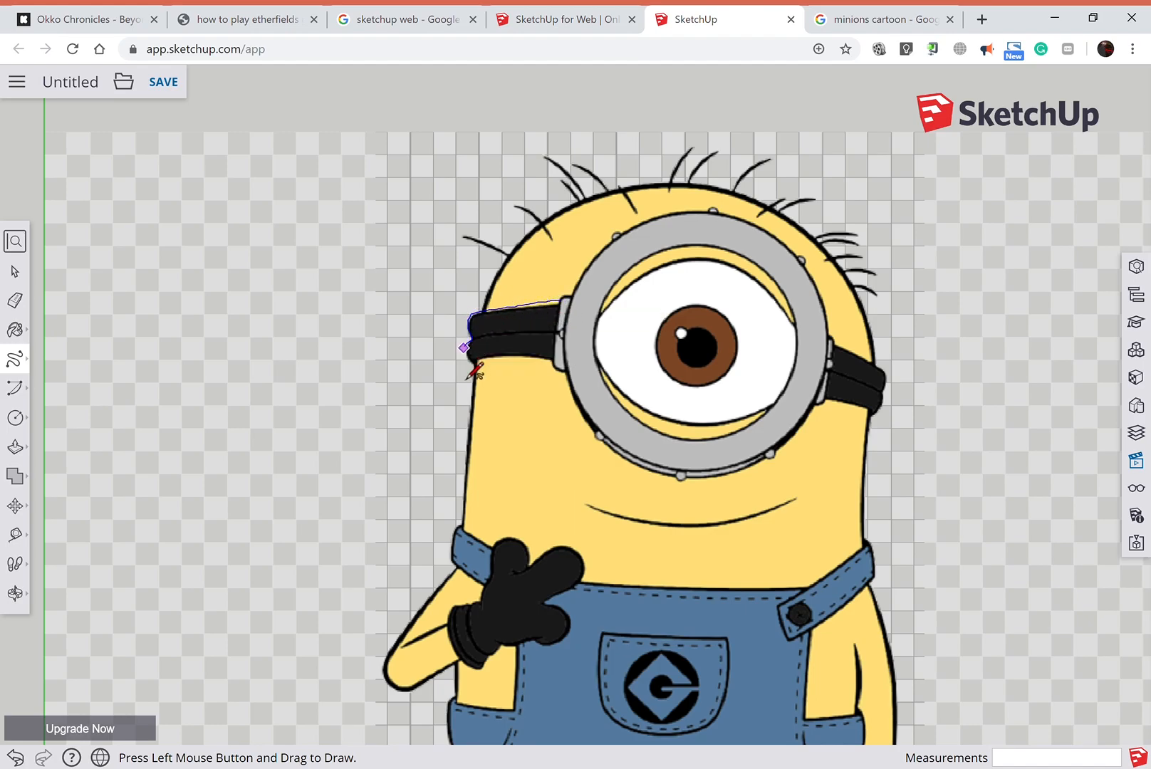
{"action": "mouse_move", "coordinate": [484, 362]}
{"action": "left_mouse_down"}
{"action": "mouse_move", "coordinate": [566, 363]}
{"action": "mouse_move", "coordinate": [561, 343]}
{"action": "mouse_move", "coordinate": [569, 354]}
{"action": "left_mouse_up"}
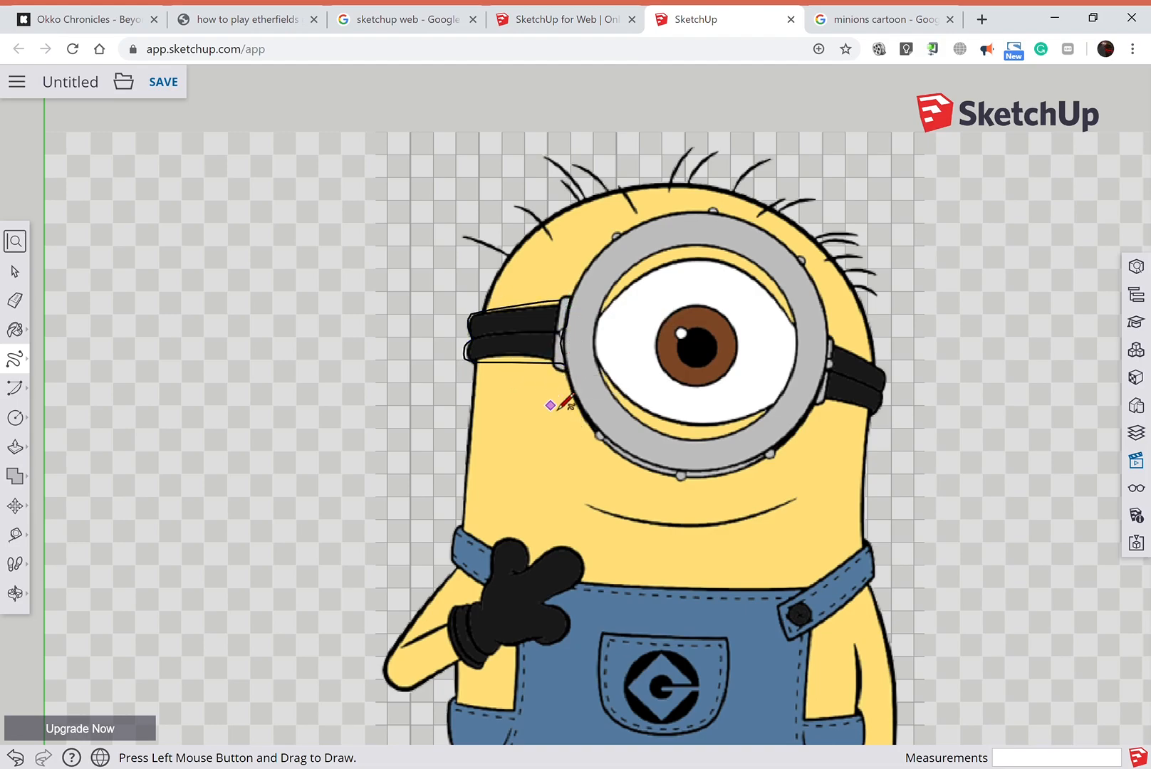
{"action": "scroll", "coordinate": [570, 285], "scroll_direction": "up", "scroll_amount": 7}
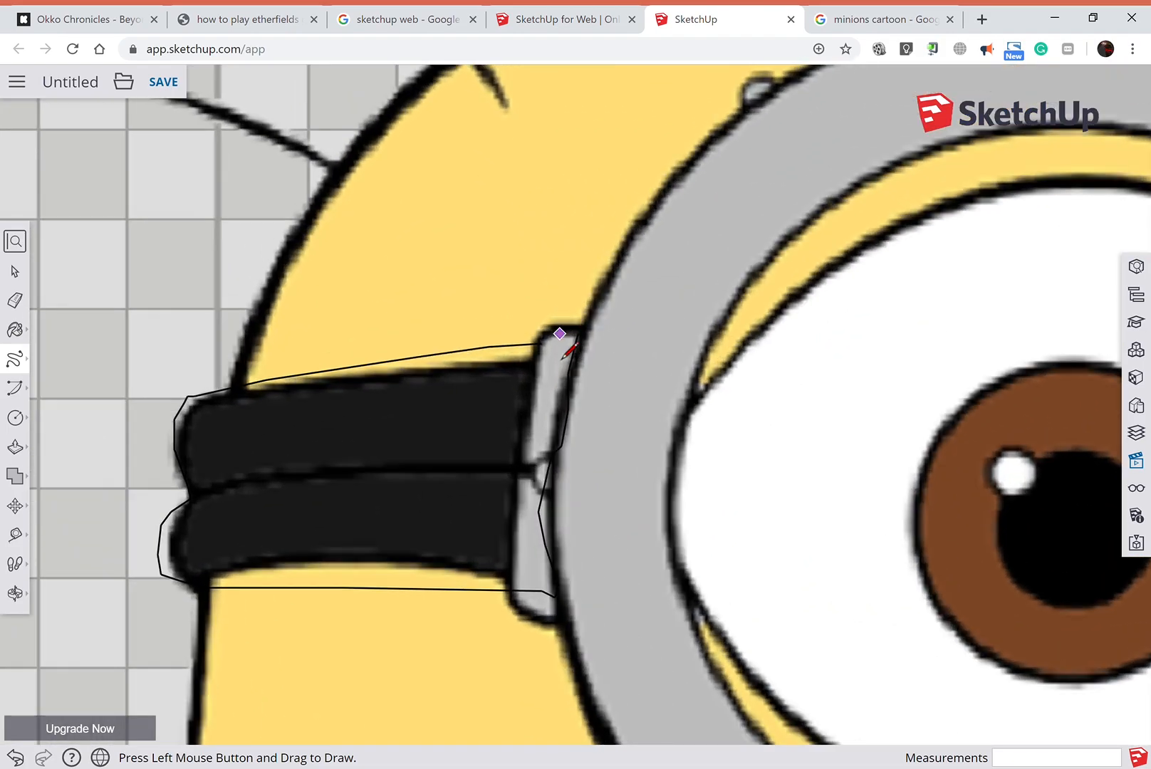
{"action": "scroll", "coordinate": [563, 358], "scroll_direction": "up", "scroll_amount": 2}
{"action": "left_click_drag", "start_coordinate": [535, 347], "coordinate": [594, 355]}
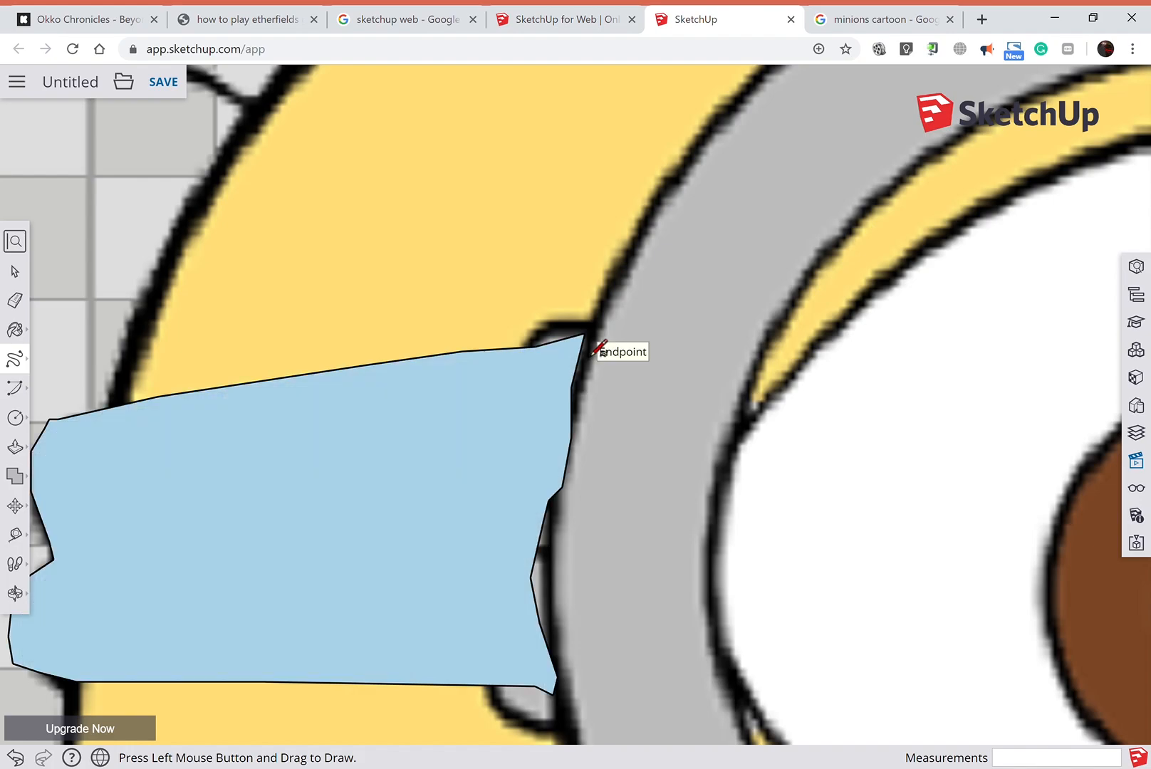
Draw a straight line about 217 mm long along the strap's goggle side and delete the uneven freehand edge beside it.
{"action": "scroll", "coordinate": [595, 349], "scroll_direction": "down", "scroll_amount": 4}
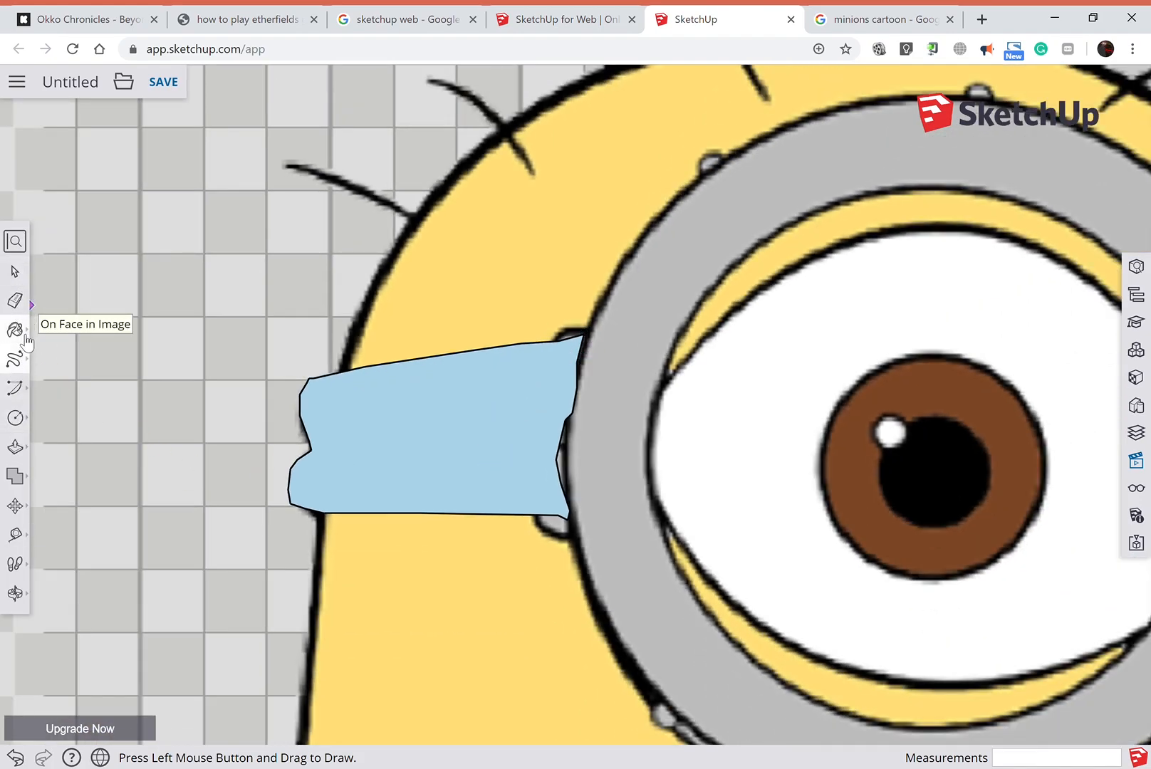
{"action": "left_click", "coordinate": [17, 388]}
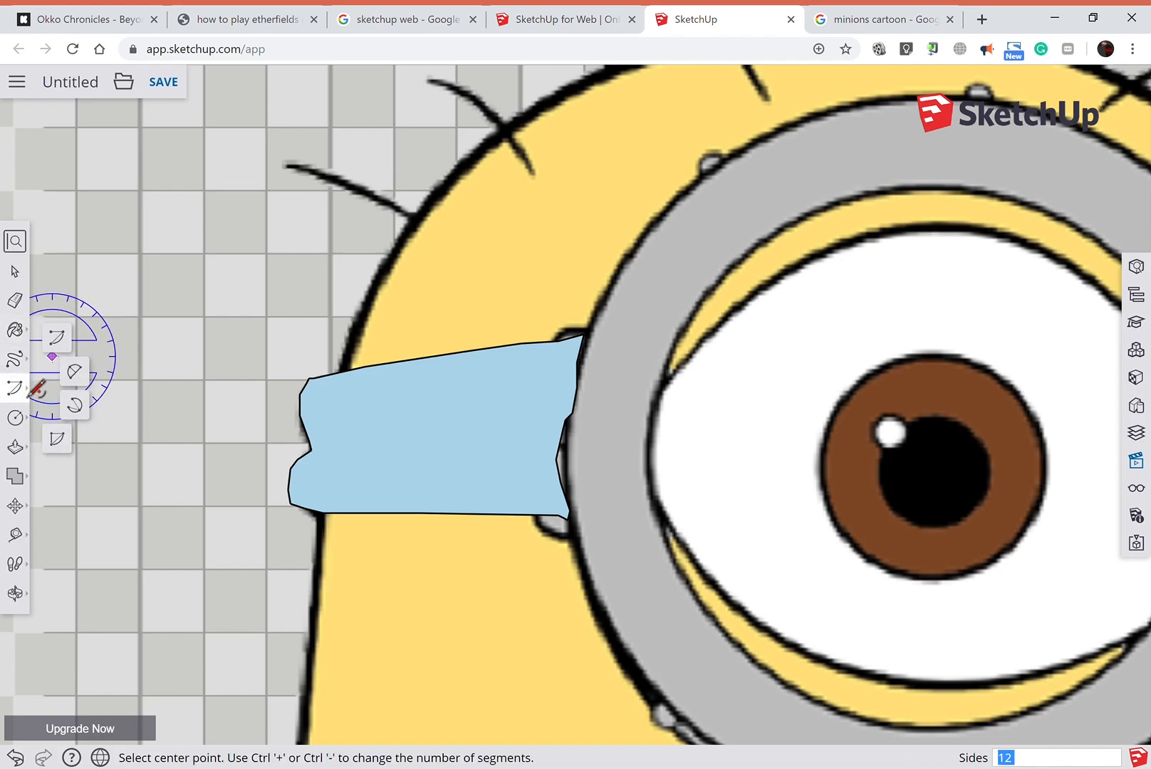
{"action": "left_click", "coordinate": [15, 360]}
{"action": "left_click", "coordinate": [57, 337]}
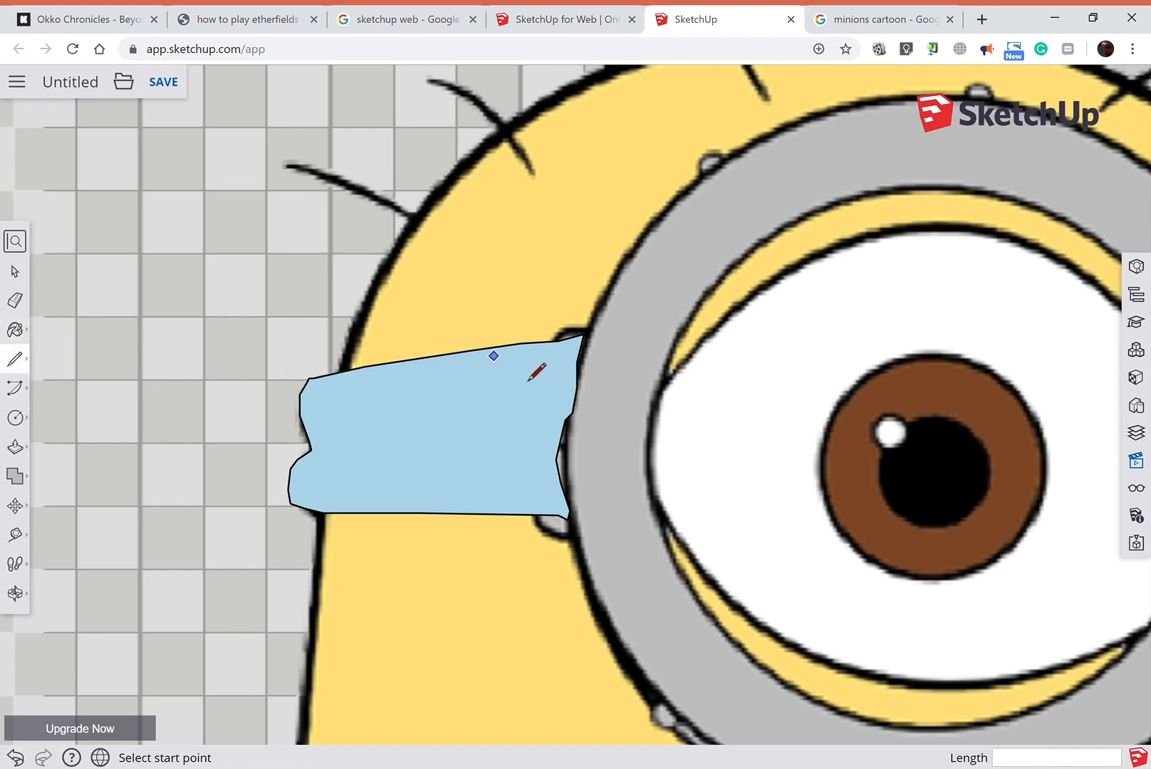
{"action": "left_click", "coordinate": [586, 337]}
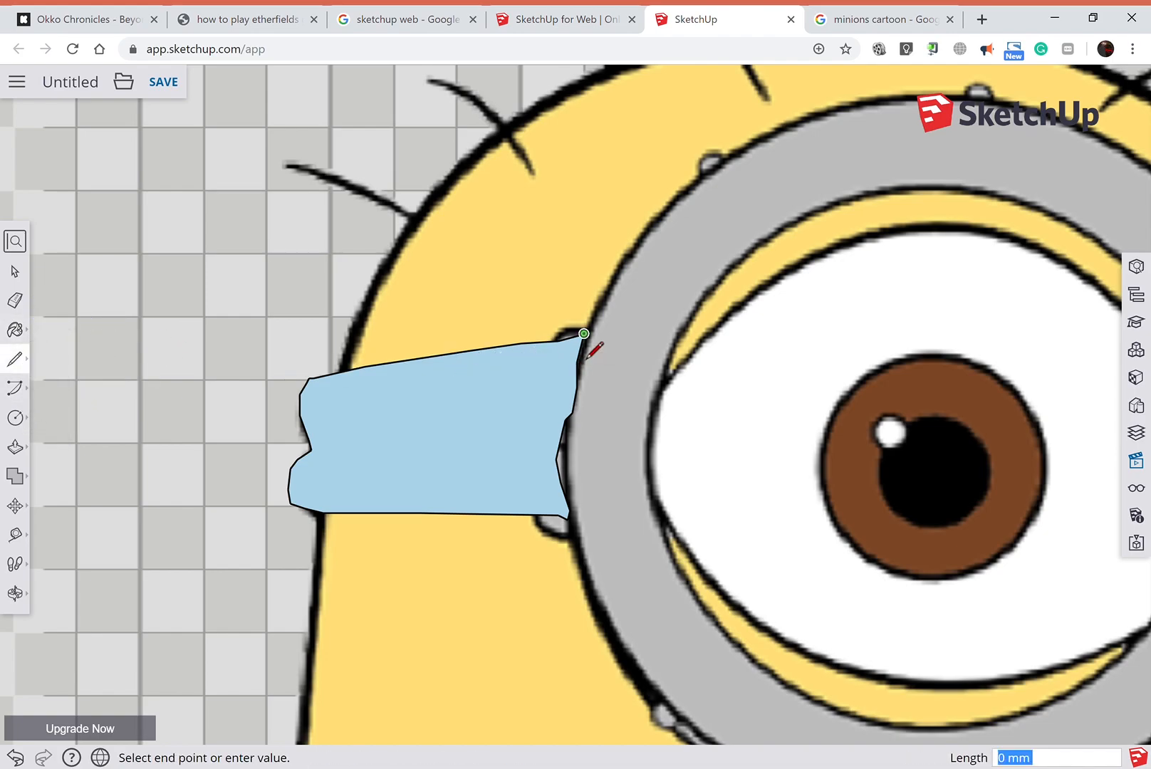
{"action": "left_click", "coordinate": [571, 509]}
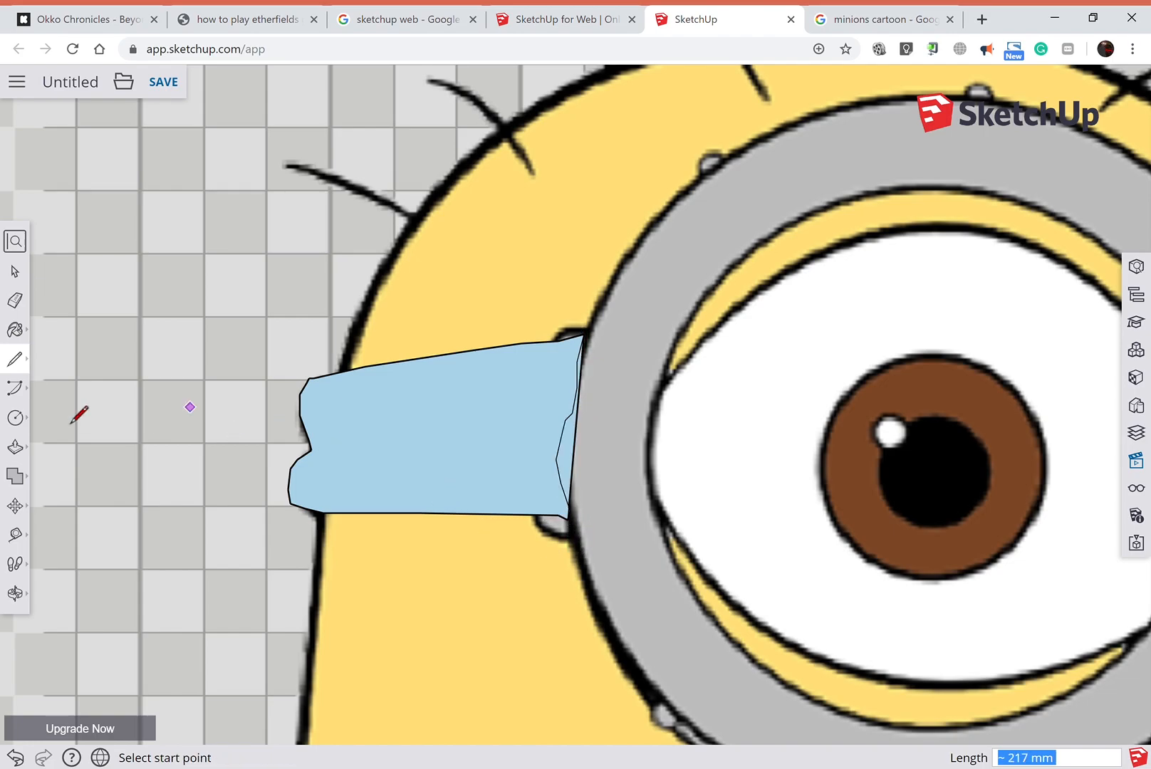
{"action": "left_click", "coordinate": [15, 271]}
{"action": "left_click", "coordinate": [563, 490]}
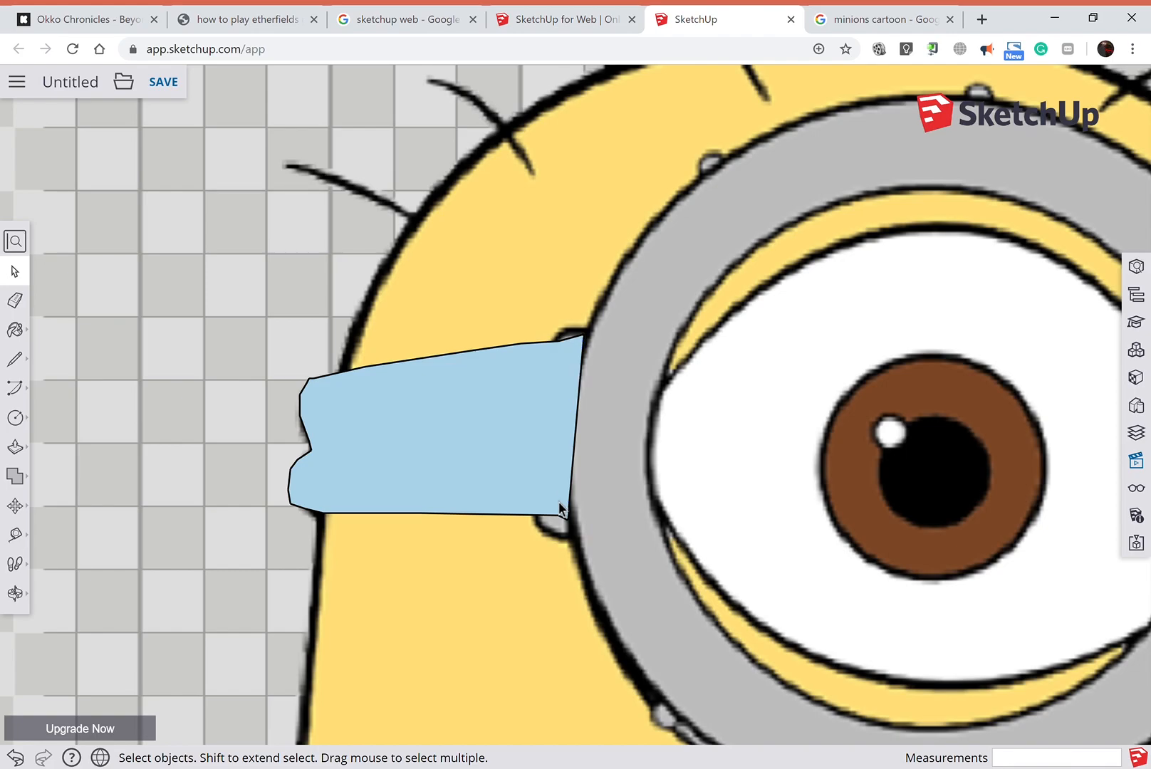
{"action": "scroll", "coordinate": [309, 464], "scroll_direction": "down", "scroll_amount": 8}
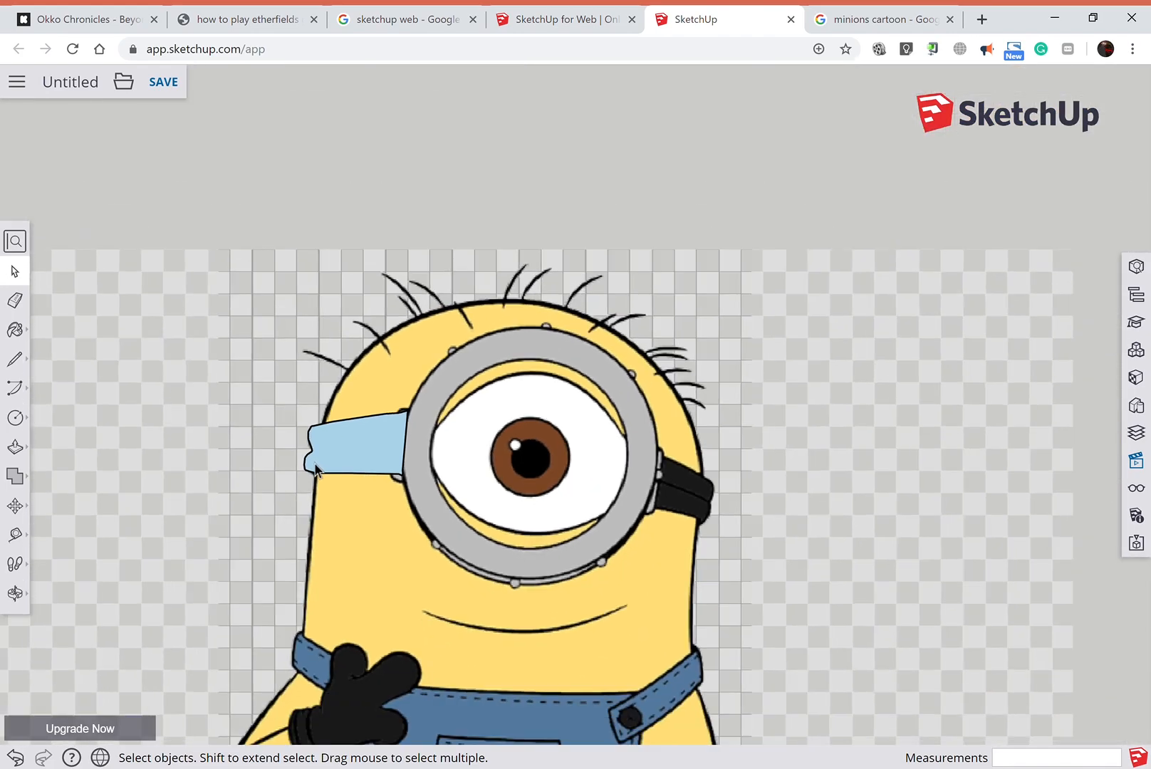
Extrude the traced goggle strap face upward about 185 mm with Push/Pull.
{"action": "scroll", "coordinate": [314, 470], "scroll_direction": "down", "scroll_amount": 3}
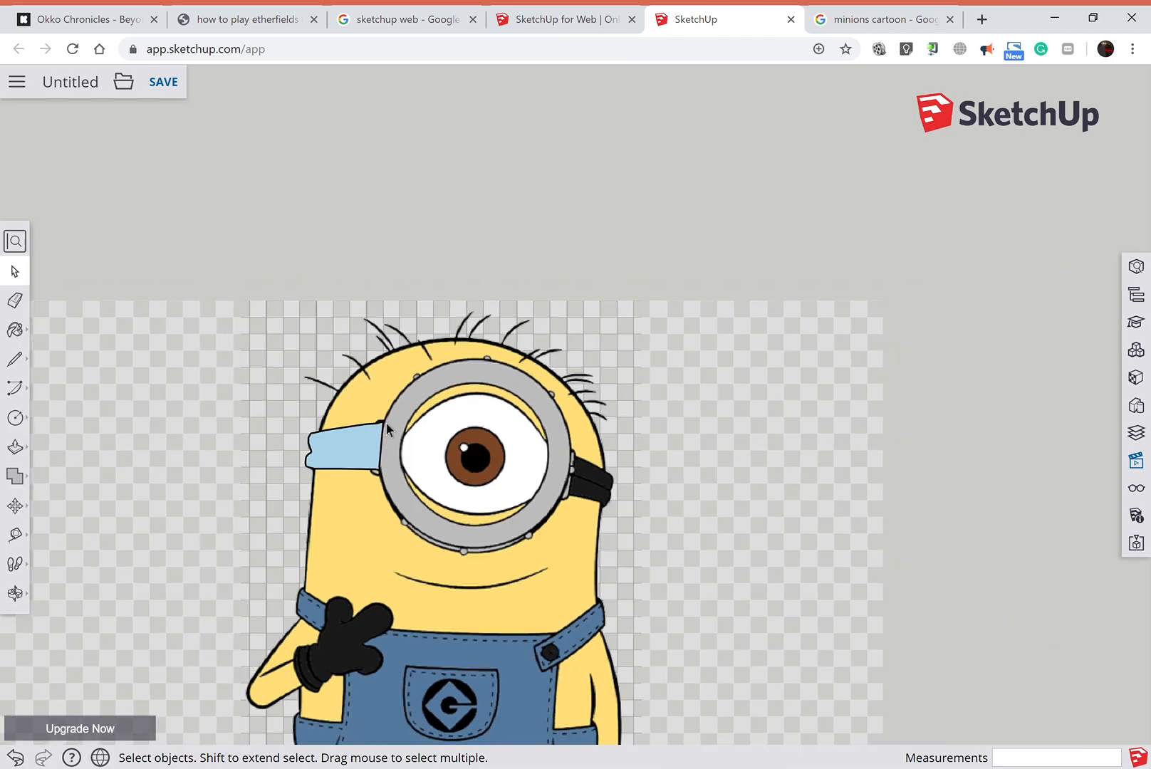
{"action": "left_click", "coordinate": [367, 459]}
{"action": "right_click", "coordinate": [341, 463]}
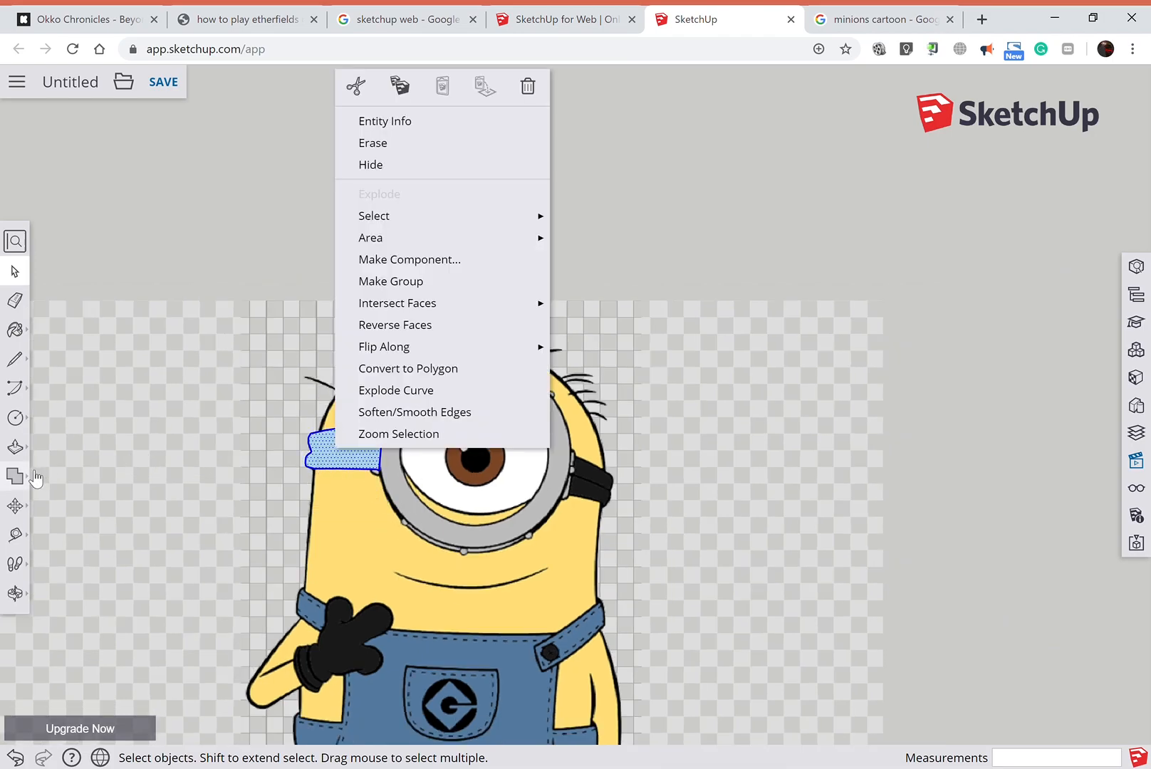
{"action": "left_click", "coordinate": [28, 596]}
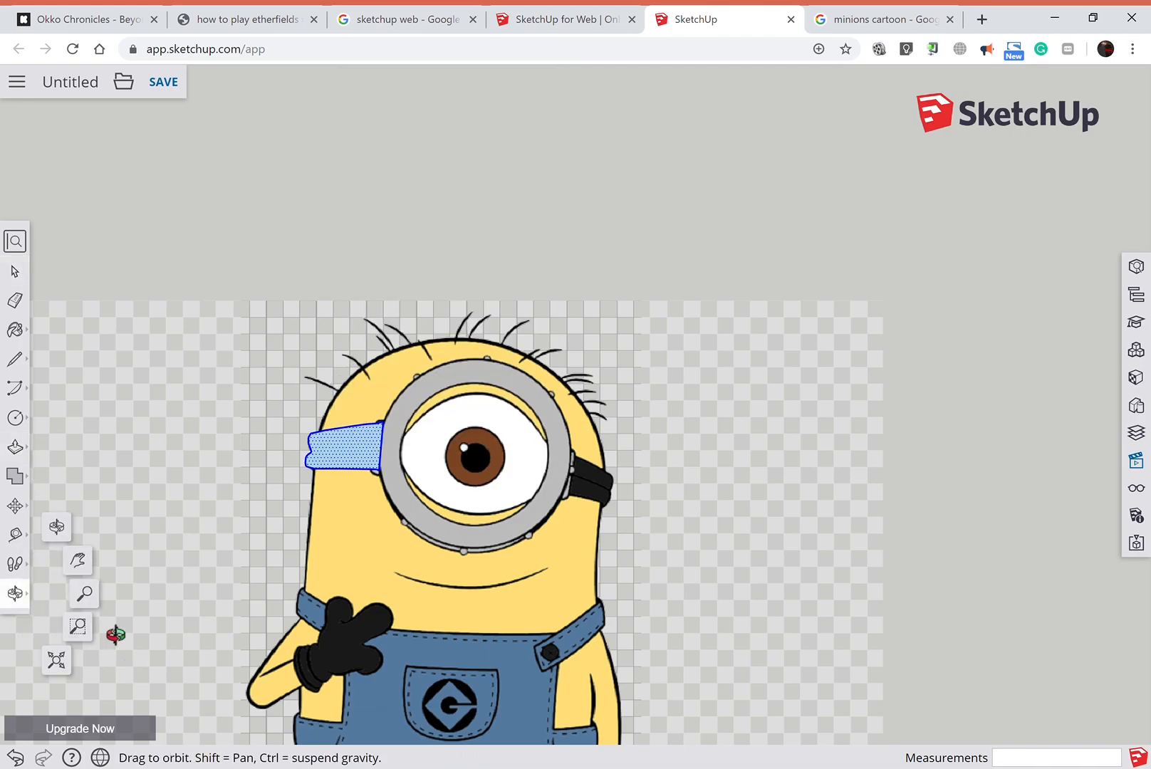
{"action": "left_click_drag", "start_coordinate": [201, 647], "coordinate": [462, 252]}
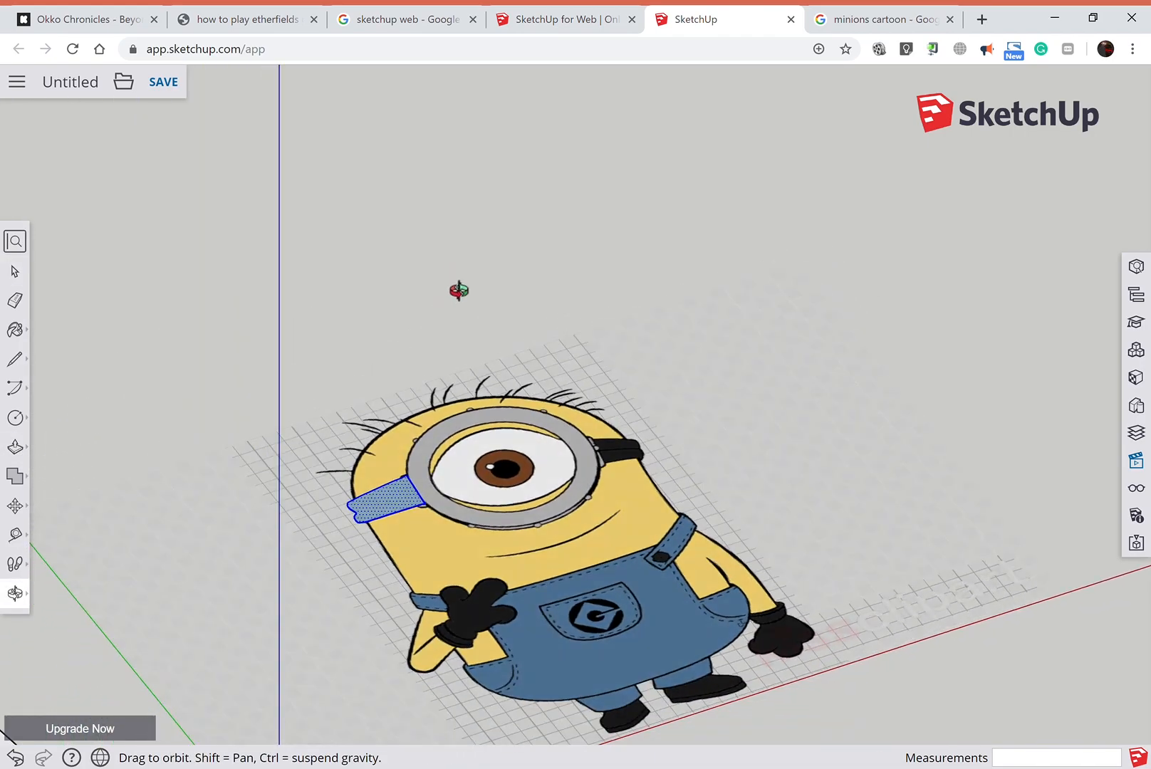
{"action": "scroll", "coordinate": [498, 414], "scroll_direction": "down", "scroll_amount": 4}
{"action": "left_click", "coordinate": [16, 446]}
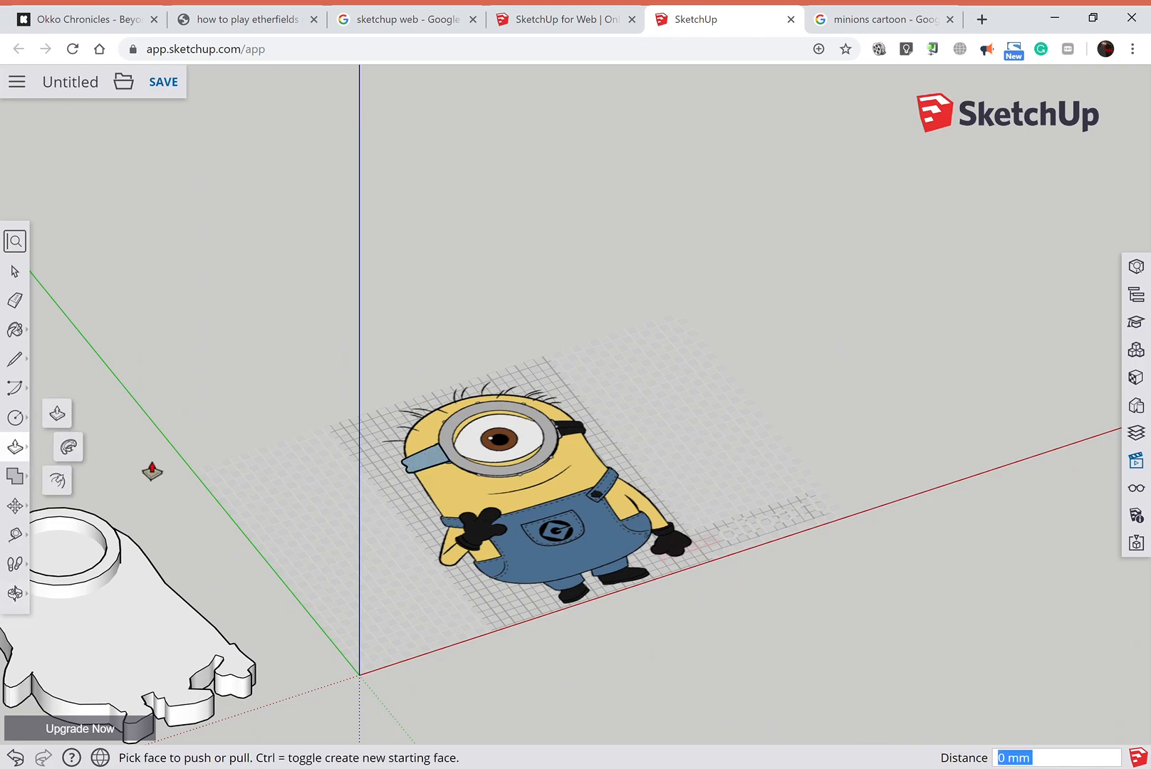
{"action": "left_click", "coordinate": [57, 415]}
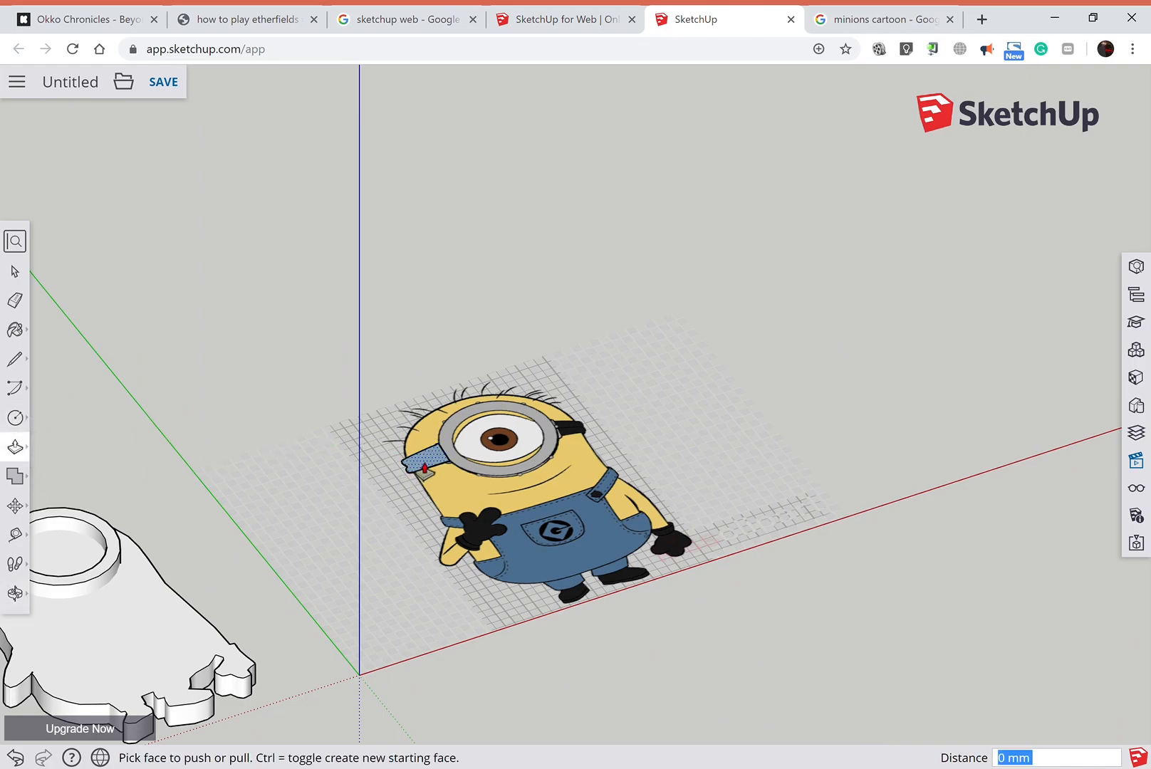
{"action": "left_click", "coordinate": [426, 471]}
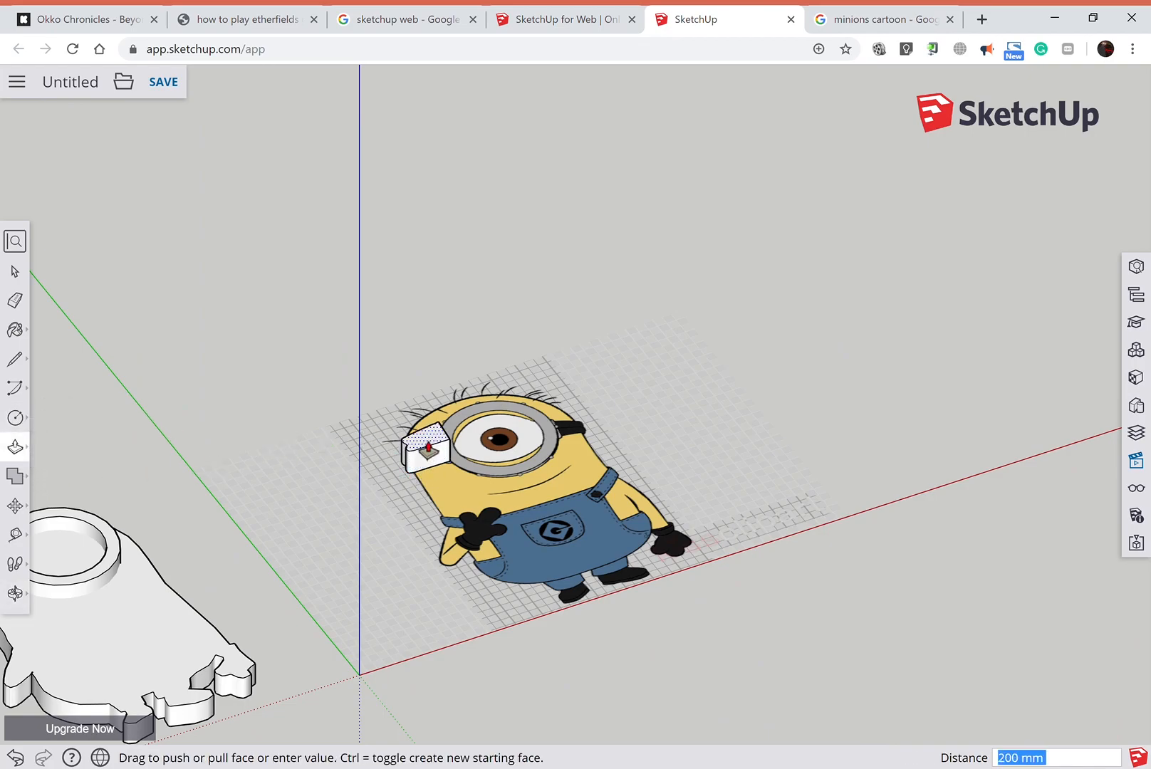
{"action": "left_click", "coordinate": [427, 449]}
Raise the top face of the strap block by about another 109 mm with Push/Pull.
{"action": "scroll", "coordinate": [420, 447], "scroll_direction": "down", "scroll_amount": 5}
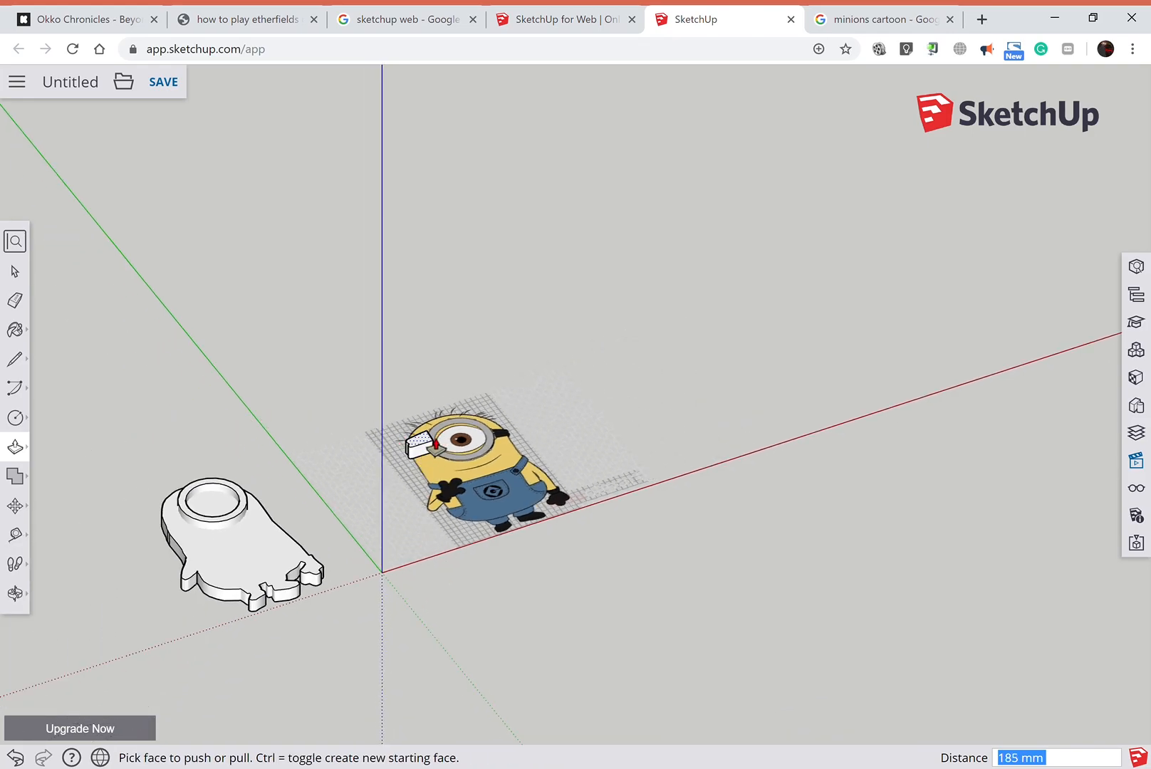
{"action": "left_click", "coordinate": [431, 443]}
{"action": "left_click", "coordinate": [431, 437]}
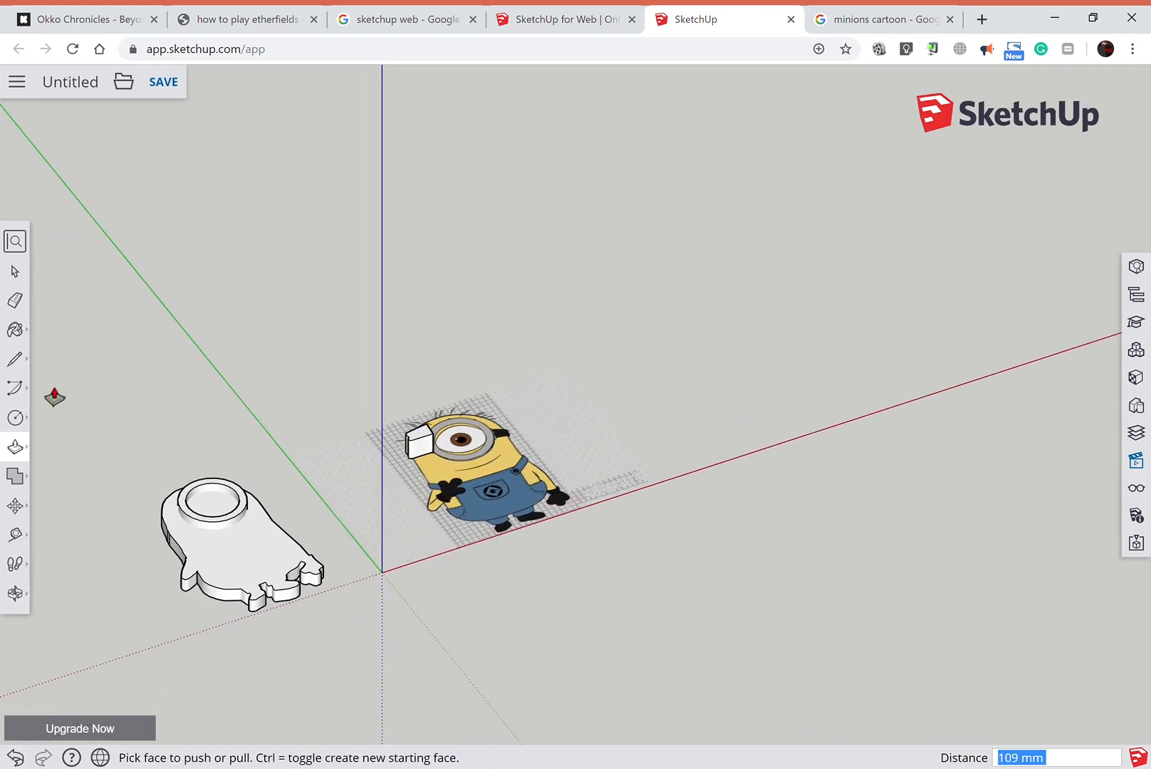
Select the whole extruded strap block and make it a group.
{"action": "left_click", "coordinate": [14, 271]}
{"action": "left_click_drag", "start_coordinate": [397, 404], "coordinate": [453, 490]}
{"action": "right_click", "coordinate": [422, 454]}
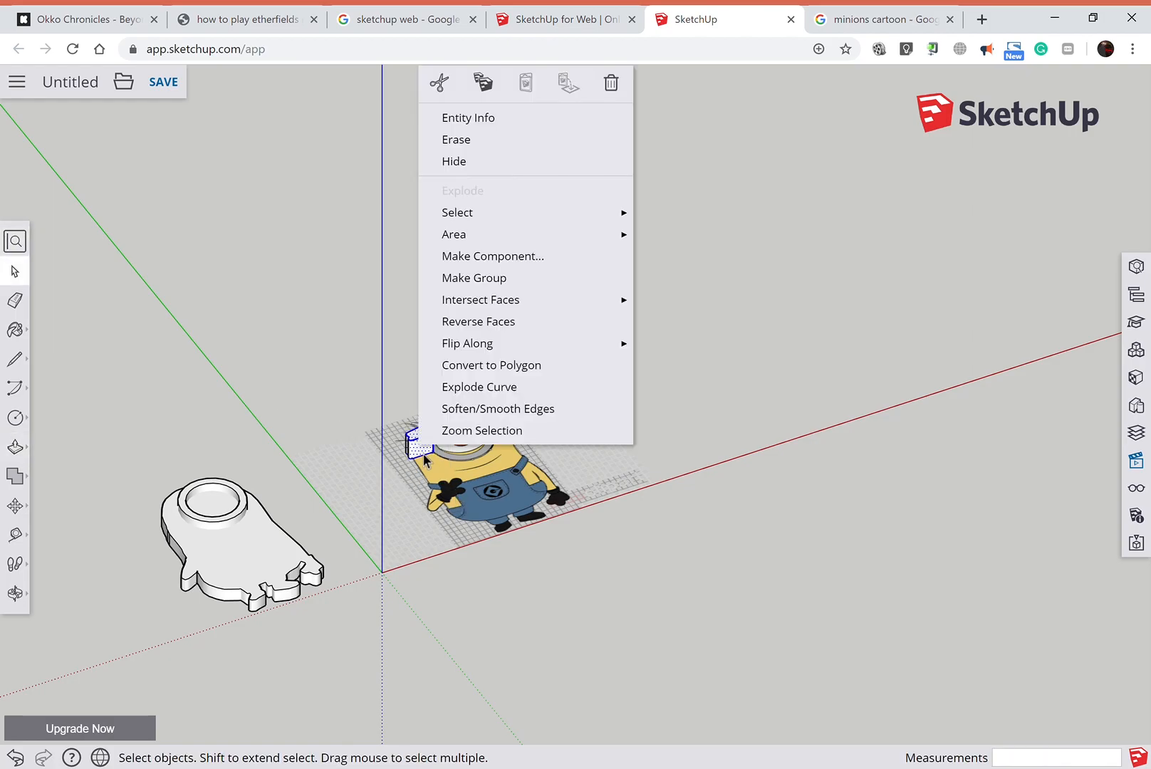
{"action": "left_click", "coordinate": [474, 278]}
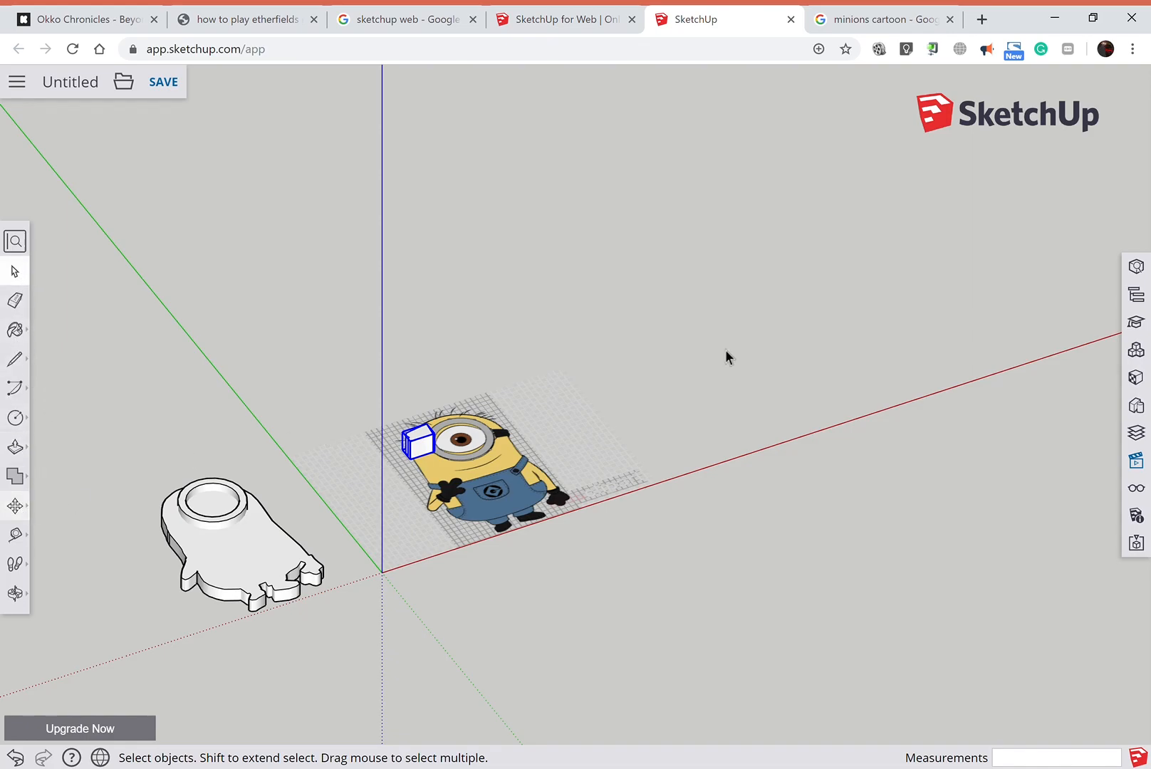
In the Top view, move the strap group about 3474 mm along the red axis to the outer side of the goggle ring on the body.
{"action": "left_click", "coordinate": [1137, 461]}
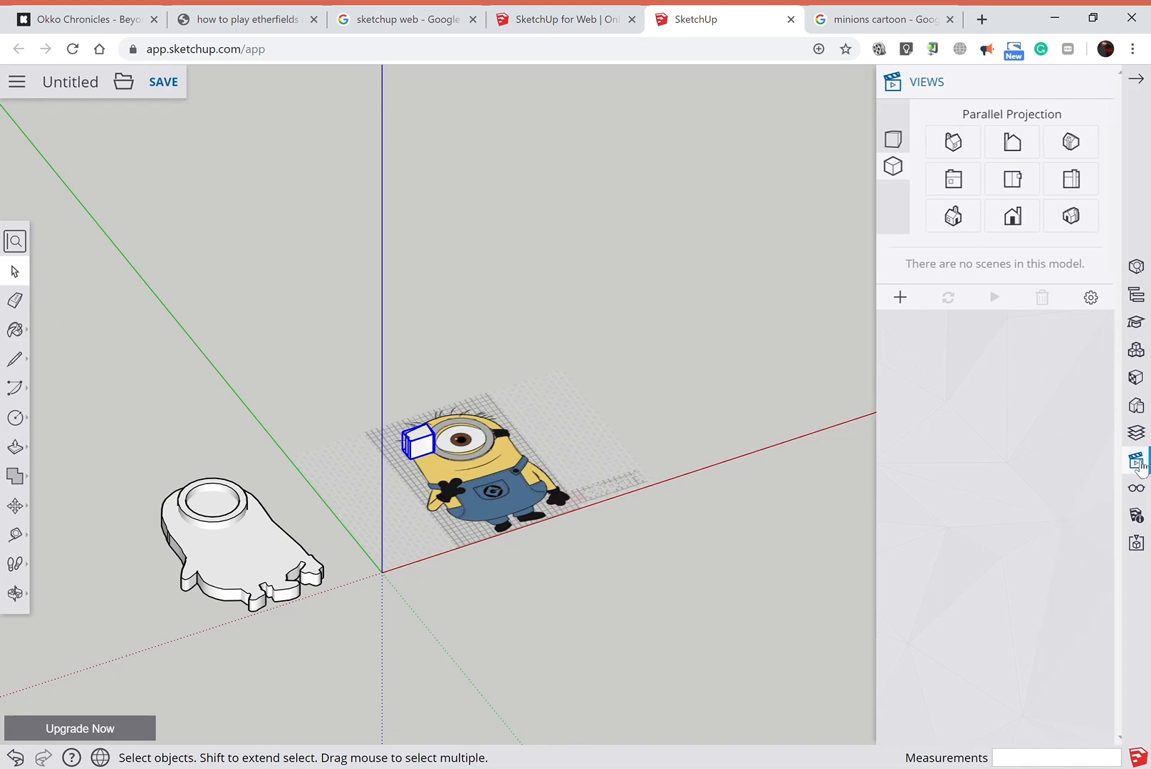
{"action": "left_click", "coordinate": [1005, 180]}
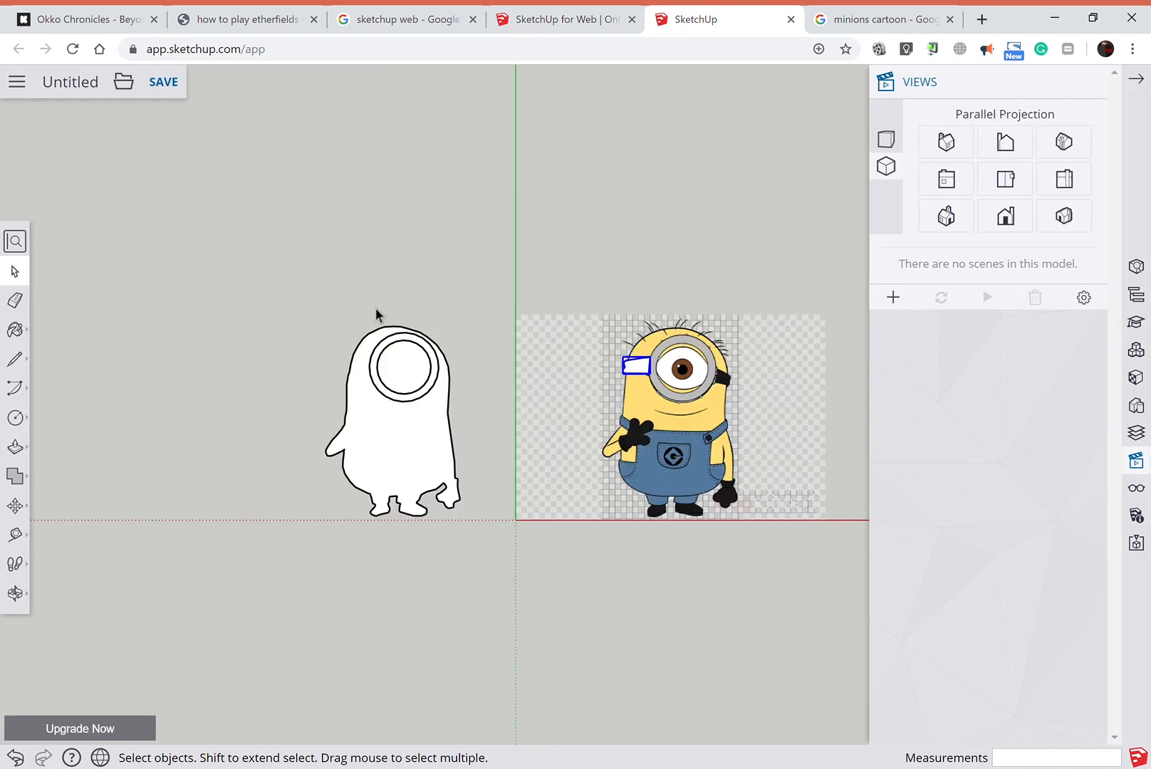
{"action": "left_click", "coordinate": [15, 505]}
{"action": "left_click", "coordinate": [650, 303]}
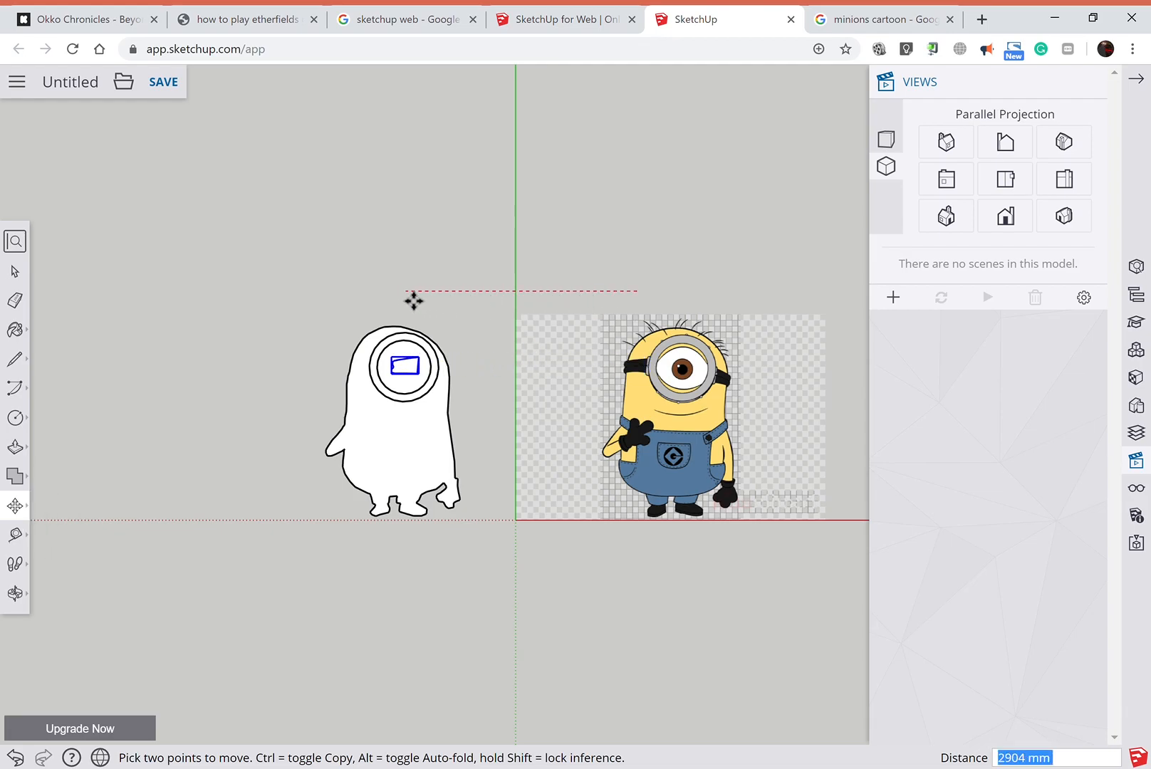
{"action": "left_click", "coordinate": [372, 300]}
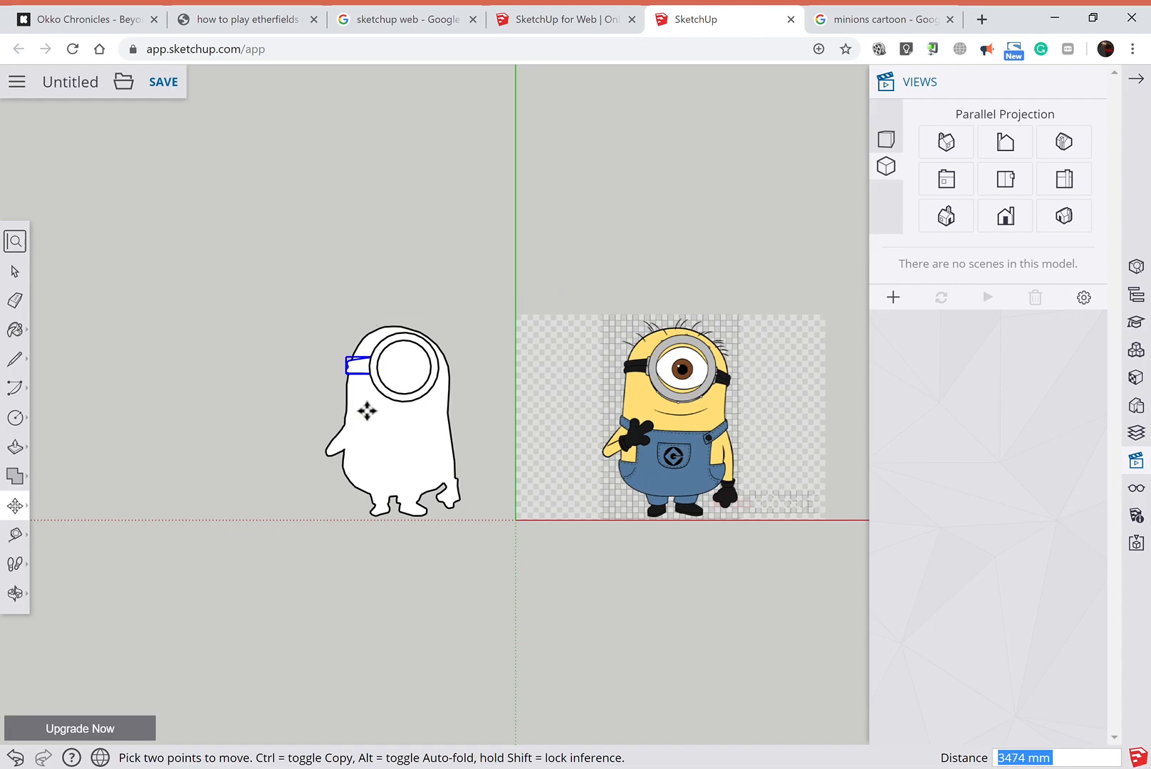
Check the strap's placement on the body from an orbited view, ending in the Top view on the minion image.
{"action": "left_click", "coordinate": [15, 593]}
{"action": "left_click_drag", "start_coordinate": [342, 612], "coordinate": [540, 474]}
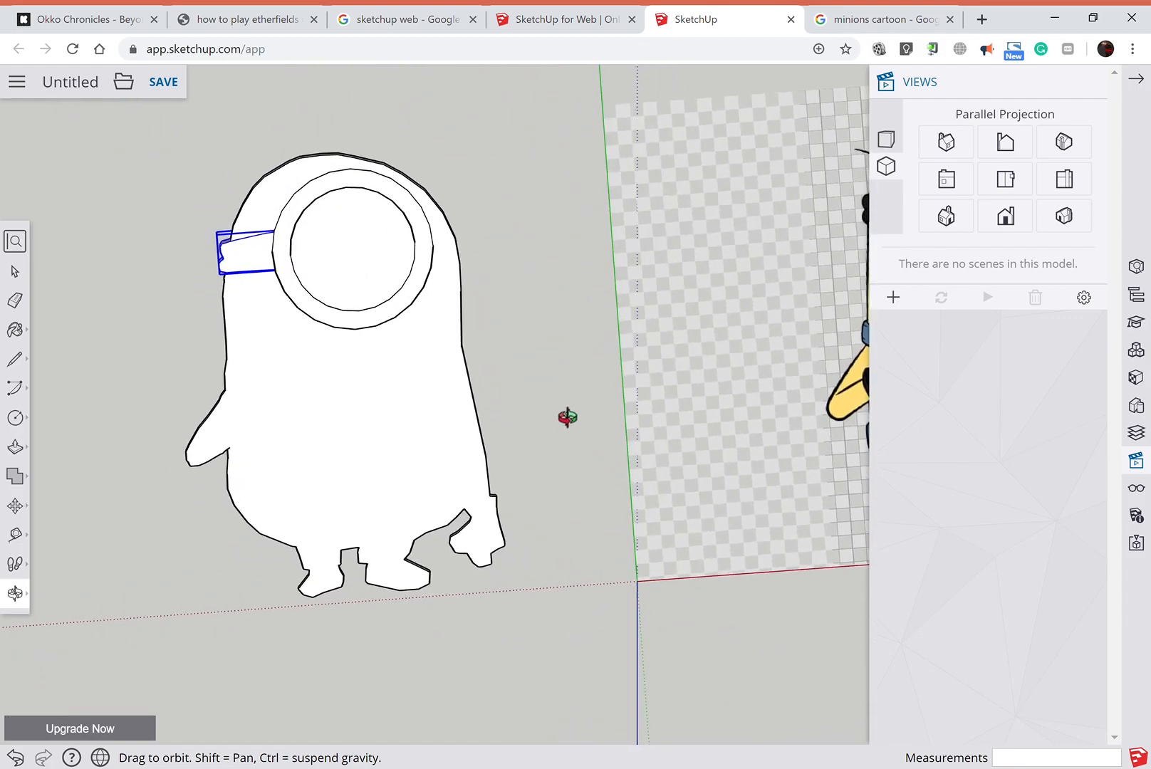
{"action": "scroll", "coordinate": [567, 415], "scroll_direction": "down", "scroll_amount": 5}
{"action": "scroll", "coordinate": [831, 302], "scroll_direction": "up", "scroll_amount": 1}
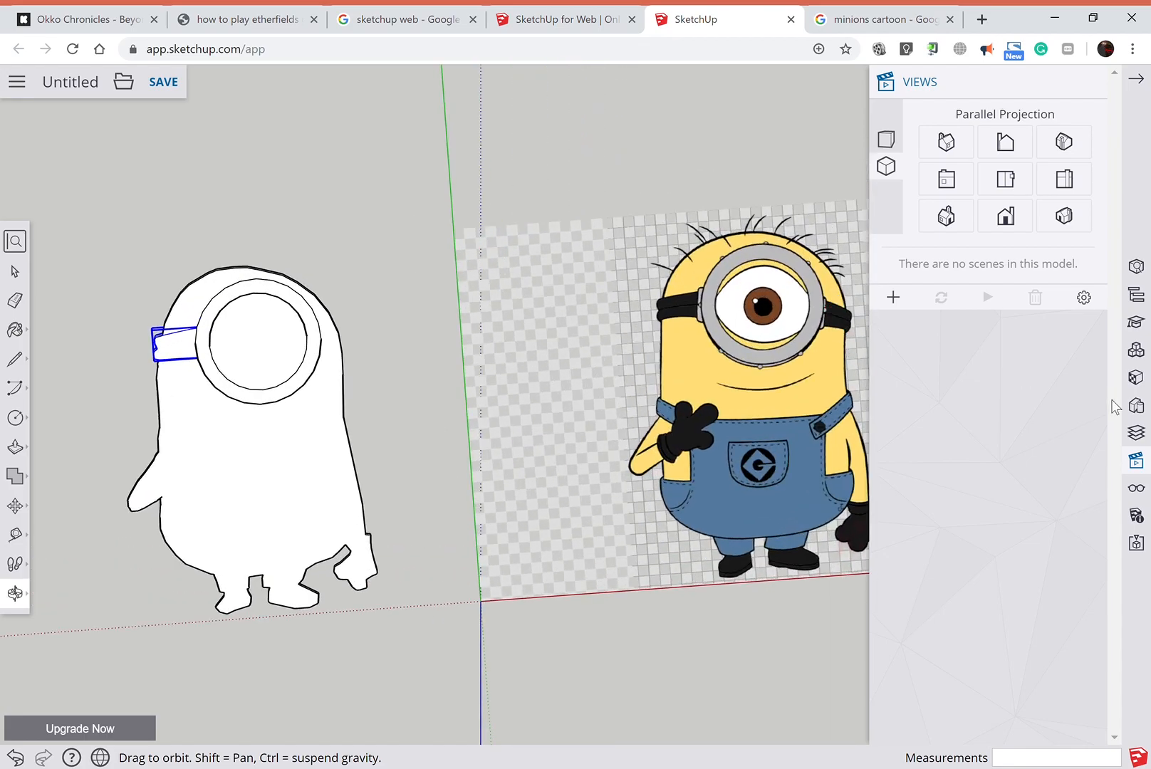
{"action": "left_click", "coordinate": [1005, 179]}
{"action": "scroll", "coordinate": [825, 372], "scroll_direction": "up", "scroll_amount": 2}
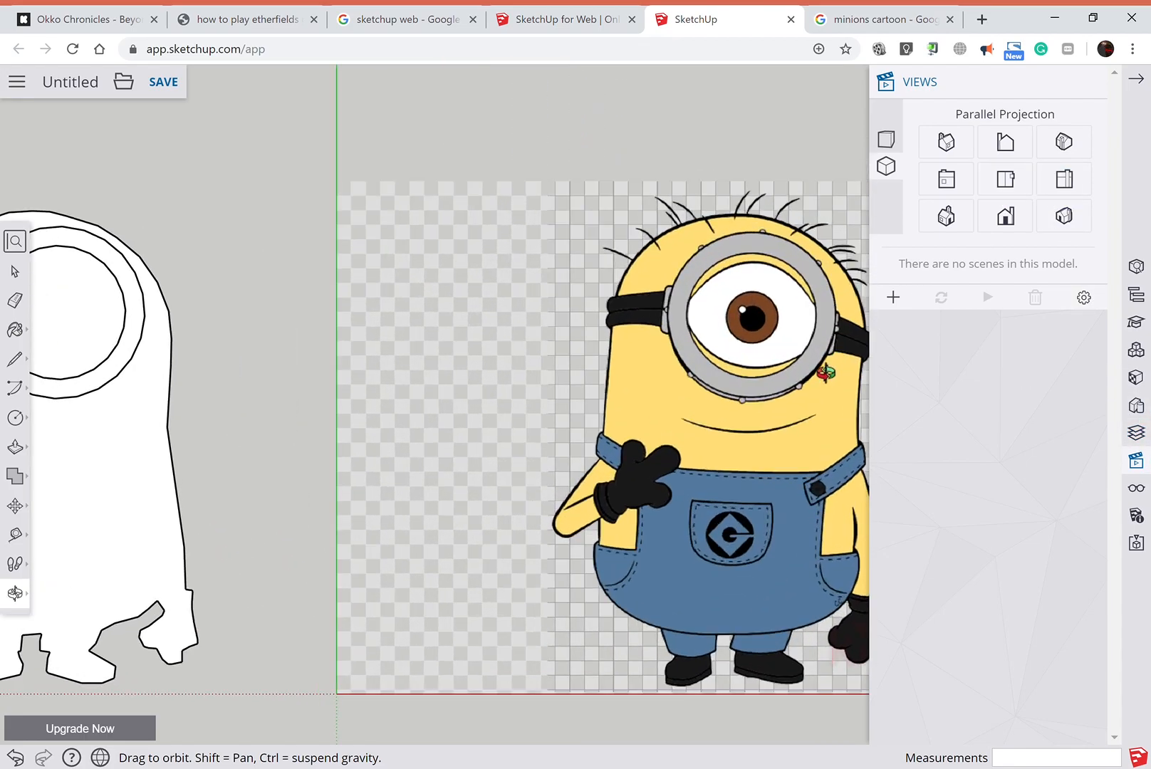
{"action": "left_click", "coordinate": [1138, 80]}
{"action": "scroll", "coordinate": [872, 353], "scroll_direction": "up", "scroll_amount": 2}
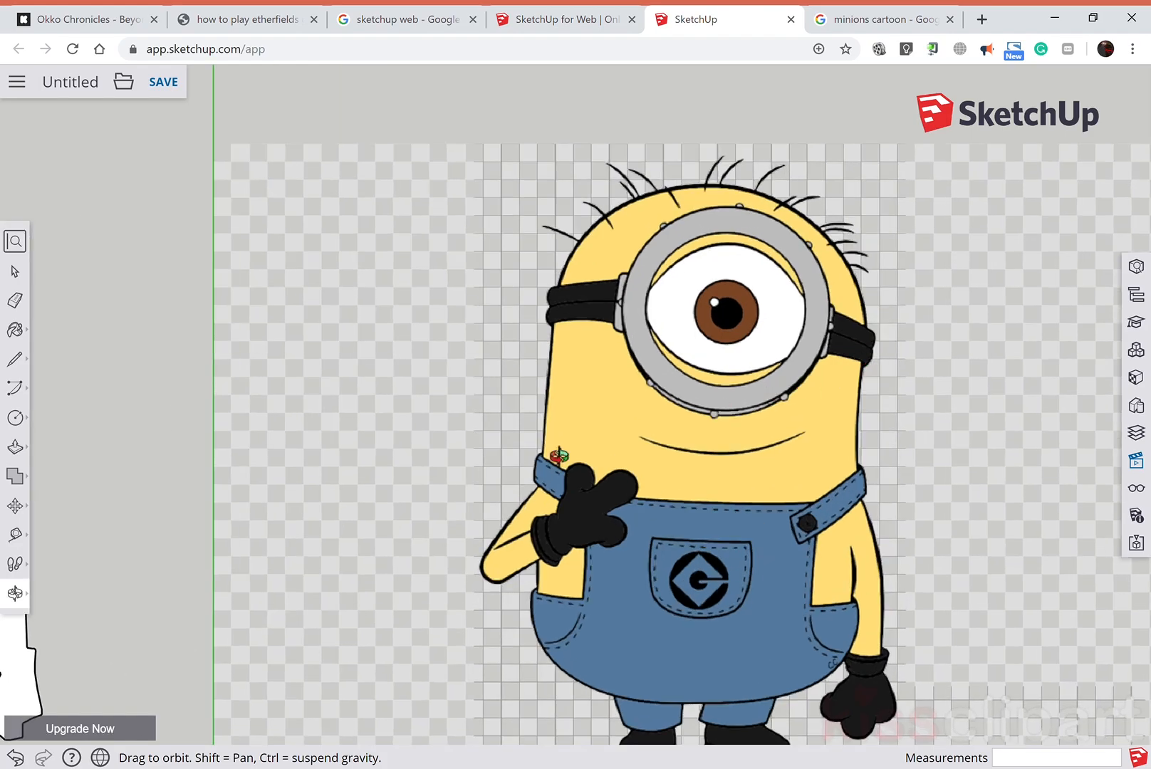
Trace the outline of the white of the eye on the minion image with the Freehand tool.
{"action": "left_click", "coordinate": [21, 422]}
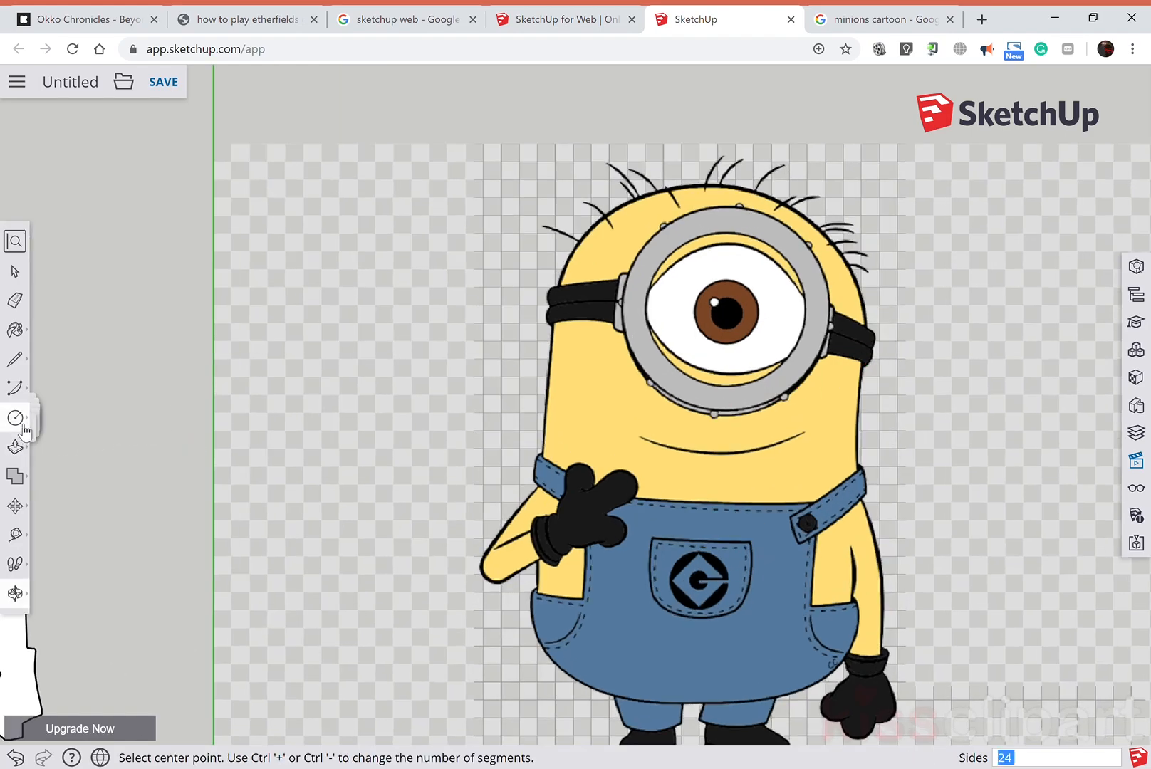
{"action": "left_click", "coordinate": [15, 359]}
{"action": "left_click", "coordinate": [58, 378]}
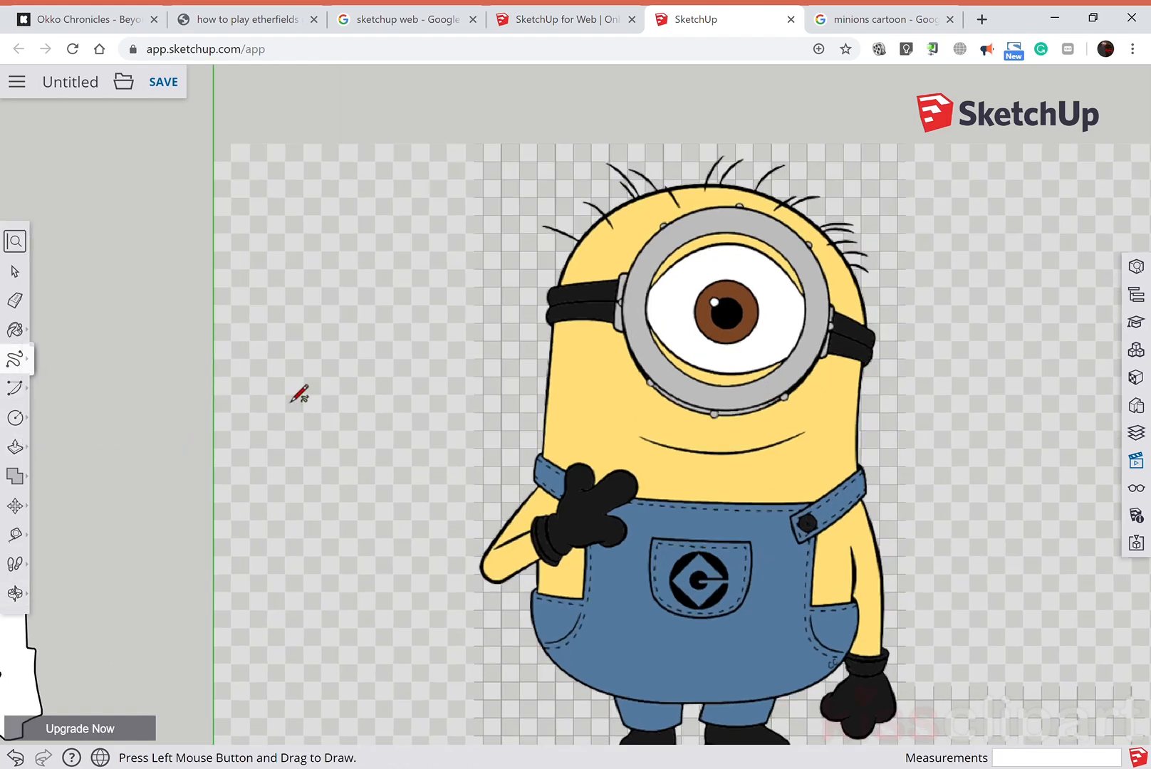
{"action": "scroll", "coordinate": [640, 356], "scroll_direction": "up", "scroll_amount": 3}
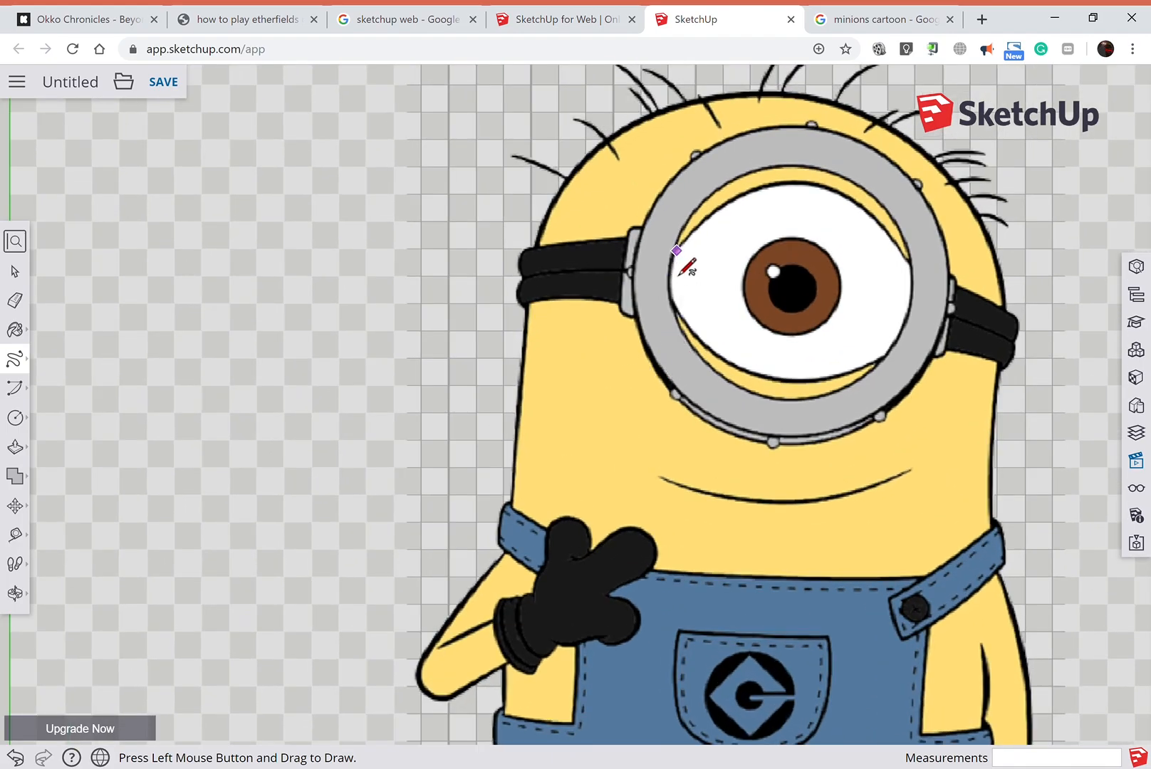
{"action": "mouse_move", "coordinate": [689, 260]}
{"action": "left_mouse_down"}
{"action": "mouse_move", "coordinate": [759, 224]}
{"action": "mouse_move", "coordinate": [827, 208]}
{"action": "mouse_move", "coordinate": [899, 277]}
{"action": "mouse_move", "coordinate": [916, 314]}
{"action": "left_mouse_up"}
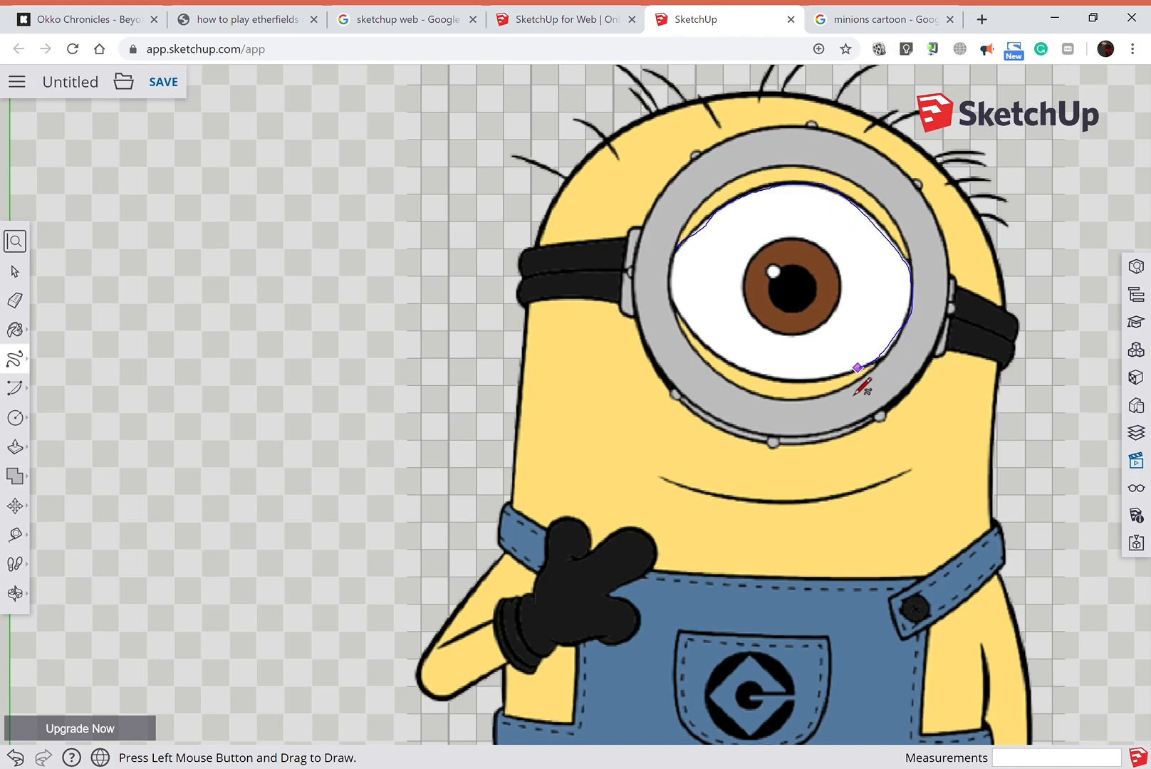
{"action": "left_click_drag", "start_coordinate": [836, 375], "coordinate": [809, 378]}
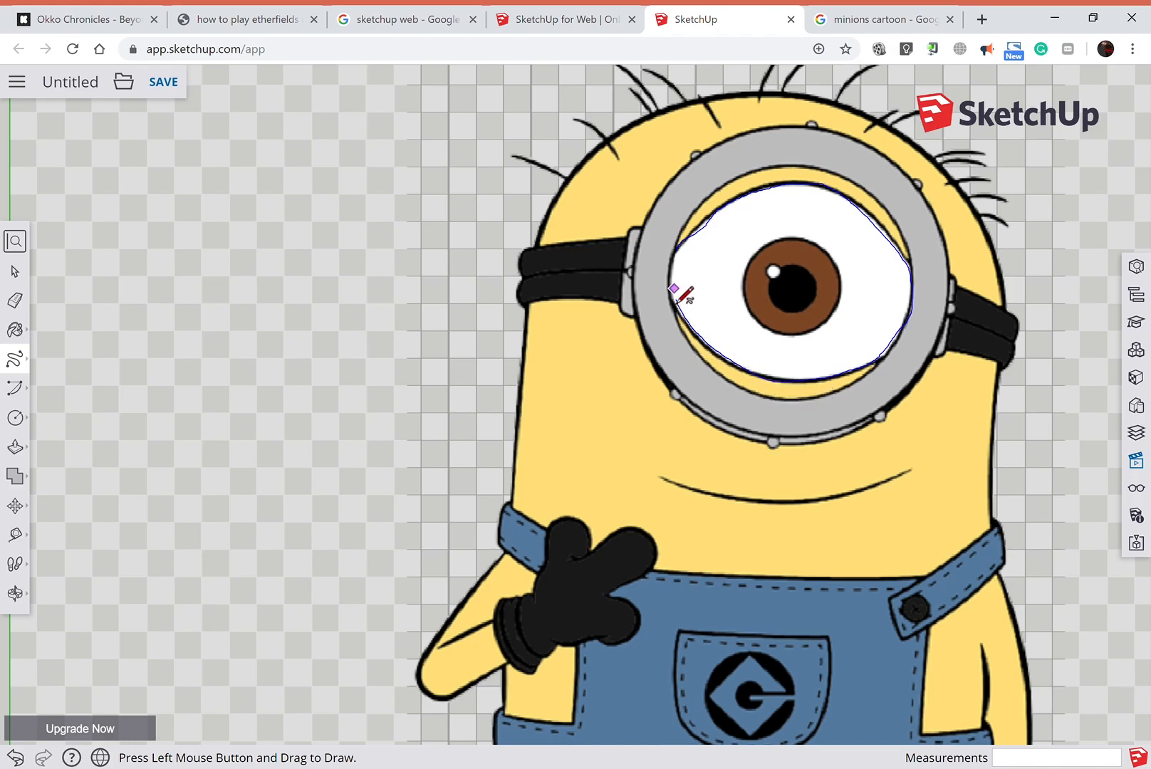
{"action": "left_click_drag", "start_coordinate": [674, 262], "coordinate": [694, 255]}
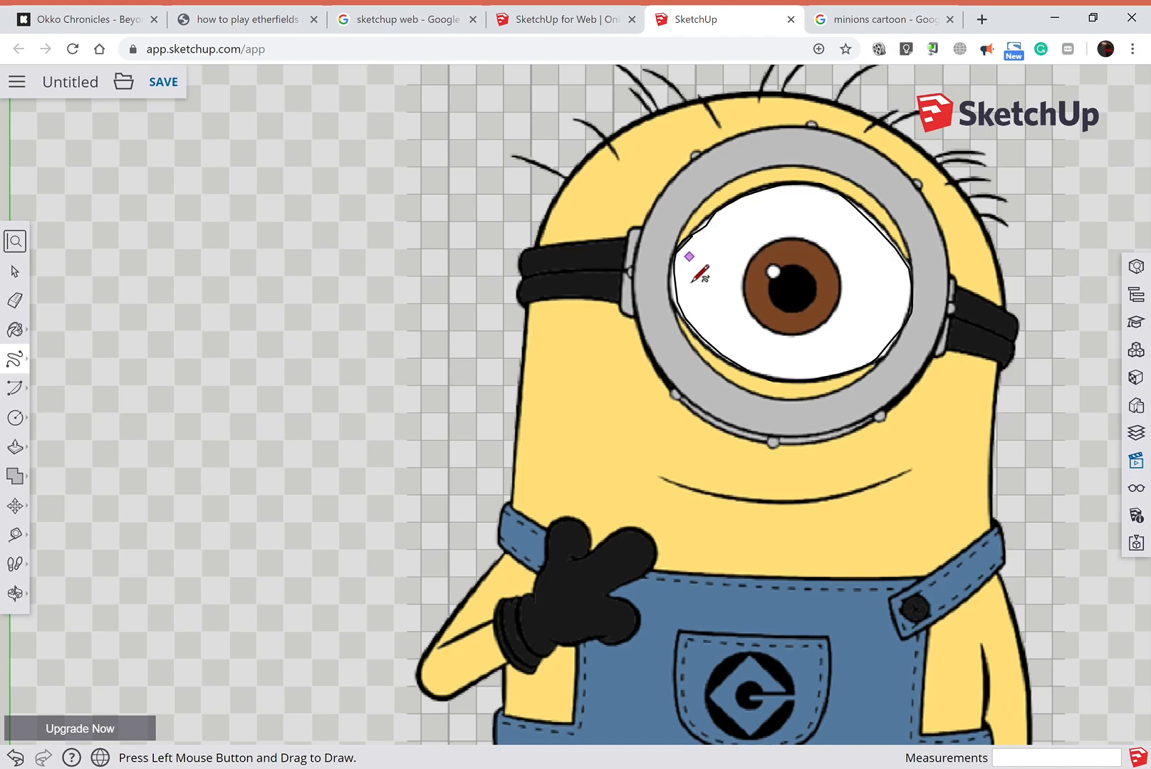
Draw a straight line about 16 mm long across the gap at the strap-side corner of the traced eye outline.
{"action": "scroll", "coordinate": [700, 249], "scroll_direction": "up", "scroll_amount": 8}
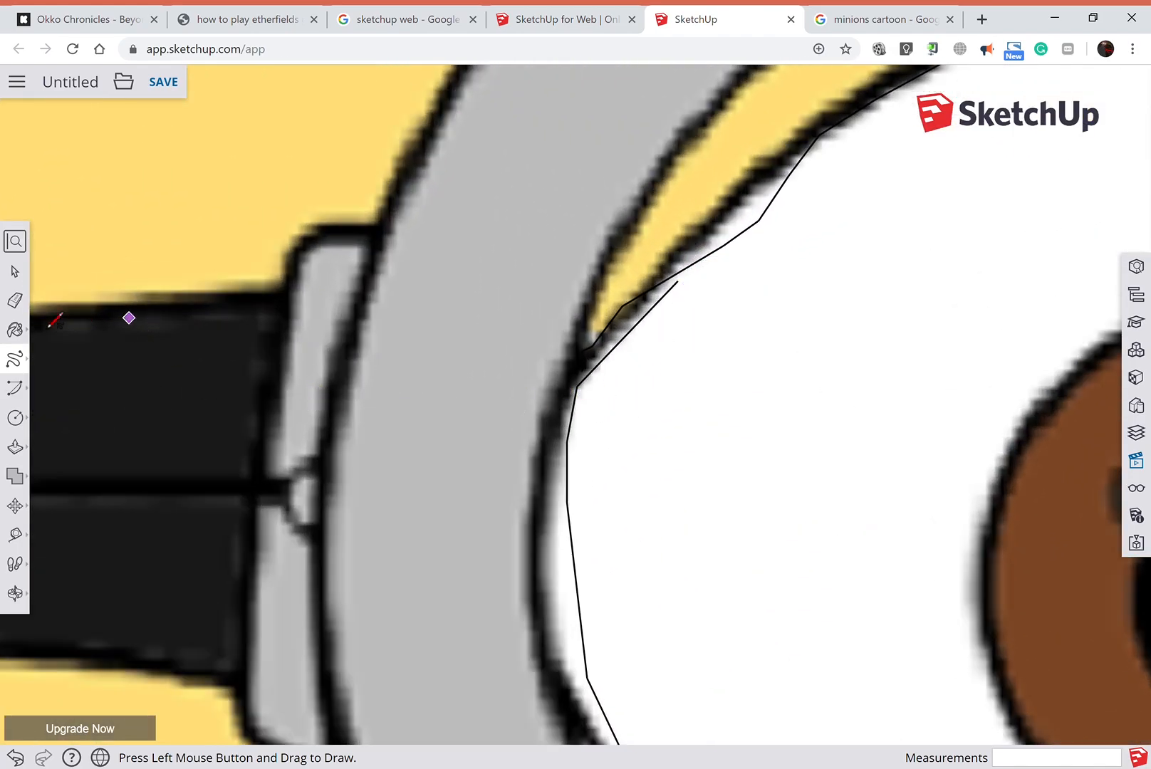
{"action": "left_click", "coordinate": [65, 344]}
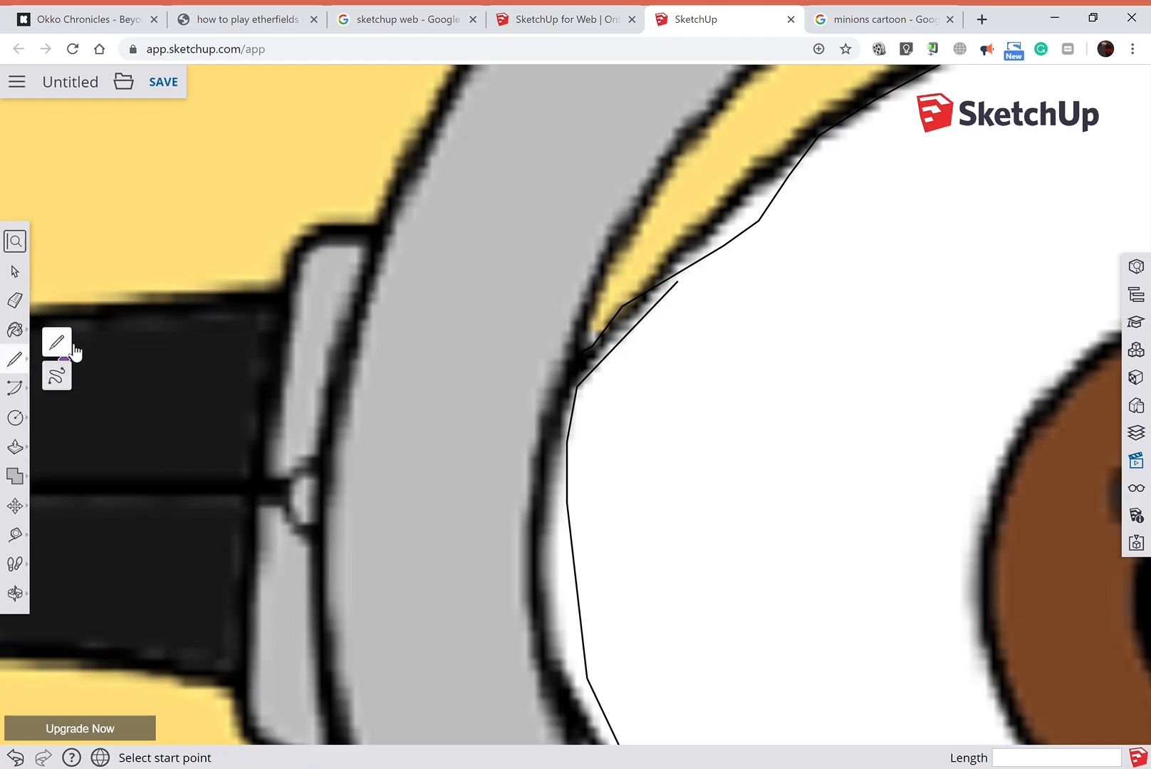
{"action": "left_click", "coordinate": [577, 387]}
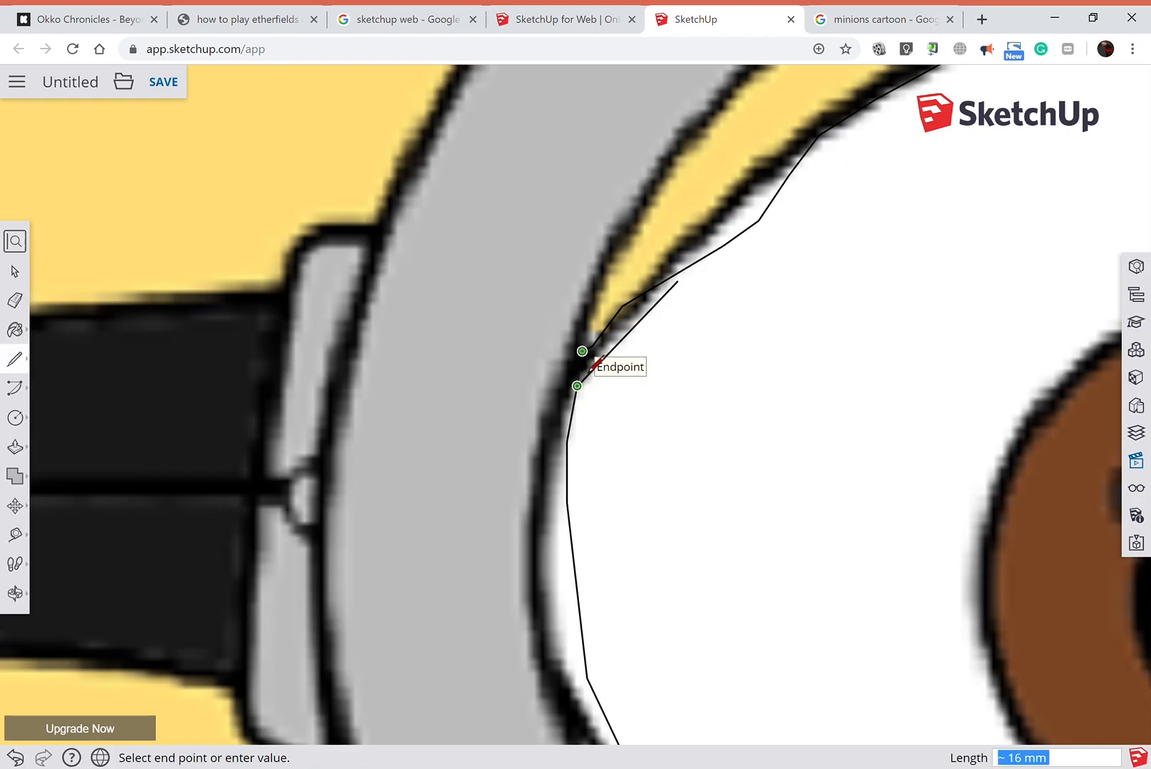
{"action": "scroll", "coordinate": [596, 375], "scroll_direction": "up", "scroll_amount": 3}
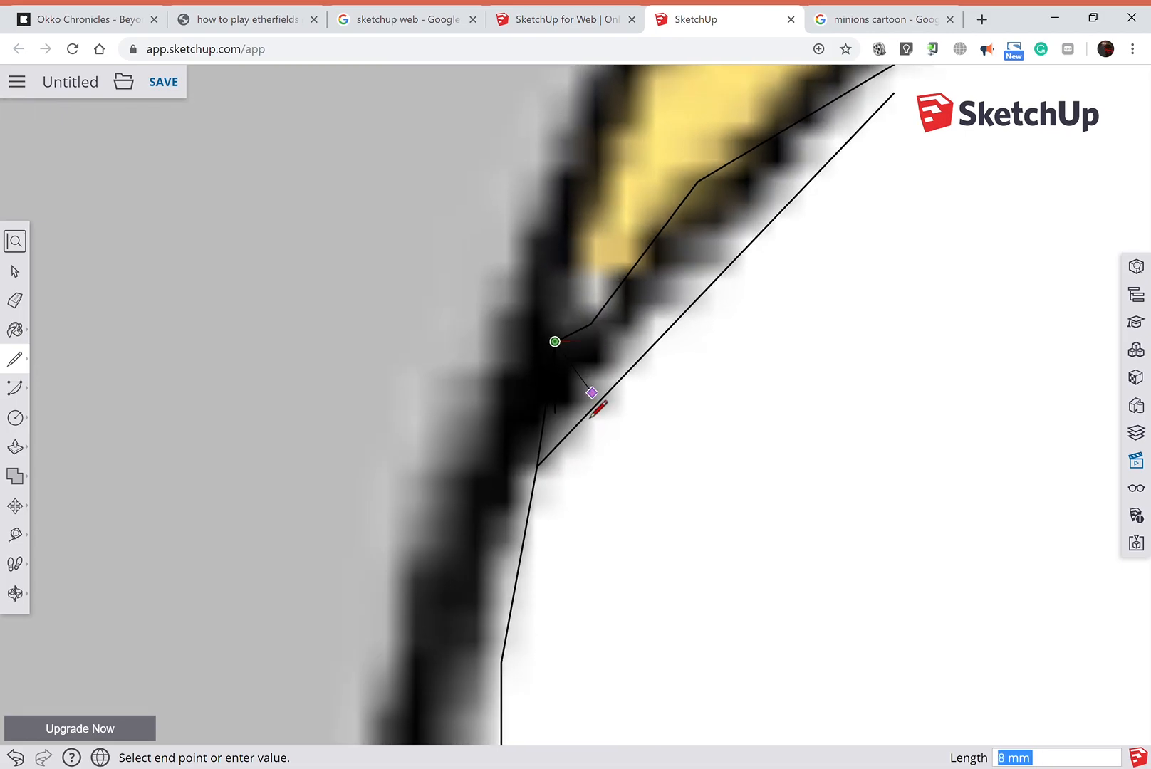
{"action": "scroll", "coordinate": [591, 413], "scroll_direction": "up", "scroll_amount": 2}
{"action": "scroll", "coordinate": [586, 422], "scroll_direction": "down", "scroll_amount": 2}
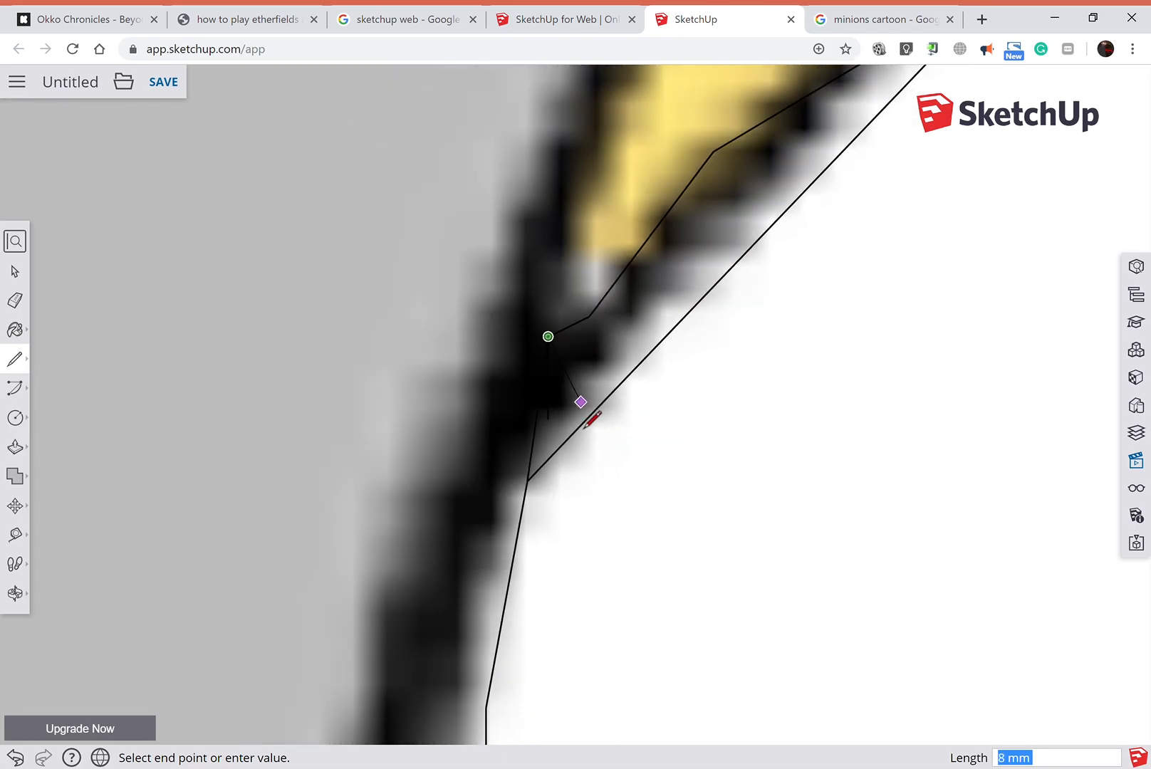
{"action": "scroll", "coordinate": [586, 426], "scroll_direction": "down", "scroll_amount": 3}
{"action": "scroll", "coordinate": [583, 414], "scroll_direction": "up", "scroll_amount": 2}
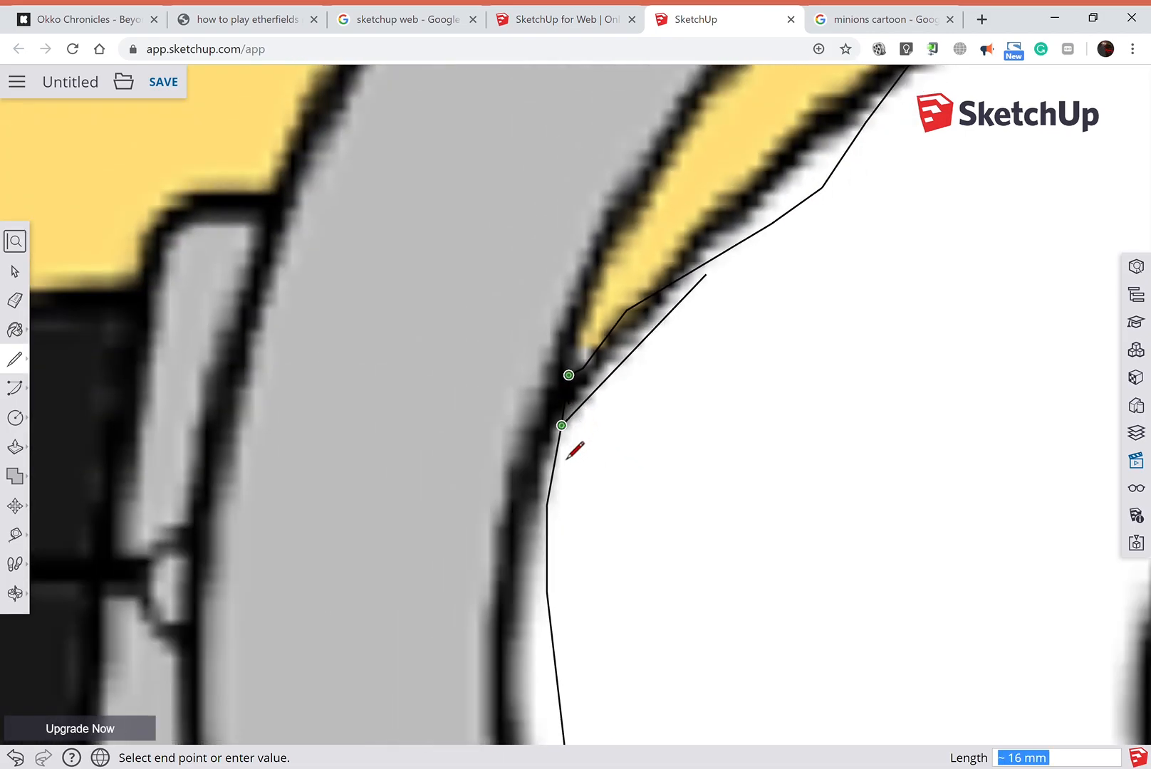
{"action": "scroll", "coordinate": [570, 449], "scroll_direction": "down", "scroll_amount": 2}
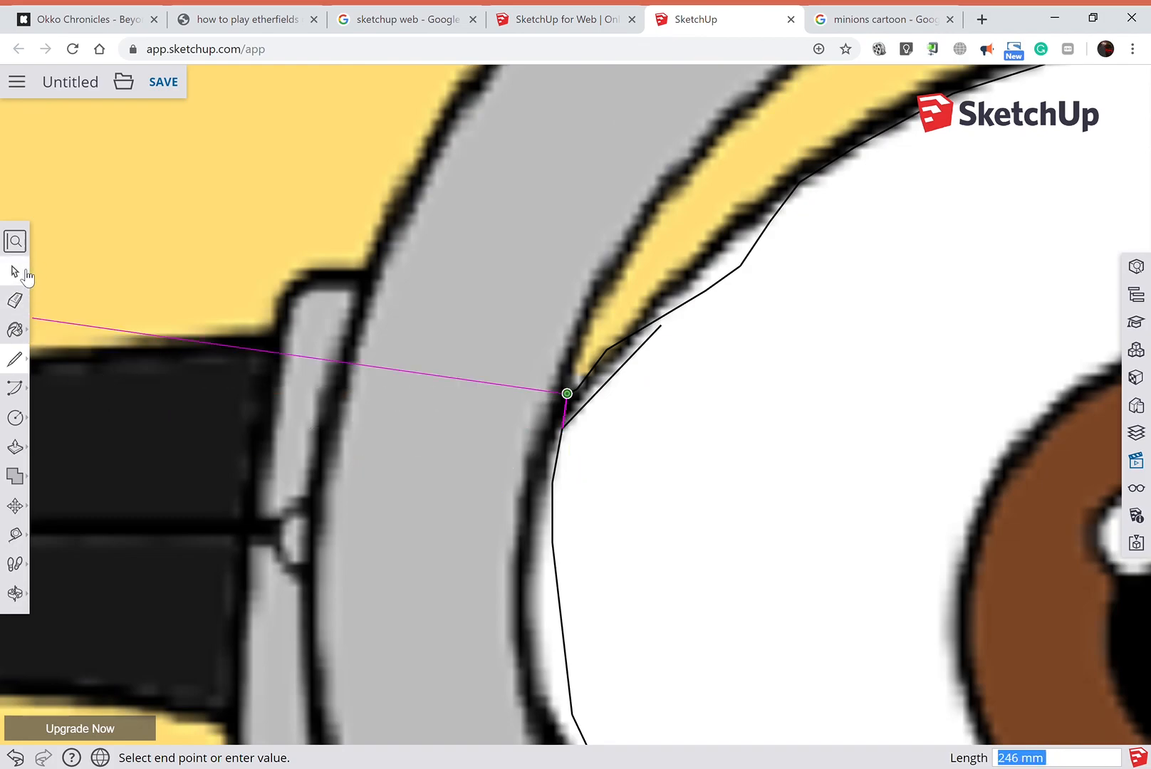
Delete the stray freehand edge overshooting into the white of the eye and select the traced eye outline.
{"action": "left_click", "coordinate": [25, 275]}
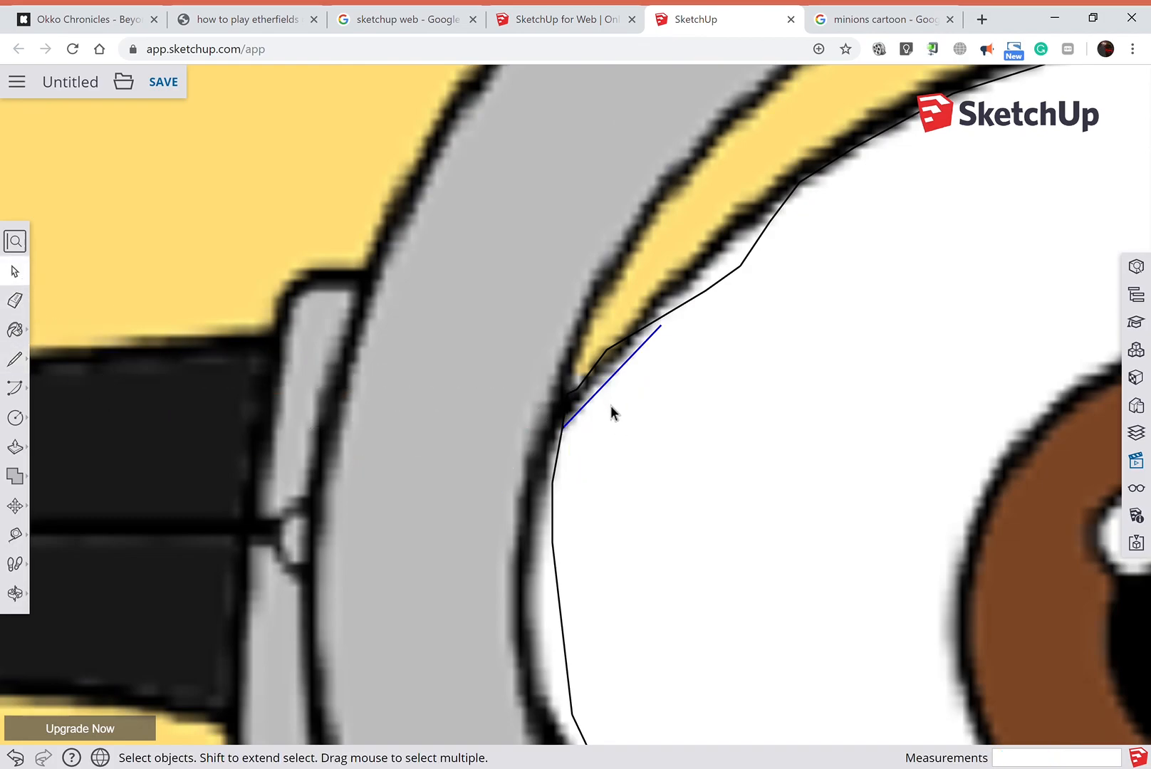
{"action": "scroll", "coordinate": [611, 401], "scroll_direction": "up", "scroll_amount": 4}
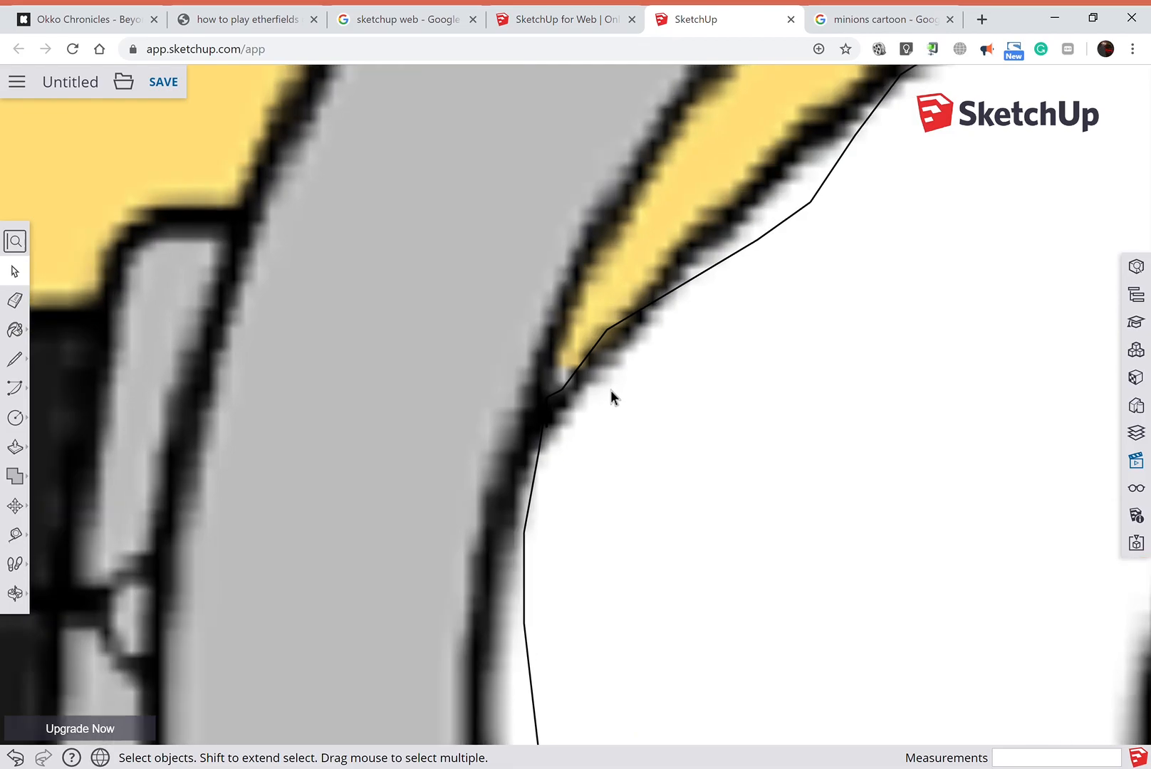
{"action": "scroll", "coordinate": [568, 399], "scroll_direction": "up", "scroll_amount": 2}
{"action": "left_click", "coordinate": [539, 393]}
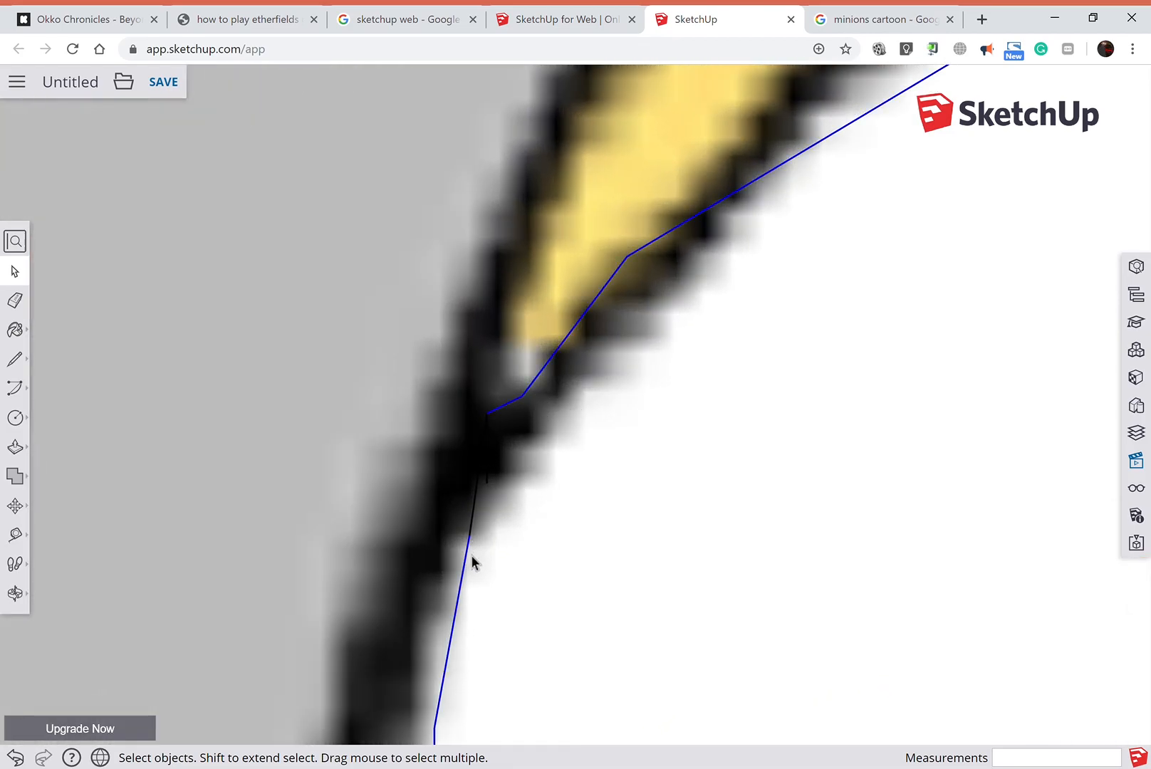
Close the remaining gap in the traced eye outline with a short straight line and remove the leftover edge at that corner.
{"action": "left_click", "coordinate": [15, 358]}
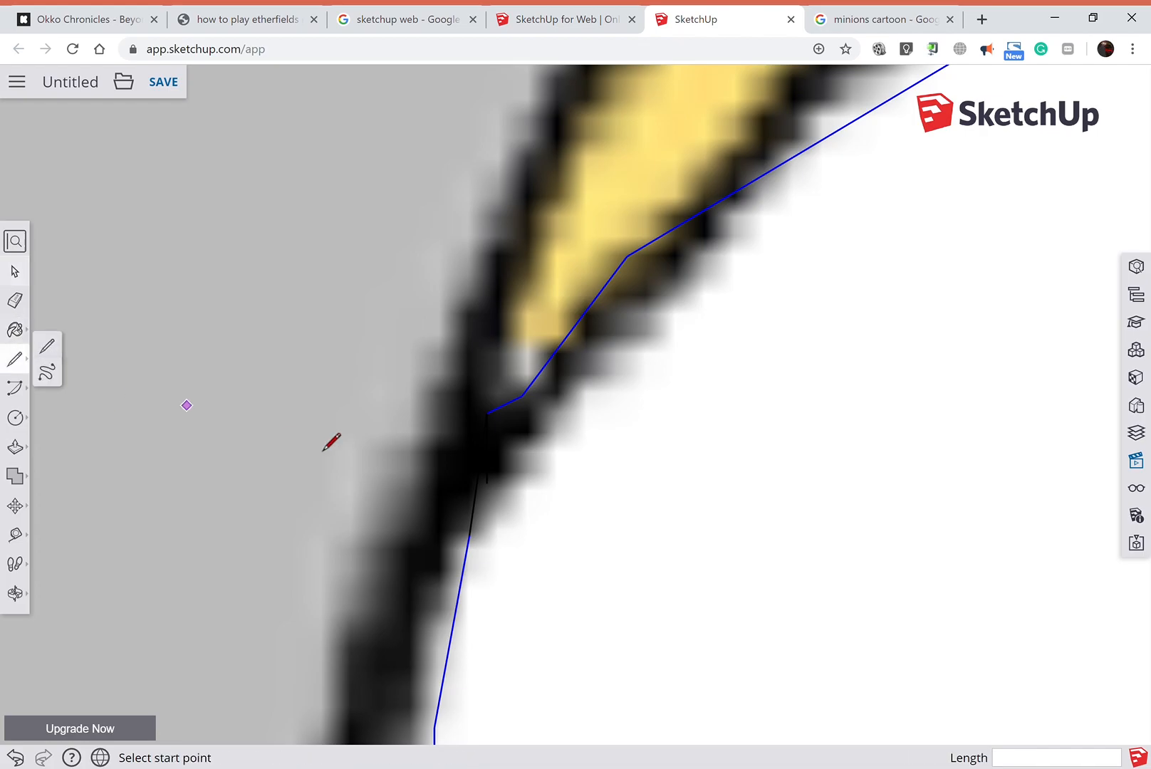
{"action": "left_click", "coordinate": [492, 436]}
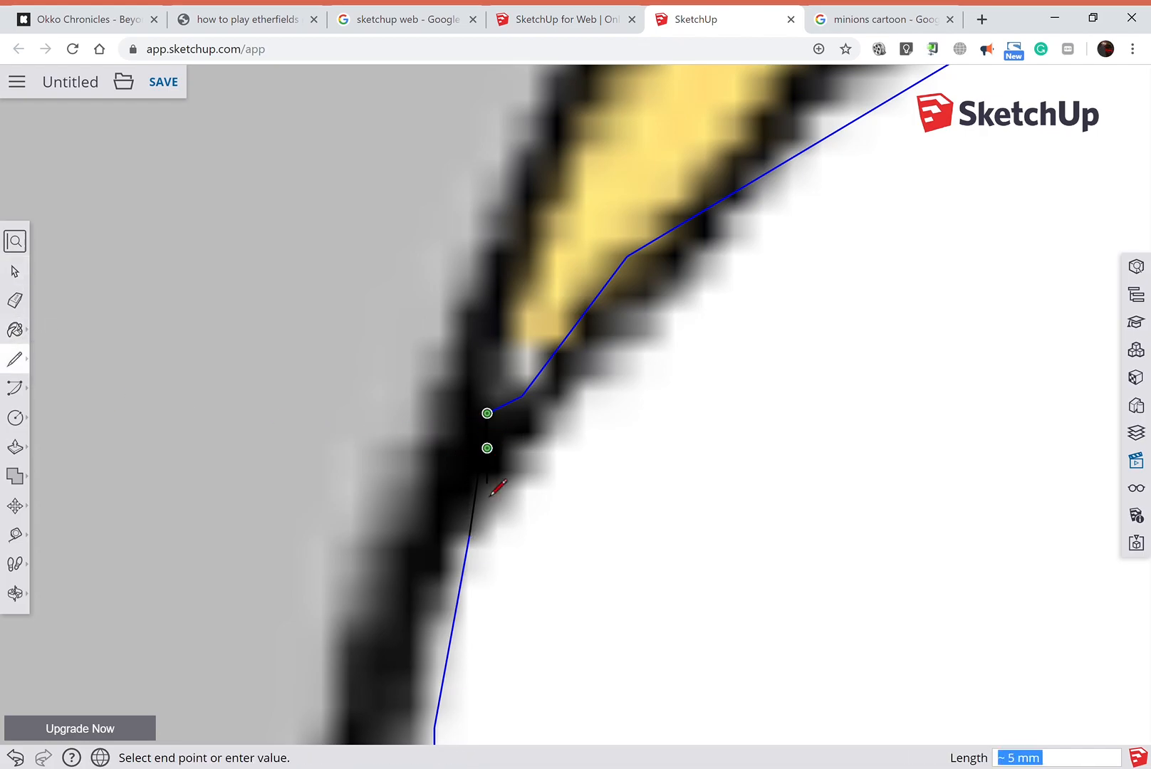
{"action": "left_click", "coordinate": [475, 555]}
{"action": "scroll", "coordinate": [491, 534], "scroll_direction": "down", "scroll_amount": 5}
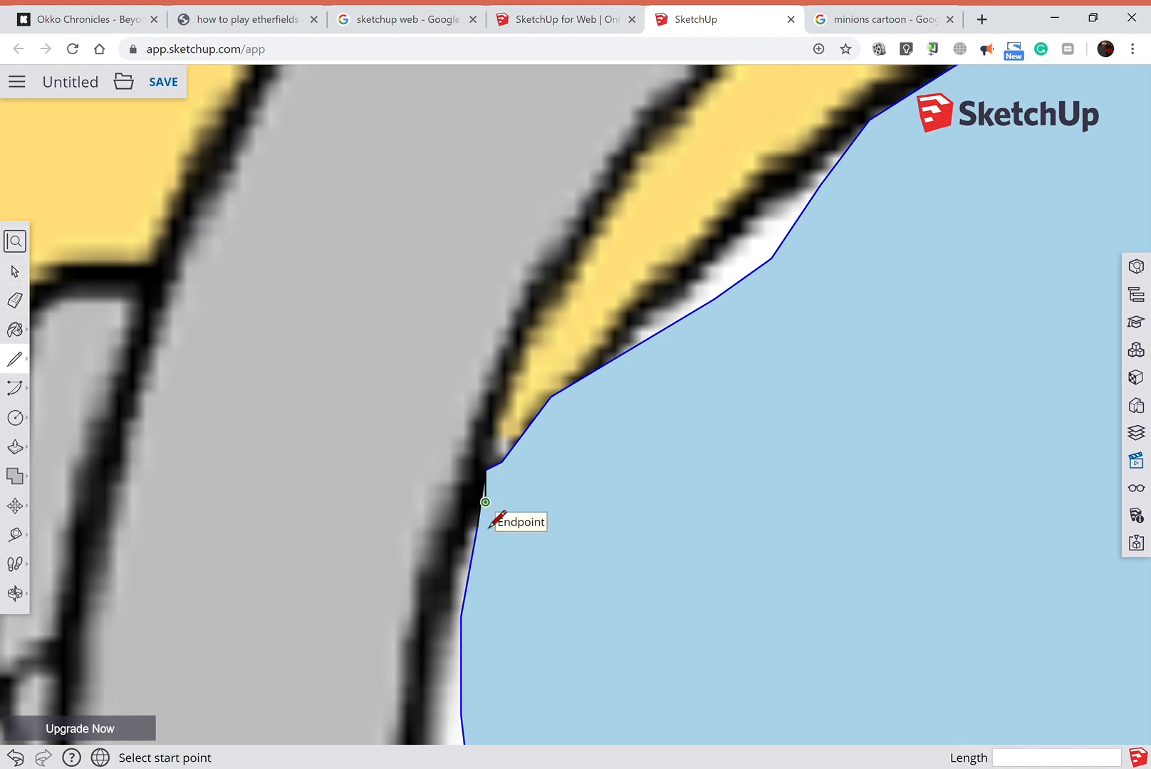
{"action": "left_click", "coordinate": [14, 271]}
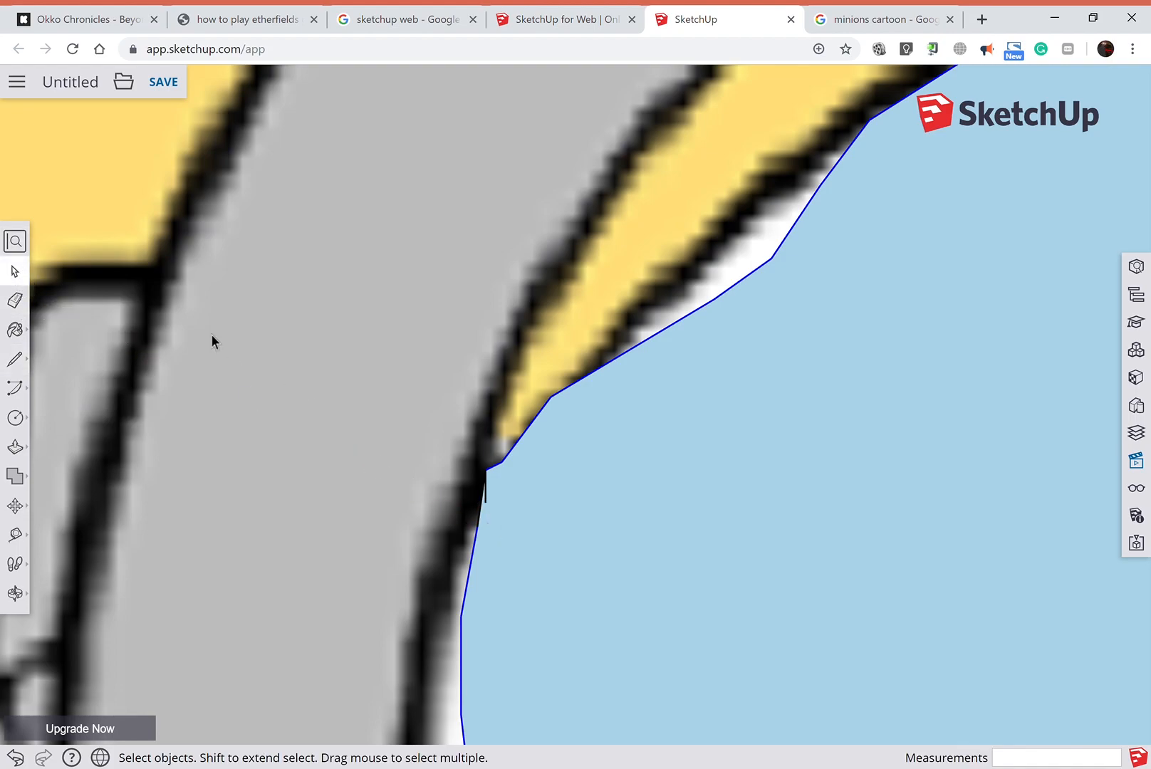
{"action": "left_click", "coordinate": [489, 506]}
{"action": "scroll", "coordinate": [507, 530], "scroll_direction": "down", "scroll_amount": 2}
{"action": "scroll", "coordinate": [509, 518], "scroll_direction": "down", "scroll_amount": 5}
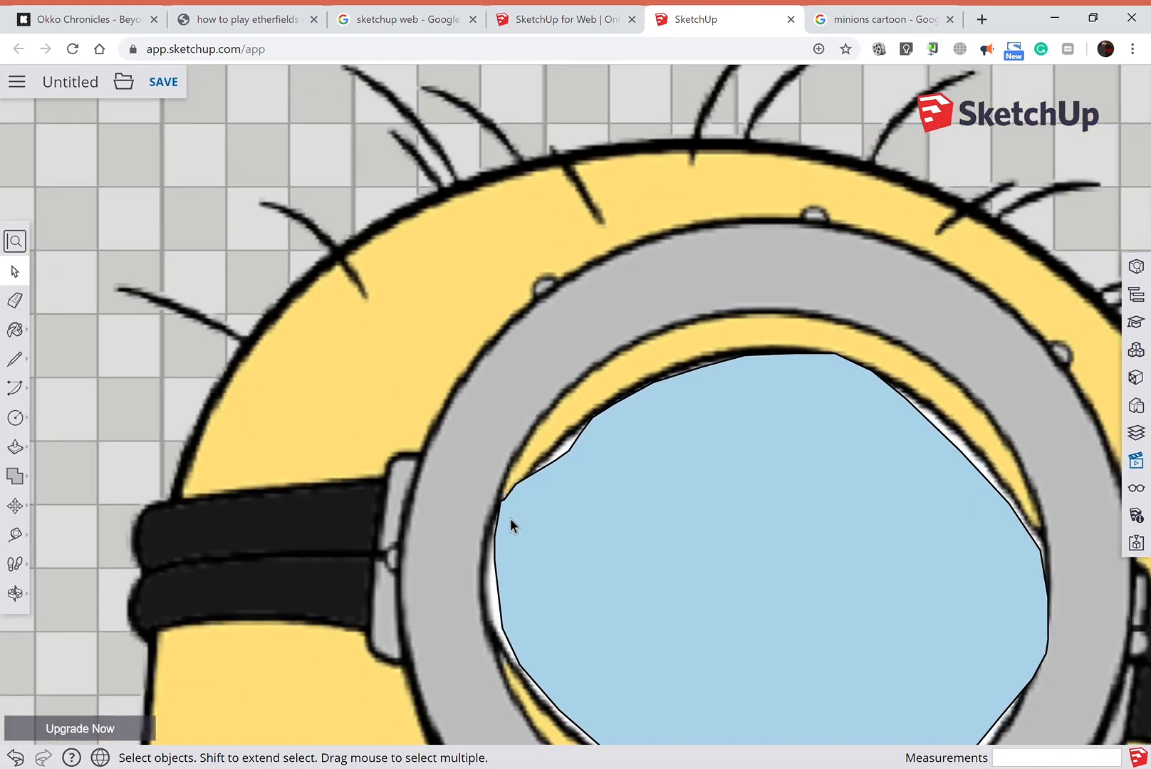
{"action": "scroll", "coordinate": [507, 518], "scroll_direction": "down", "scroll_amount": 4}
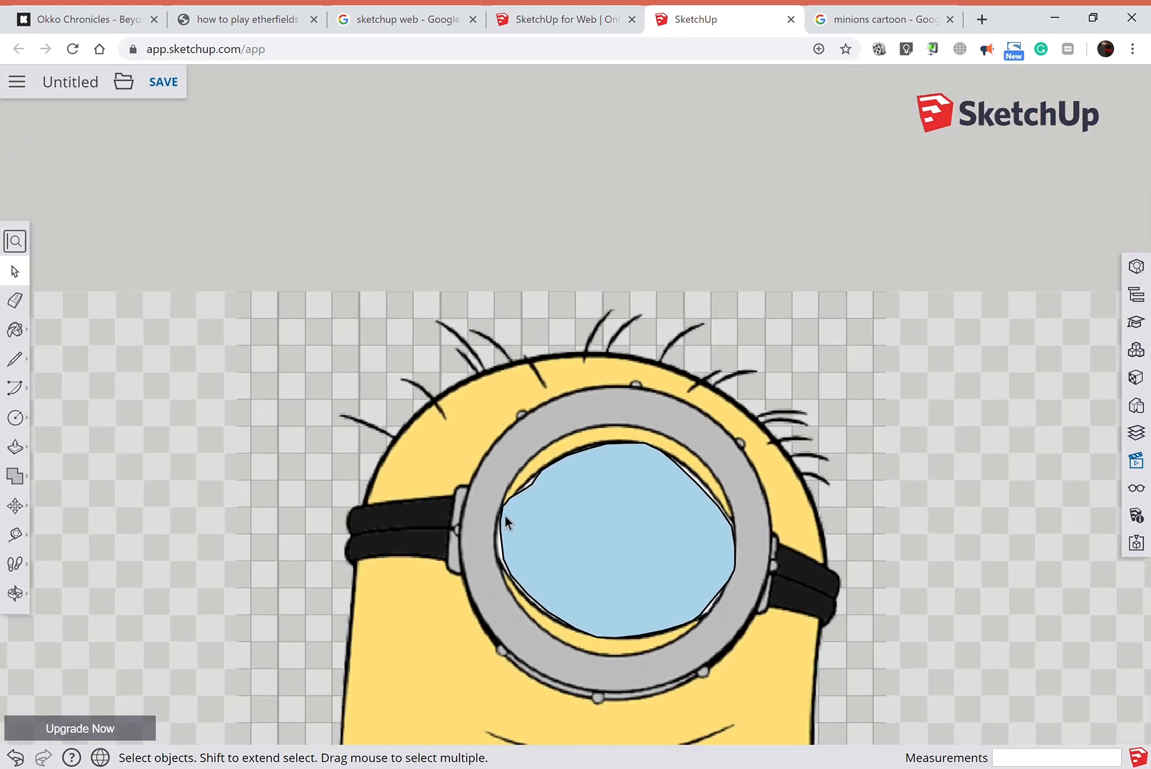
Extrude the traced white of the eye on the minion image upward by about 224 mm.
{"action": "left_click", "coordinate": [15, 594]}
{"action": "left_click_drag", "start_coordinate": [362, 631], "coordinate": [628, 229]}
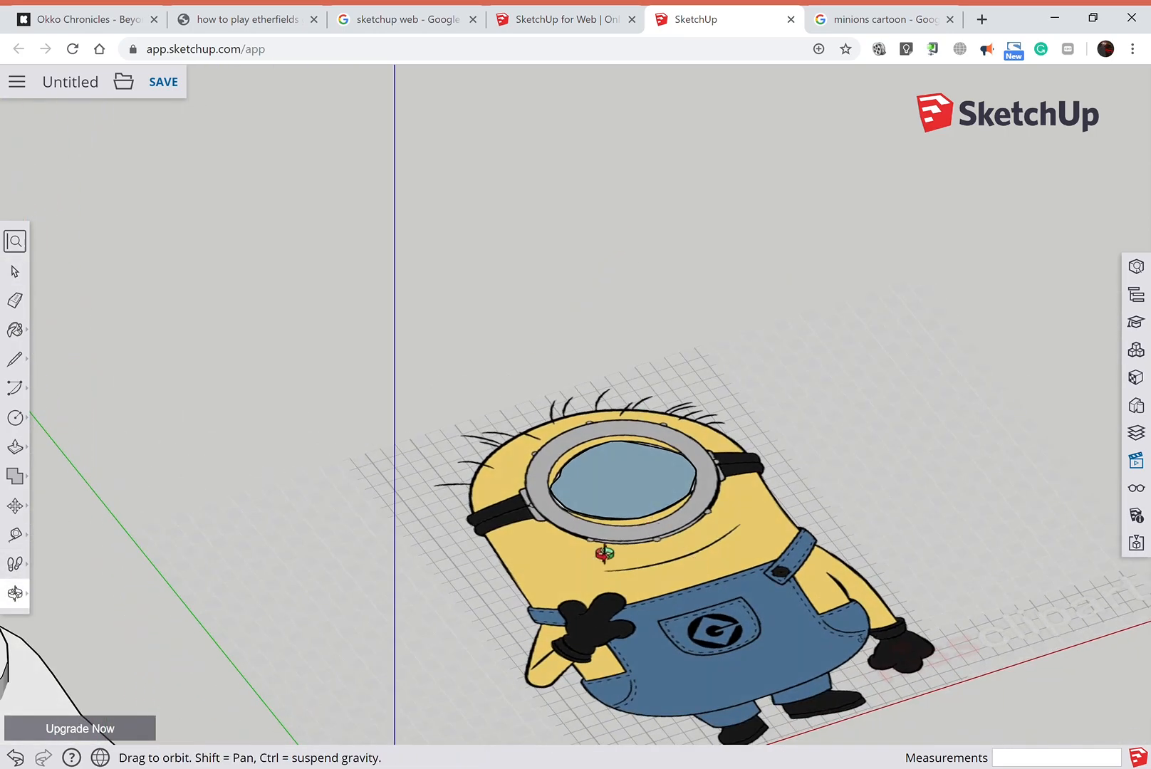
{"action": "left_click", "coordinate": [15, 447]}
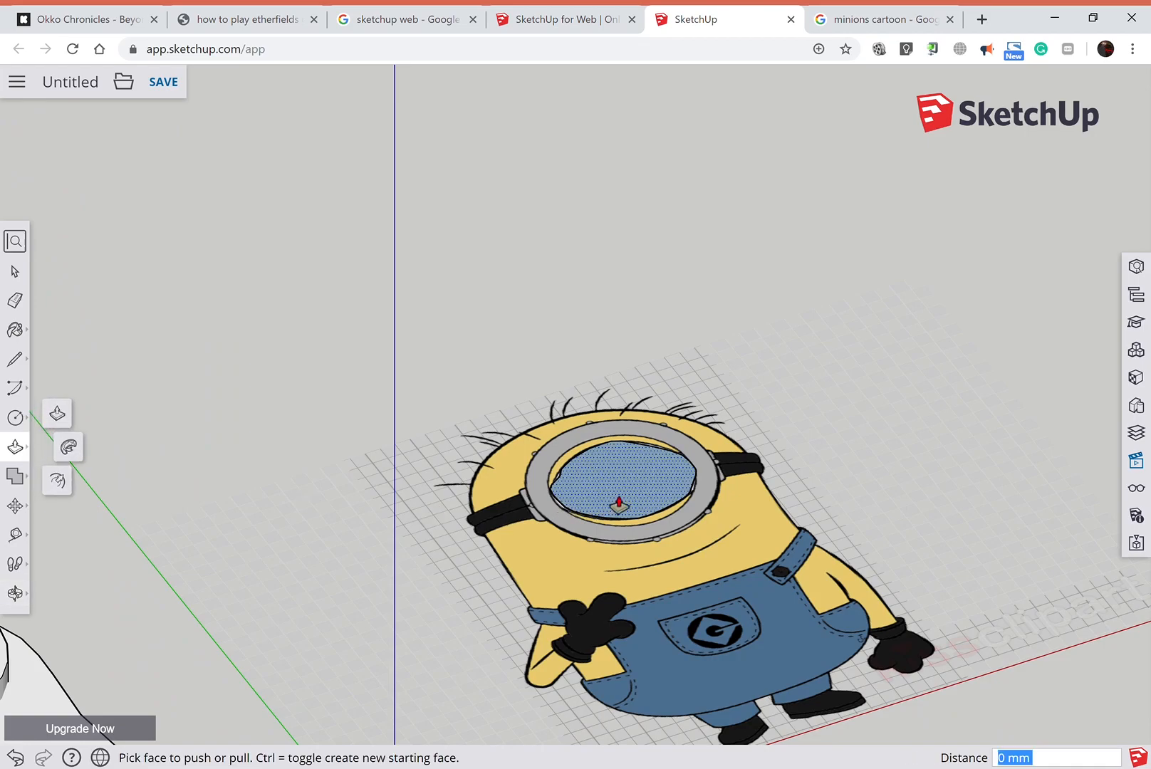
{"action": "left_click", "coordinate": [620, 497]}
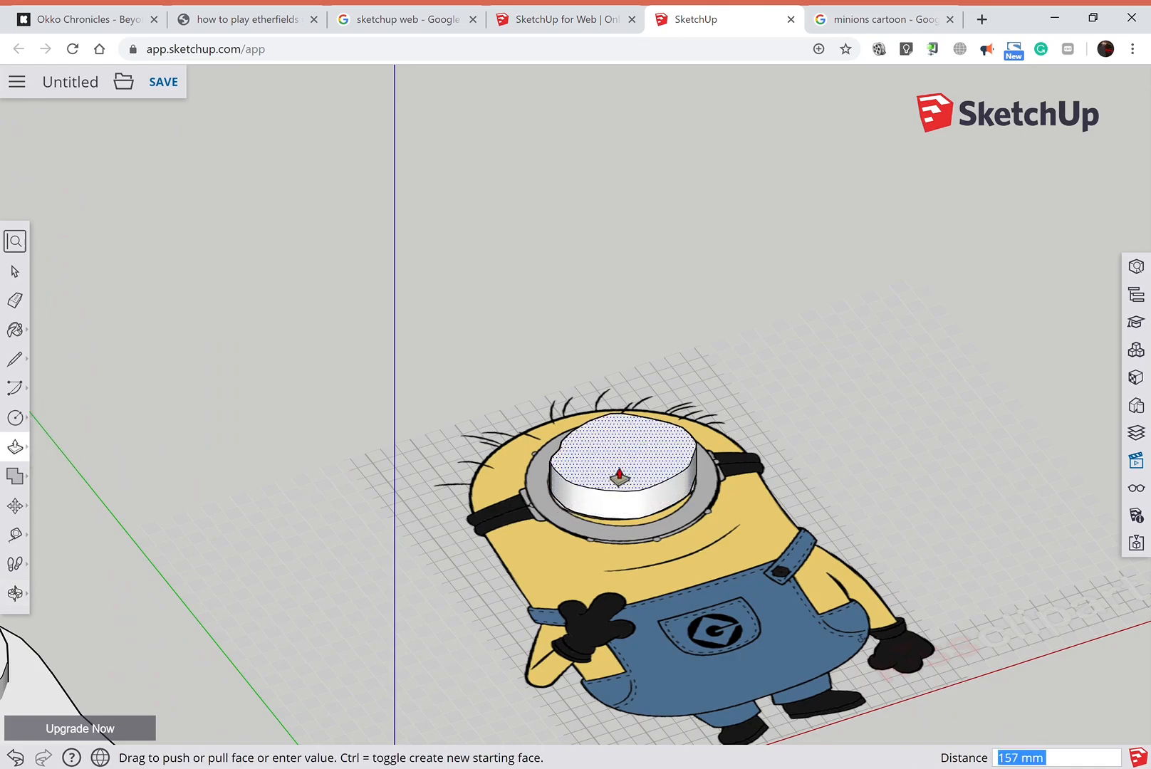
{"action": "left_click", "coordinate": [623, 466]}
{"action": "scroll", "coordinate": [624, 470], "scroll_direction": "down", "scroll_amount": 5}
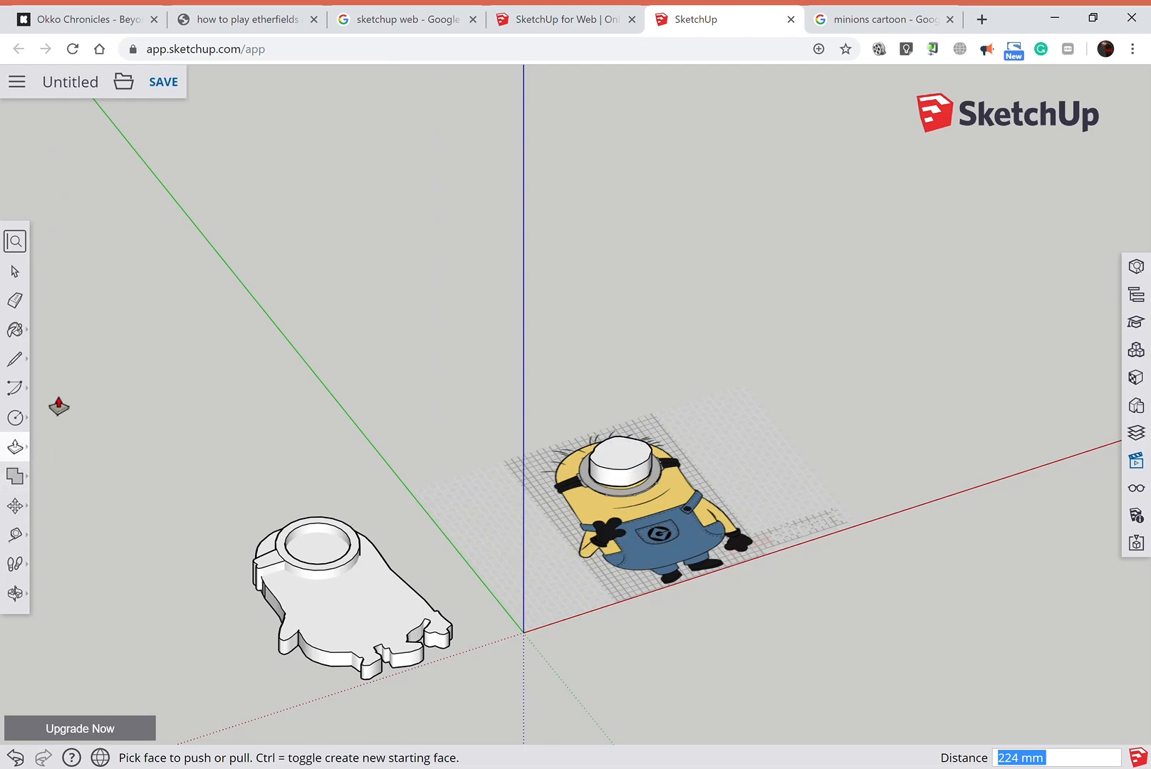
Select the whole extruded eye solid and make it a group.
{"action": "left_click", "coordinate": [15, 271]}
{"action": "left_click_drag", "start_coordinate": [565, 401], "coordinate": [651, 476]}
{"action": "right_click", "coordinate": [640, 470]}
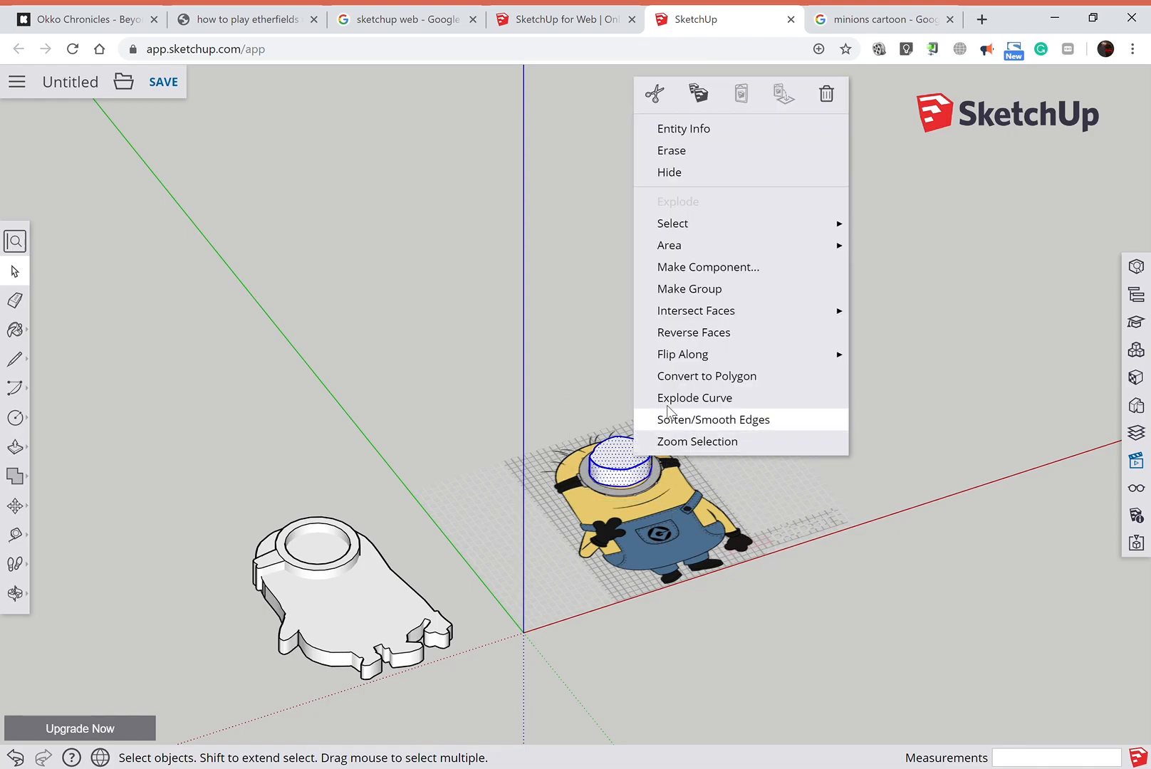
{"action": "left_click", "coordinate": [702, 289]}
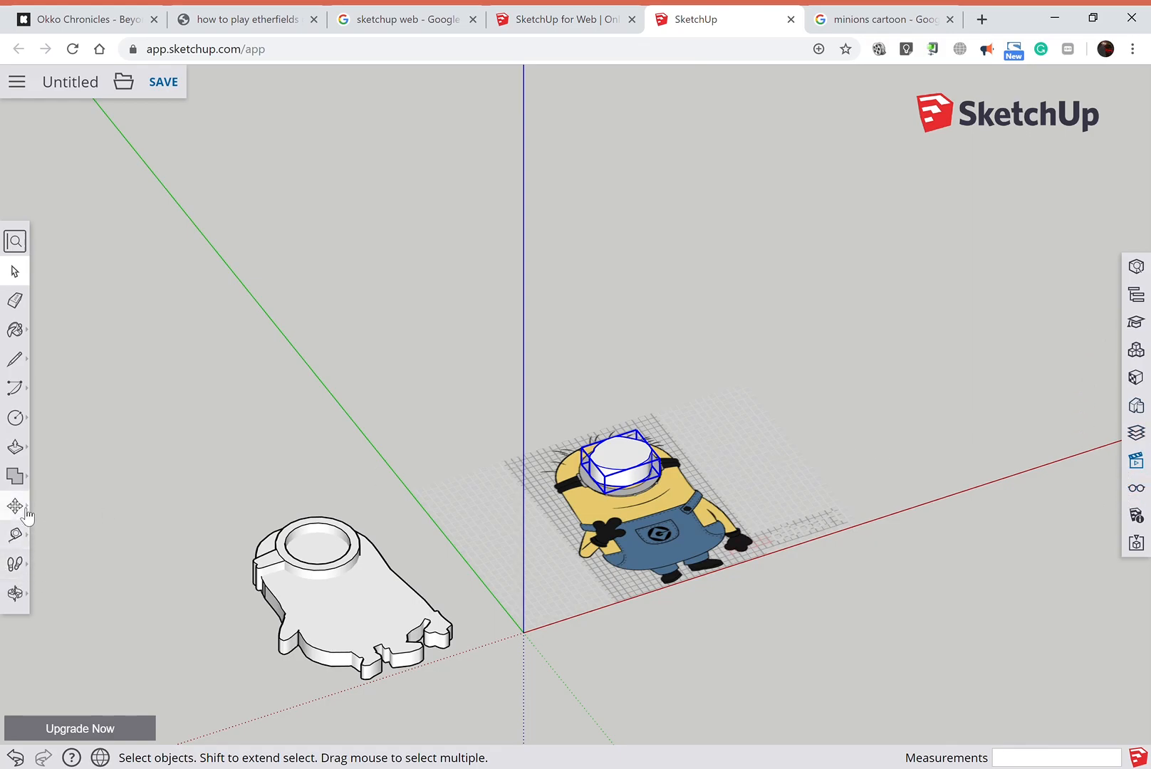
In the Top view, move the eye group about 3496 mm along the red axis into the goggle ring on the extruded body.
{"action": "left_click", "coordinate": [15, 592]}
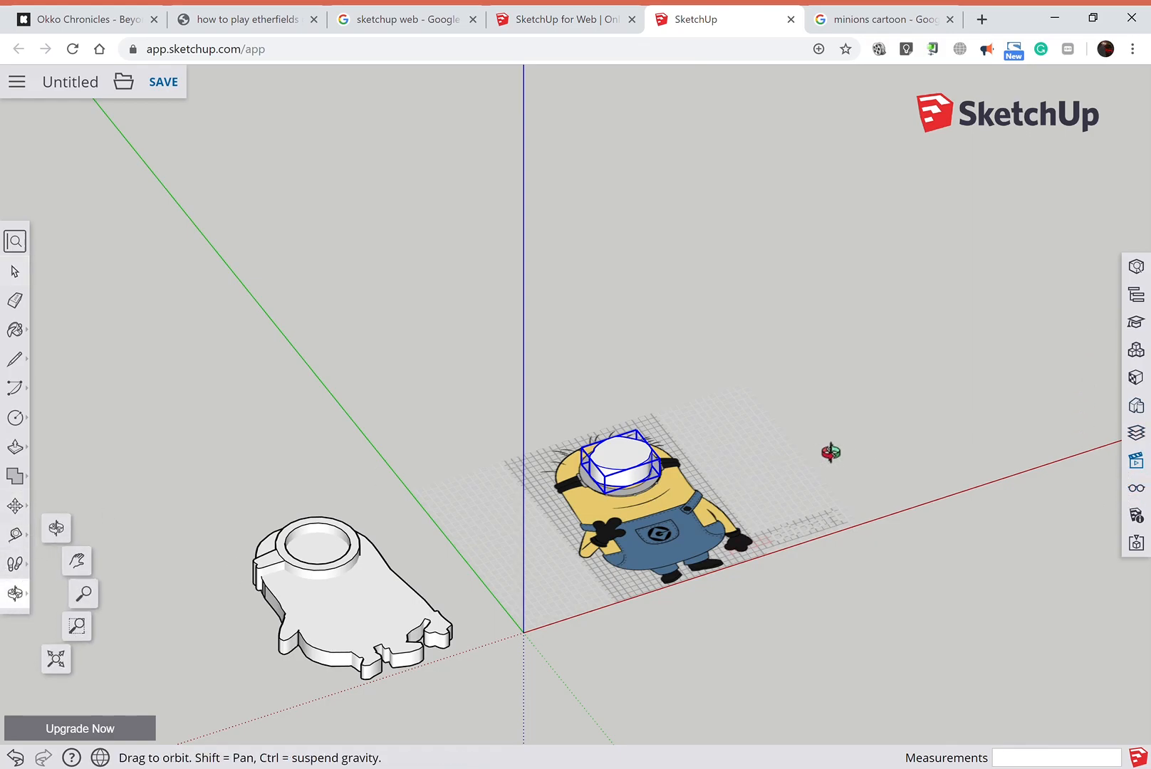
{"action": "left_click", "coordinate": [1138, 461]}
{"action": "left_click", "coordinate": [1019, 188]}
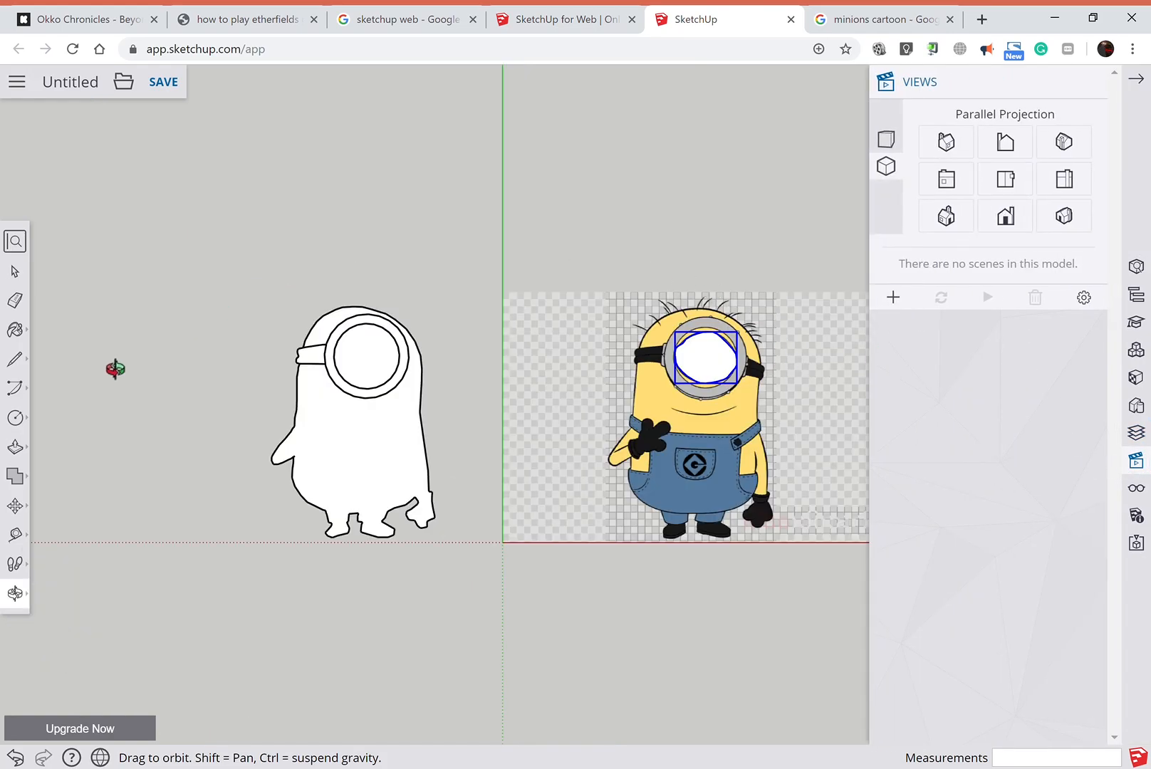
{"action": "scroll", "coordinate": [107, 376], "scroll_direction": "up", "scroll_amount": 2}
{"action": "scroll", "coordinate": [77, 500], "scroll_direction": "down", "scroll_amount": 1}
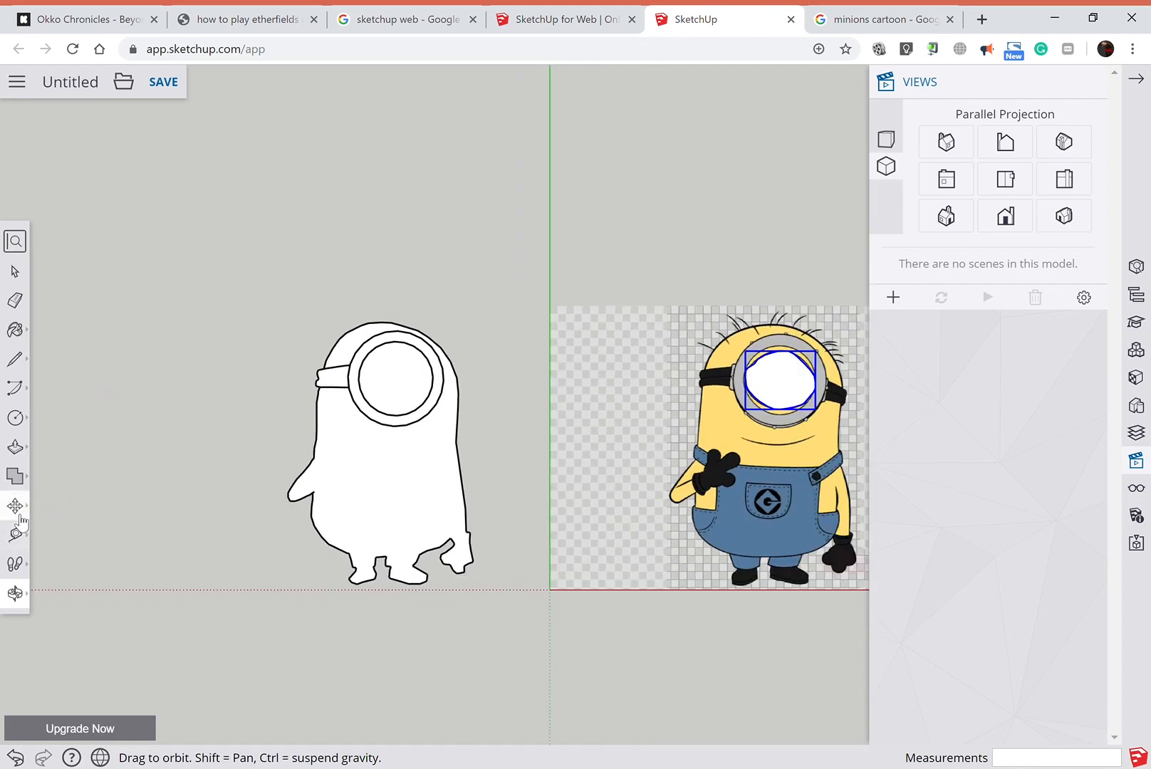
{"action": "left_click", "coordinate": [14, 506]}
{"action": "left_click", "coordinate": [800, 288]}
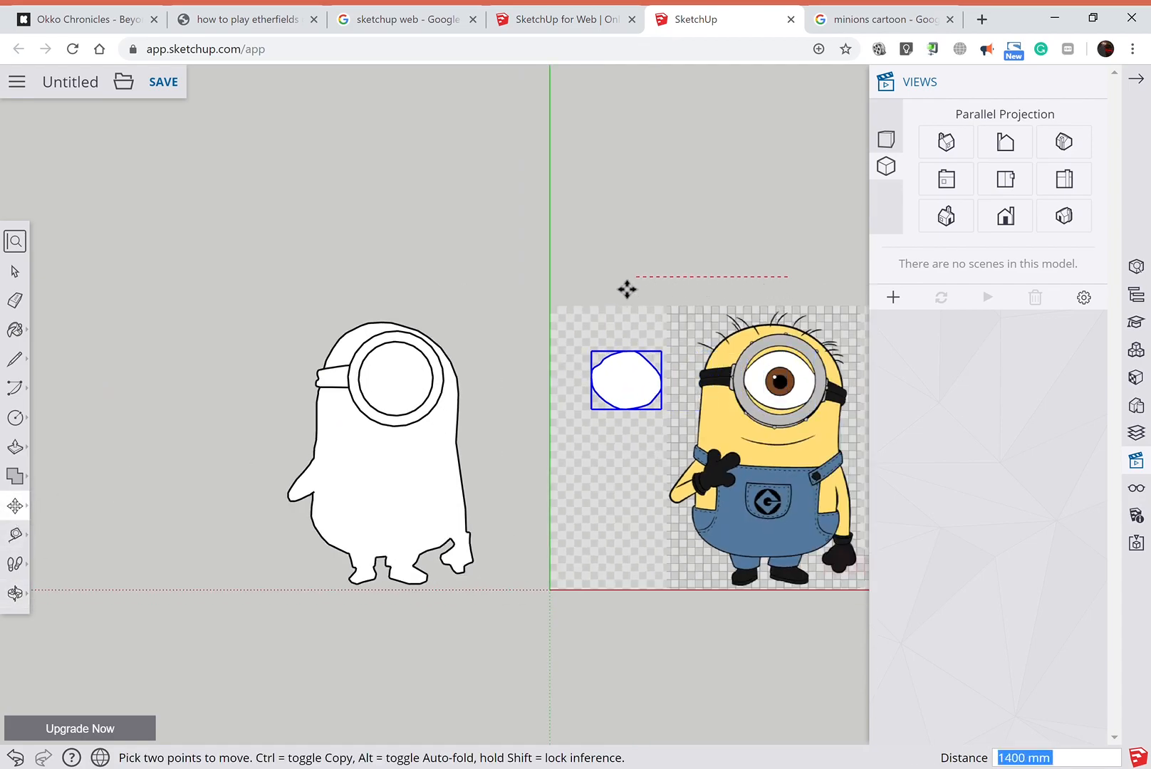
{"action": "left_click", "coordinate": [415, 288]}
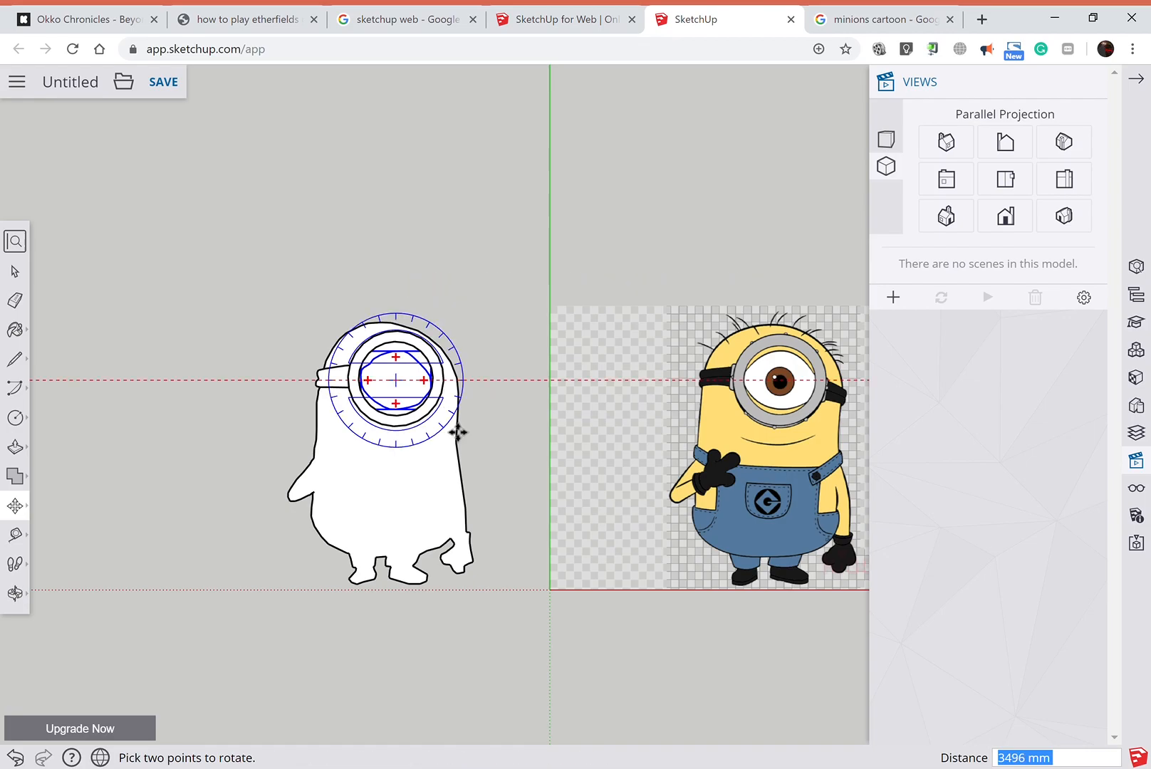
Explode the eye group inside the goggle ring so its face can be edited directly.
{"action": "scroll", "coordinate": [500, 499], "scroll_direction": "up", "scroll_amount": 2}
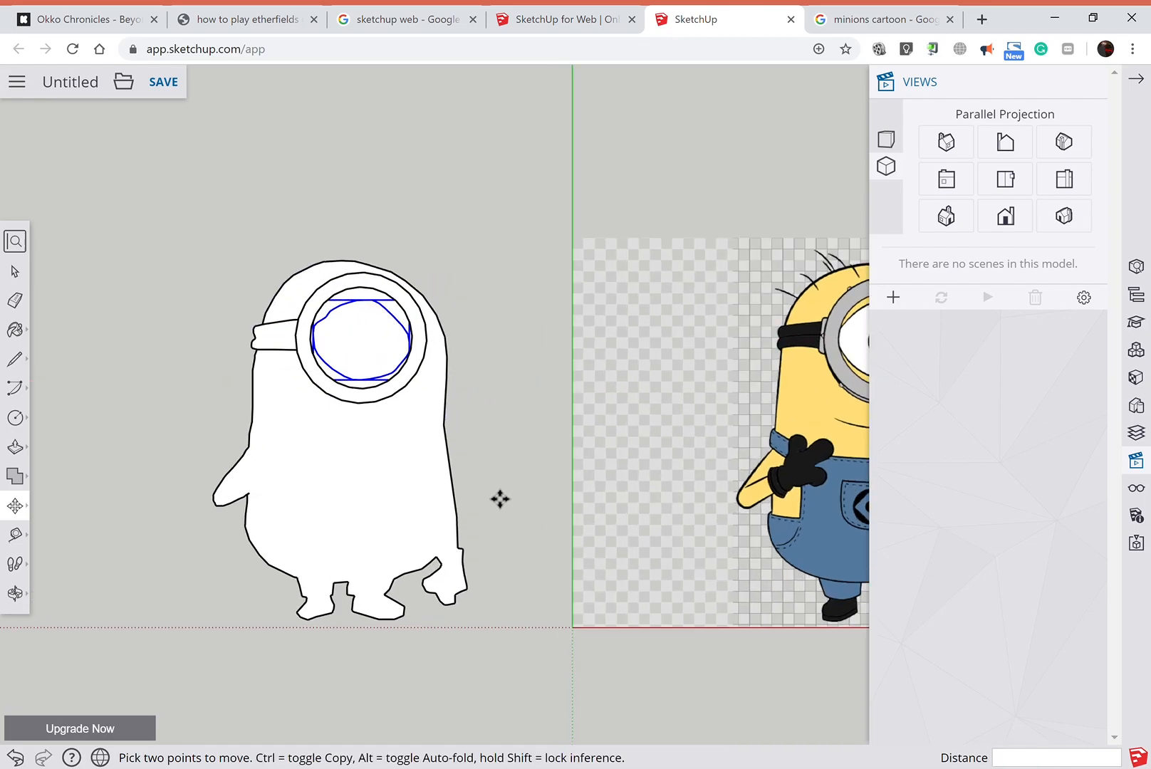
{"action": "left_click", "coordinate": [15, 593]}
{"action": "left_click_drag", "start_coordinate": [177, 606], "coordinate": [417, 312]}
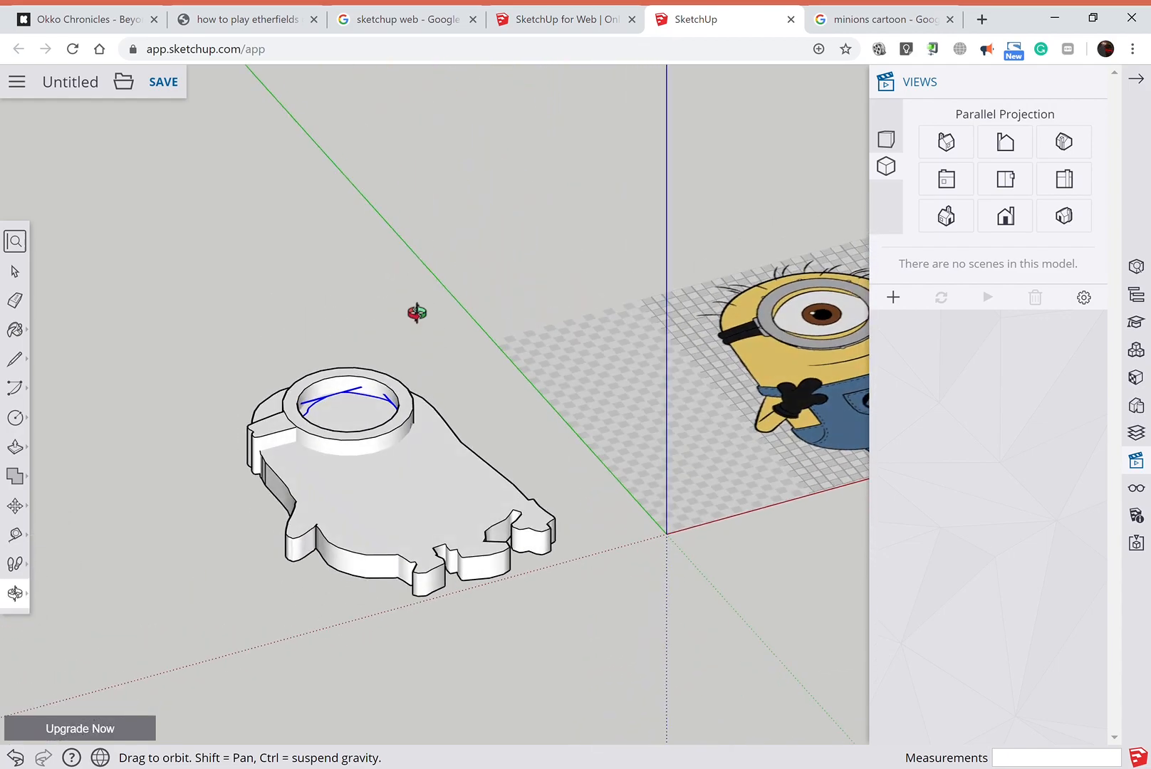
{"action": "left_click", "coordinate": [15, 447]}
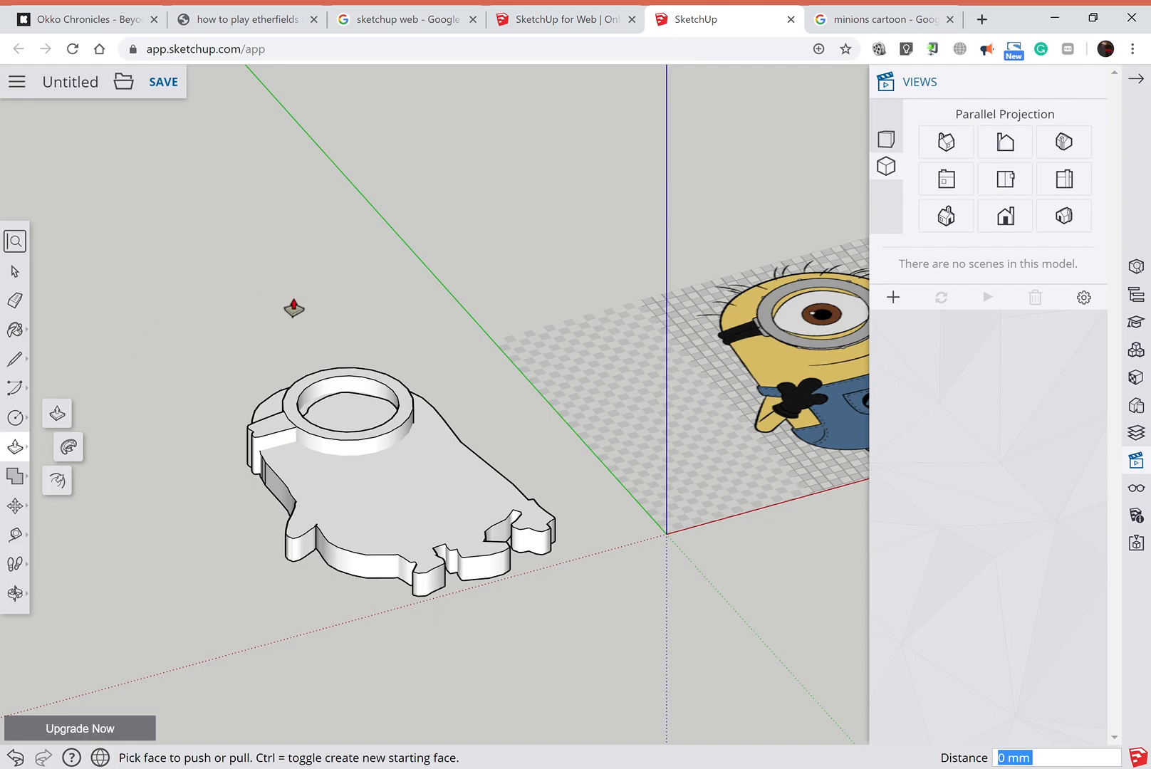
{"action": "left_click", "coordinate": [15, 271]}
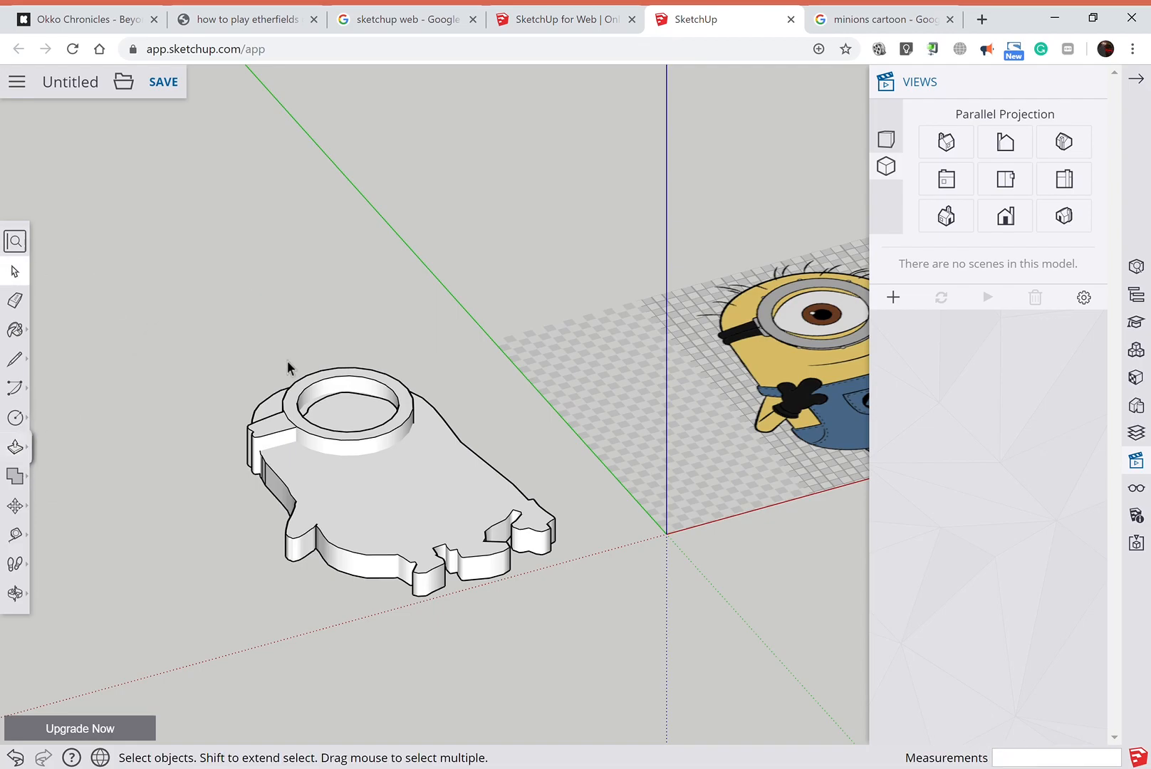
{"action": "right_click", "coordinate": [340, 428]}
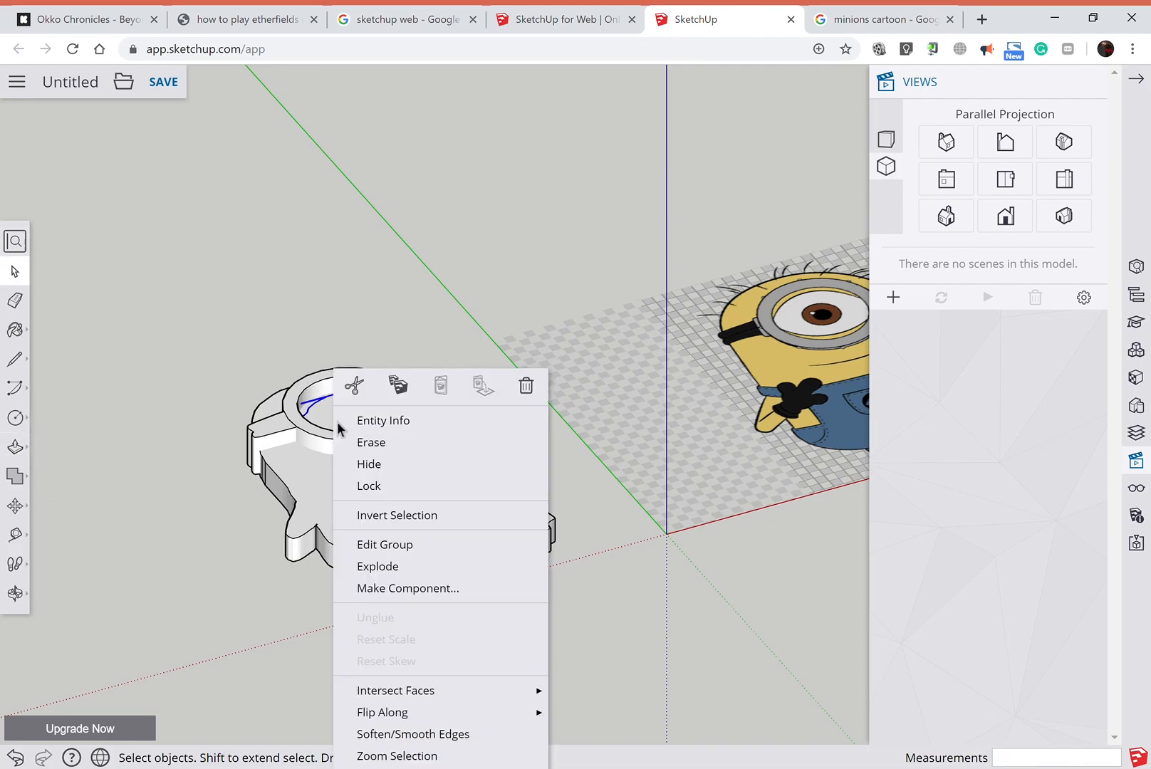
{"action": "left_click", "coordinate": [401, 567]}
Push/pull the eye's face inside the goggle ring upward by about 87 mm.
{"action": "left_click", "coordinate": [15, 447]}
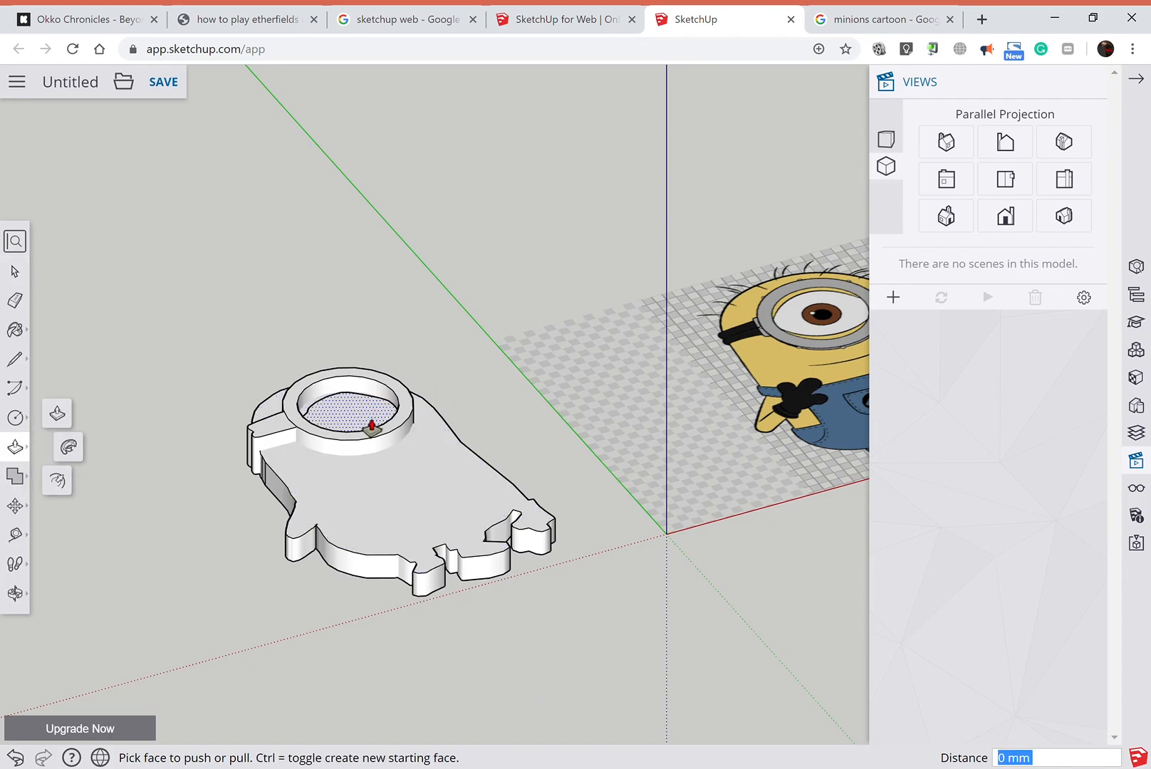
{"action": "left_click", "coordinate": [370, 425]}
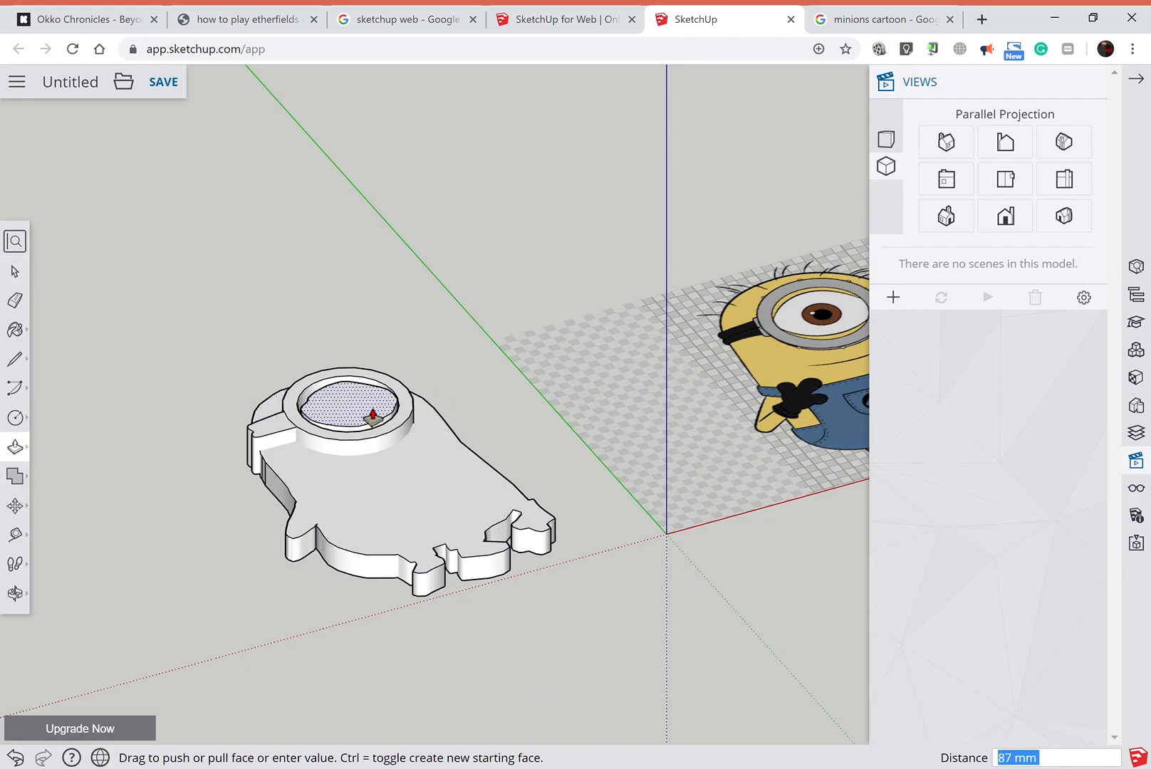
{"action": "left_click", "coordinate": [373, 417]}
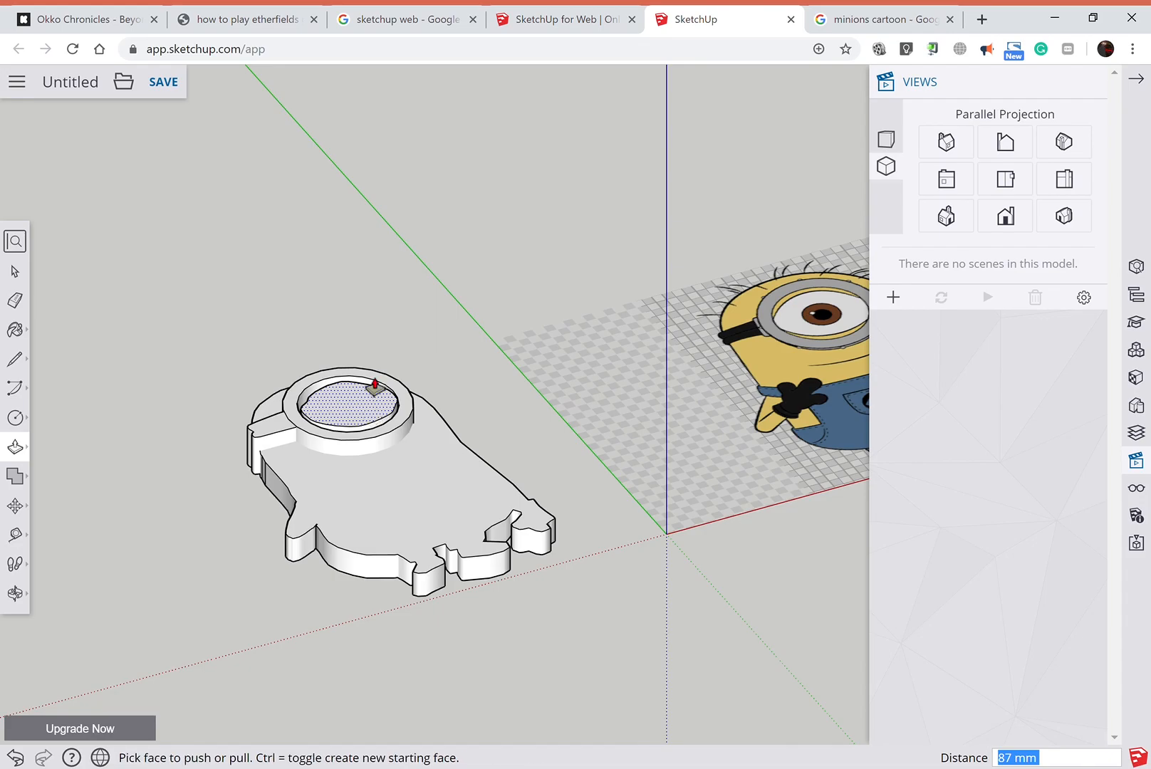
{"action": "left_click", "coordinate": [15, 271]}
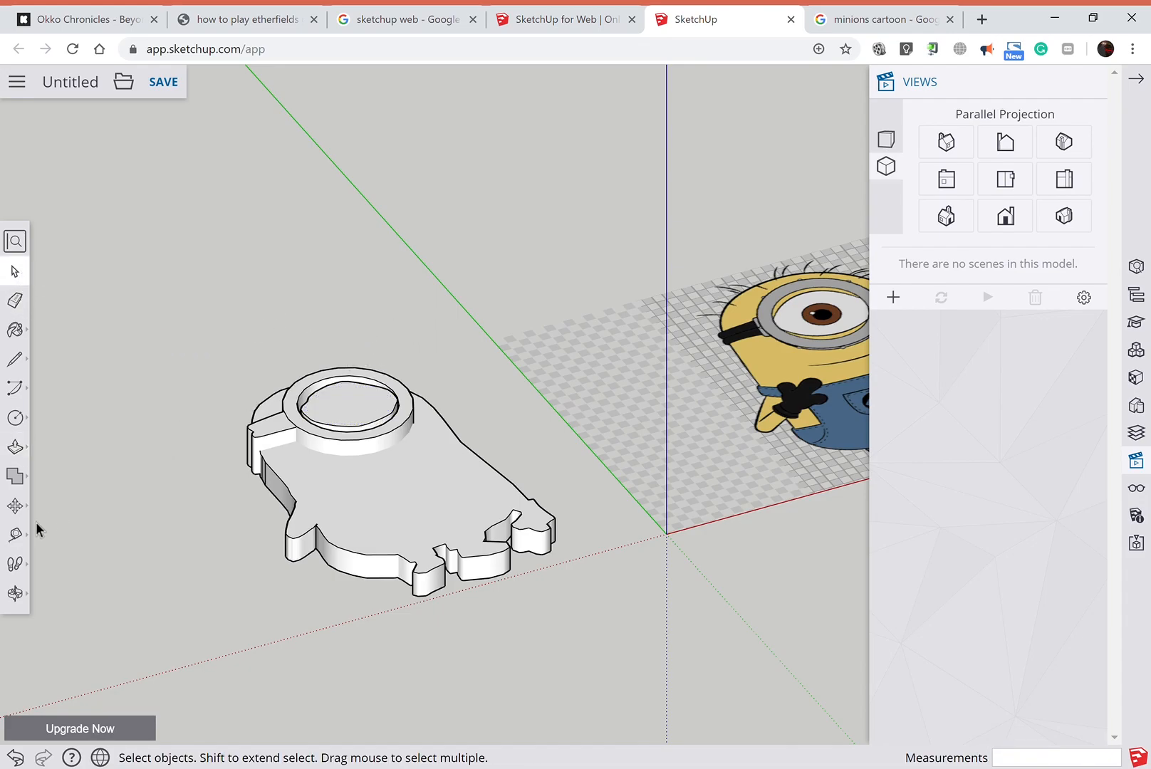
In the Top view, draw two concentric circles at the centre of the eye's face, with radii of about 185 mm and 152 mm.
{"action": "left_click", "coordinate": [15, 593]}
{"action": "left_click_drag", "start_coordinate": [547, 364], "coordinate": [607, 444]}
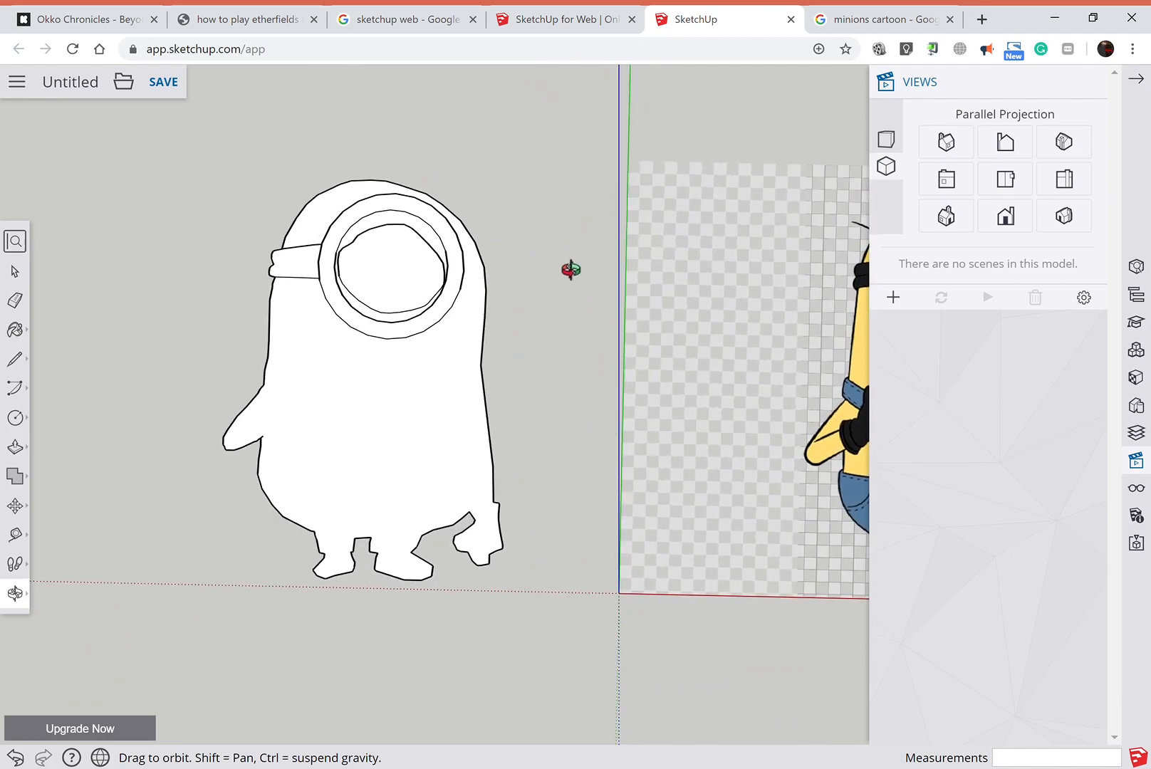
{"action": "left_click", "coordinate": [1005, 179]}
{"action": "scroll", "coordinate": [699, 290], "scroll_direction": "up", "scroll_amount": 3}
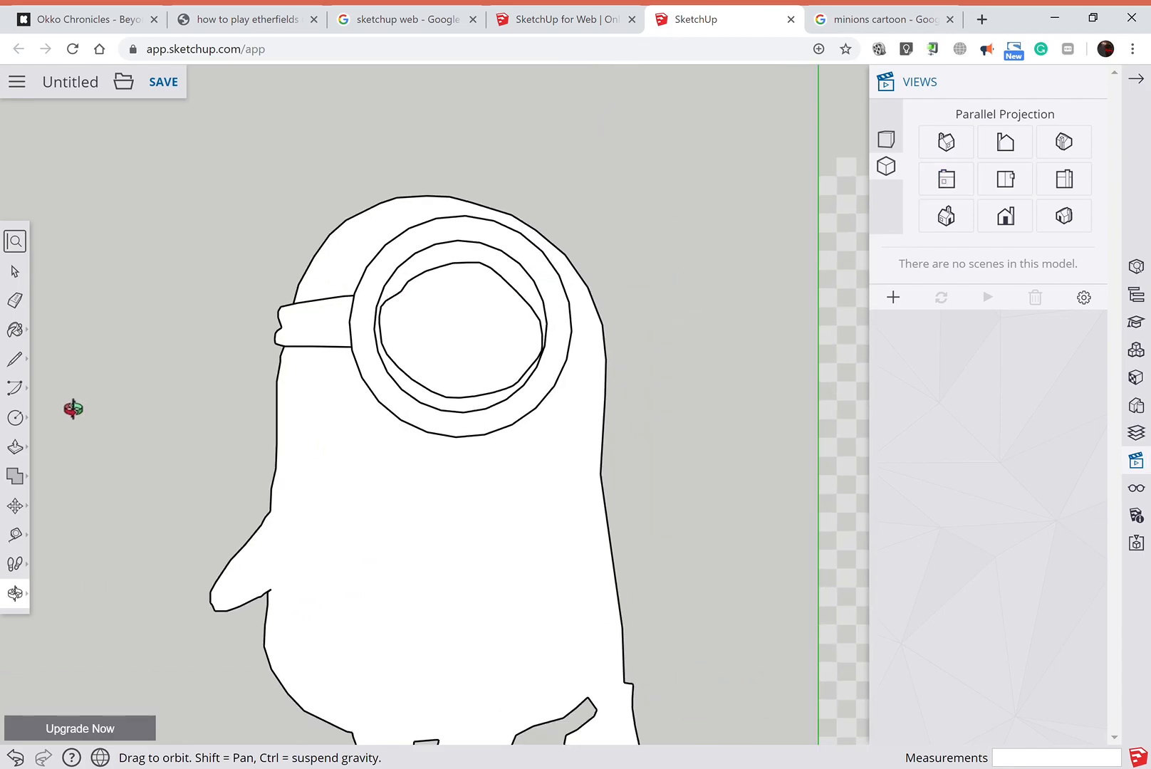
{"action": "left_click", "coordinate": [29, 426]}
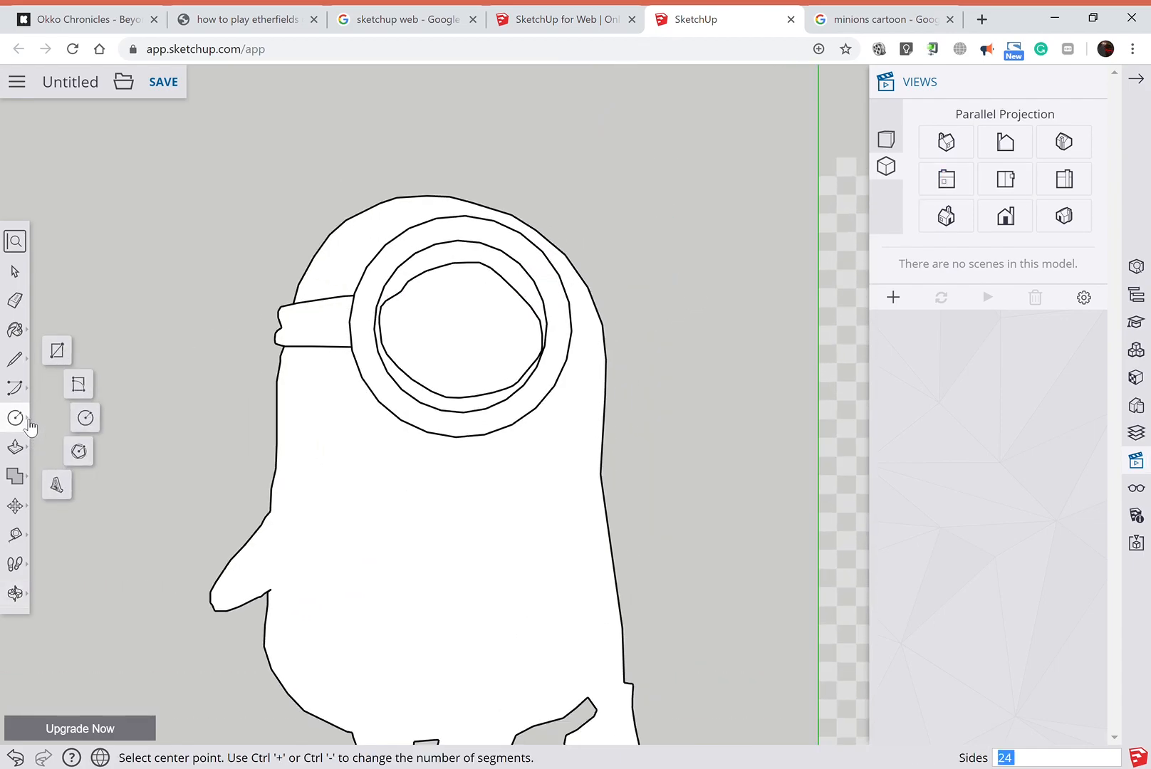
{"action": "scroll", "coordinate": [118, 418], "scroll_direction": "down", "scroll_amount": 4}
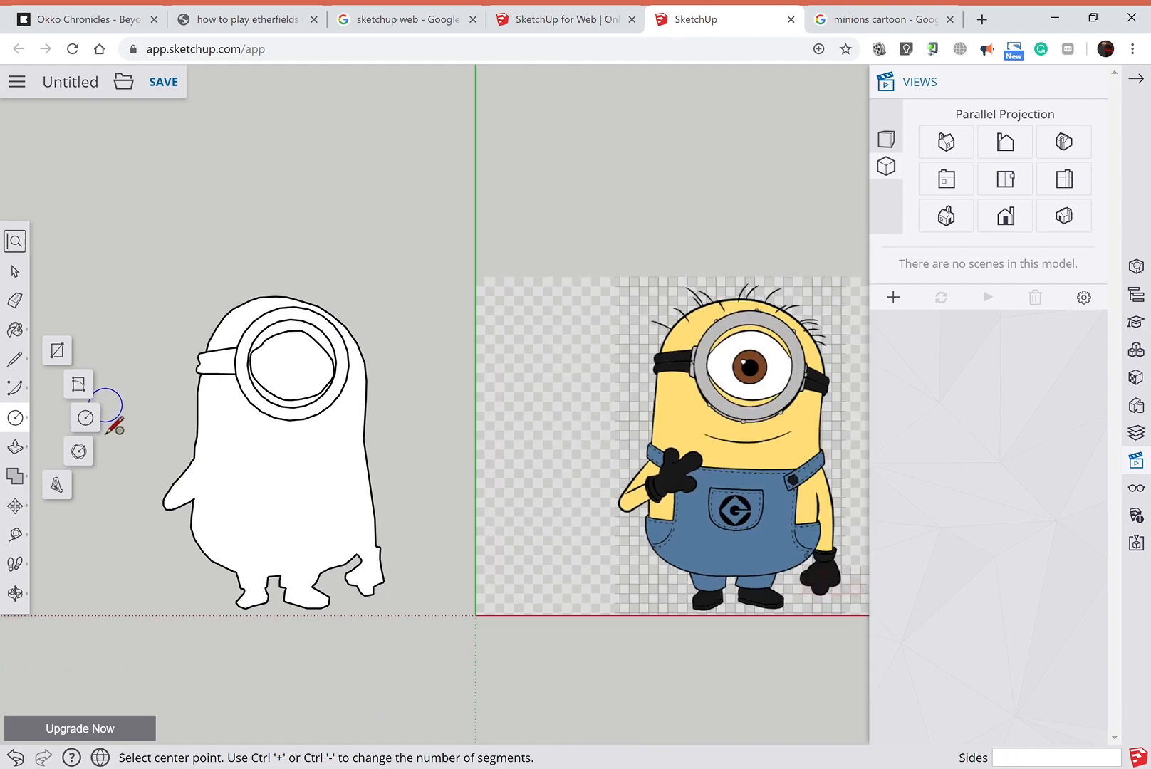
{"action": "scroll", "coordinate": [236, 356], "scroll_direction": "up", "scroll_amount": 3}
{"action": "scroll", "coordinate": [236, 356], "scroll_direction": "up", "scroll_amount": 2}
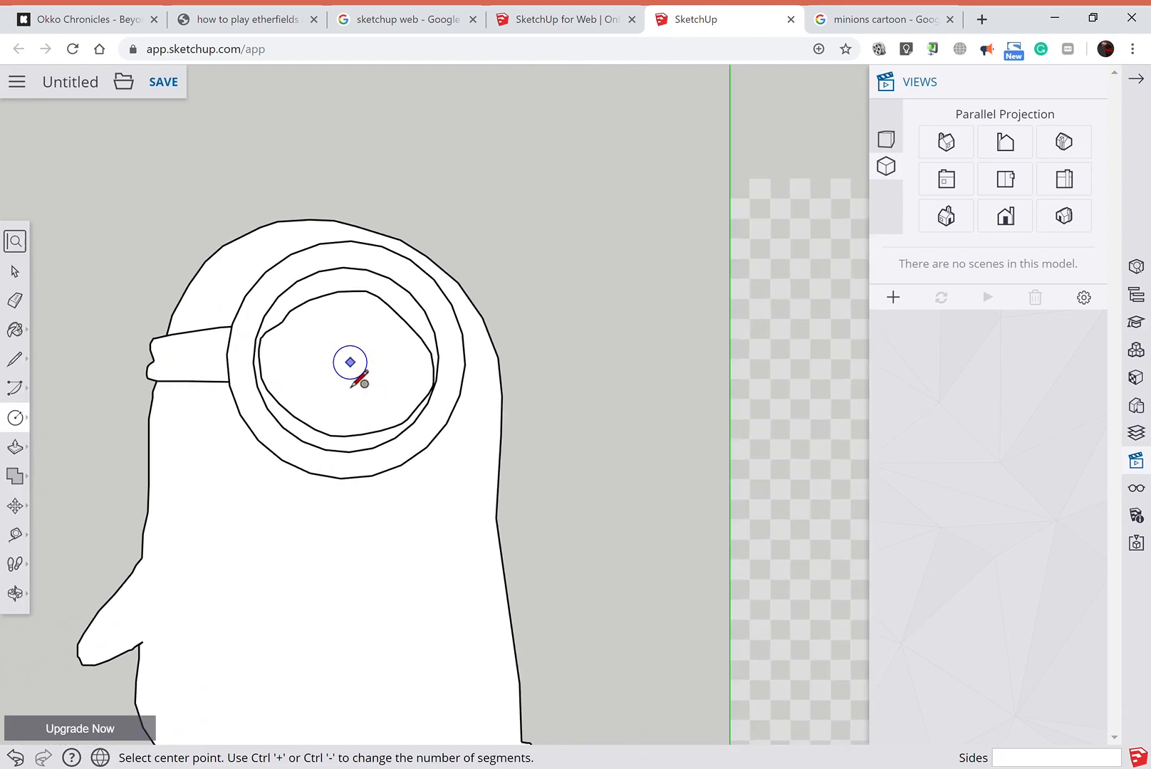
{"action": "left_click", "coordinate": [348, 364]}
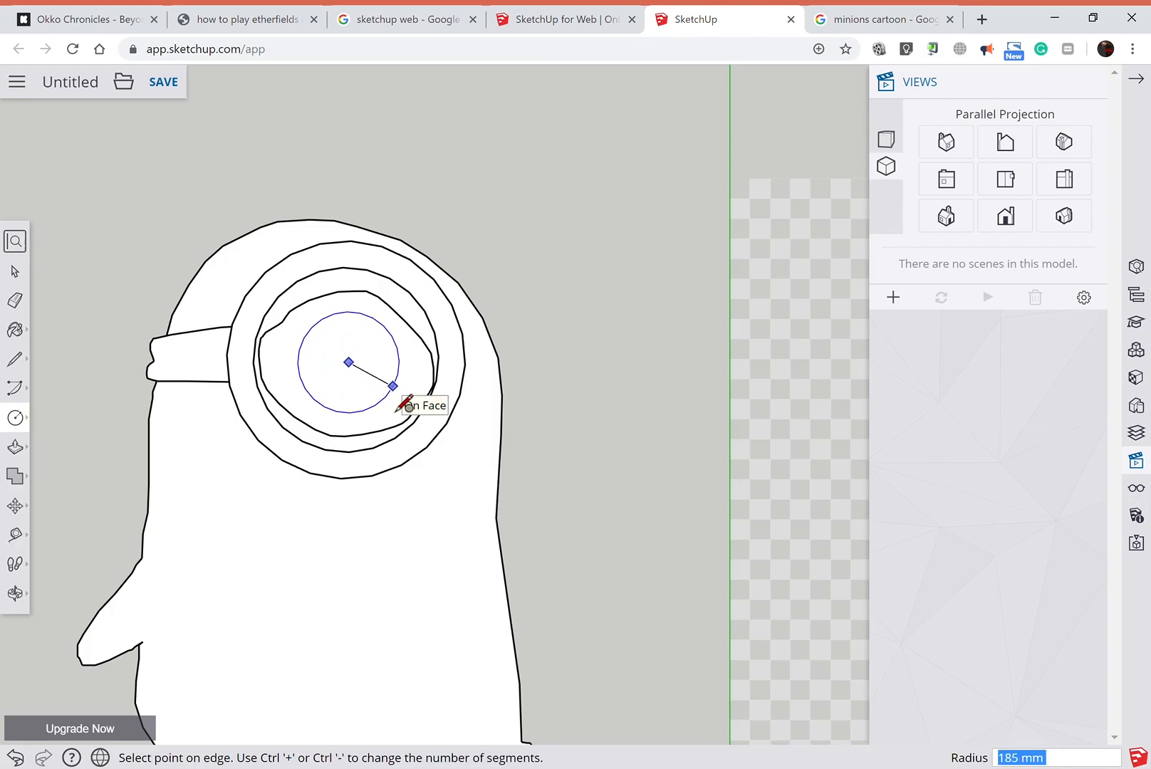
{"action": "left_click", "coordinate": [397, 410]}
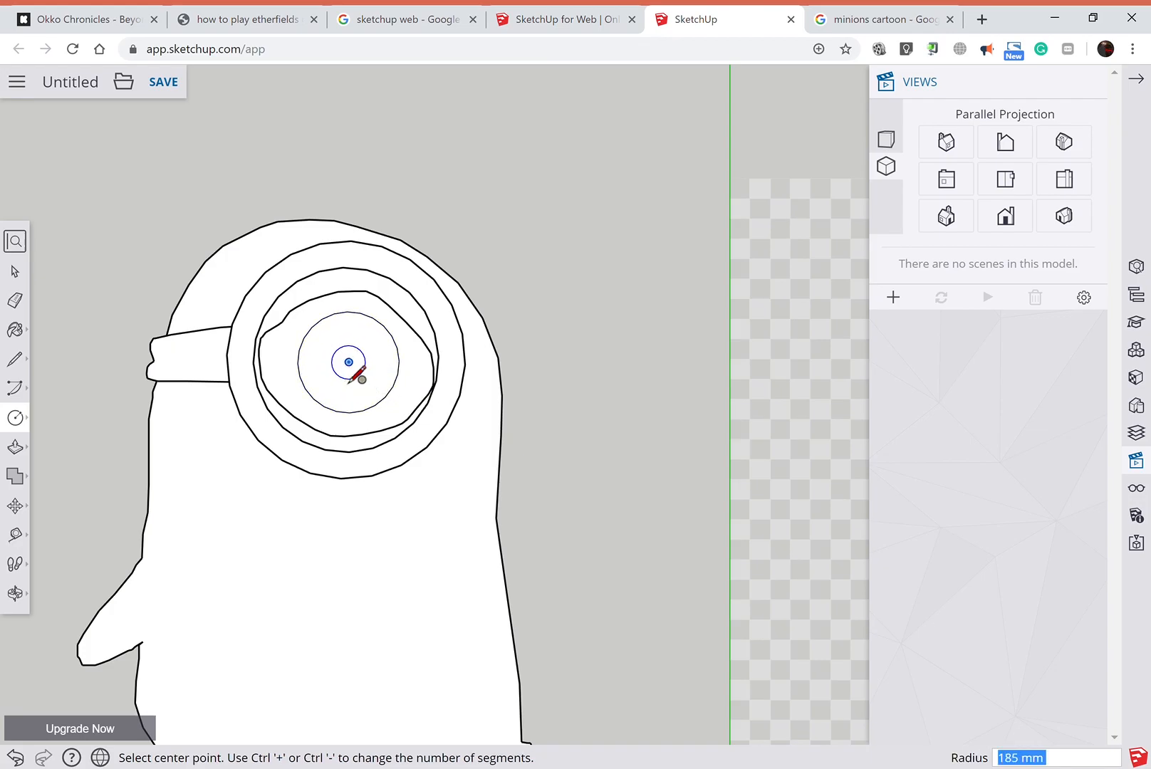
{"action": "left_click", "coordinate": [349, 363]}
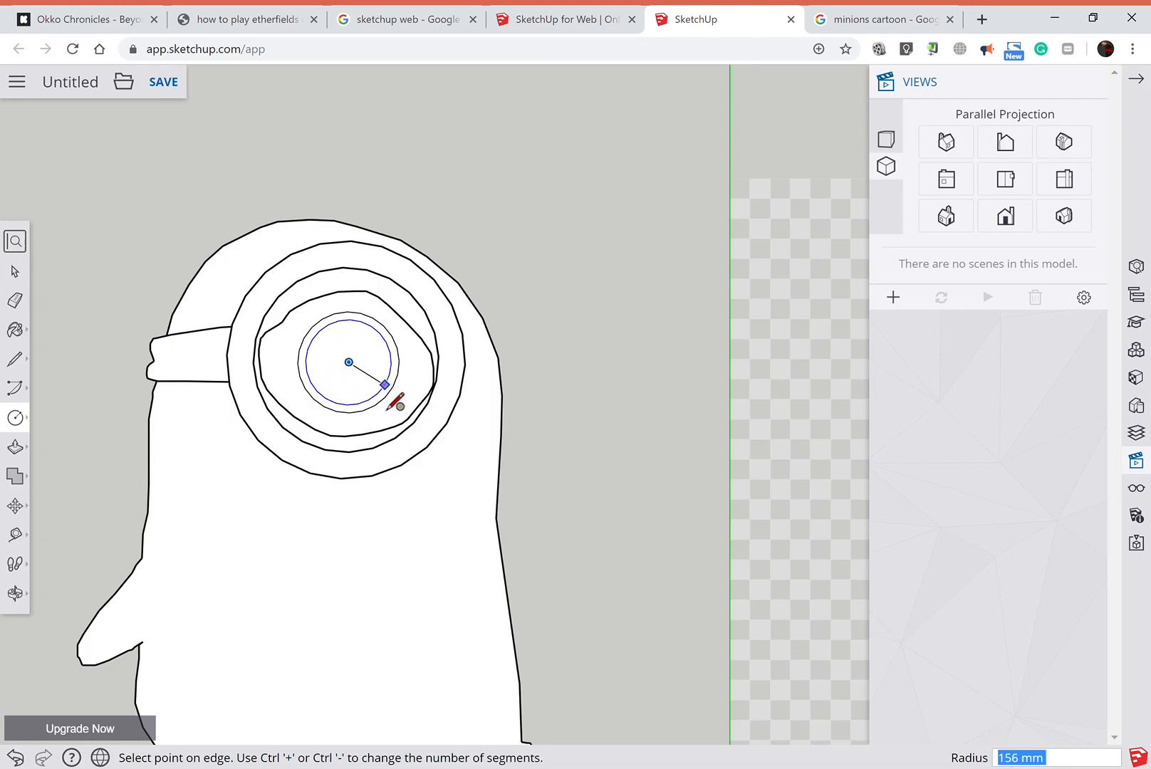
{"action": "left_click", "coordinate": [385, 389]}
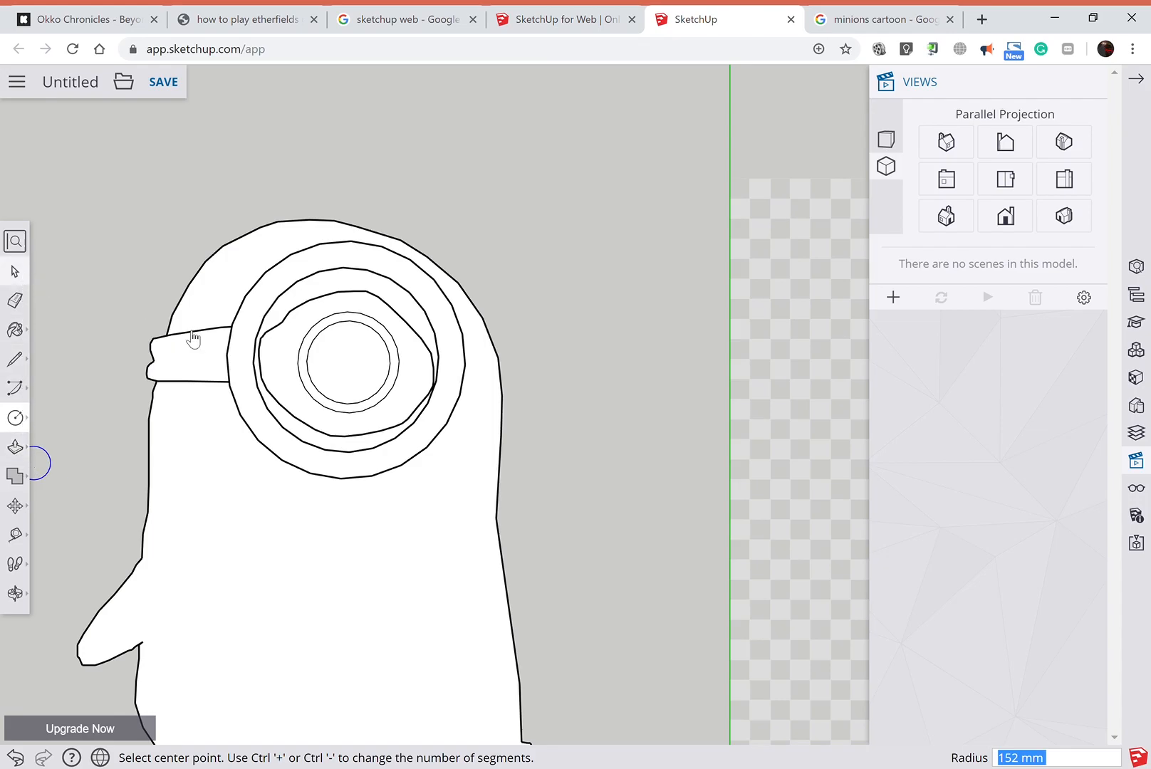
Push/pull the narrow ring between the eye's two concentric circles down by about 39 mm to form a groove around the iris.
{"action": "key", "text": "space"}
{"action": "left_click", "coordinate": [320, 400]}
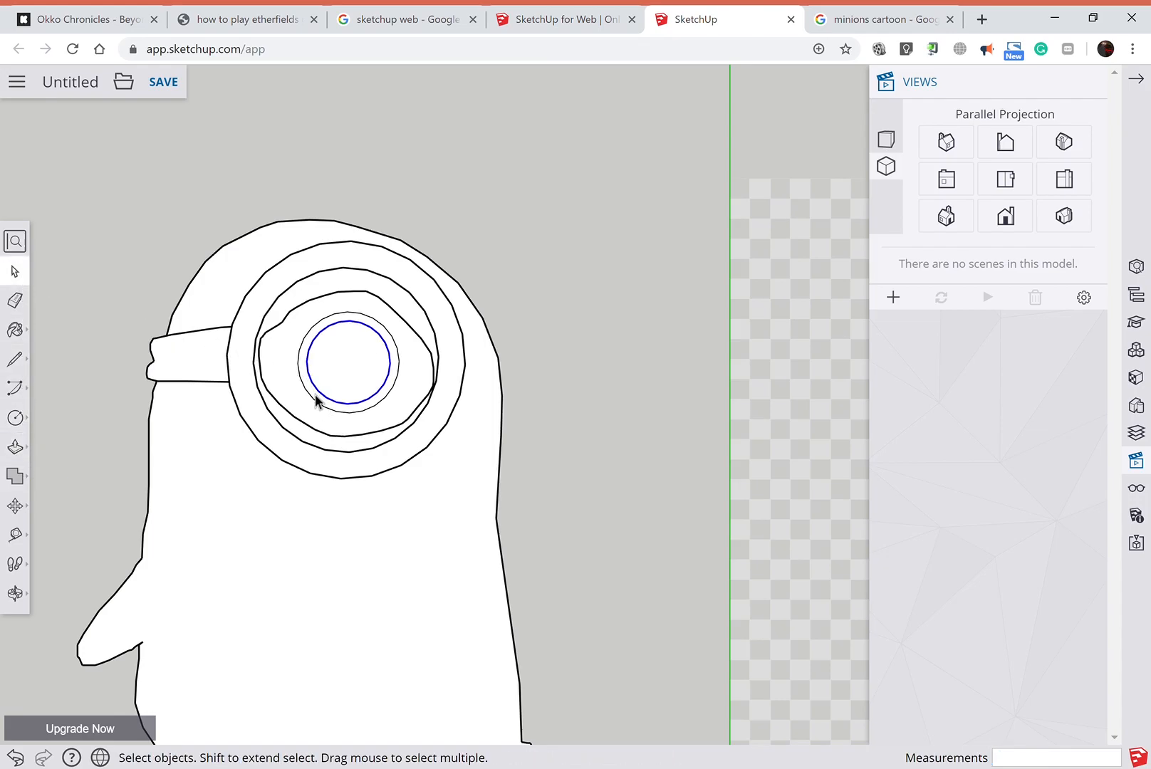
{"action": "left_click", "coordinate": [315, 394]}
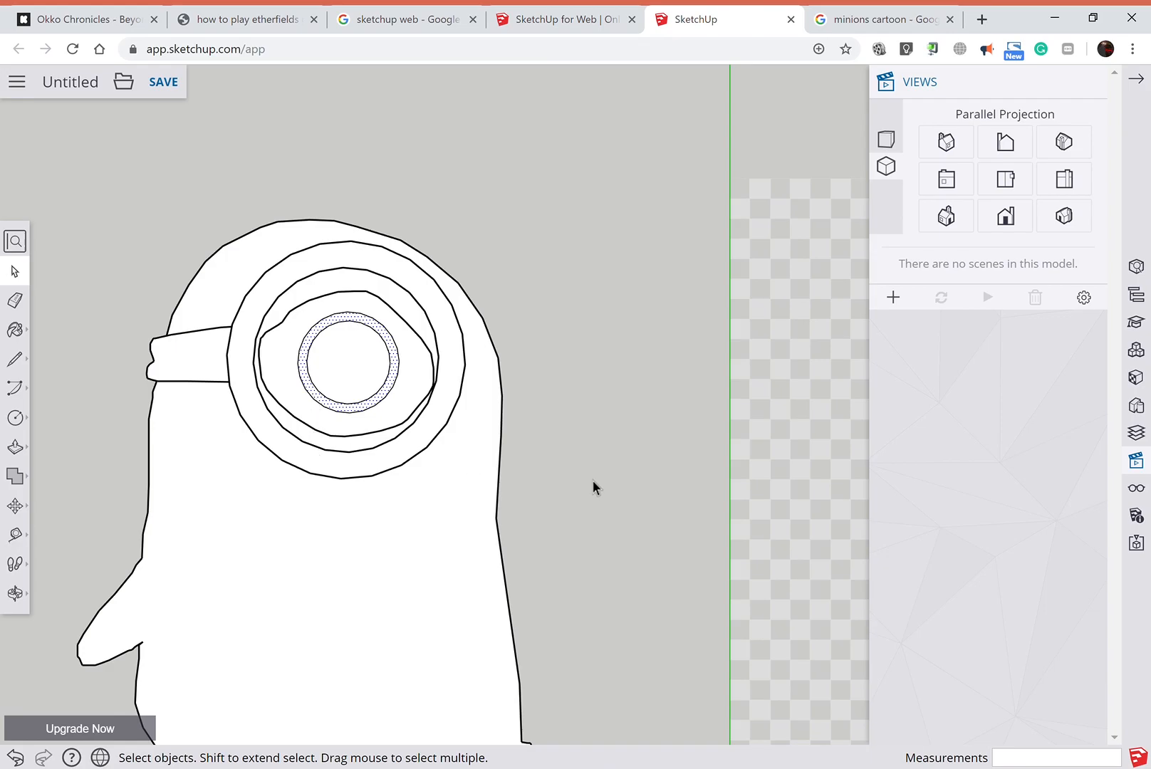
{"action": "left_click", "coordinate": [15, 593]}
{"action": "left_click_drag", "start_coordinate": [555, 579], "coordinate": [671, 320]}
{"action": "left_click", "coordinate": [15, 446]}
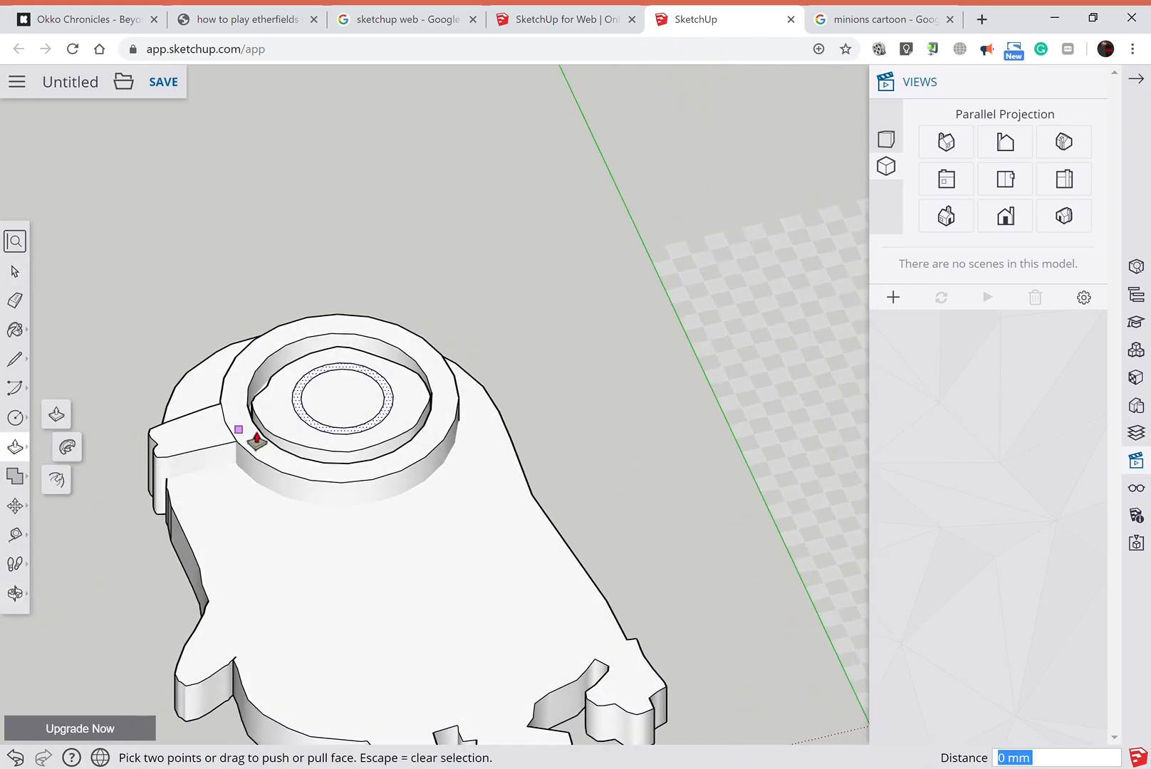
{"action": "left_click", "coordinate": [318, 430]}
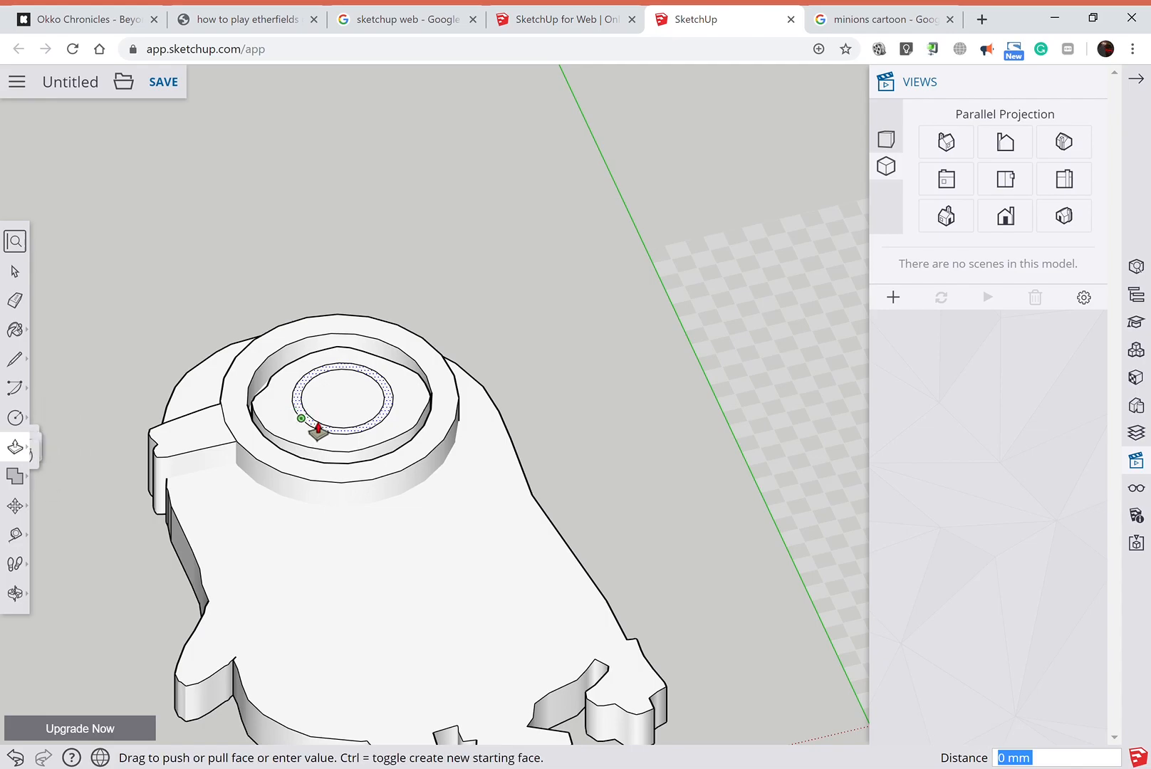
{"action": "left_click", "coordinate": [317, 442]}
{"action": "scroll", "coordinate": [318, 442], "scroll_direction": "up", "scroll_amount": 6}
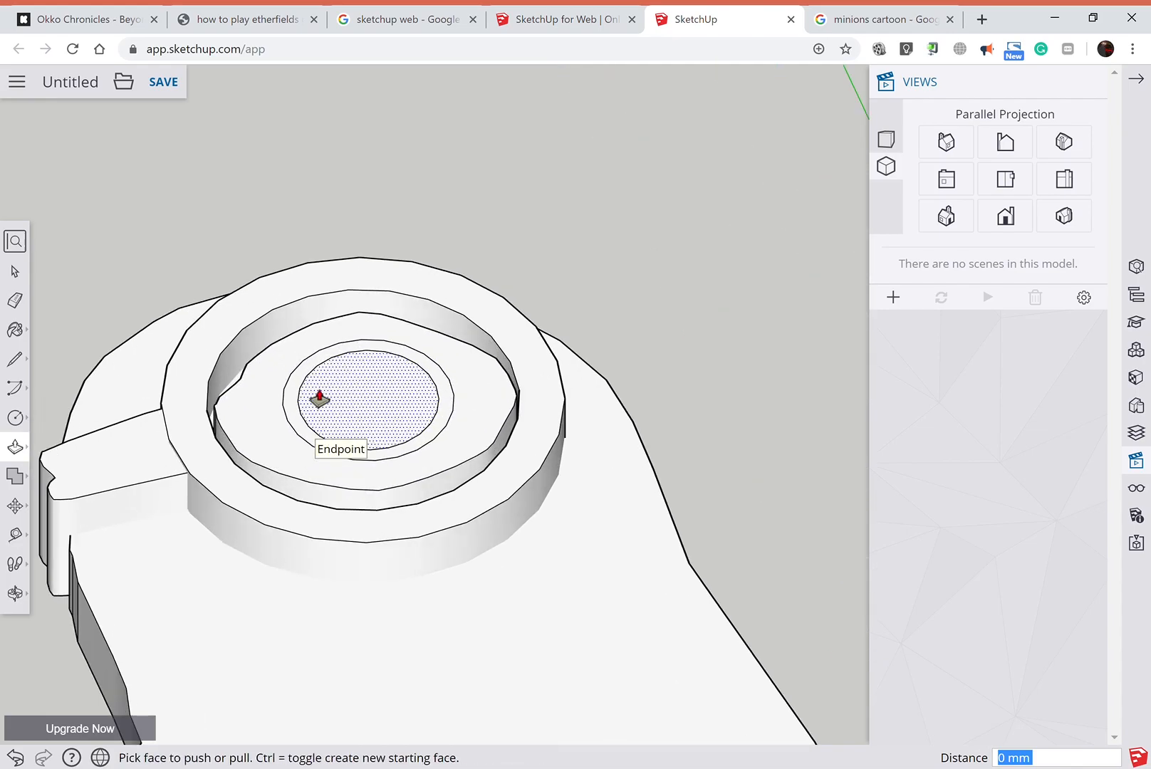
{"action": "left_click", "coordinate": [301, 428]}
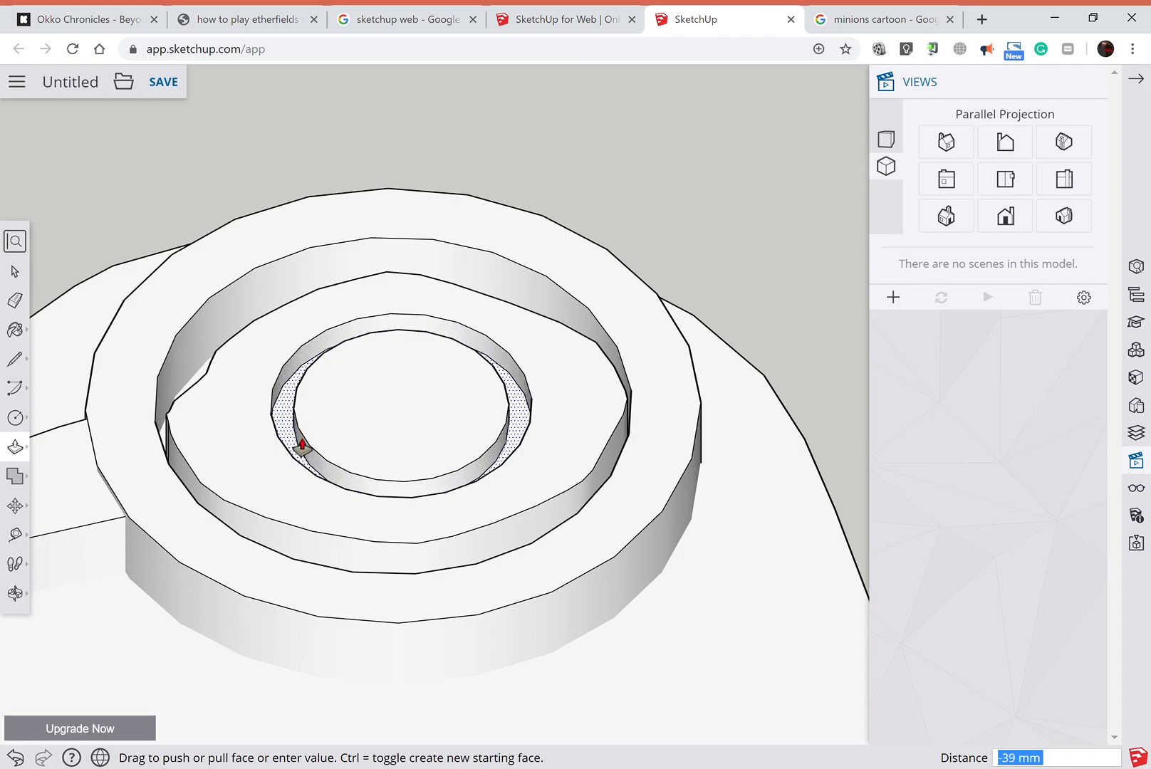
{"action": "left_click", "coordinate": [302, 446]}
{"action": "scroll", "coordinate": [310, 431], "scroll_direction": "down", "scroll_amount": 6}
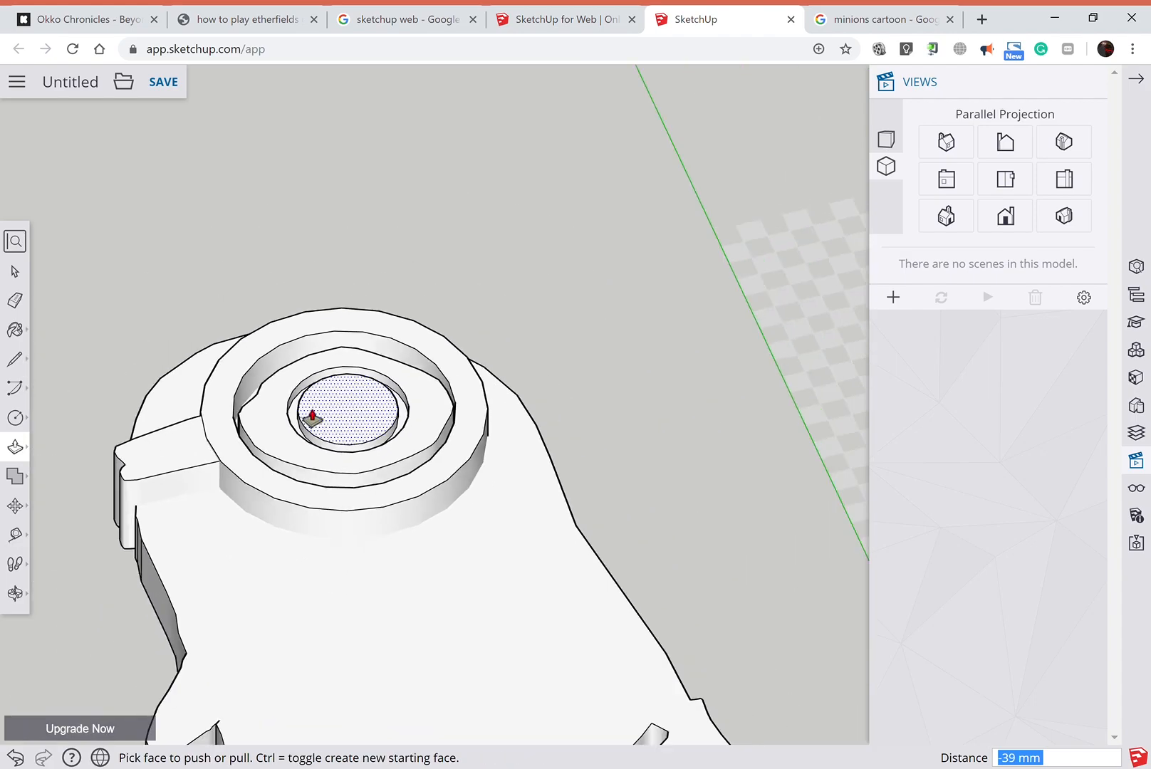
In the Top view, trace the blue overalls on the minion image with a closed freehand outline, including the shoulder straps and trouser legs.
{"action": "left_click", "coordinate": [15, 271]}
{"action": "left_click", "coordinate": [15, 593]}
{"action": "left_click_drag", "start_coordinate": [560, 513], "coordinate": [548, 441]}
{"action": "left_click", "coordinate": [1010, 175]}
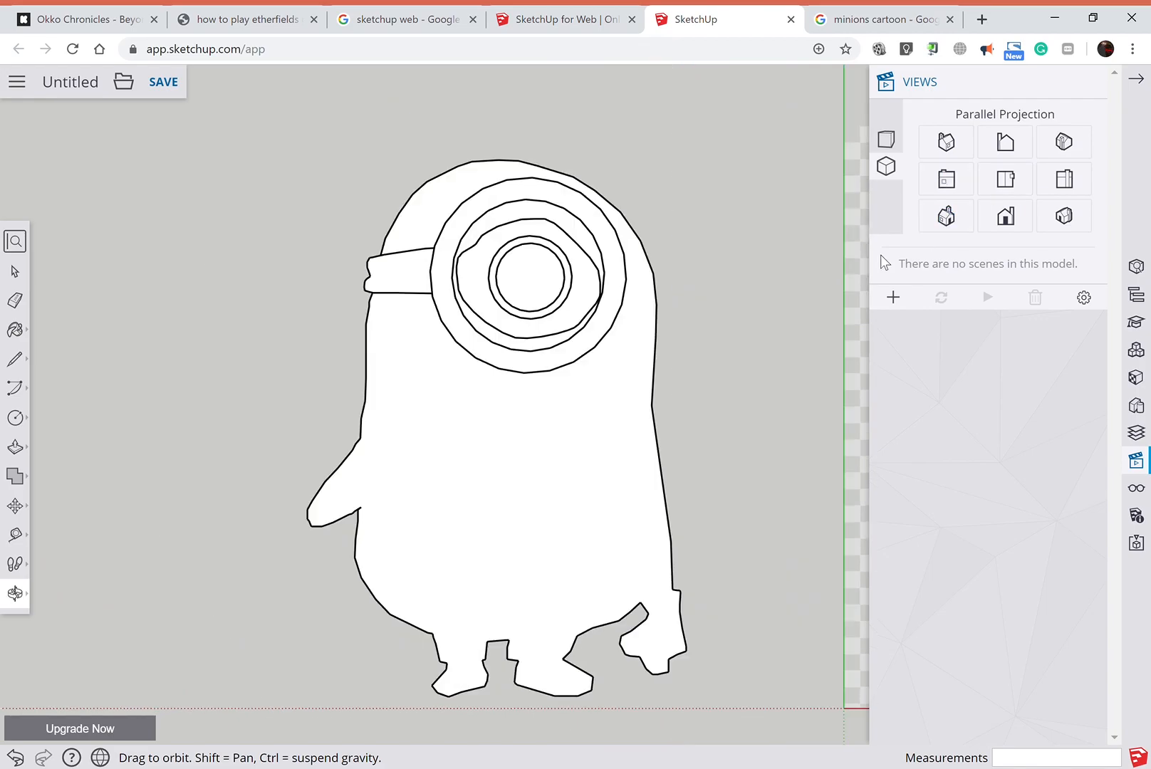
{"action": "scroll", "coordinate": [720, 341], "scroll_direction": "down", "scroll_amount": 5}
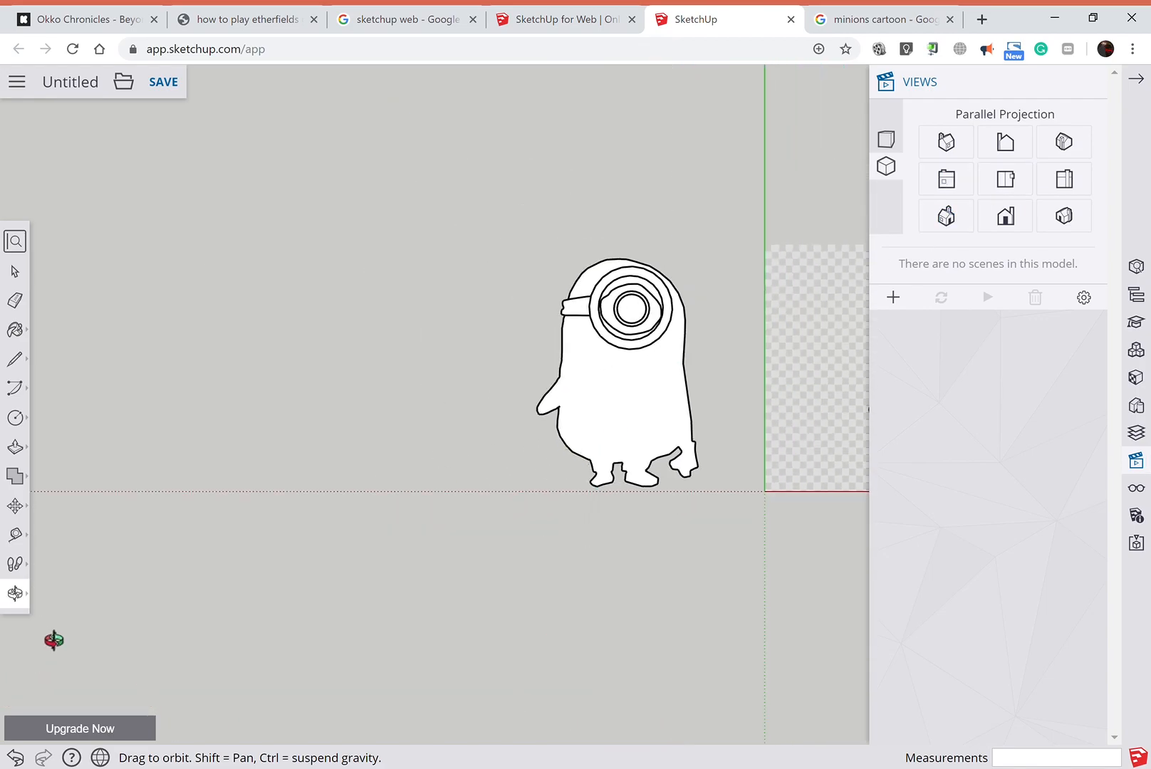
{"action": "left_click", "coordinate": [17, 592]}
{"action": "left_click", "coordinate": [80, 559]}
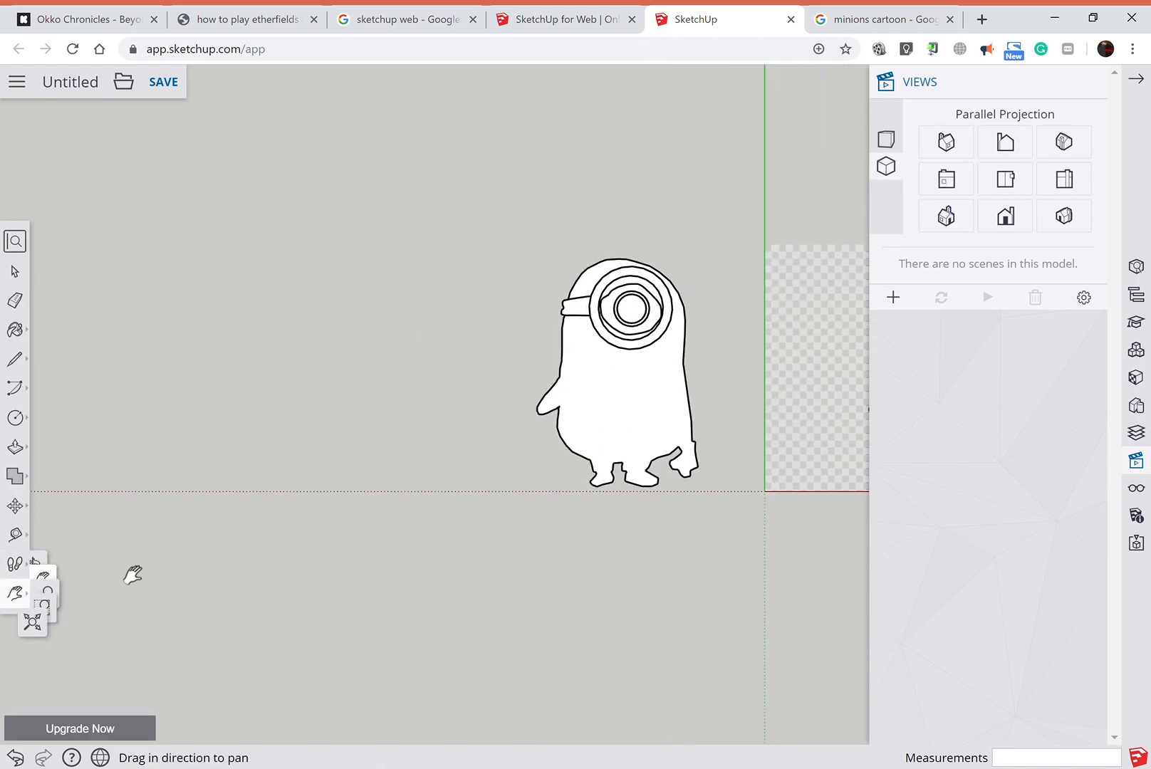
{"action": "left_click_drag", "start_coordinate": [783, 550], "coordinate": [496, 594]}
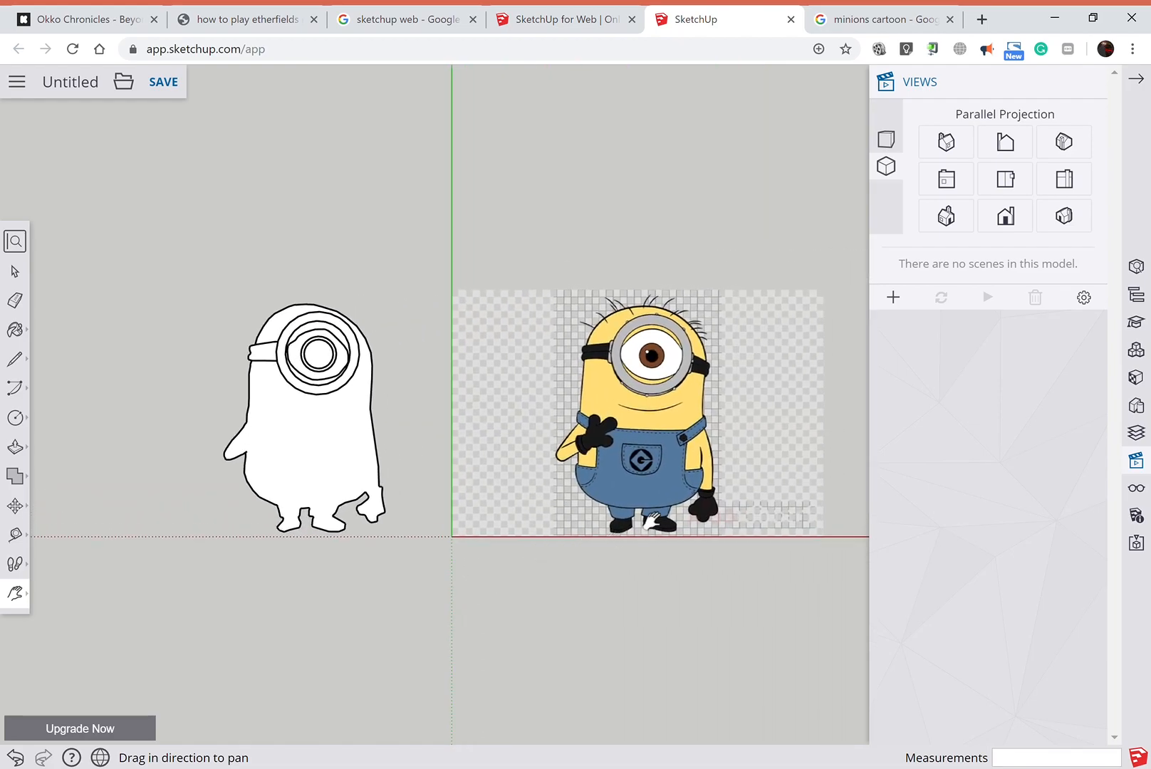
{"action": "scroll", "coordinate": [650, 524], "scroll_direction": "up", "scroll_amount": 3}
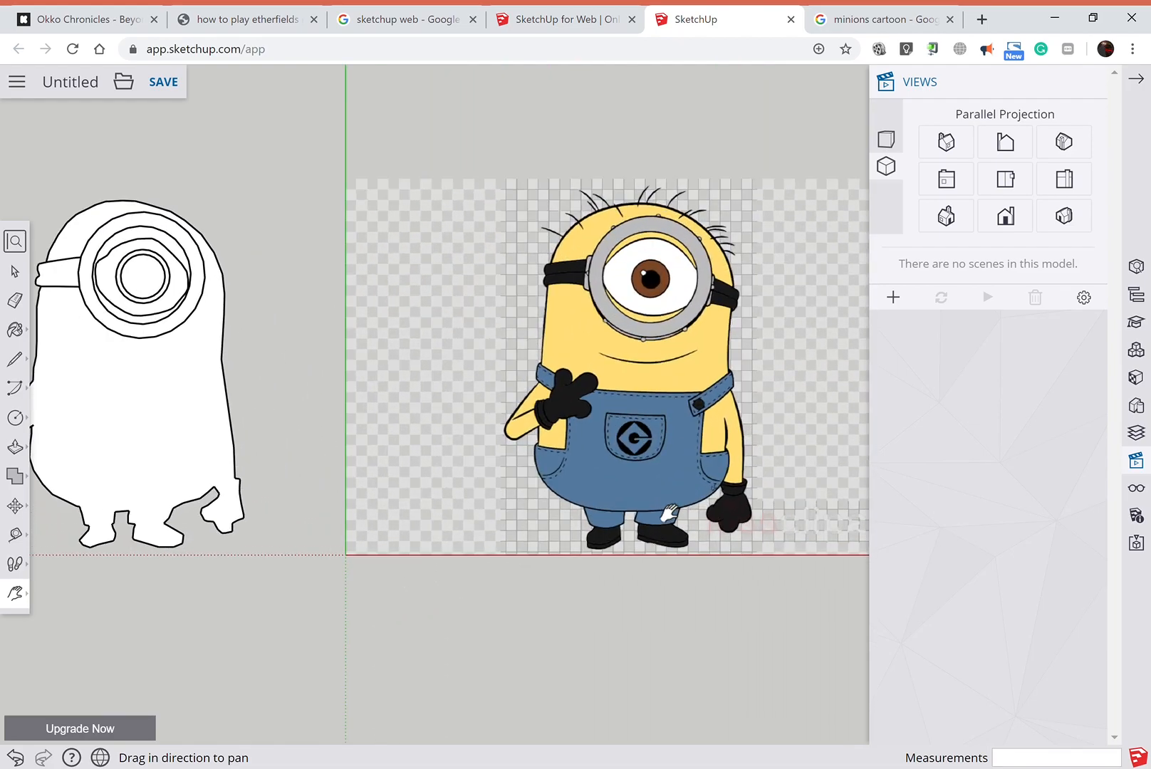
{"action": "scroll", "coordinate": [669, 512], "scroll_direction": "up", "scroll_amount": 2}
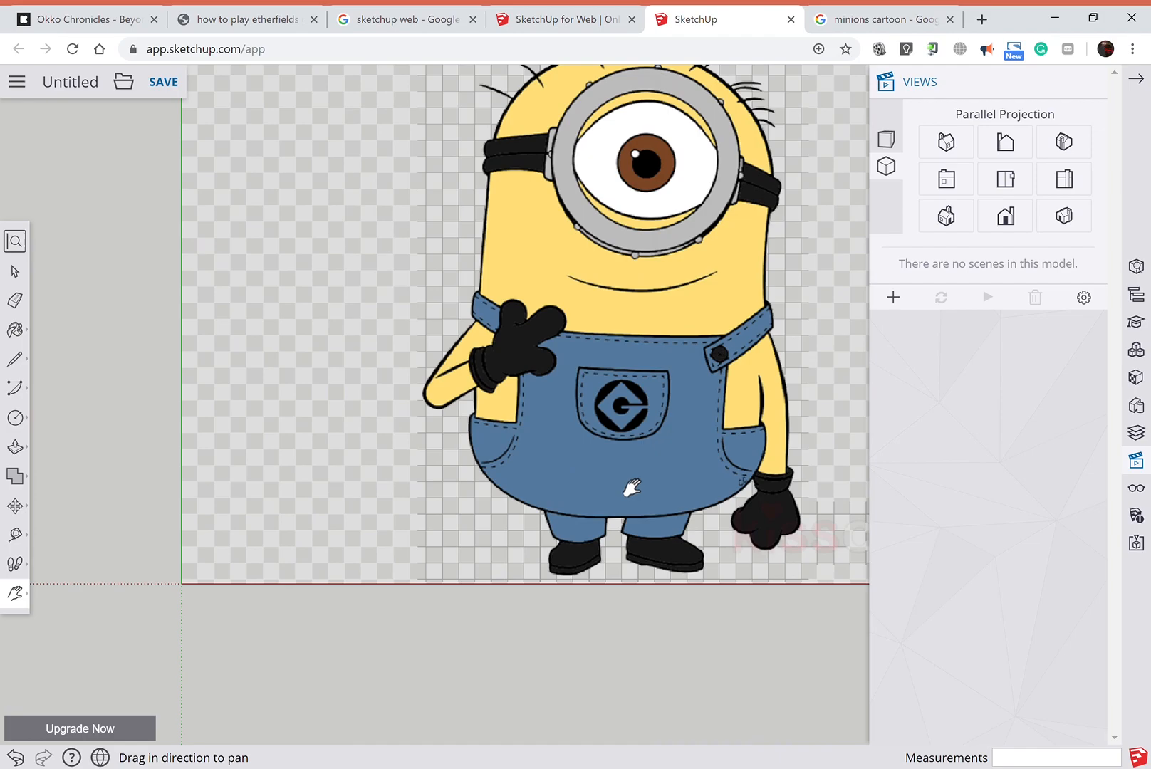
{"action": "left_click", "coordinate": [29, 364]}
{"action": "left_click", "coordinate": [56, 376]}
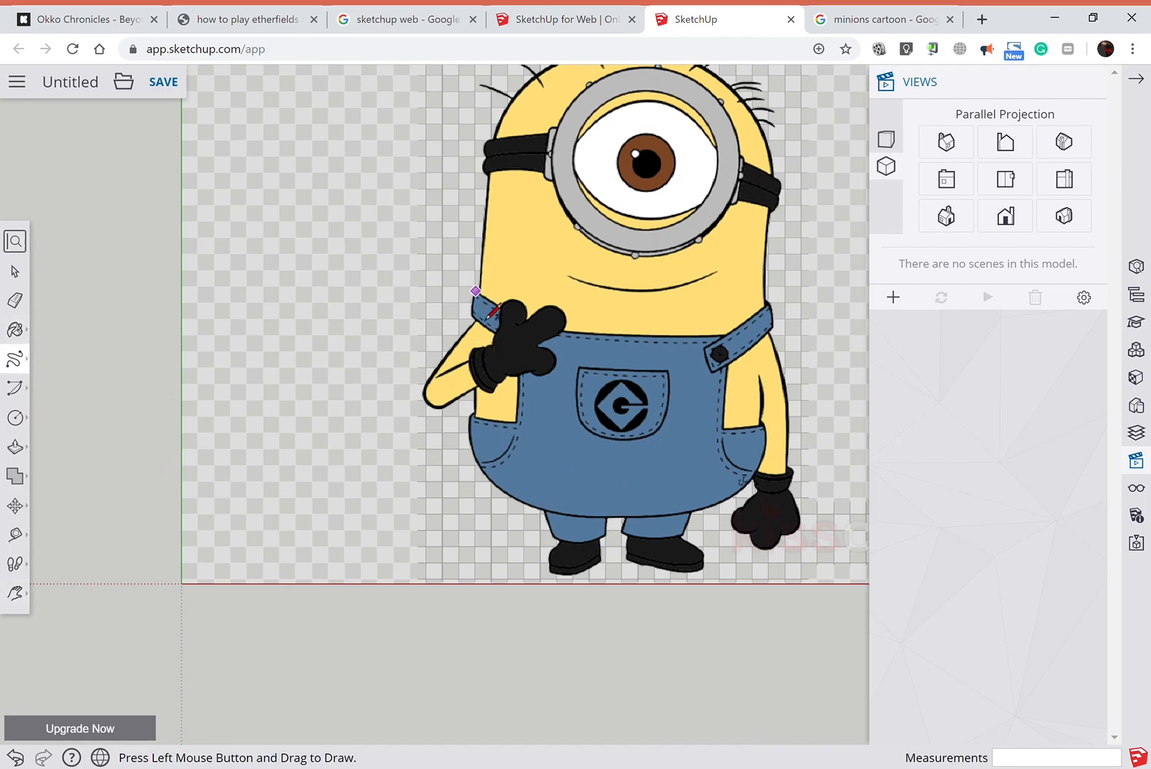
{"action": "left_click_drag", "start_coordinate": [546, 323], "coordinate": [628, 335]}
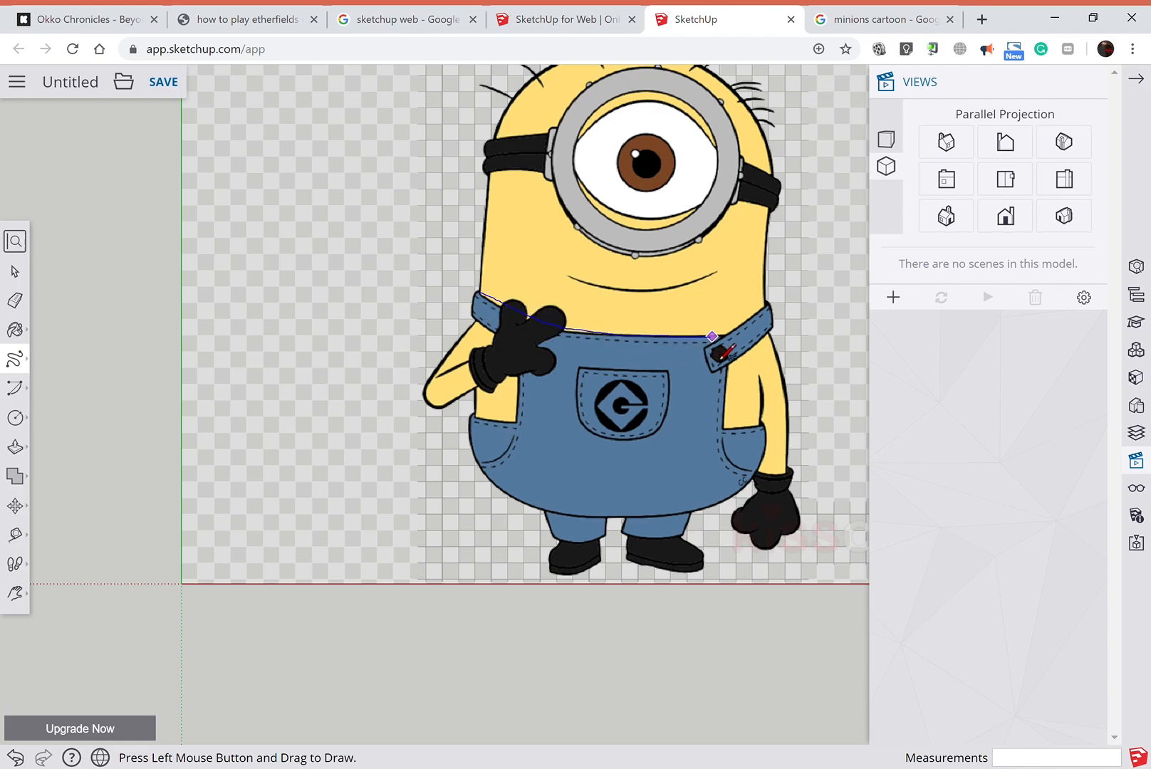
{"action": "mouse_move", "coordinate": [747, 341]}
{"action": "left_mouse_down"}
{"action": "mouse_move", "coordinate": [776, 321]}
{"action": "mouse_move", "coordinate": [738, 347]}
{"action": "mouse_move", "coordinate": [729, 394]}
{"action": "left_mouse_up"}
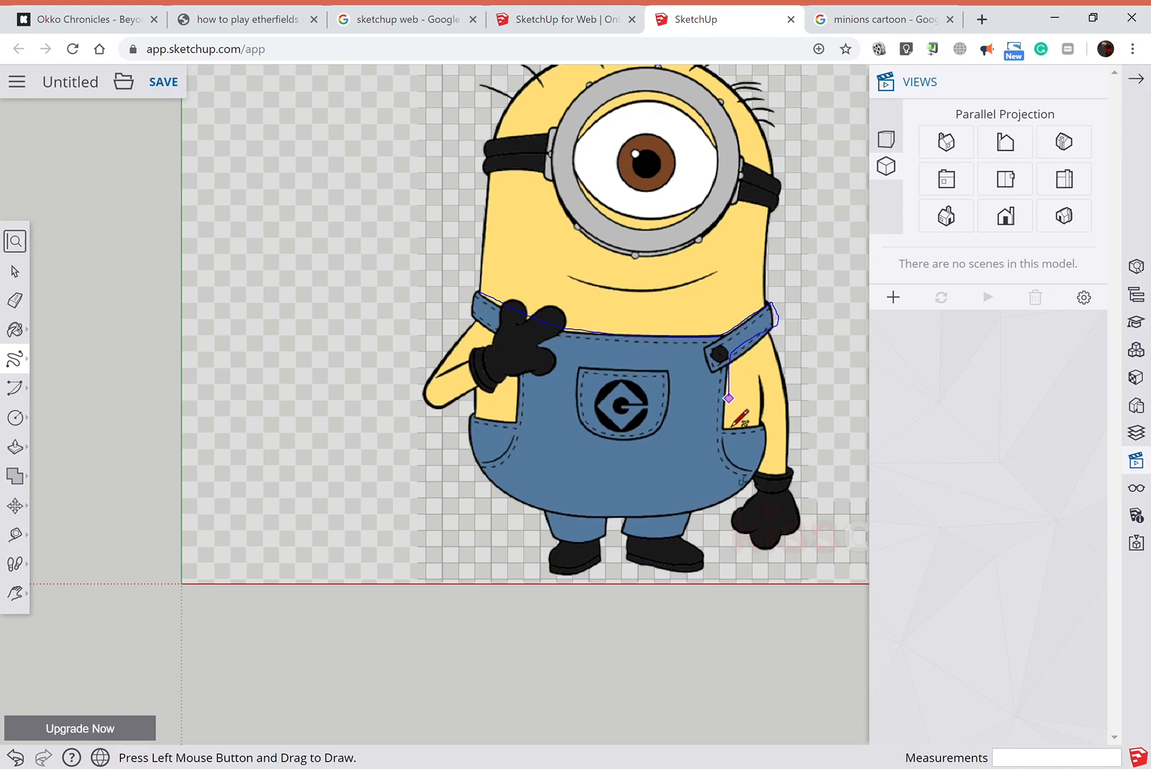
{"action": "mouse_move", "coordinate": [741, 451]}
{"action": "left_mouse_down"}
{"action": "mouse_move", "coordinate": [762, 456]}
{"action": "mouse_move", "coordinate": [764, 475]}
{"action": "mouse_move", "coordinate": [695, 511]}
{"action": "left_mouse_up"}
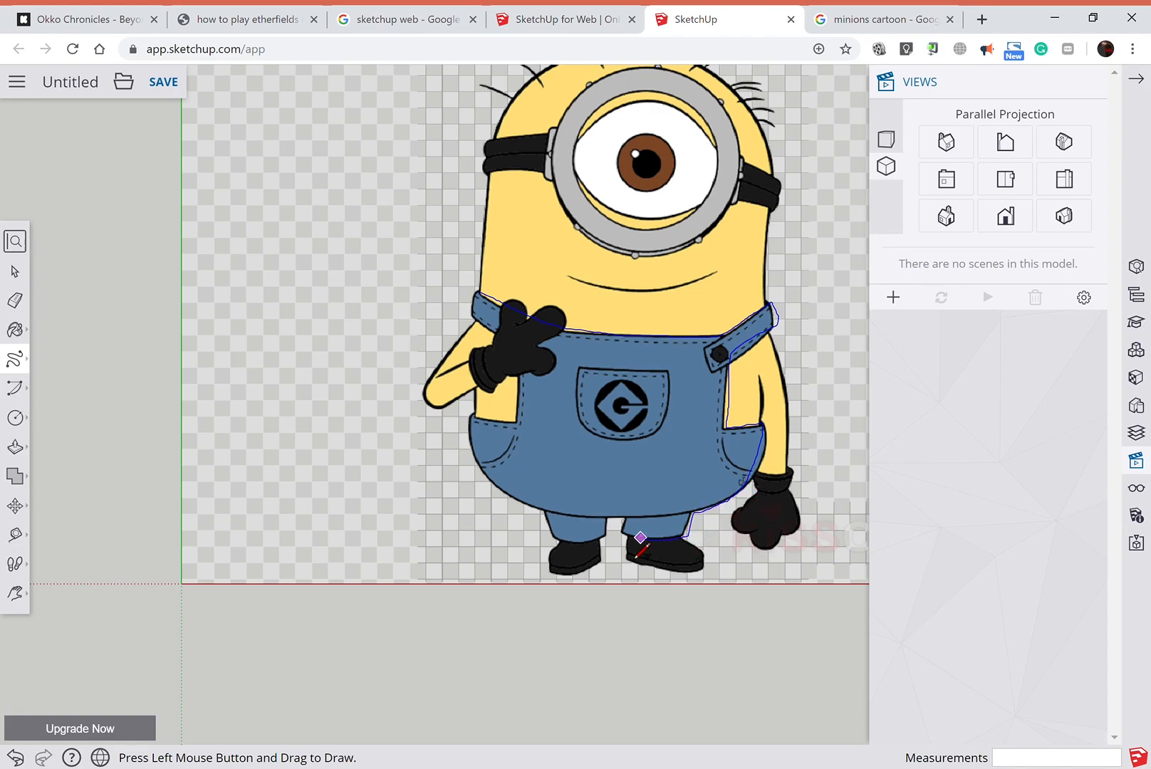
{"action": "mouse_move", "coordinate": [622, 532]}
{"action": "left_mouse_down"}
{"action": "mouse_move", "coordinate": [625, 520]}
{"action": "mouse_move", "coordinate": [601, 518]}
{"action": "mouse_move", "coordinate": [602, 538]}
{"action": "mouse_move", "coordinate": [501, 510]}
{"action": "left_mouse_up"}
{"action": "mouse_move", "coordinate": [468, 427]}
{"action": "left_mouse_down"}
{"action": "mouse_move", "coordinate": [511, 421]}
{"action": "mouse_move", "coordinate": [512, 374]}
{"action": "left_mouse_up"}
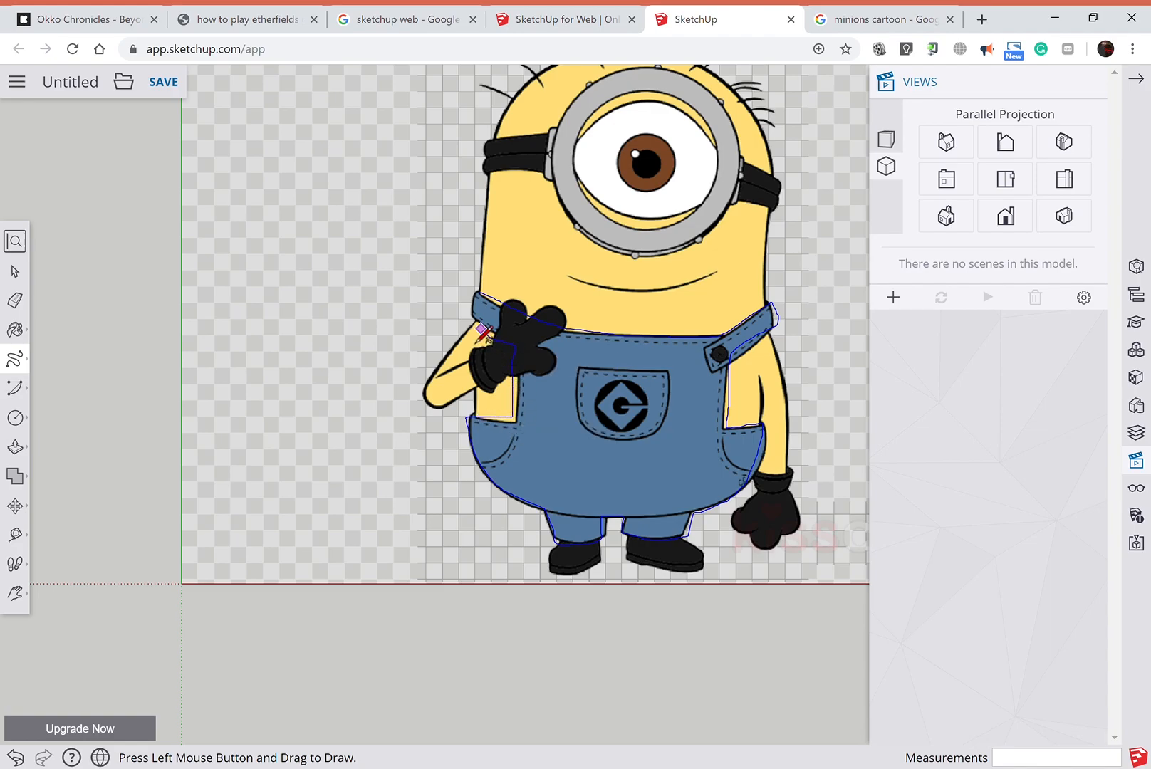
{"action": "left_click_drag", "start_coordinate": [488, 314], "coordinate": [480, 291]}
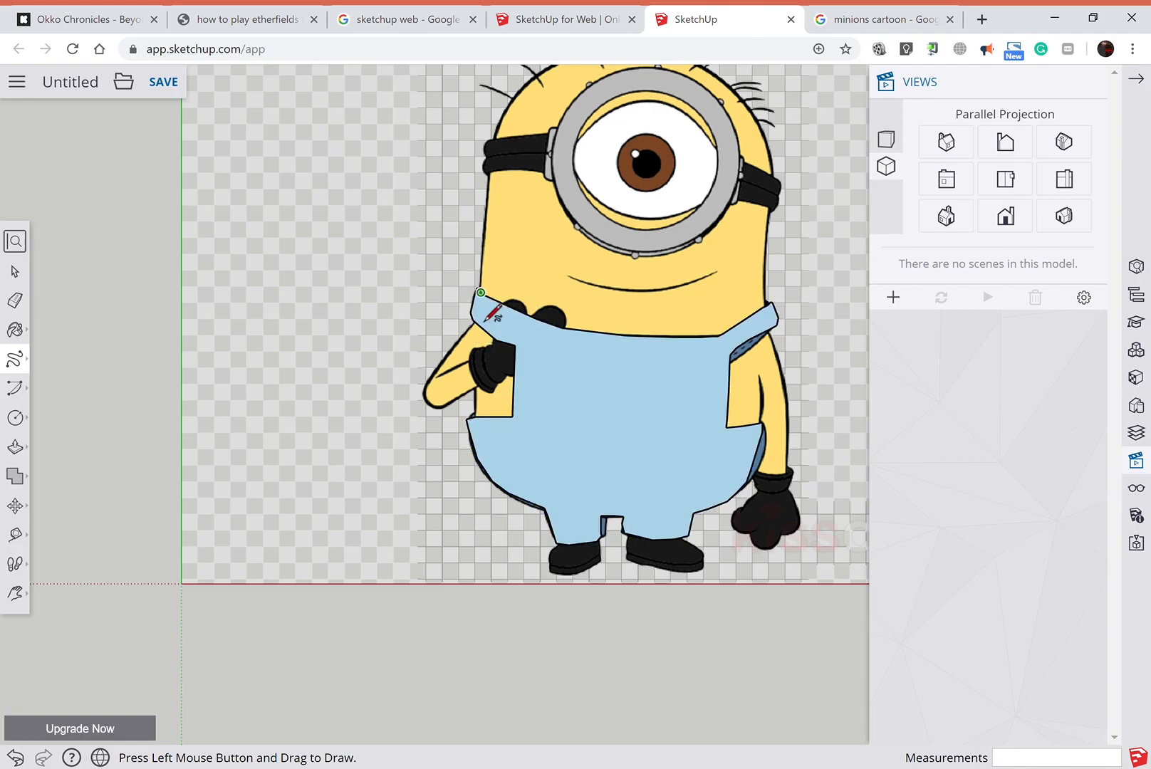
Push/pull the traced overalls face upward by about 395 mm.
{"action": "scroll", "coordinate": [552, 385], "scroll_direction": "down", "scroll_amount": 2}
{"action": "scroll", "coordinate": [556, 390], "scroll_direction": "down", "scroll_amount": 1}
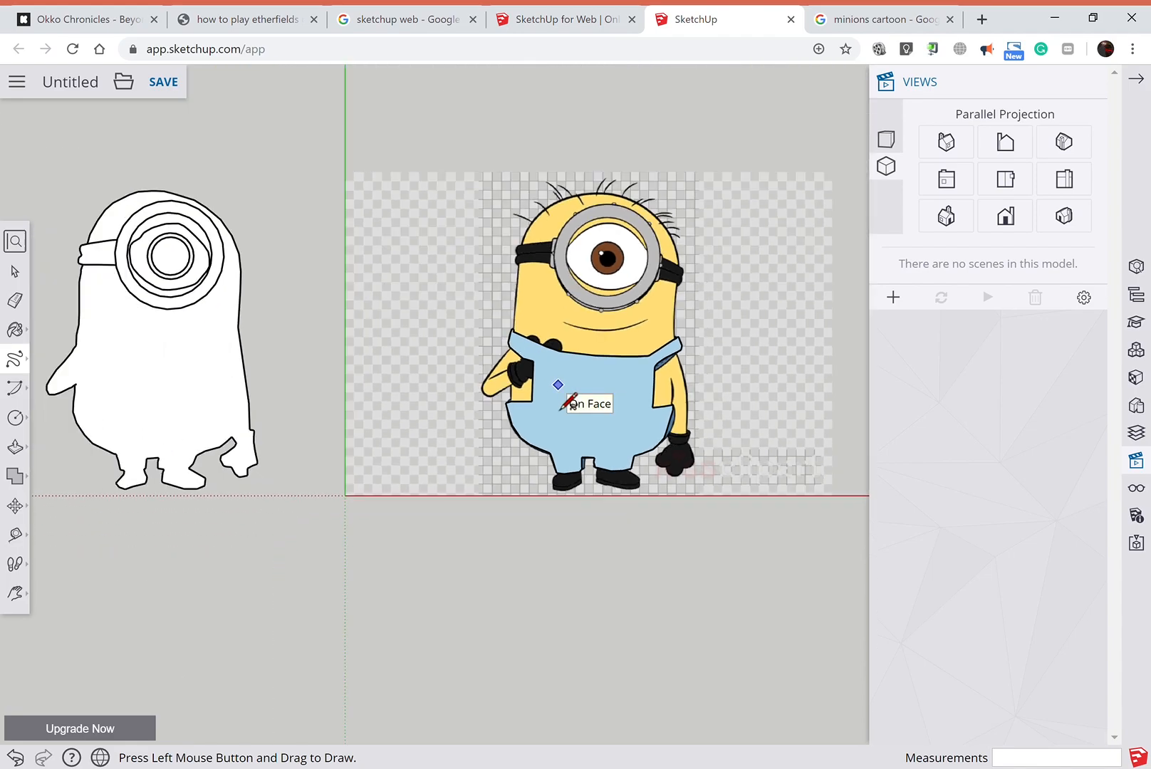
{"action": "scroll", "coordinate": [554, 390], "scroll_direction": "down", "scroll_amount": 1}
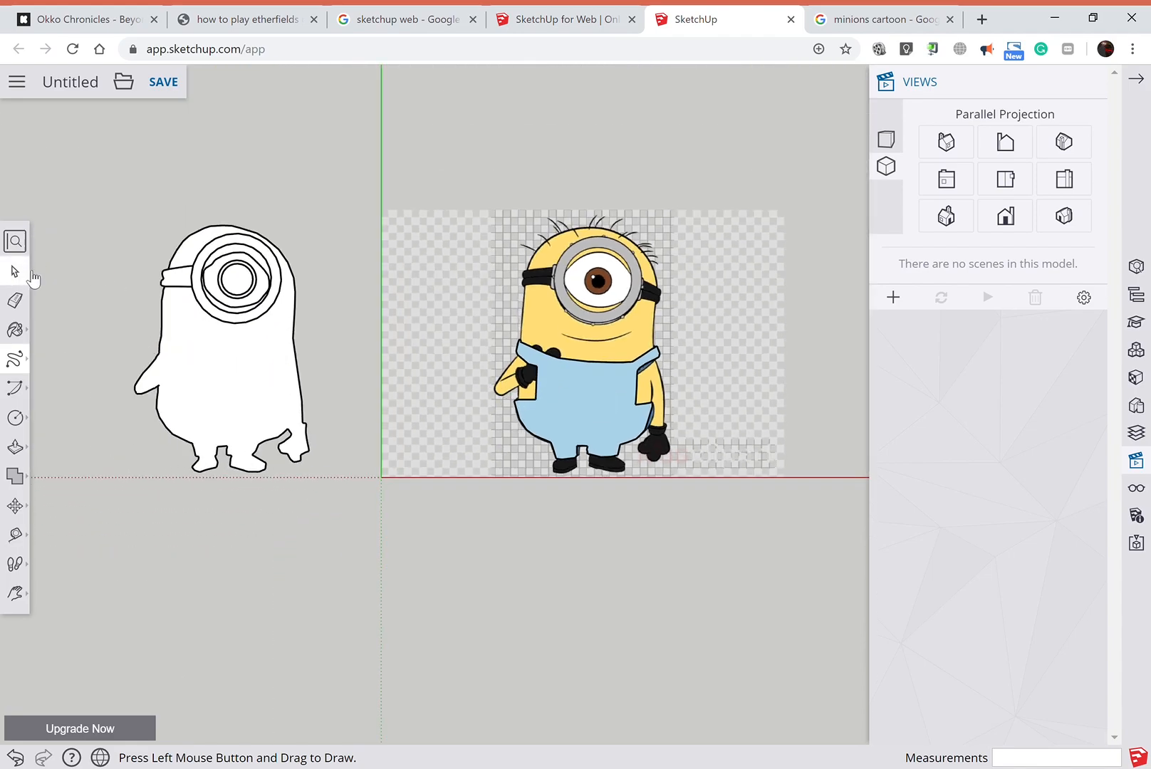
{"action": "left_click", "coordinate": [16, 593]}
{"action": "left_click", "coordinate": [57, 527]}
{"action": "left_click_drag", "start_coordinate": [465, 641], "coordinate": [811, 278]}
{"action": "left_click", "coordinate": [15, 446]}
{"action": "left_click", "coordinate": [582, 431]}
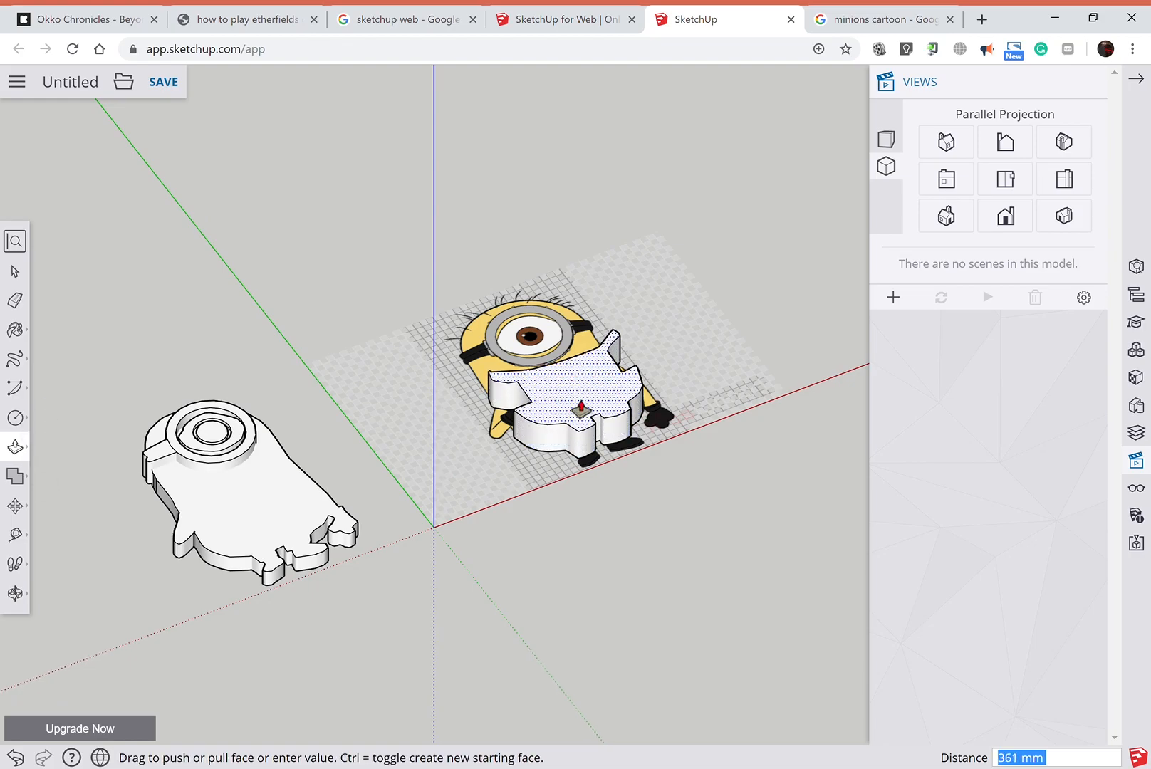
{"action": "left_click", "coordinate": [581, 404]}
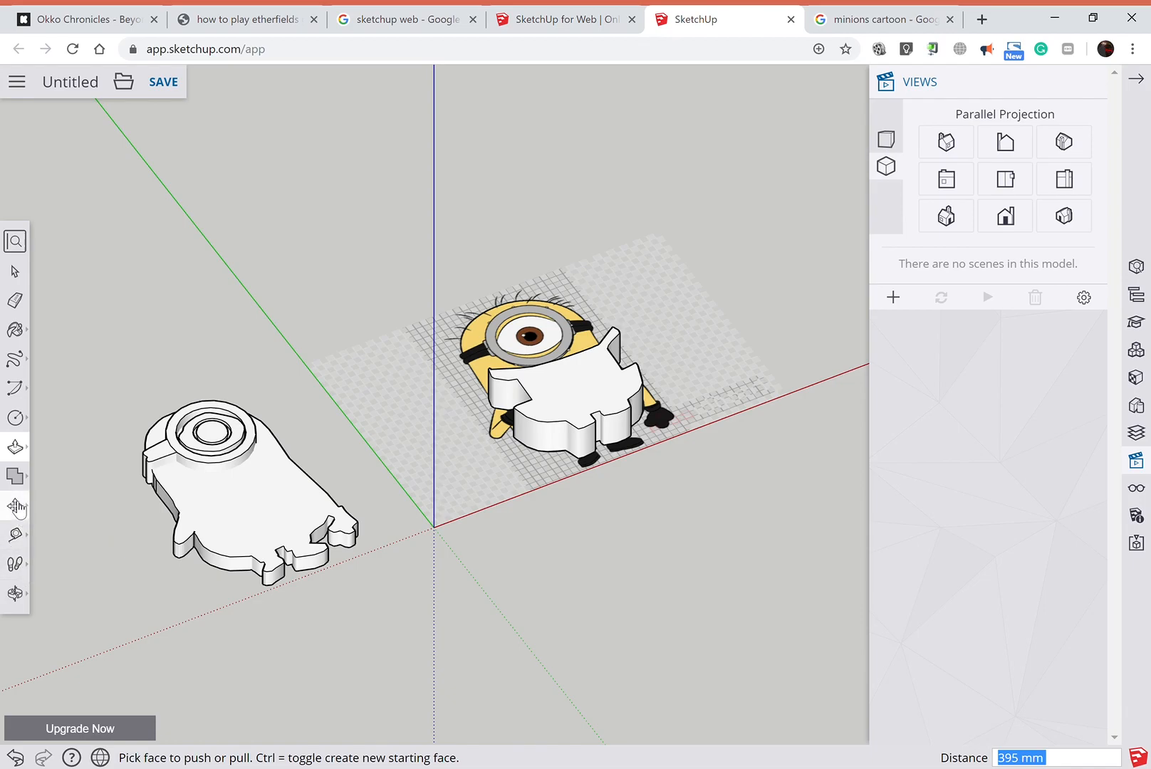
Select the whole extruded overalls shape on the image and make it a group.
{"action": "left_click", "coordinate": [15, 272]}
{"action": "left_click_drag", "start_coordinate": [460, 296], "coordinate": [694, 512]}
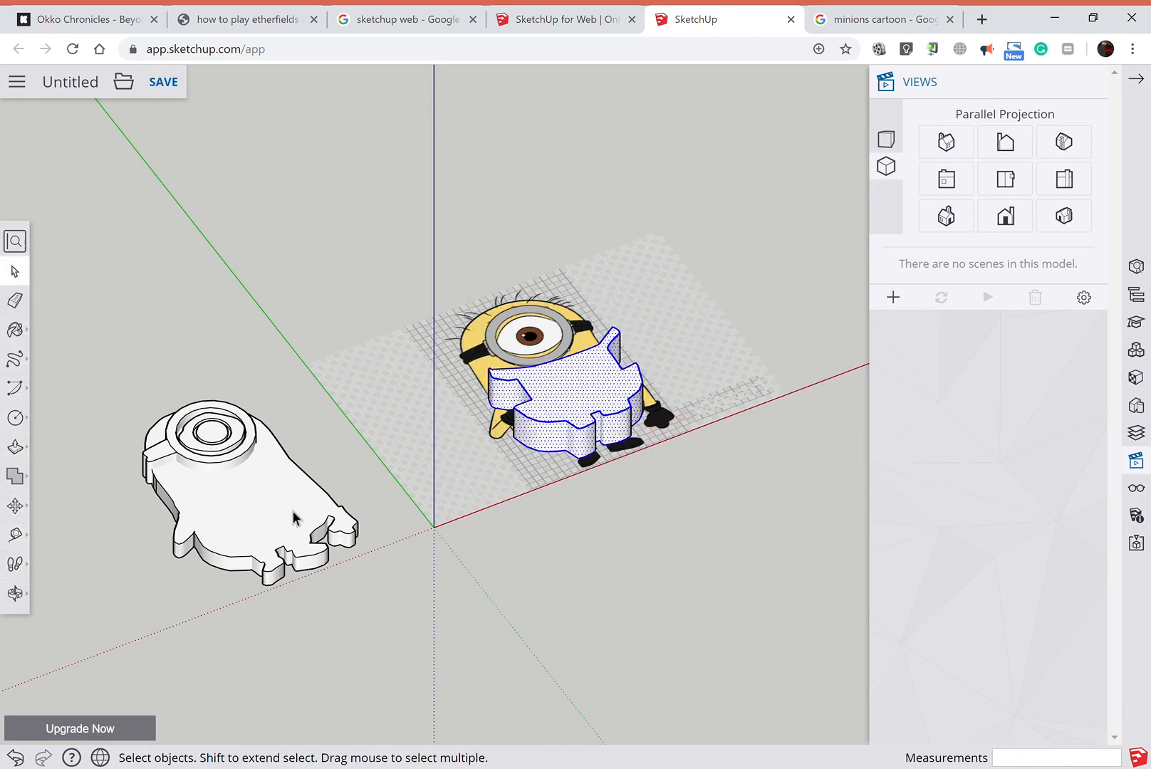
{"action": "right_click", "coordinate": [592, 400]}
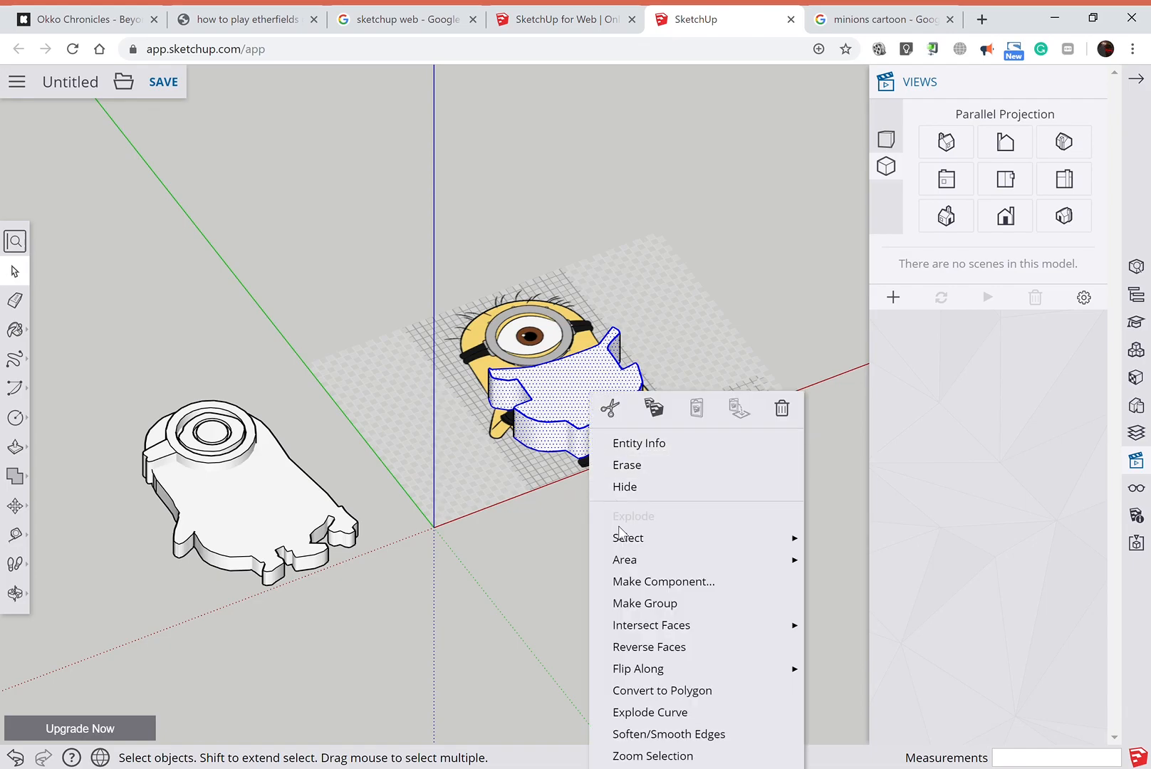
{"action": "left_click", "coordinate": [648, 604]}
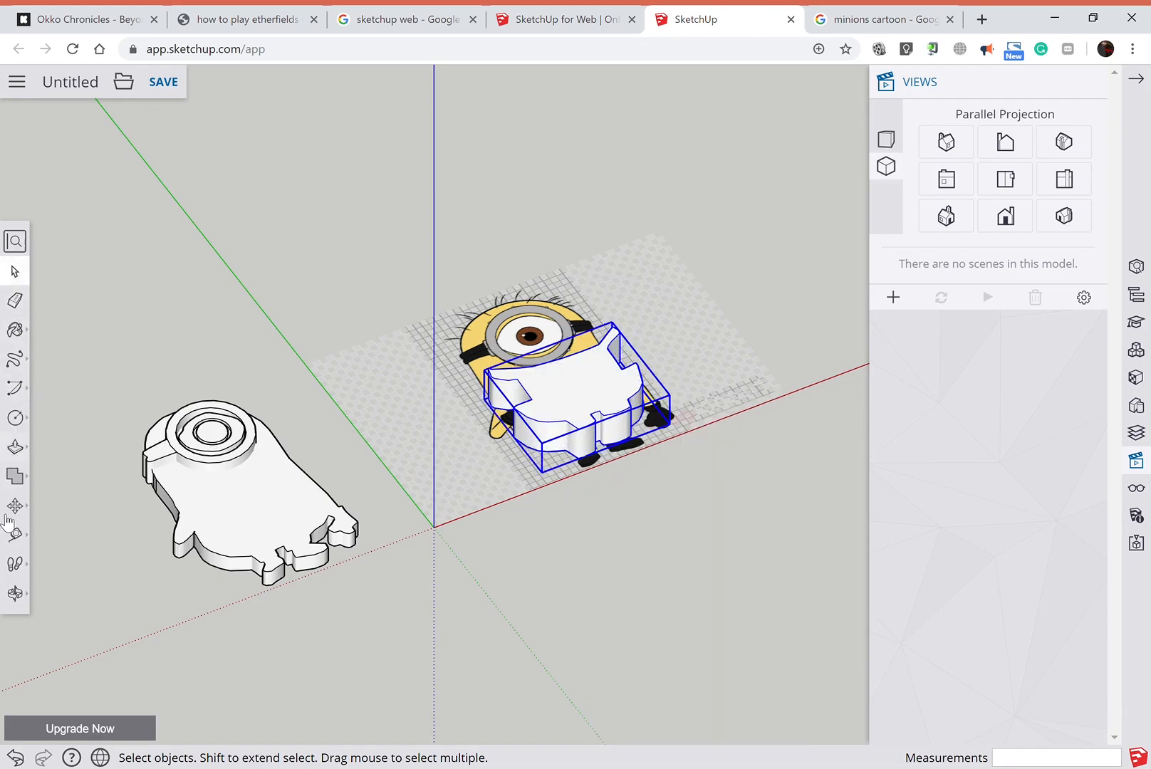
In the Top view, move the overalls group about 3484 mm along the red axis onto the minion body.
{"action": "left_click", "coordinate": [1016, 183]}
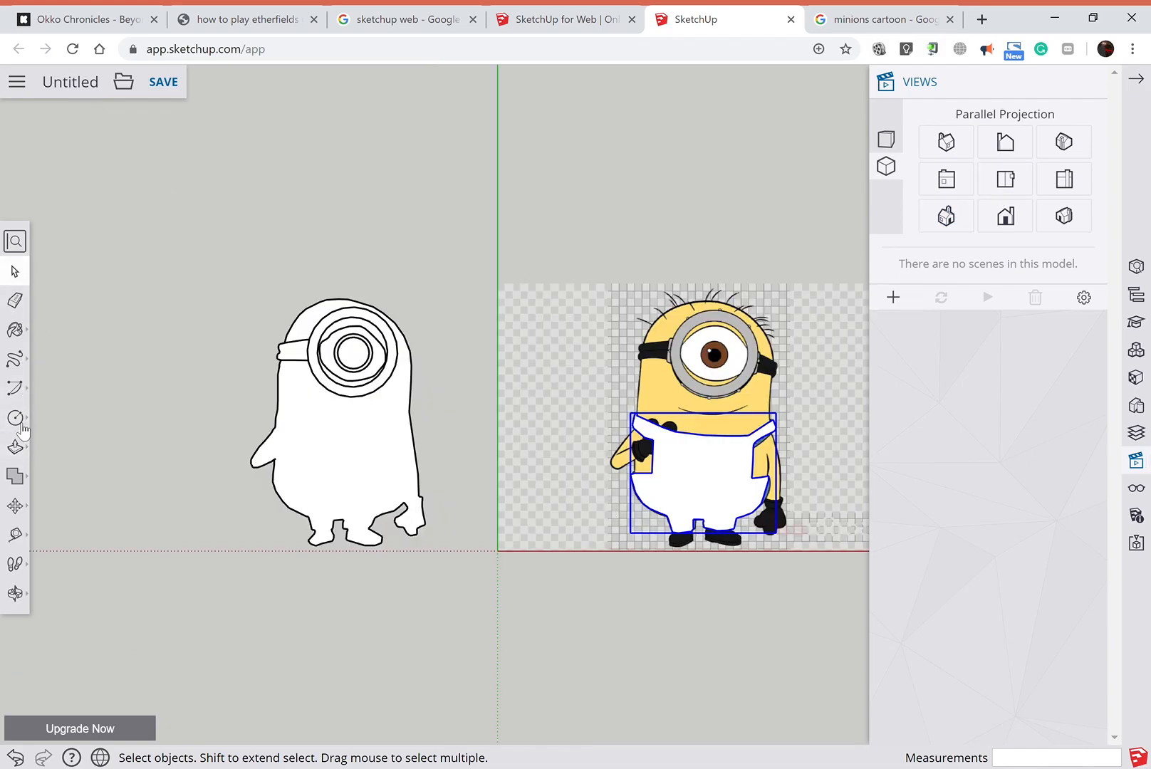
{"action": "left_click", "coordinate": [15, 505]}
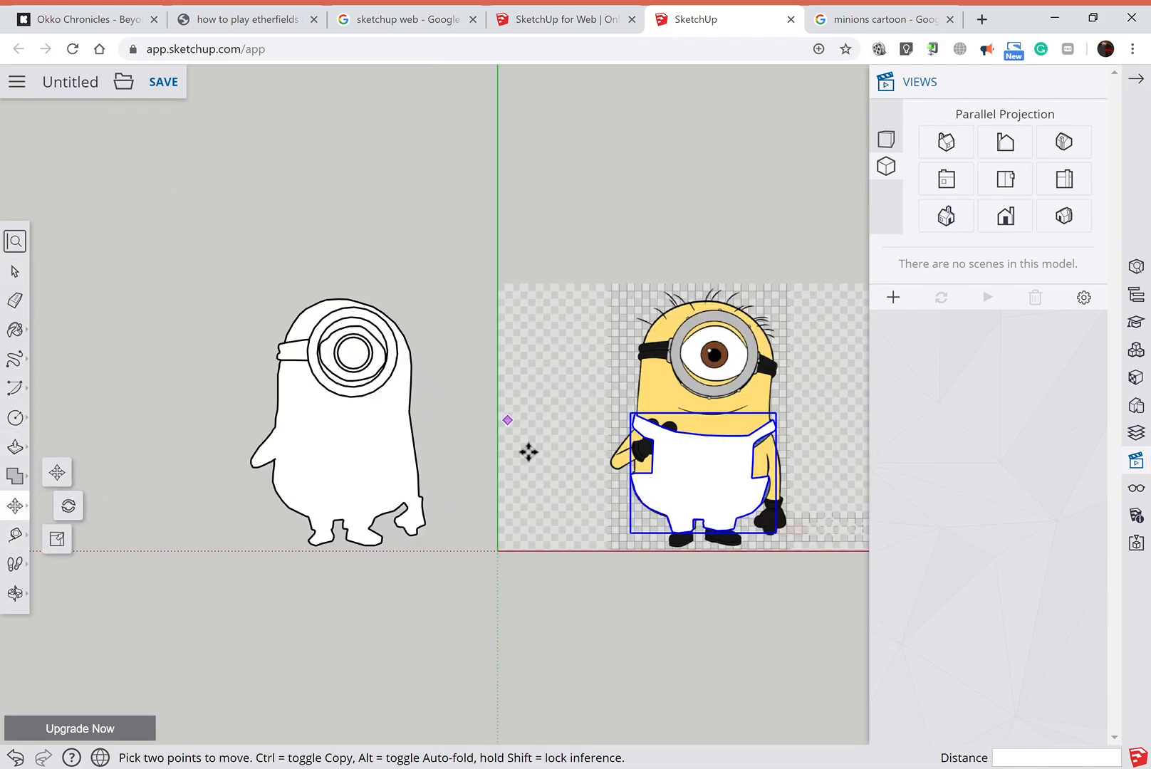
{"action": "left_click", "coordinate": [725, 612]}
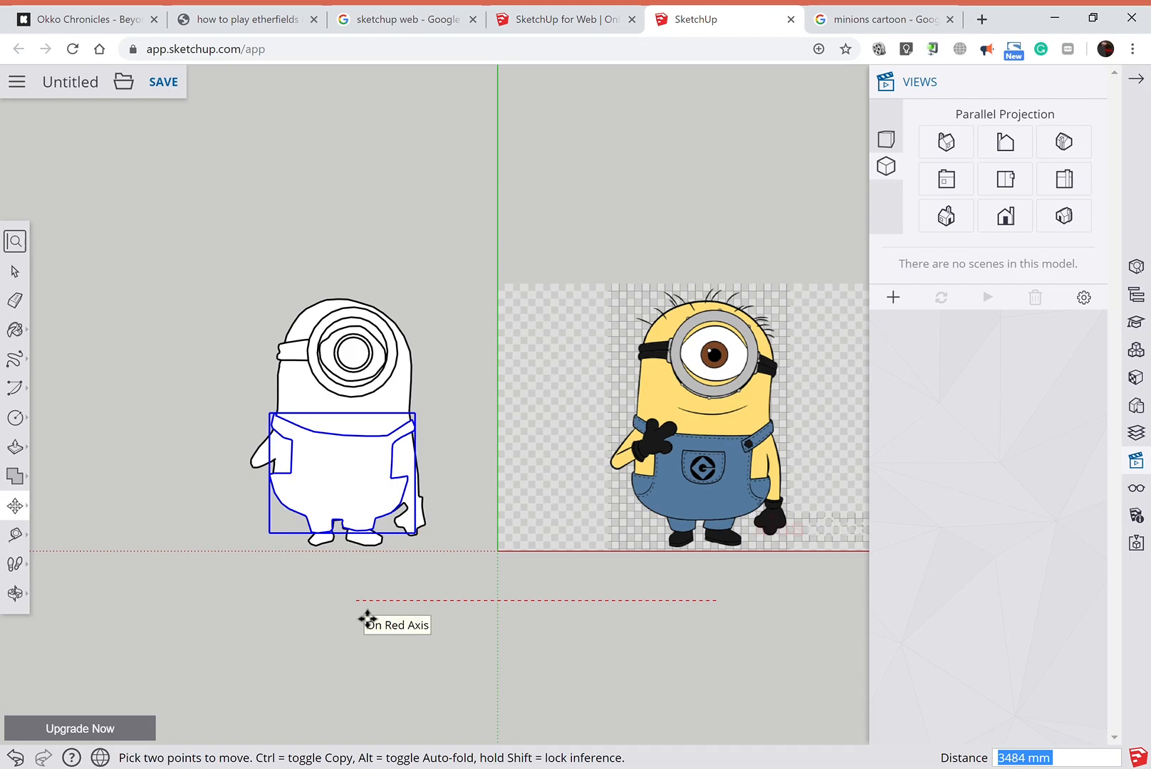
{"action": "left_click", "coordinate": [366, 617]}
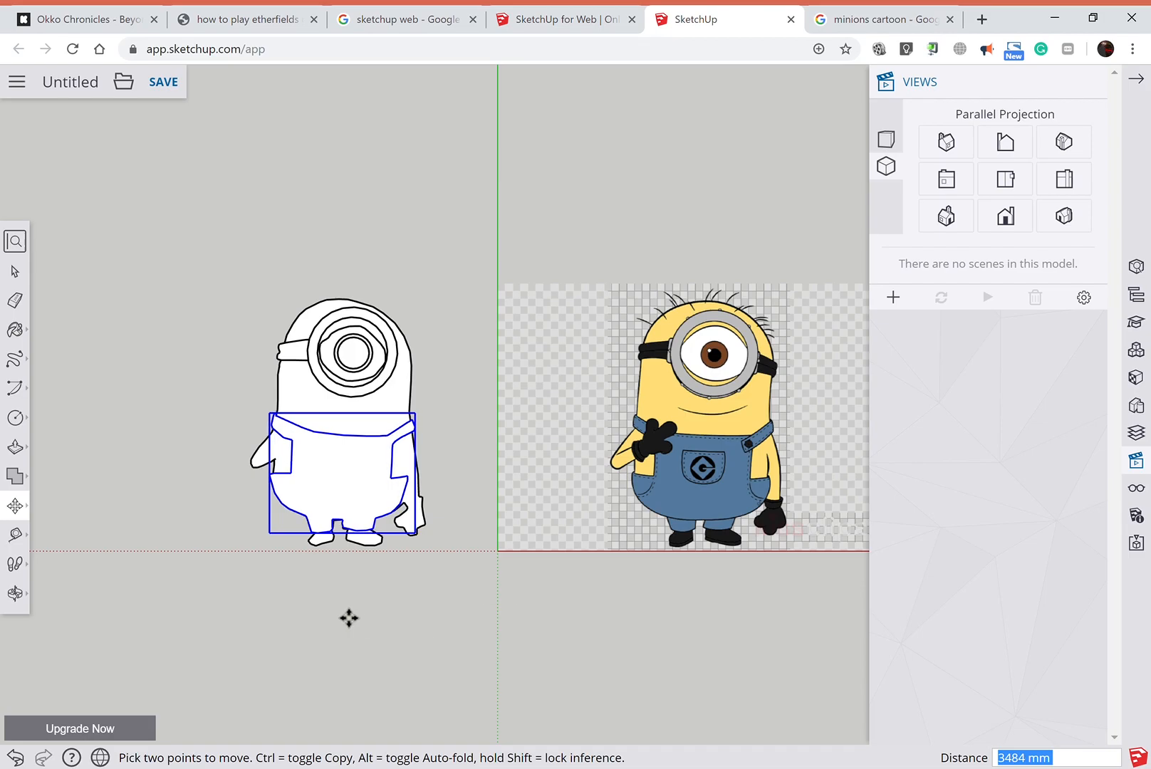
Explode the overalls group on the minion body so its faces can be edited directly.
{"action": "left_click", "coordinate": [15, 593]}
{"action": "left_click_drag", "start_coordinate": [270, 635], "coordinate": [499, 613]}
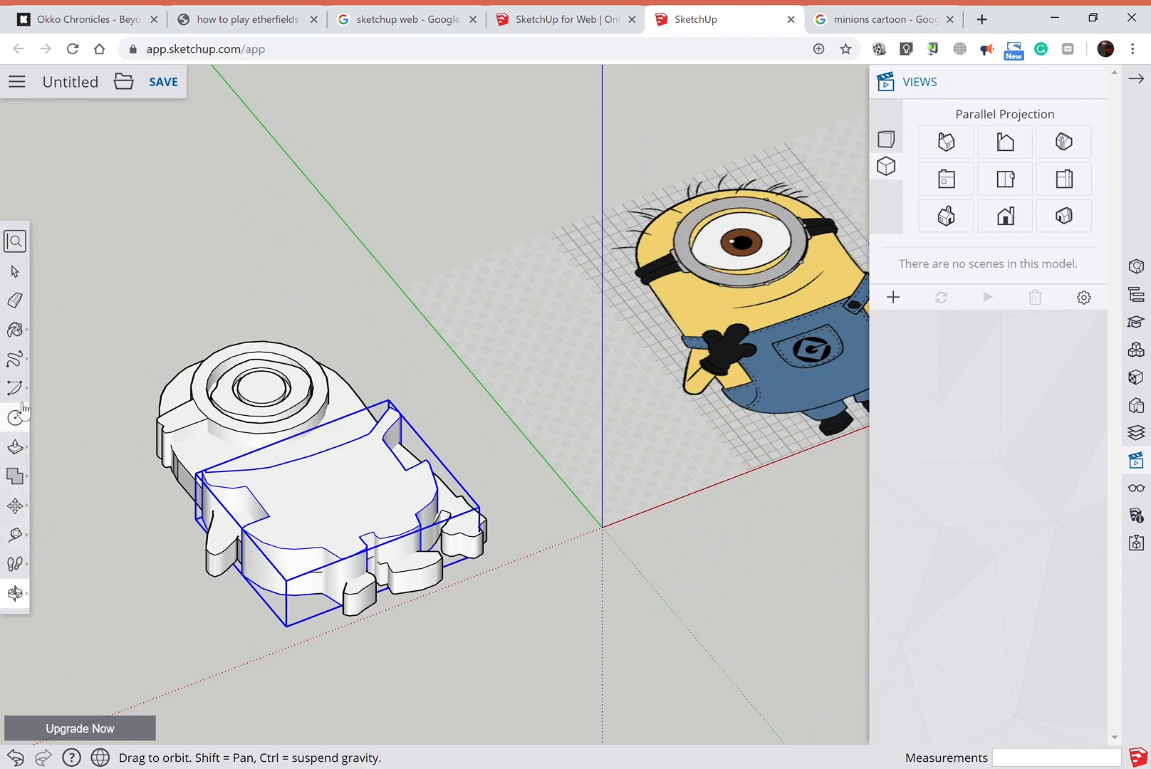
{"action": "left_click", "coordinate": [28, 456]}
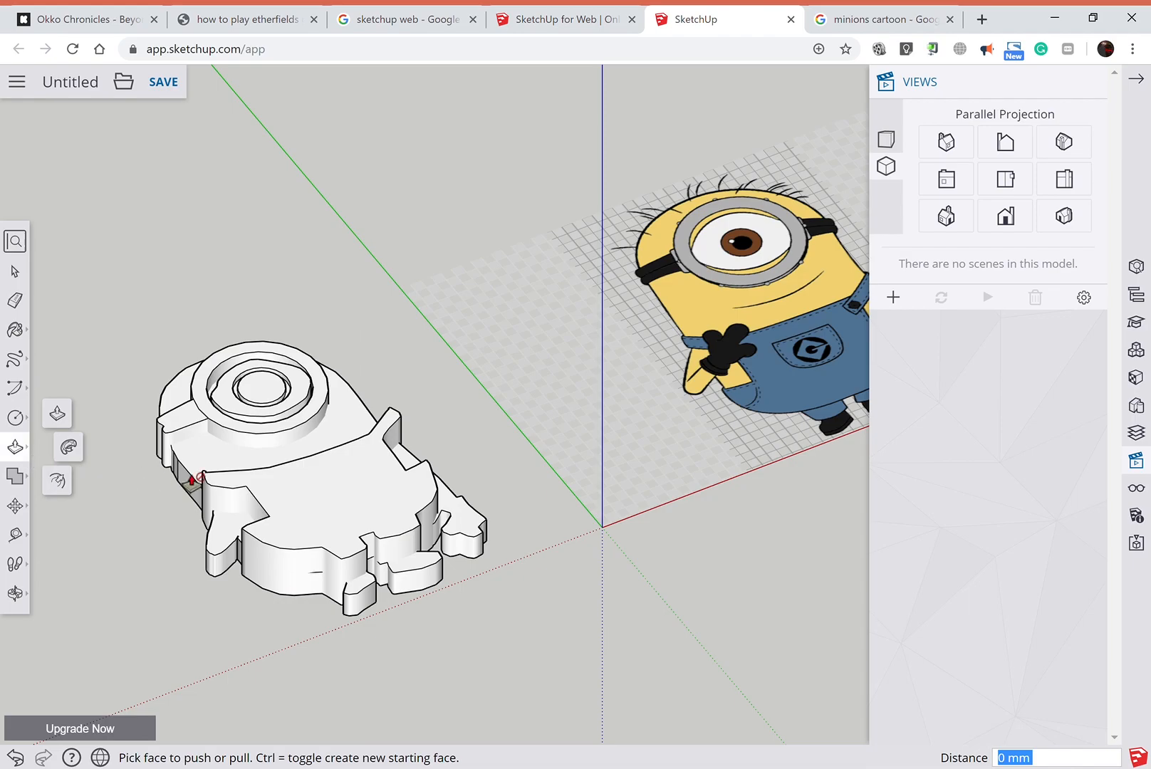
{"action": "left_click", "coordinate": [17, 270]}
{"action": "left_click", "coordinate": [308, 499]}
{"action": "right_click", "coordinate": [308, 499]}
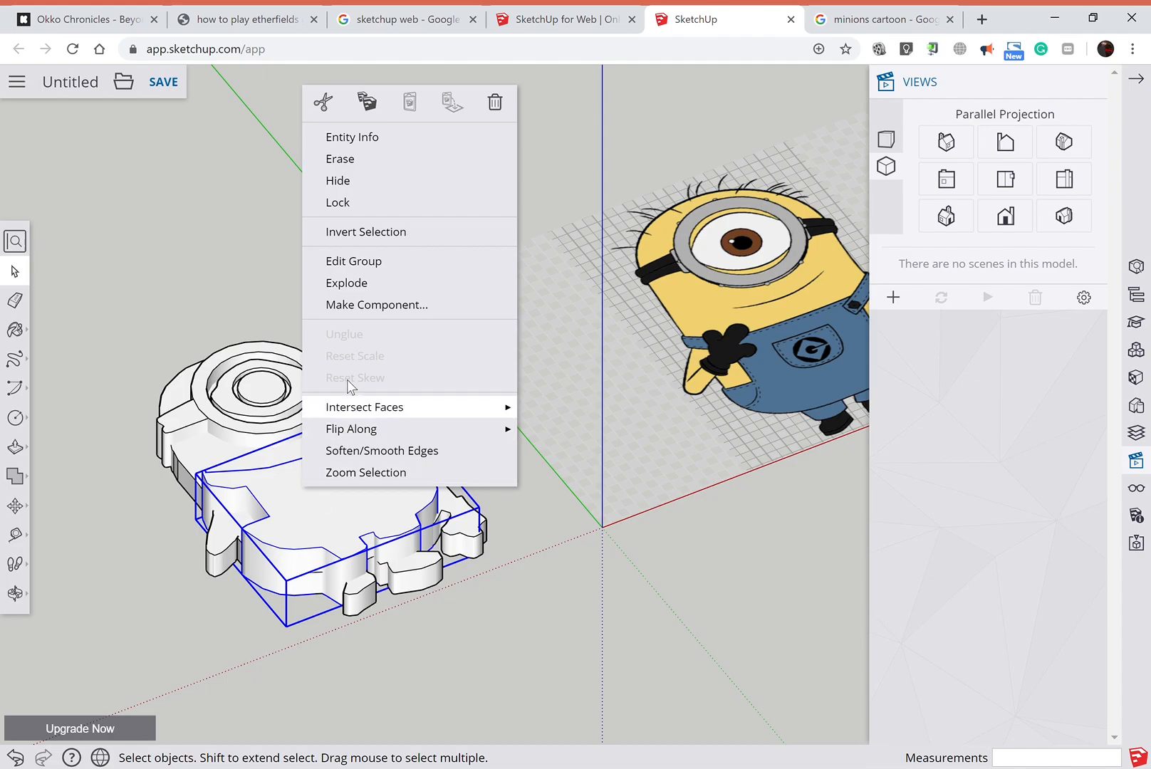
{"action": "left_click", "coordinate": [363, 284]}
Push/pull the overalls' top face down by about 212 mm towards the body's surface.
{"action": "left_click", "coordinate": [15, 447]}
{"action": "left_click", "coordinate": [342, 527]}
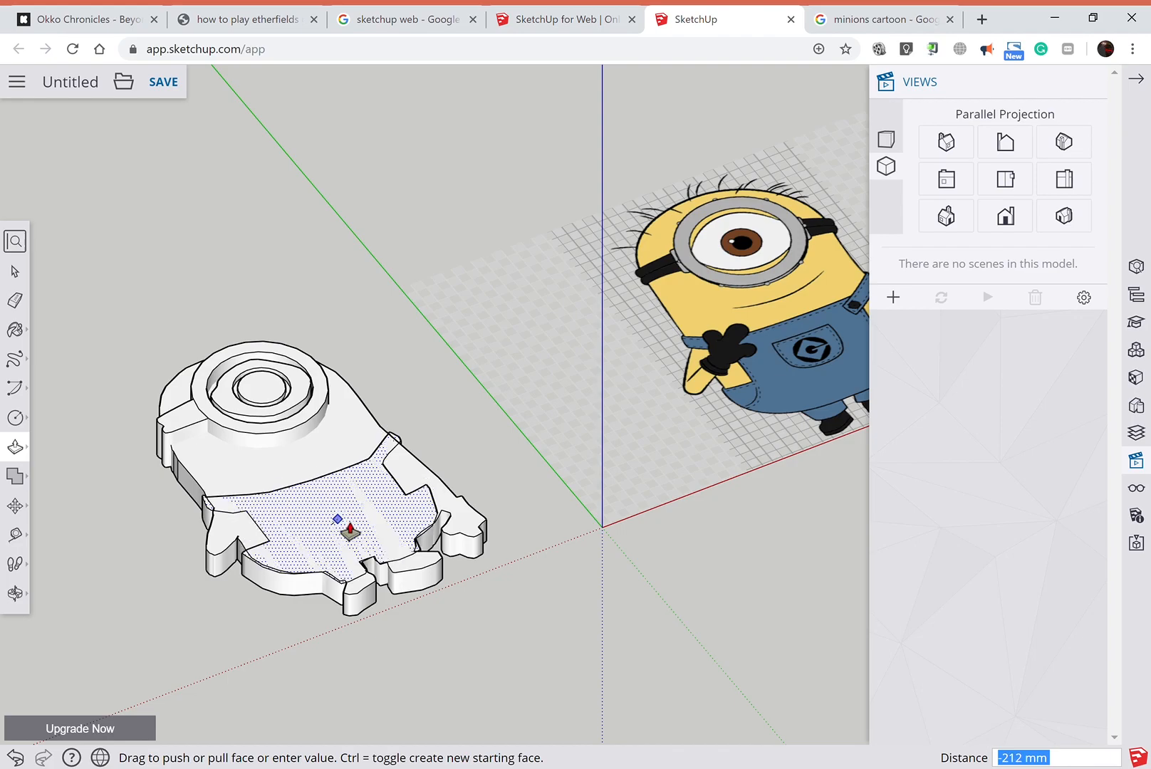
{"action": "left_click", "coordinate": [353, 514]}
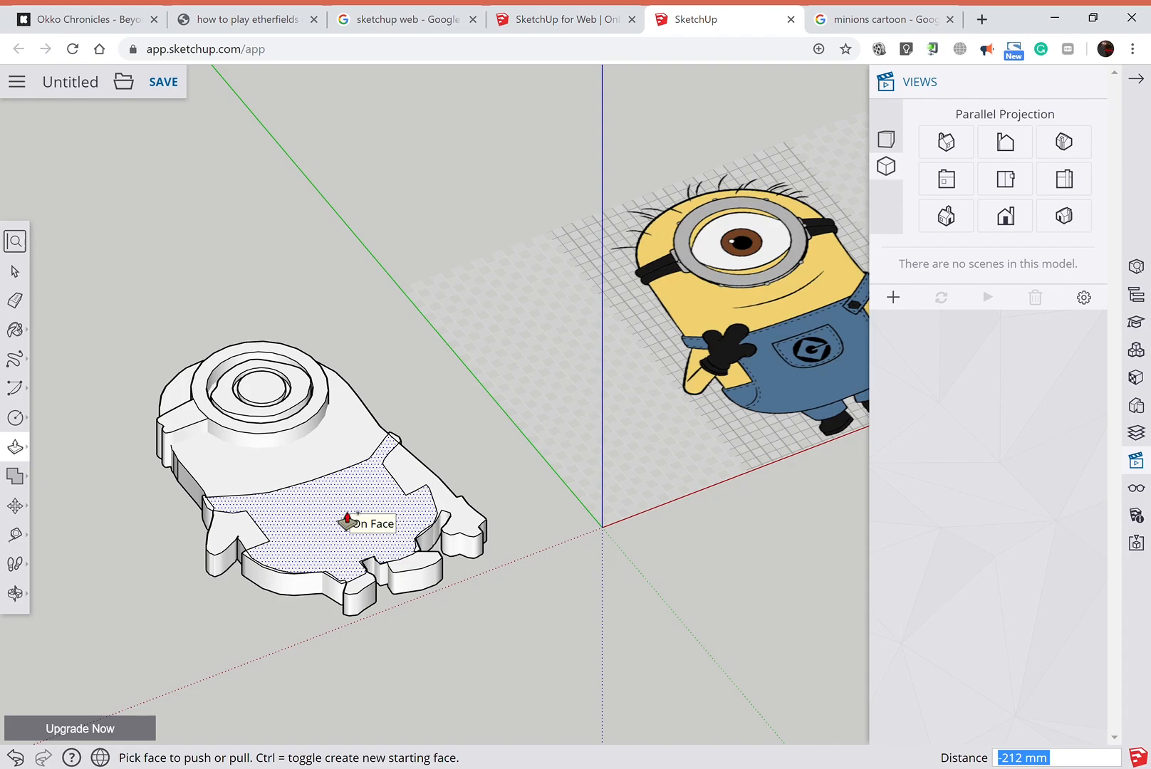
Undo the last push/pull and lower the overalls' top face by about 130 mm towards the body instead.
{"action": "key", "text": "ctrl+z"}
{"action": "left_click", "coordinate": [362, 505]}
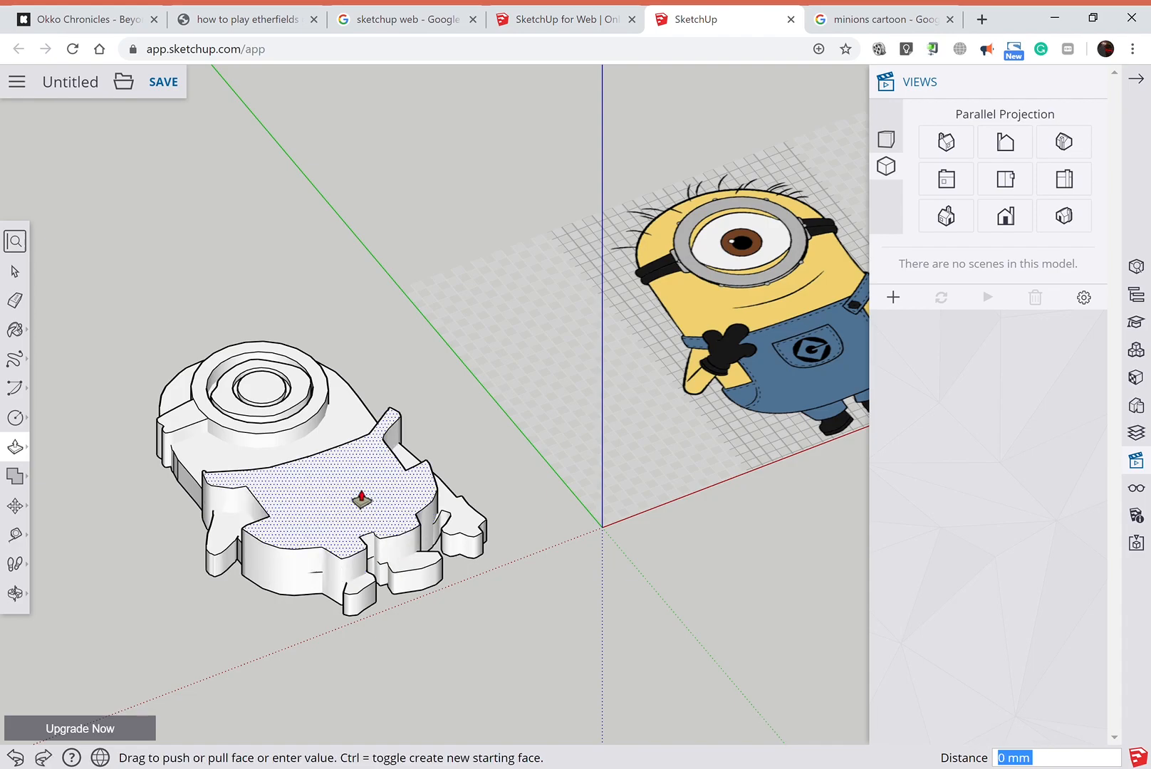
{"action": "left_click", "coordinate": [364, 511]}
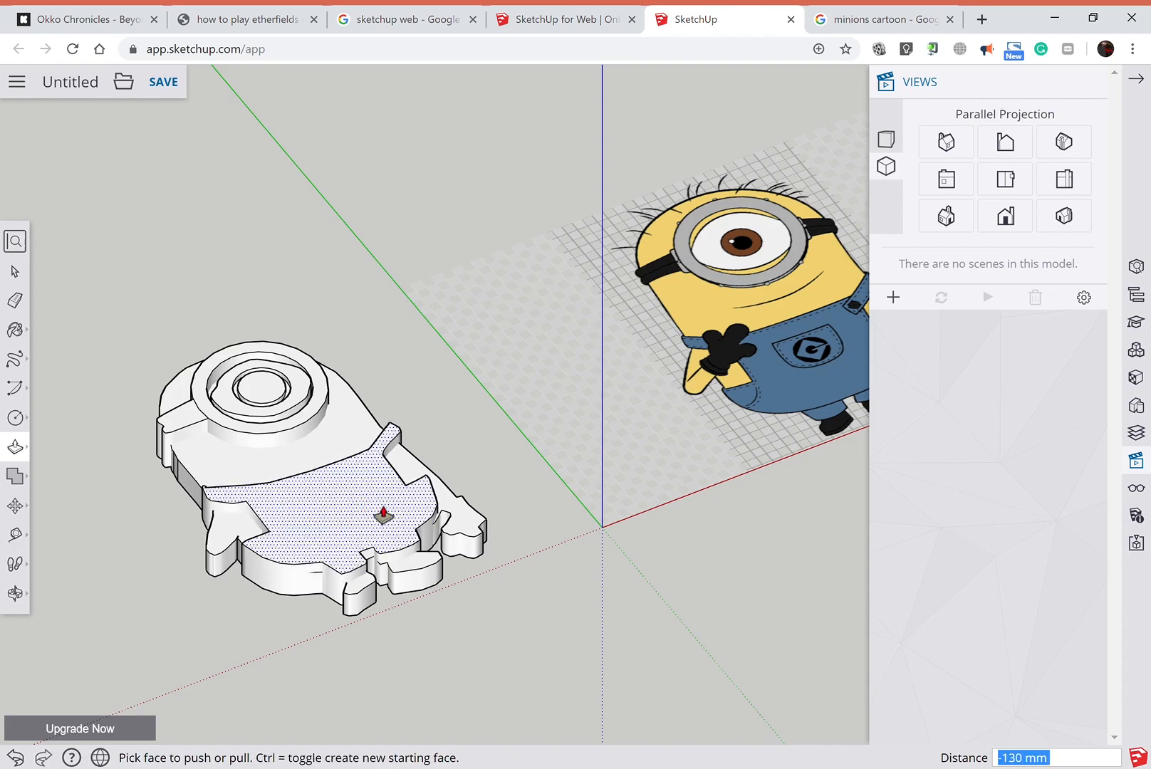
{"action": "left_click", "coordinate": [15, 271]}
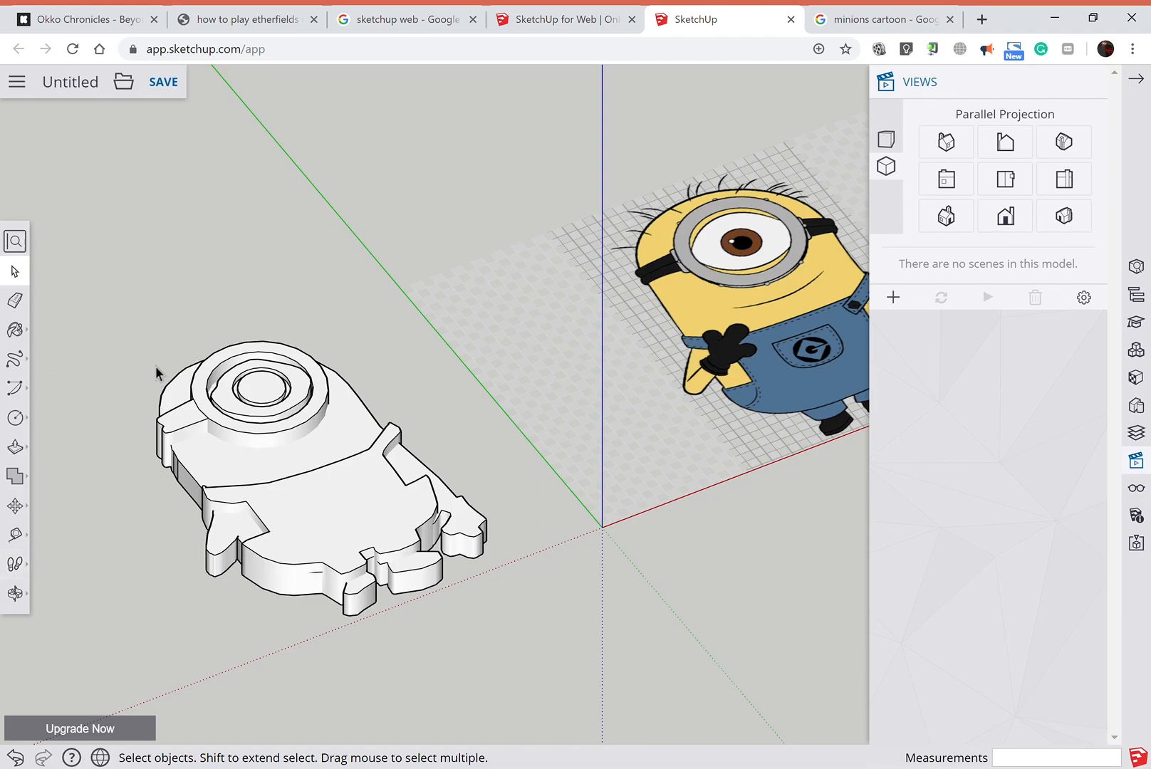
Examine the assembled minion and compare it with the reference image in the Top view to find parts still untraced.
{"action": "left_click", "coordinate": [15, 593]}
{"action": "left_click_drag", "start_coordinate": [521, 481], "coordinate": [340, 651]}
{"action": "left_click_drag", "start_coordinate": [532, 398], "coordinate": [500, 570]}
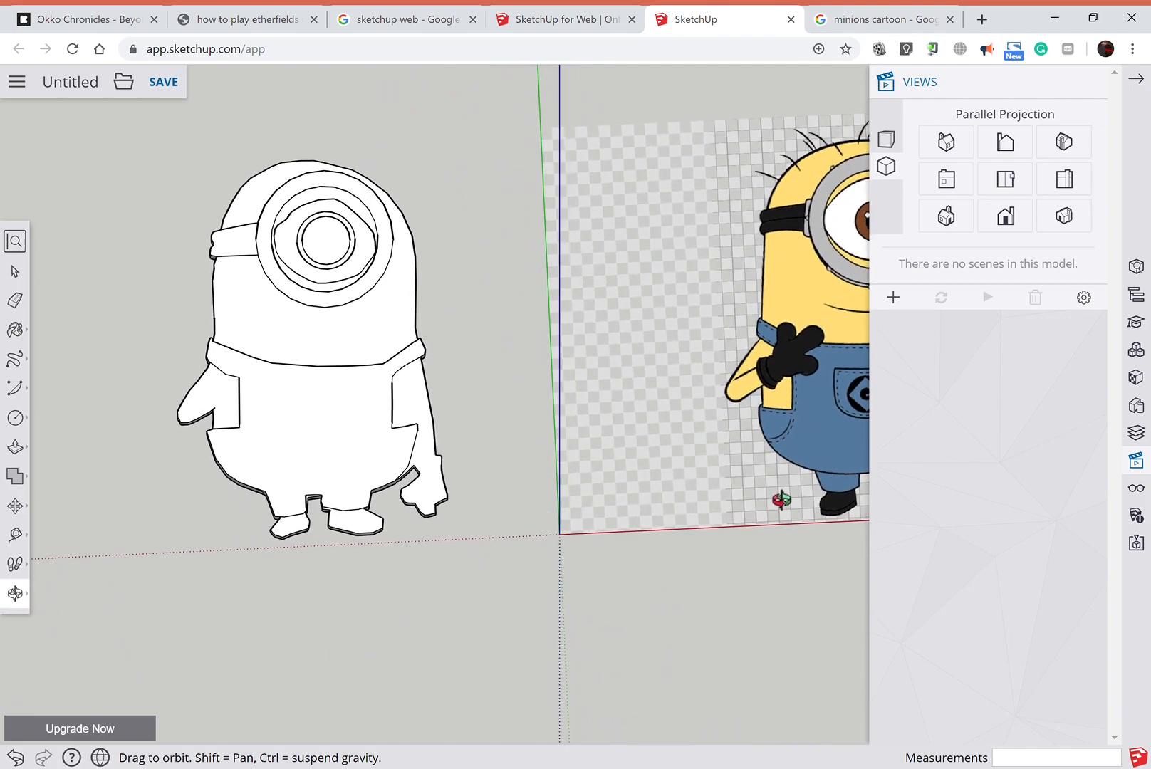
{"action": "left_click", "coordinate": [1015, 185]}
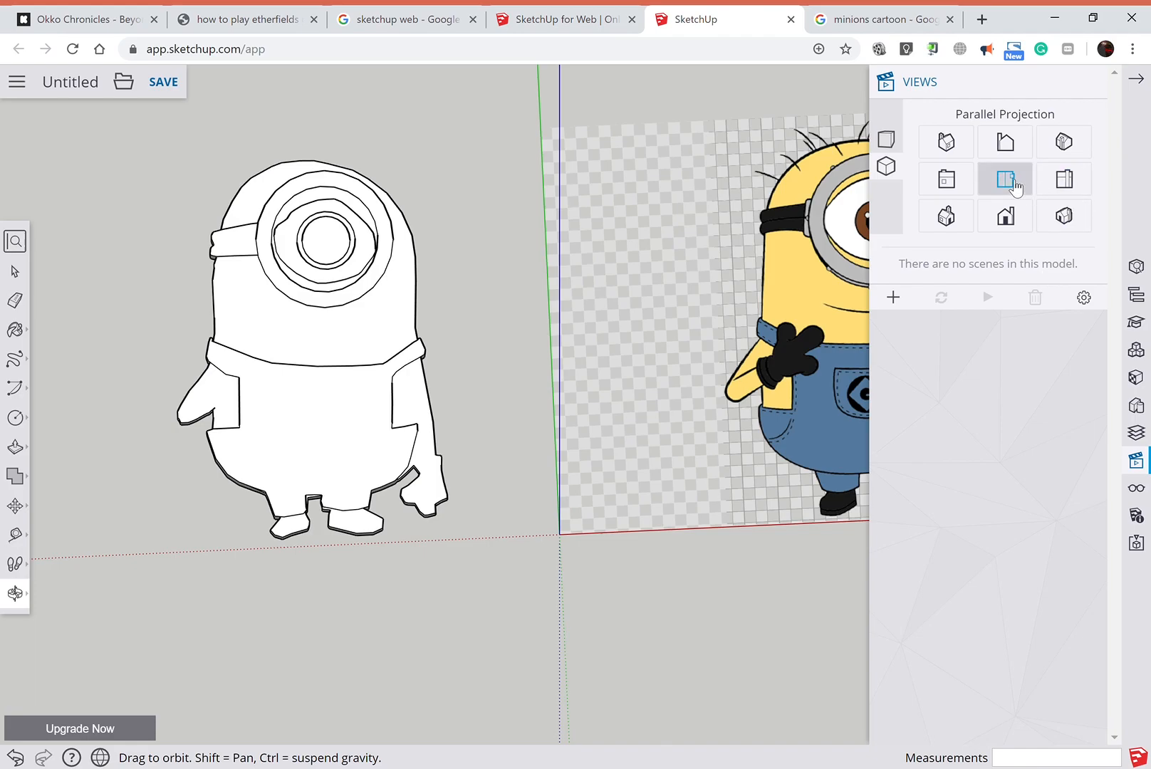
{"action": "scroll", "coordinate": [737, 542], "scroll_direction": "up", "scroll_amount": 4}
{"action": "scroll", "coordinate": [738, 543], "scroll_direction": "down", "scroll_amount": 5}
{"action": "scroll", "coordinate": [739, 543], "scroll_direction": "down", "scroll_amount": 1}
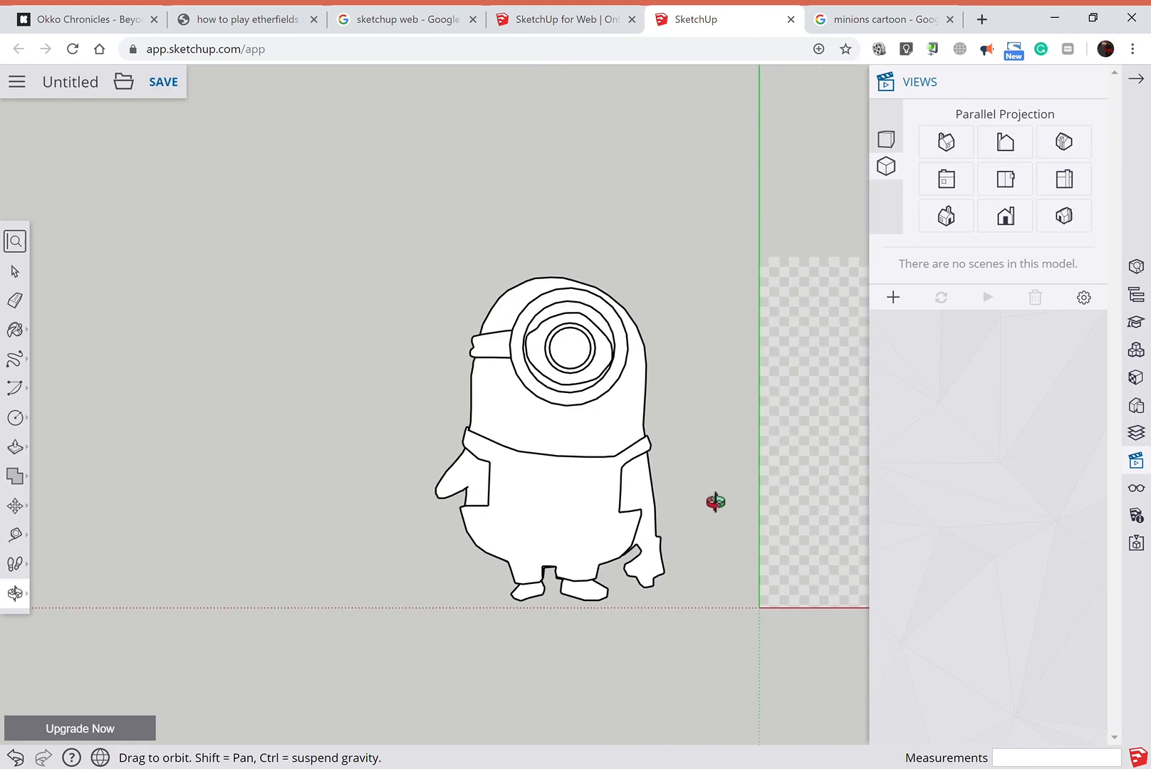
{"action": "left_click", "coordinate": [16, 593]}
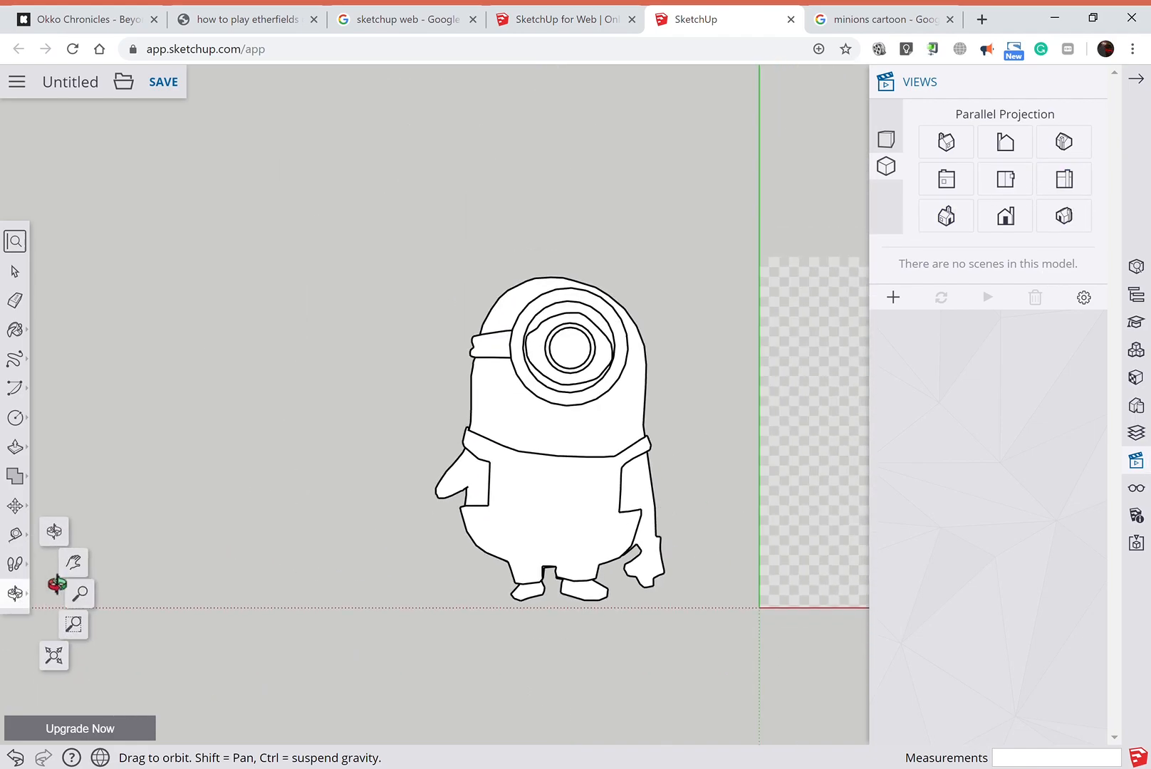
{"action": "left_click", "coordinate": [69, 561]}
{"action": "left_click_drag", "start_coordinate": [720, 544], "coordinate": [451, 534]}
{"action": "scroll", "coordinate": [472, 486], "scroll_direction": "up", "scroll_amount": 3}
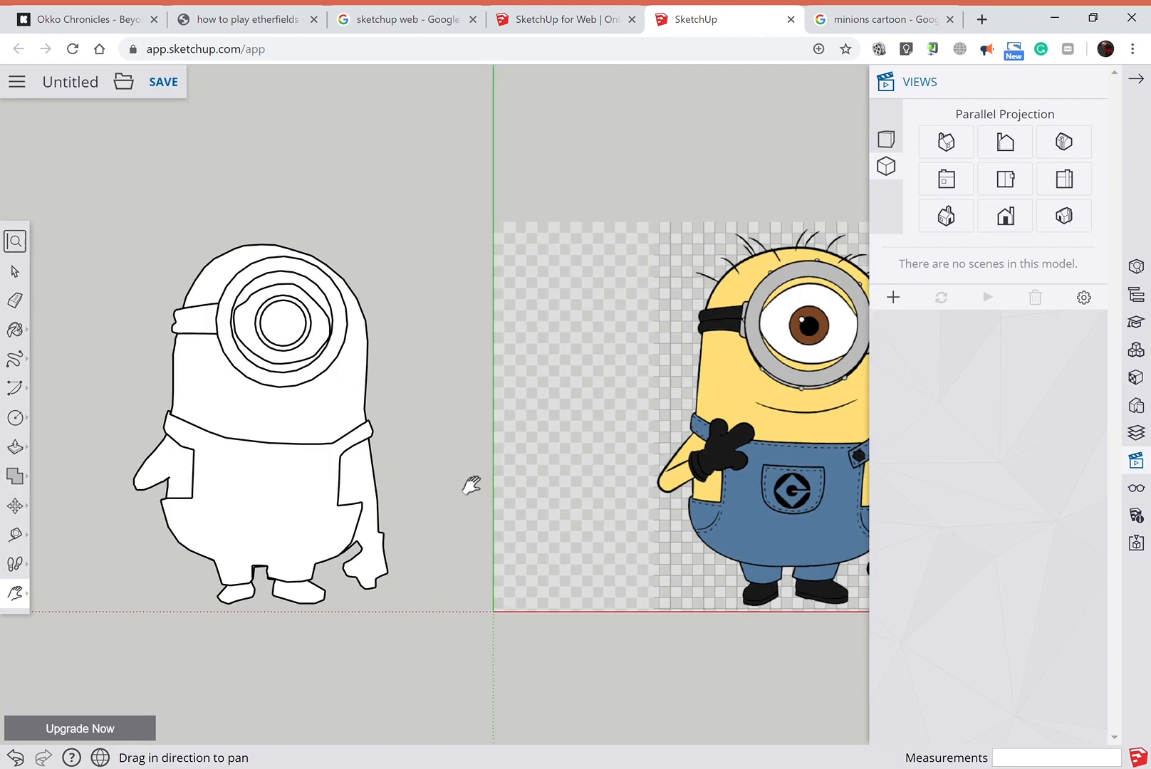
{"action": "scroll", "coordinate": [471, 486], "scroll_direction": "down", "scroll_amount": 1}
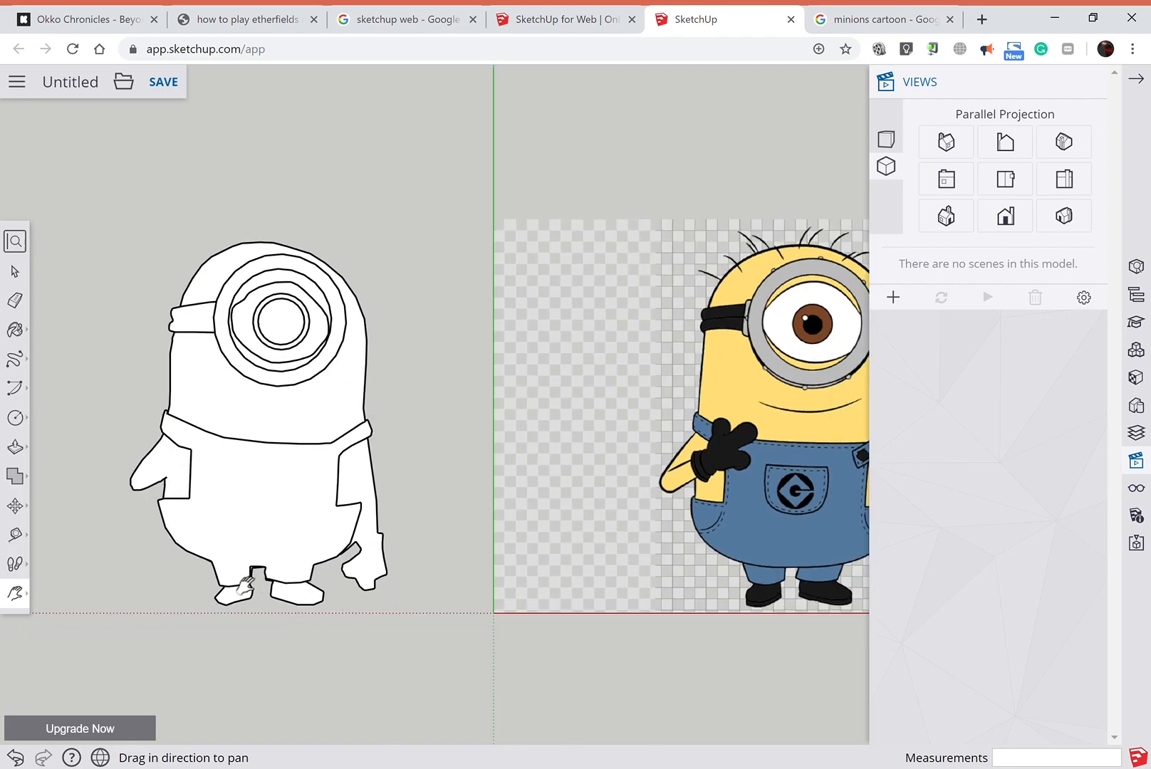
{"action": "scroll", "coordinate": [495, 559], "scroll_direction": "up", "scroll_amount": 1}
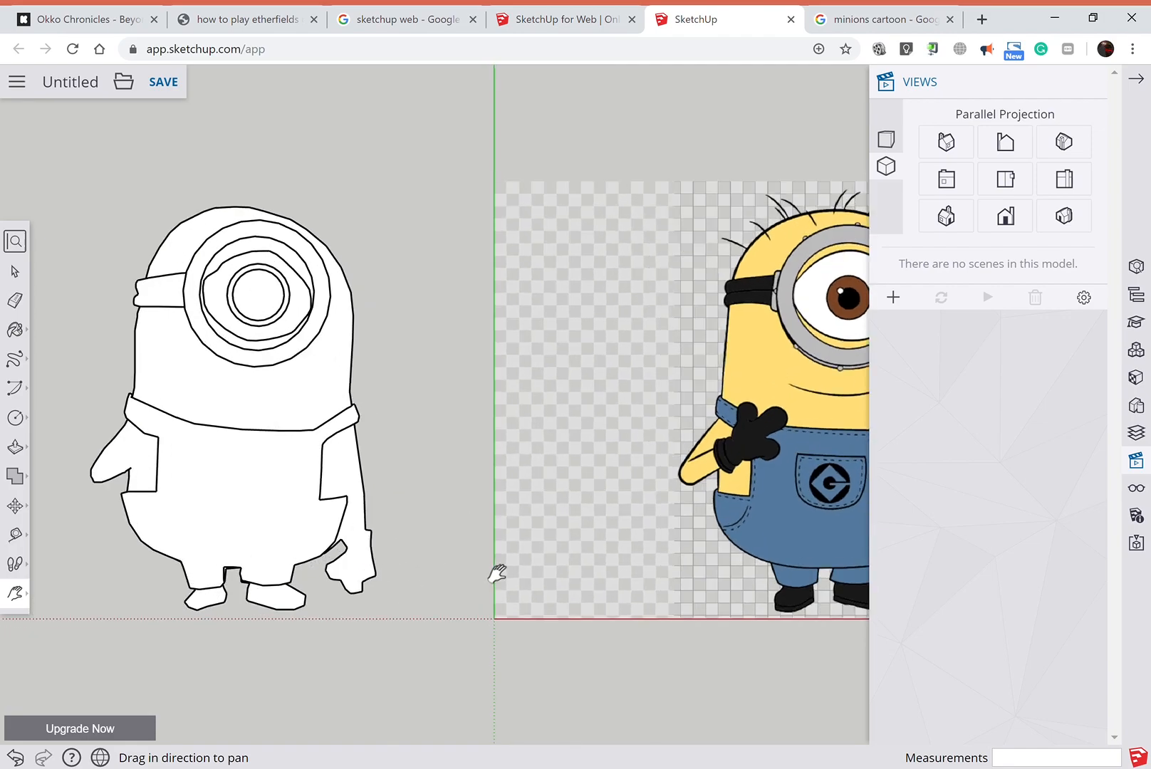
{"action": "scroll", "coordinate": [496, 573], "scroll_direction": "down", "scroll_amount": 1}
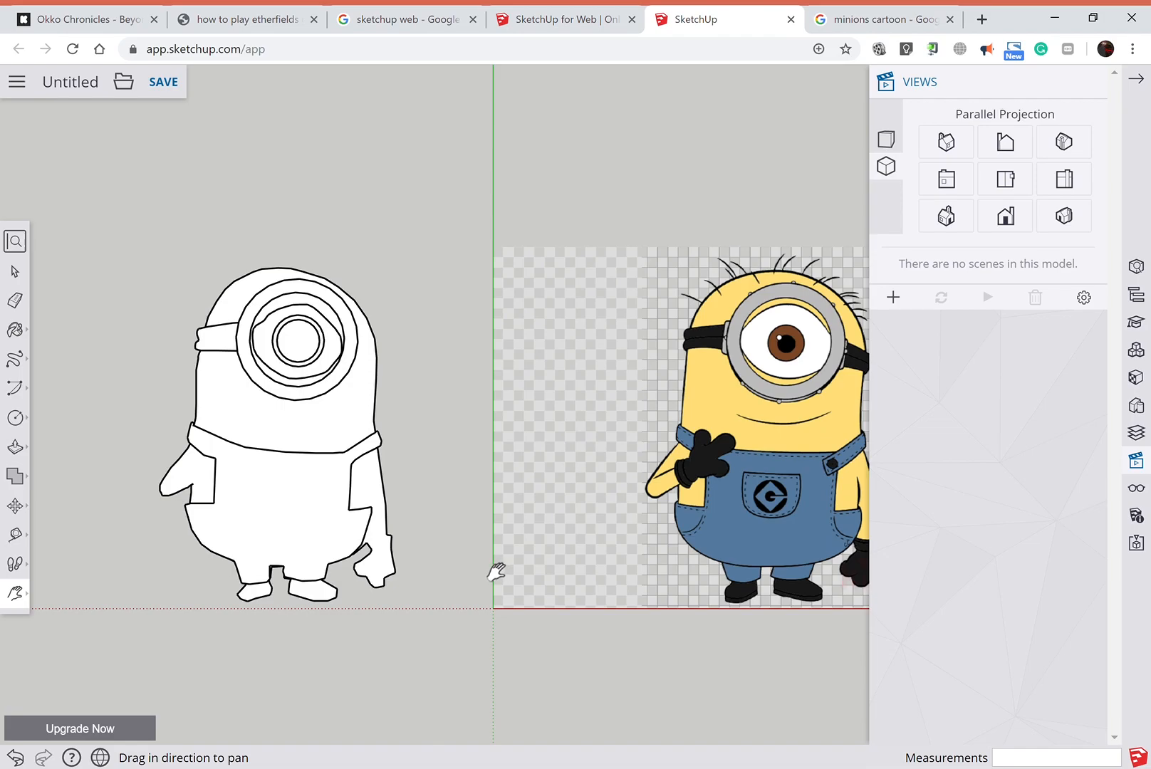
{"action": "scroll", "coordinate": [749, 536], "scroll_direction": "up", "scroll_amount": 1}
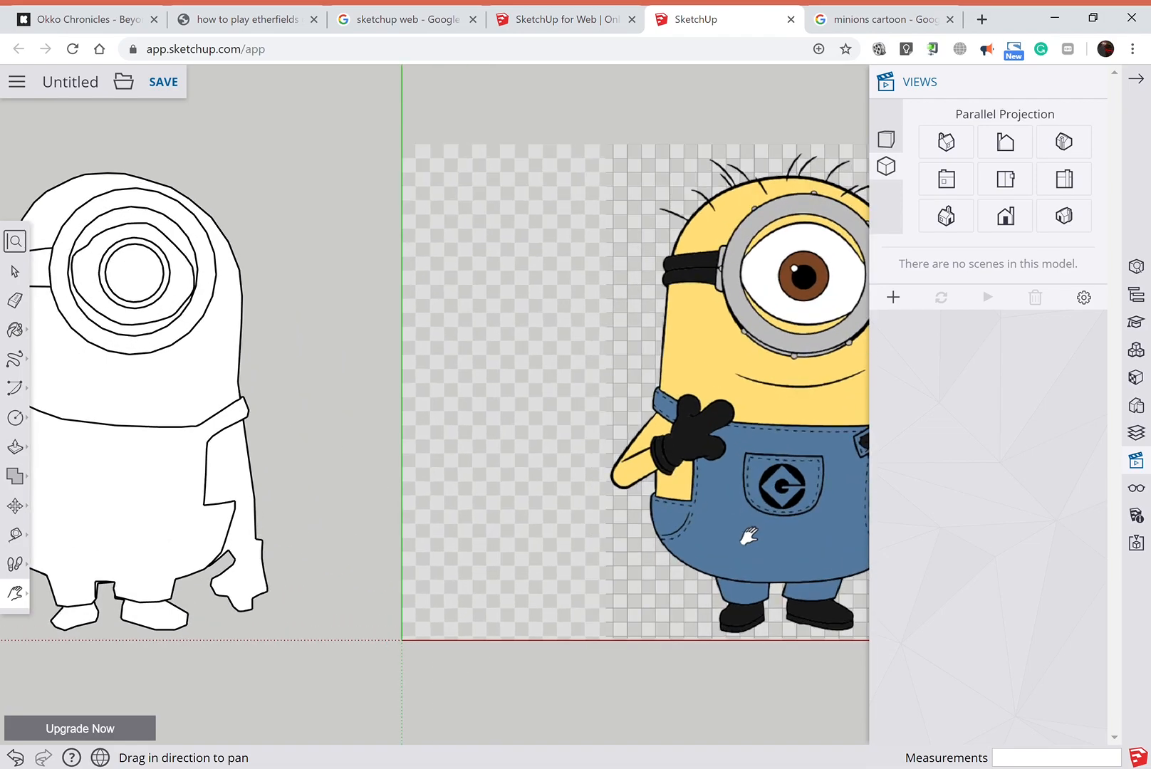
{"action": "scroll", "coordinate": [751, 531], "scroll_direction": "up", "scroll_amount": 1}
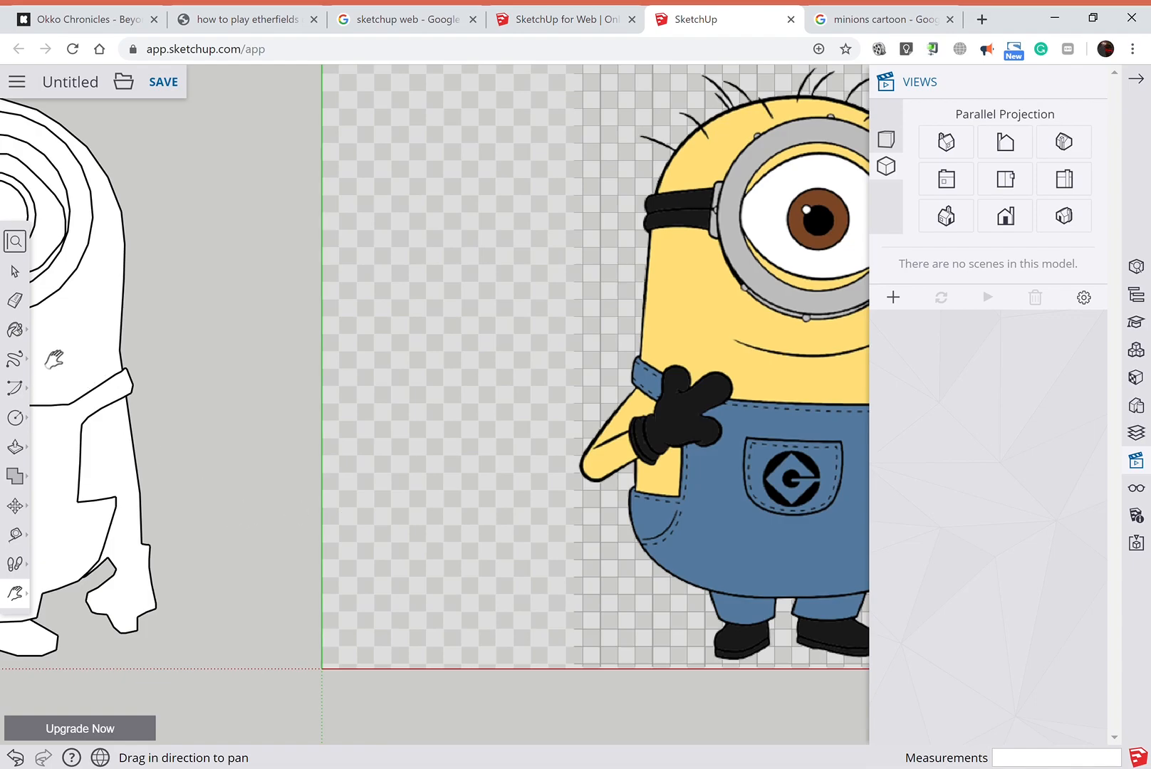
Trace the raised black glove on the reference image with the Freehand tool as a closed outline.
{"action": "left_click", "coordinate": [14, 358]}
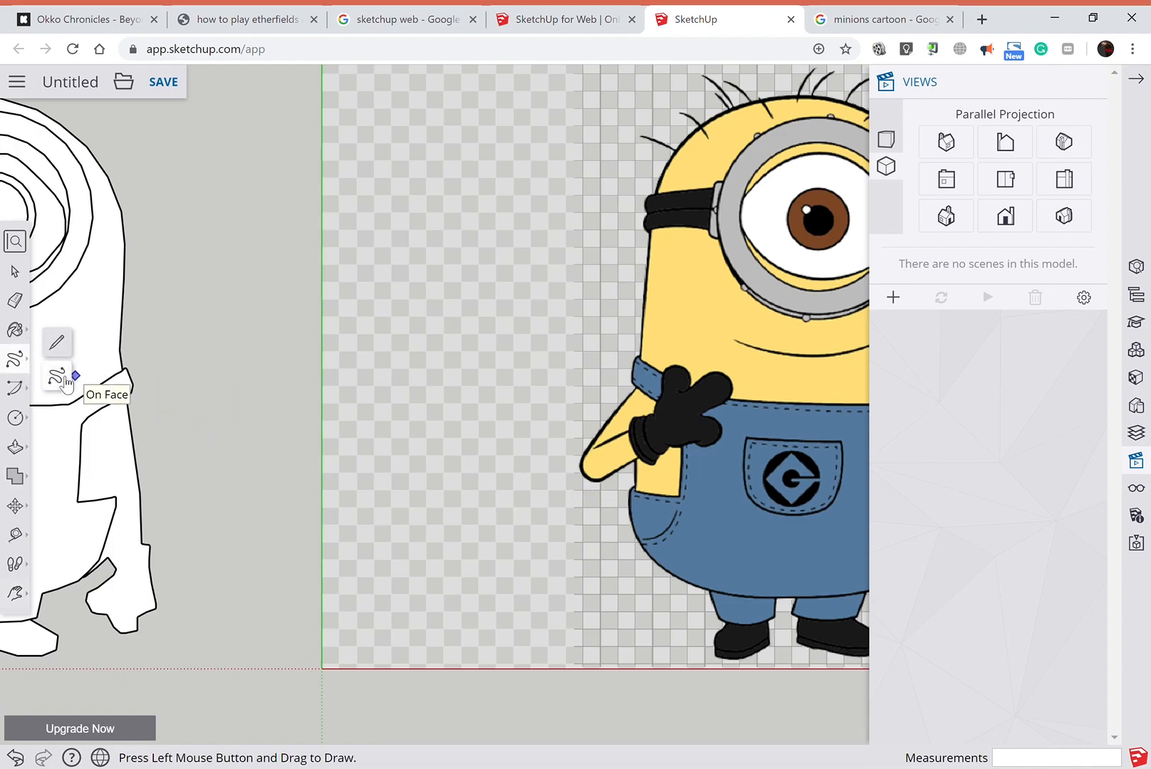
{"action": "scroll", "coordinate": [598, 520], "scroll_direction": "up", "scroll_amount": 2}
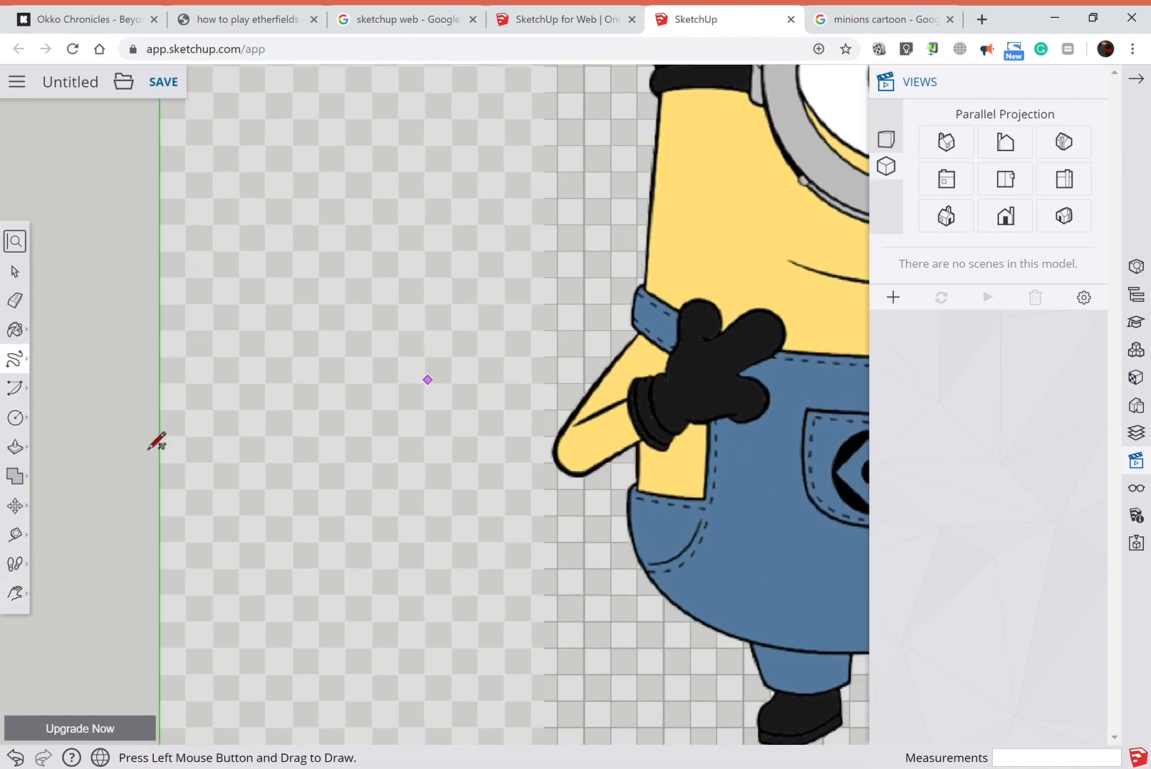
{"action": "left_click", "coordinate": [15, 592]}
{"action": "left_click_drag", "start_coordinate": [465, 580], "coordinate": [176, 511]}
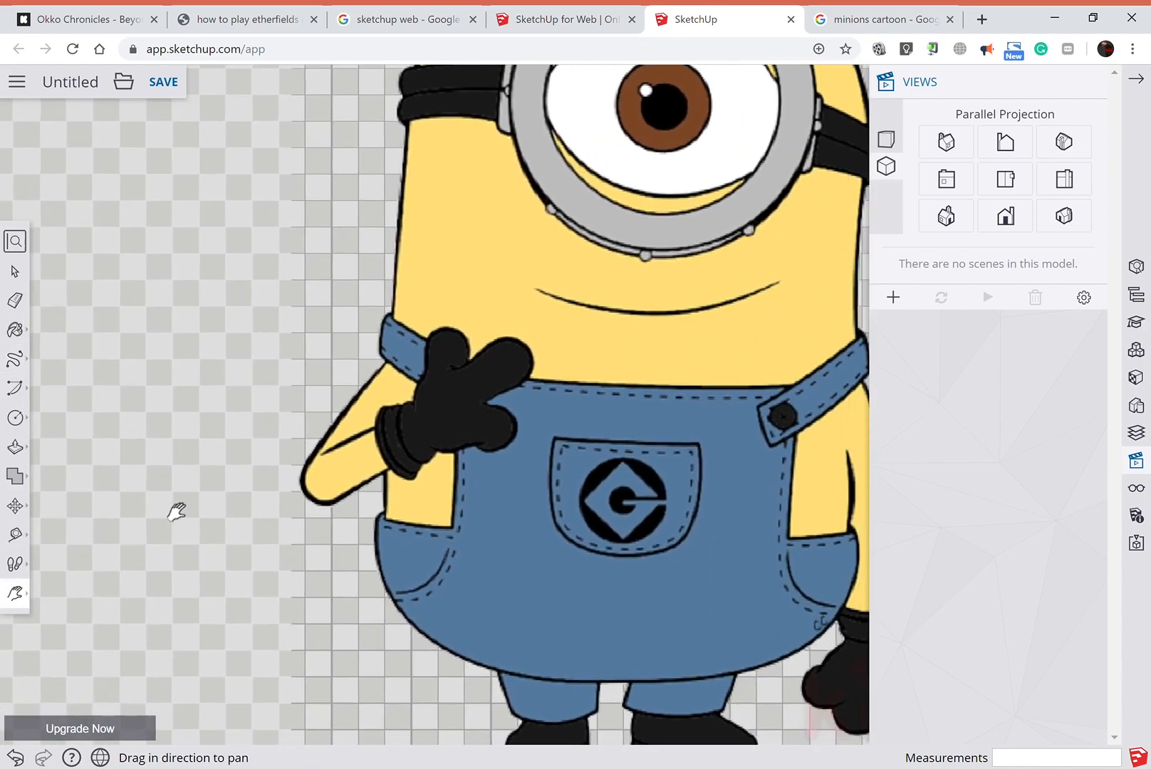
{"action": "left_click", "coordinate": [15, 358]}
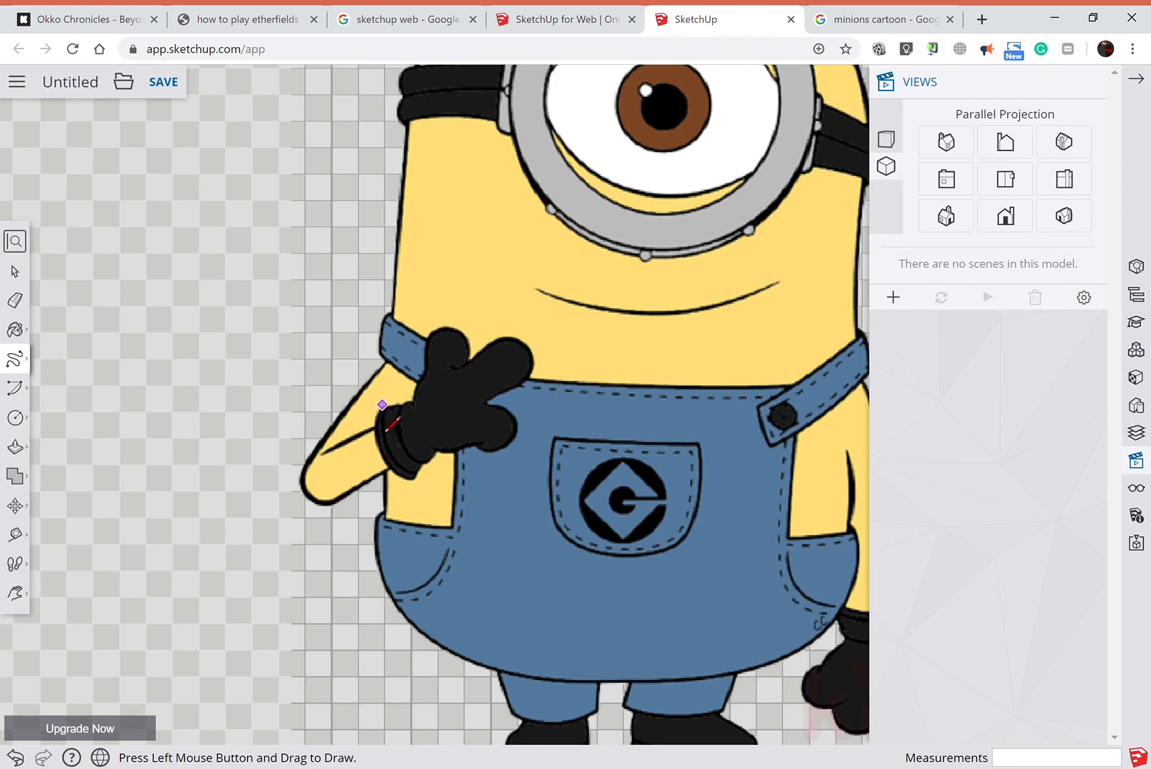
{"action": "mouse_move", "coordinate": [393, 492]}
{"action": "left_mouse_down"}
{"action": "mouse_move", "coordinate": [422, 501]}
{"action": "mouse_move", "coordinate": [438, 481]}
{"action": "mouse_move", "coordinate": [509, 459]}
{"action": "mouse_move", "coordinate": [542, 379]}
{"action": "left_mouse_up"}
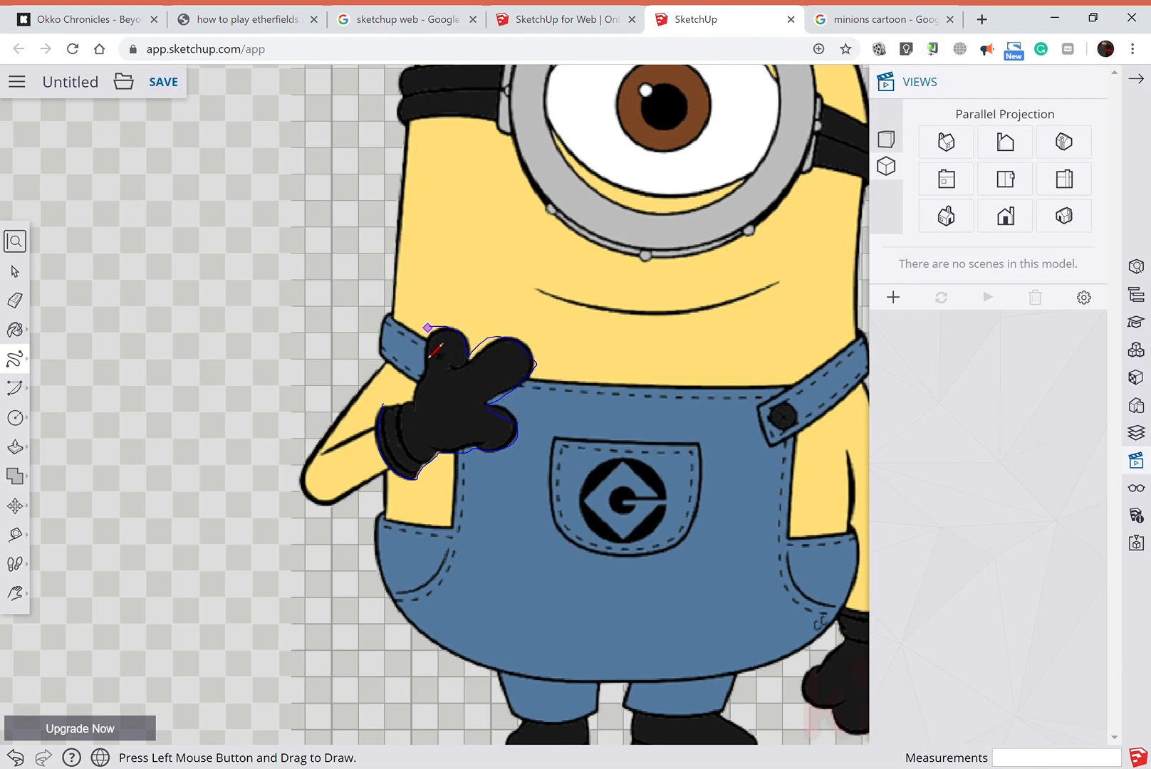
{"action": "left_click_drag", "start_coordinate": [386, 426], "coordinate": [385, 404]}
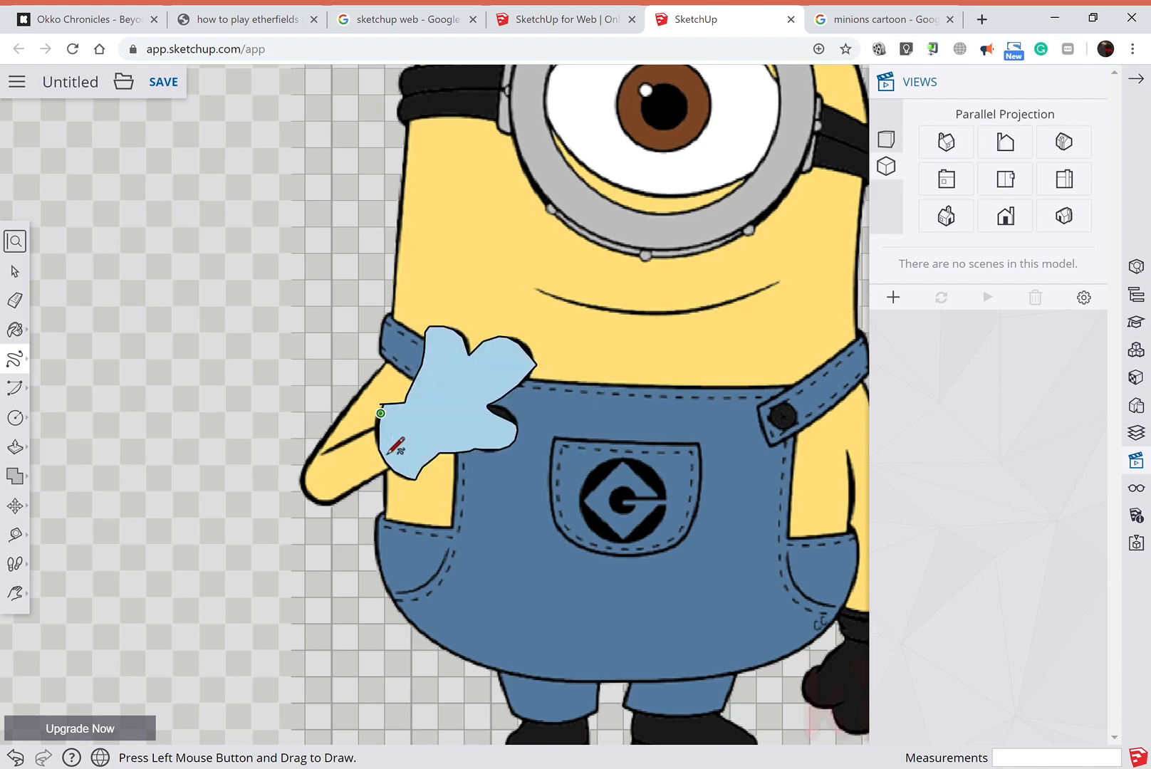
Trace the lowered black glove on the reference image as a second closed freehand outline.
{"action": "scroll", "coordinate": [411, 461], "scroll_direction": "down", "scroll_amount": 6}
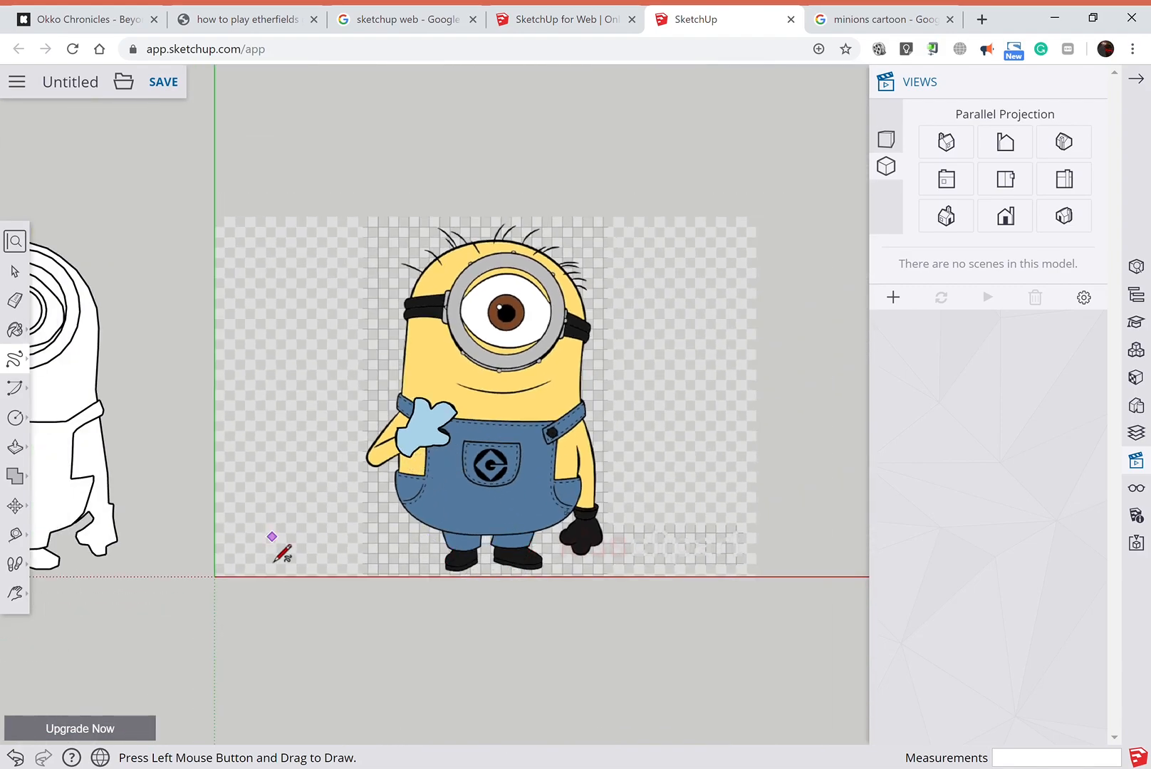
{"action": "scroll", "coordinate": [587, 515], "scroll_direction": "up", "scroll_amount": 5}
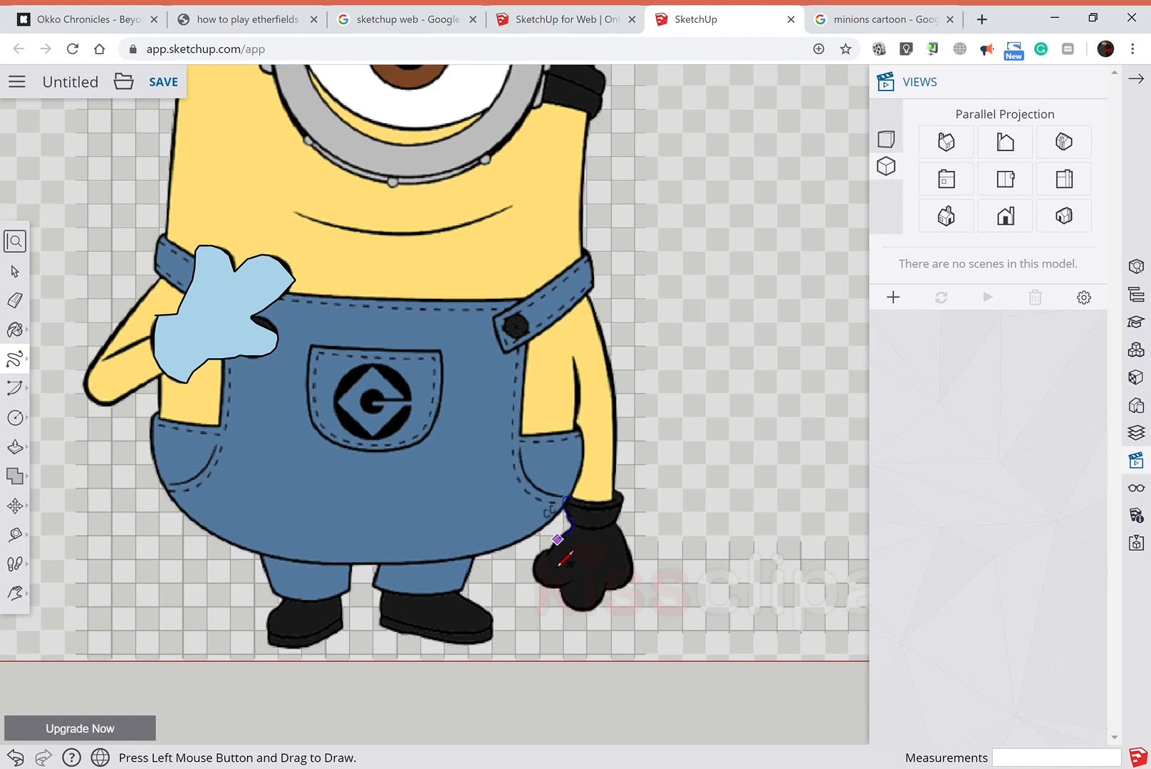
{"action": "mouse_move", "coordinate": [535, 604]}
{"action": "left_mouse_down"}
{"action": "mouse_move", "coordinate": [588, 619]}
{"action": "mouse_move", "coordinate": [634, 610]}
{"action": "mouse_move", "coordinate": [628, 503]}
{"action": "mouse_move", "coordinate": [564, 498]}
{"action": "left_mouse_up"}
{"action": "scroll", "coordinate": [552, 552], "scroll_direction": "down", "scroll_amount": 7}
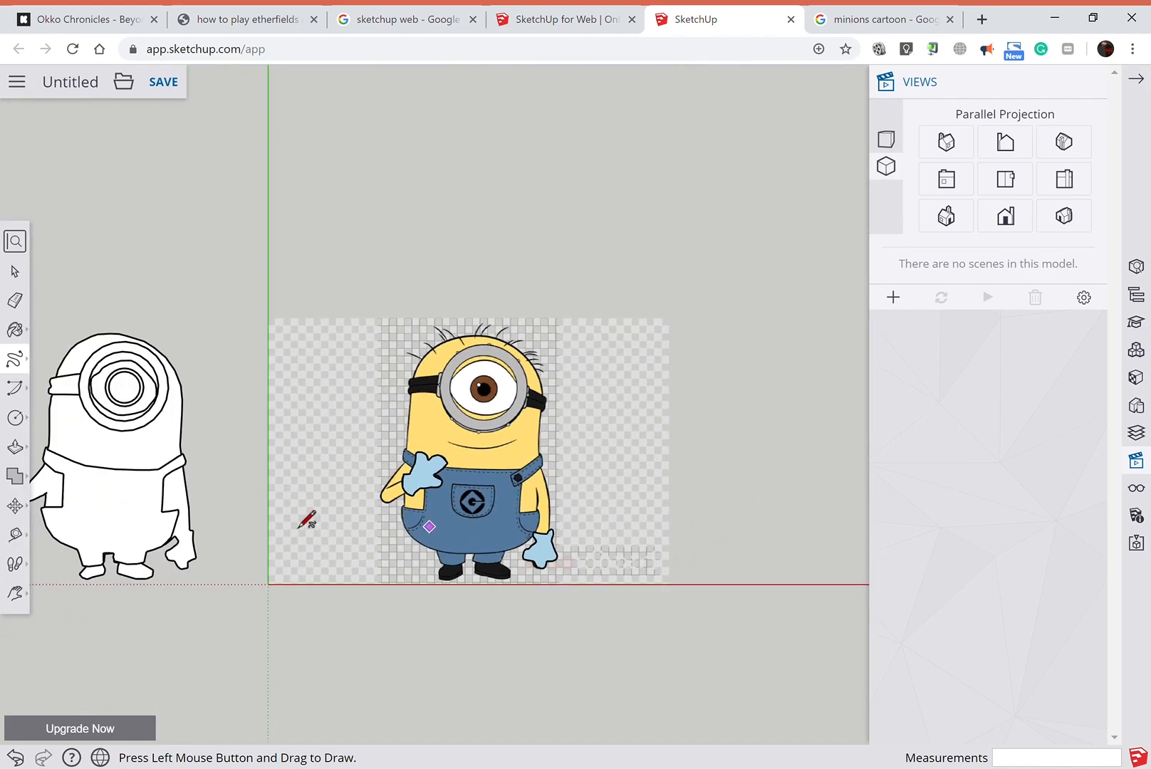
Try to make each of the two flat glove outlines on the image its own group.
{"action": "left_click", "coordinate": [14, 271]}
{"action": "left_click", "coordinate": [431, 481]}
{"action": "right_click", "coordinate": [431, 481]}
{"action": "left_click", "coordinate": [531, 319]}
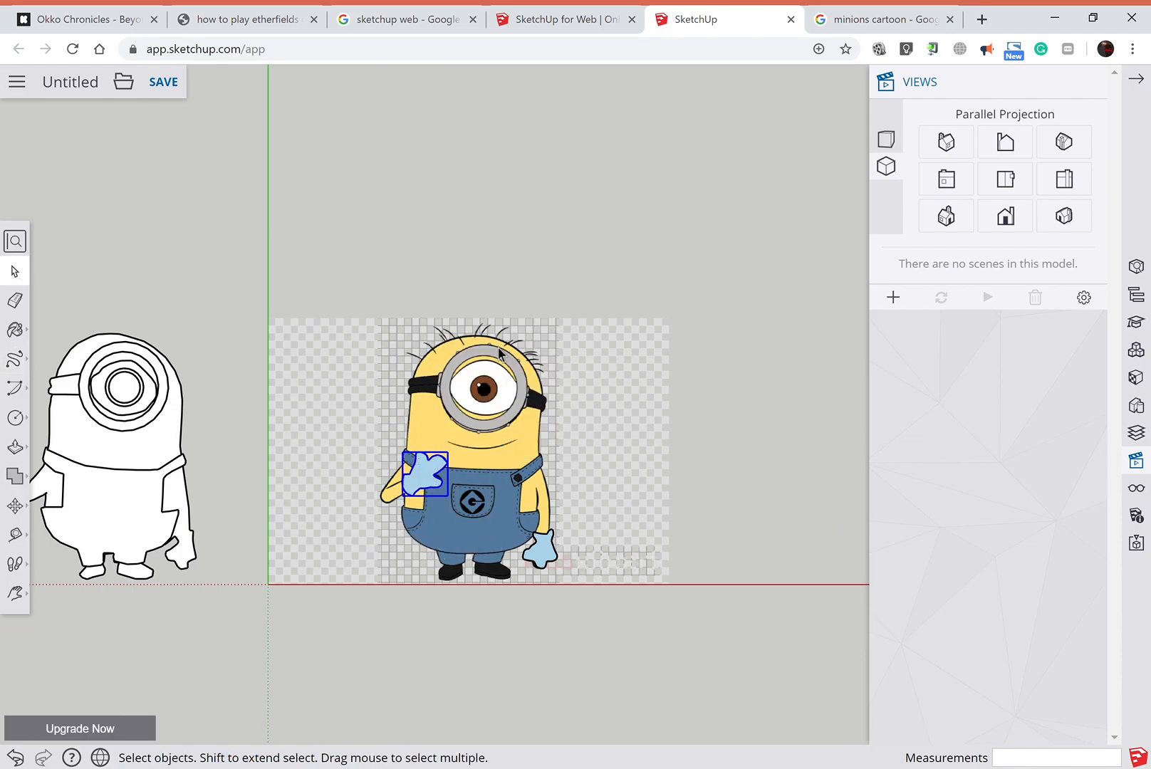
{"action": "left_click_drag", "start_coordinate": [507, 507], "coordinate": [588, 624]}
{"action": "right_click", "coordinate": [547, 559]}
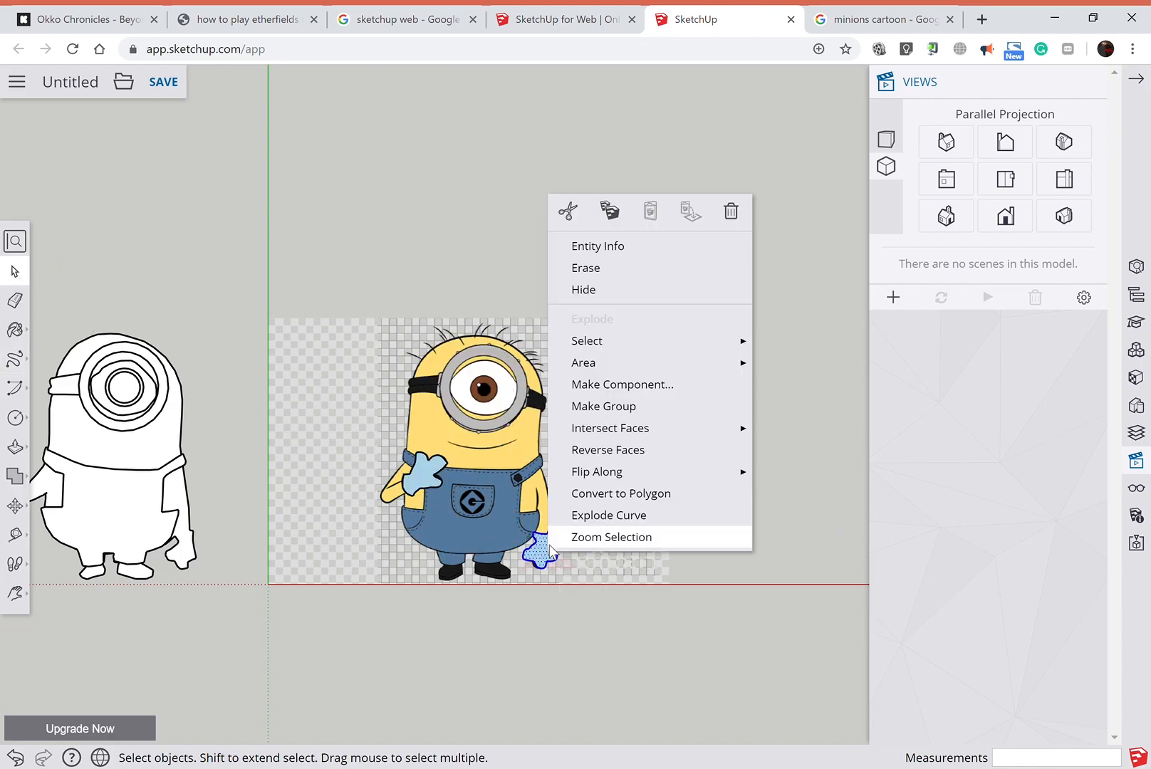
{"action": "left_click", "coordinate": [605, 406]}
{"action": "left_click_drag", "start_coordinate": [448, 609], "coordinate": [361, 514]}
{"action": "scroll", "coordinate": [336, 607], "scroll_direction": "down", "scroll_amount": 1}
{"action": "scroll", "coordinate": [335, 608], "scroll_direction": "down", "scroll_amount": 1}
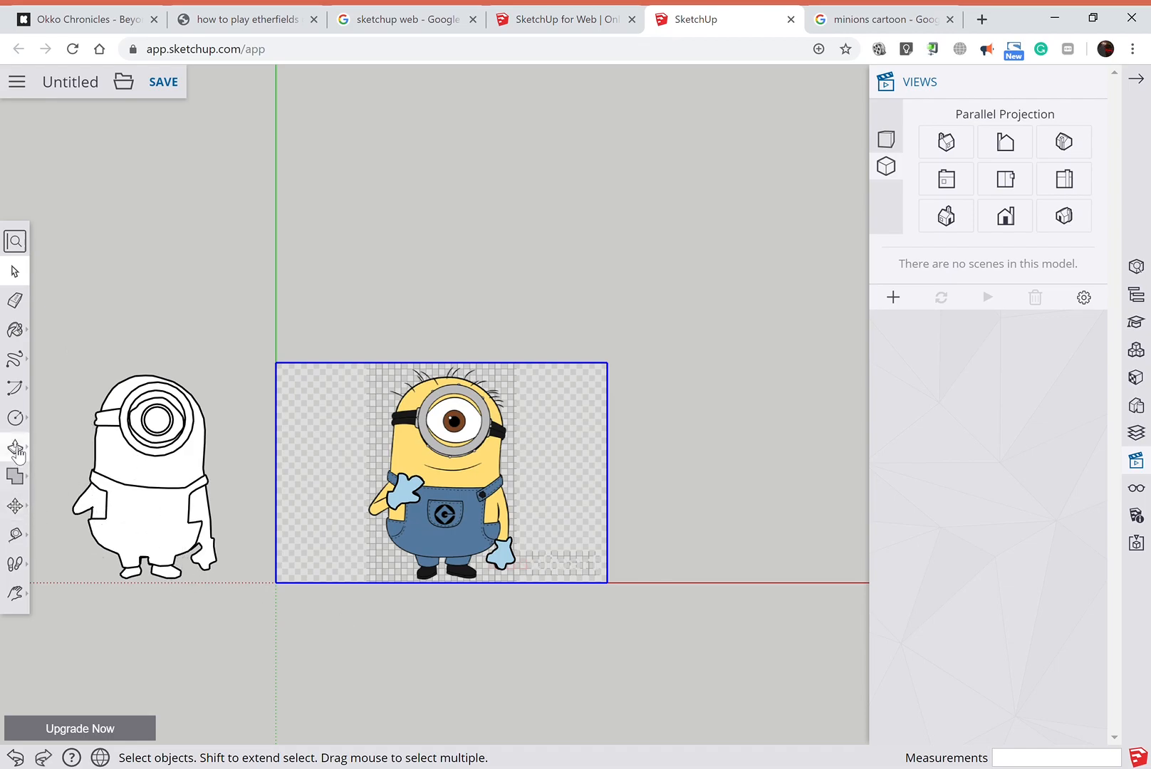
Push/pull the raised glove's face up by about 460 mm and the lowered glove's face by about 546 mm.
{"action": "left_click", "coordinate": [18, 592]}
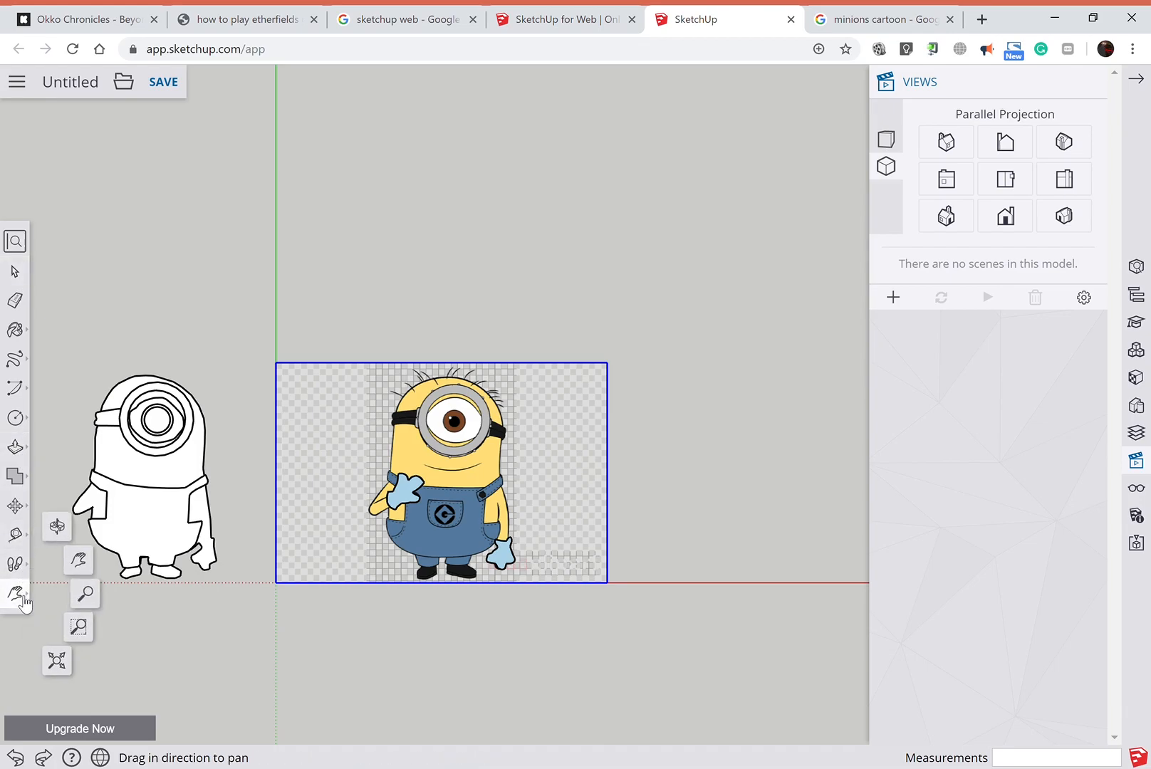
{"action": "left_click", "coordinate": [57, 526]}
{"action": "left_click_drag", "start_coordinate": [309, 661], "coordinate": [612, 341]}
{"action": "left_click", "coordinate": [15, 446]}
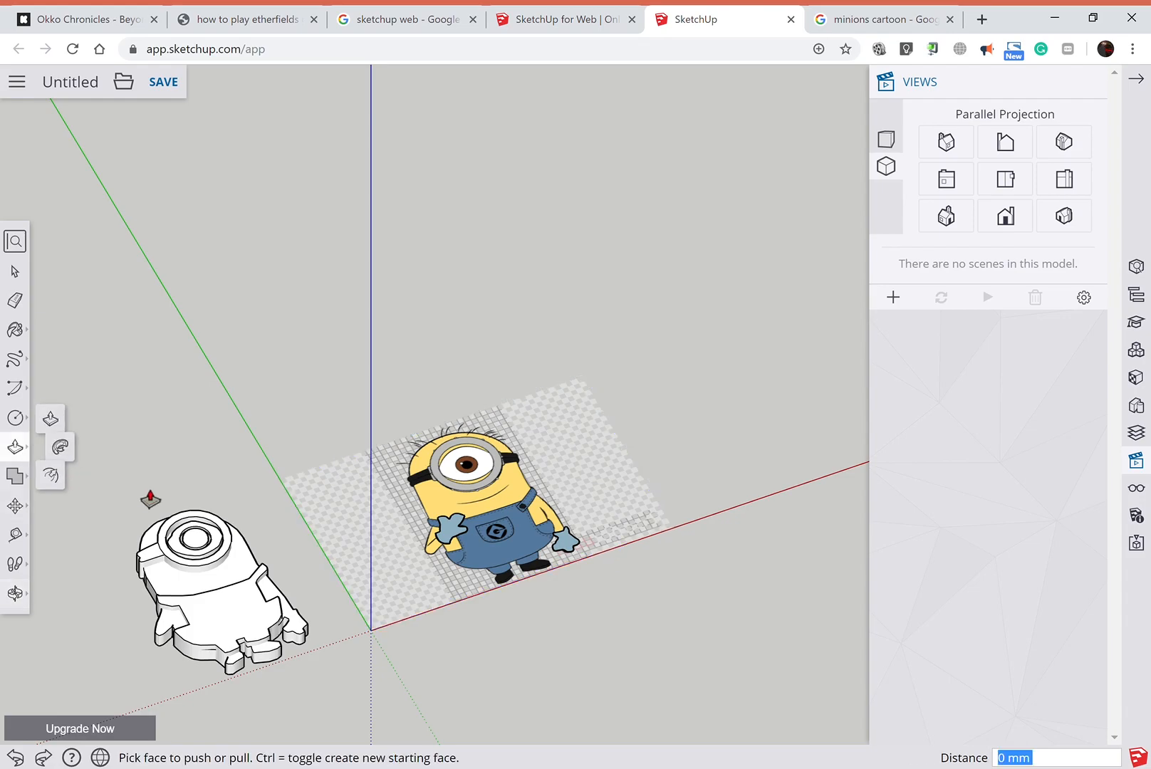
{"action": "scroll", "coordinate": [483, 593], "scroll_direction": "up", "scroll_amount": 5}
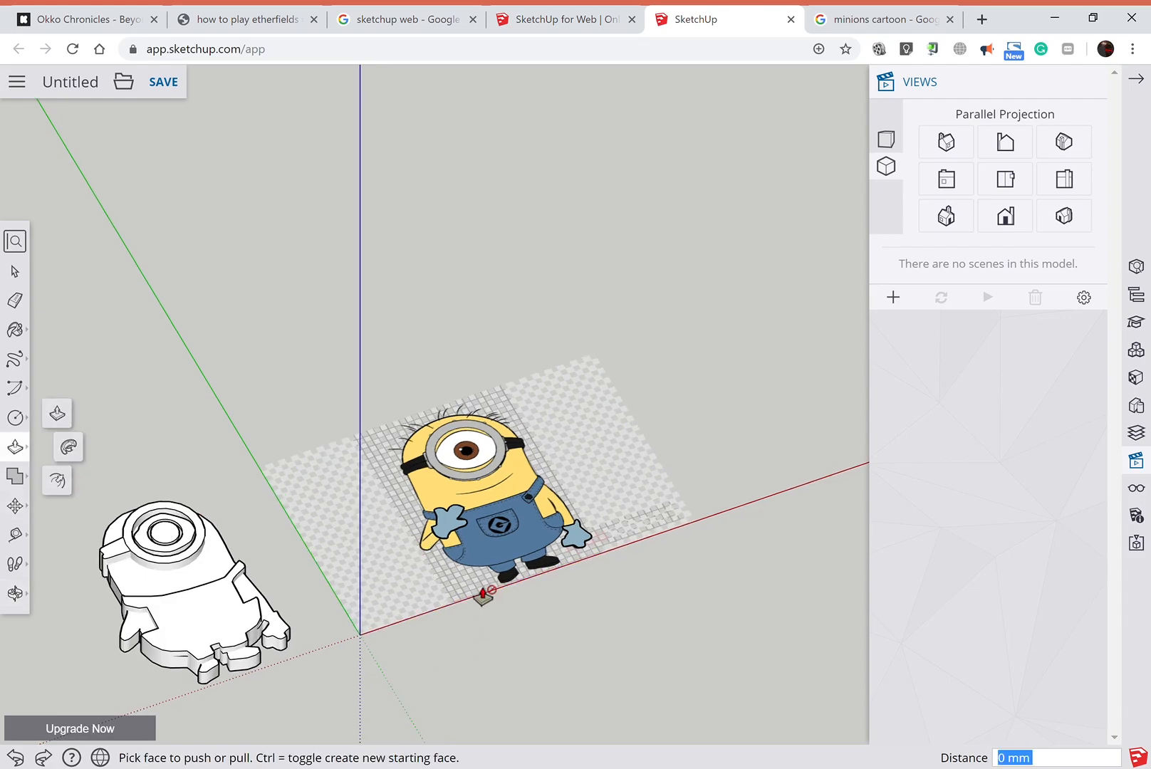
{"action": "left_click_drag", "start_coordinate": [452, 489], "coordinate": [445, 435]}
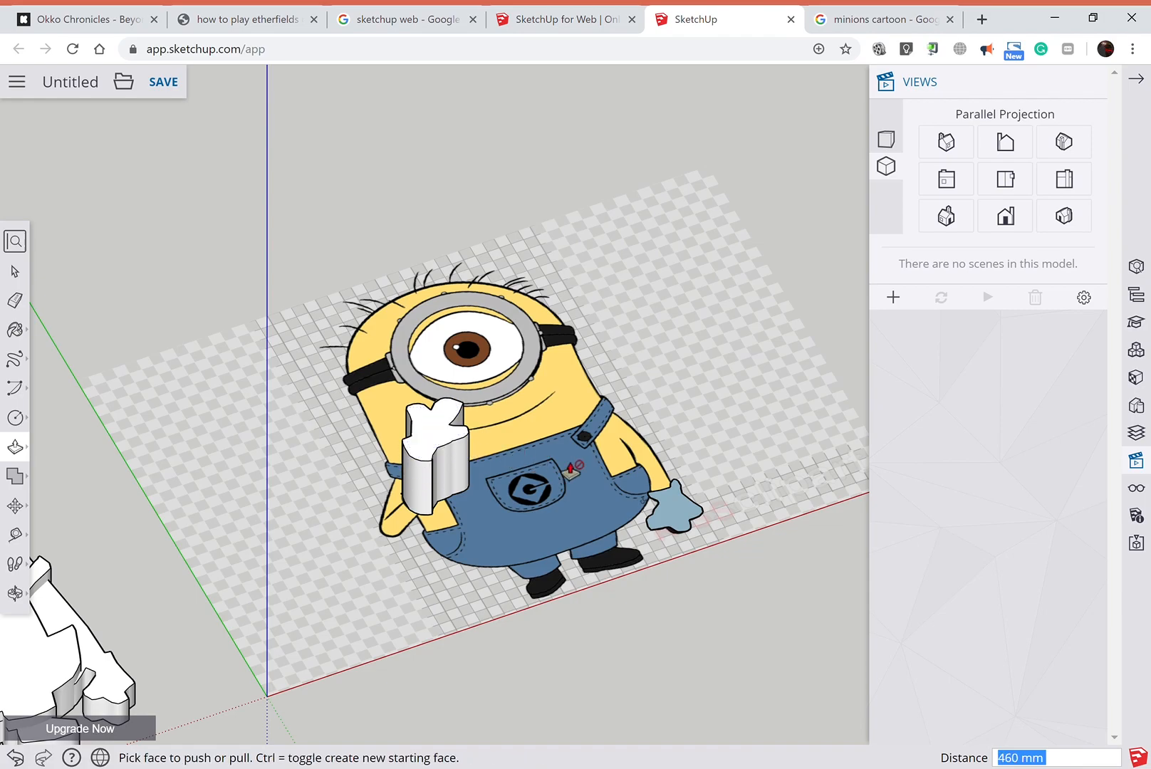
{"action": "left_click_drag", "start_coordinate": [677, 509], "coordinate": [682, 467]}
{"action": "scroll", "coordinate": [676, 471], "scroll_direction": "down", "scroll_amount": 3}
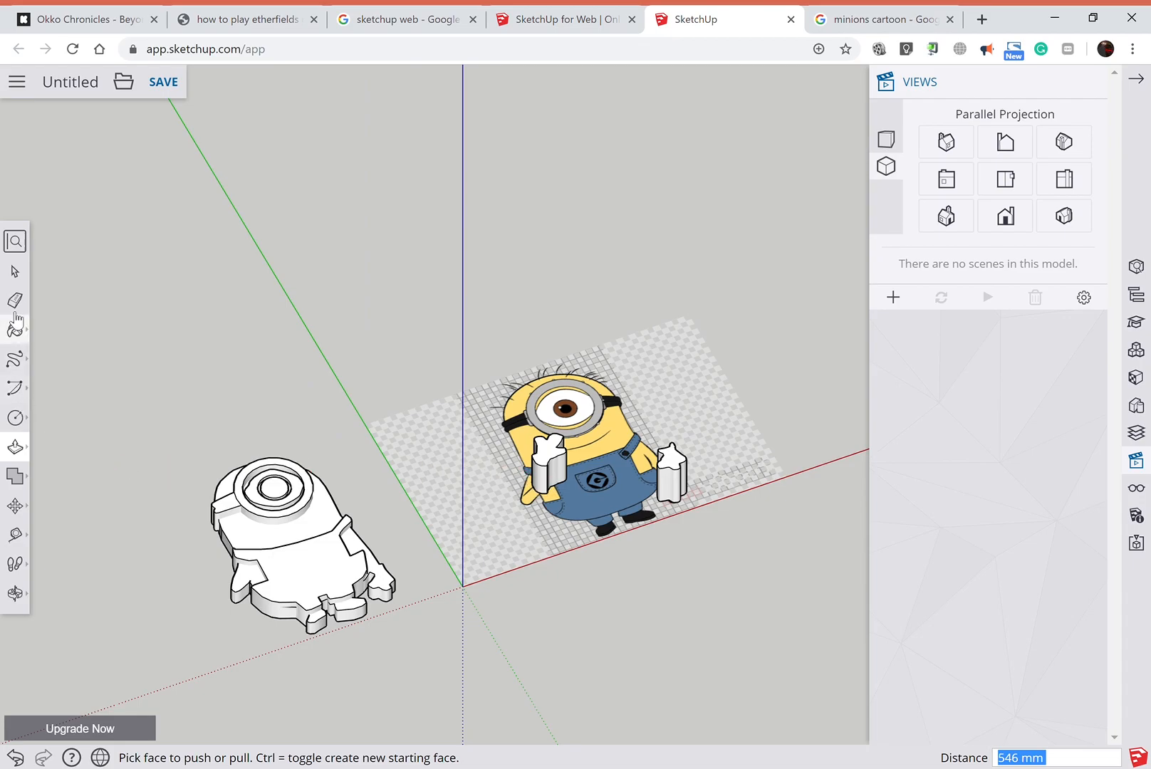
Select each extruded glove in full and make each one a separate group.
{"action": "left_click", "coordinate": [15, 271]}
{"action": "left_click", "coordinate": [550, 463]}
{"action": "right_click", "coordinate": [552, 462]}
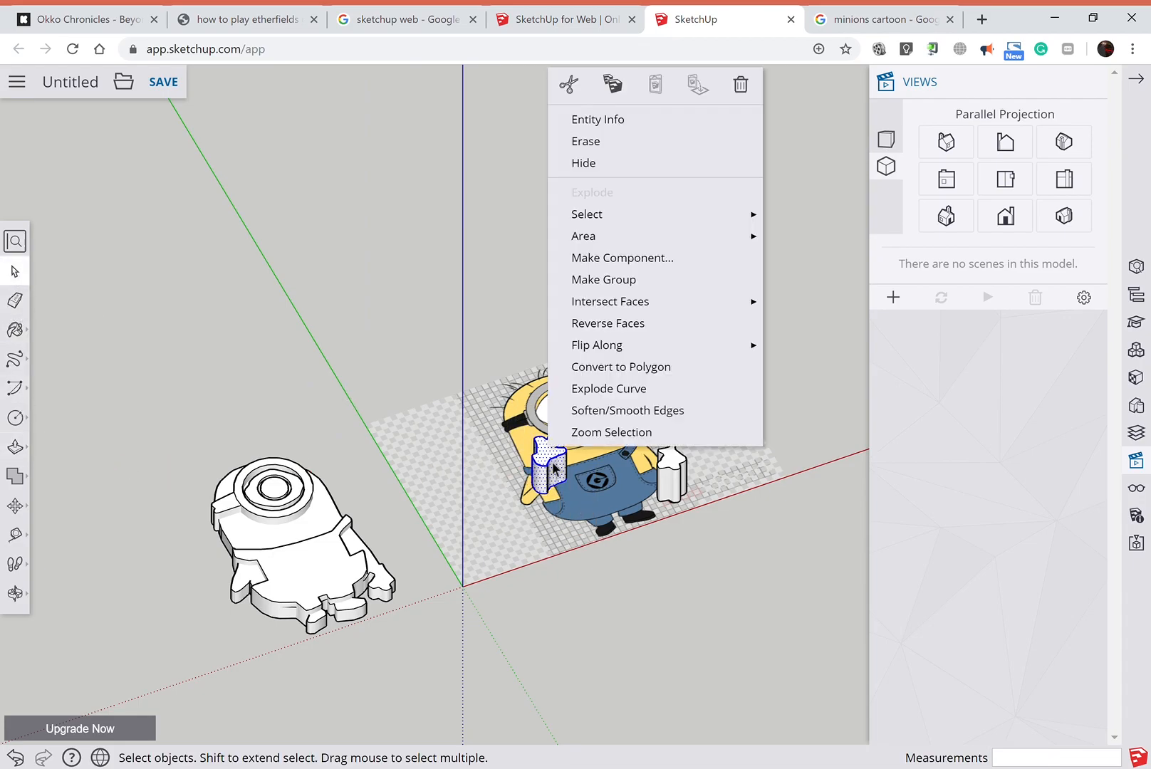
{"action": "left_click", "coordinate": [589, 281]}
{"action": "left_click_drag", "start_coordinate": [722, 547], "coordinate": [720, 546]}
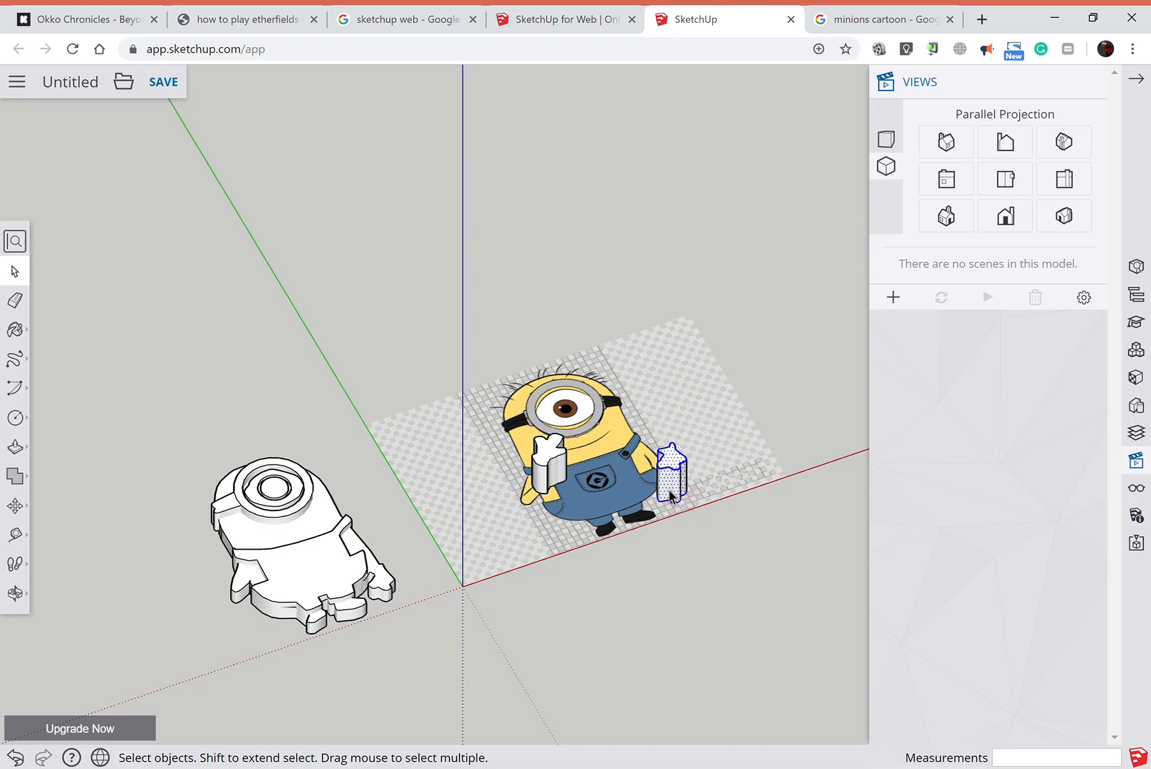
{"action": "right_click", "coordinate": [670, 502]}
{"action": "left_click", "coordinate": [738, 314]}
Combine the two glove groups into a single group and show the model in the Top view.
{"action": "left_click_drag", "start_coordinate": [472, 413], "coordinate": [737, 572]}
{"action": "right_click", "coordinate": [562, 486]}
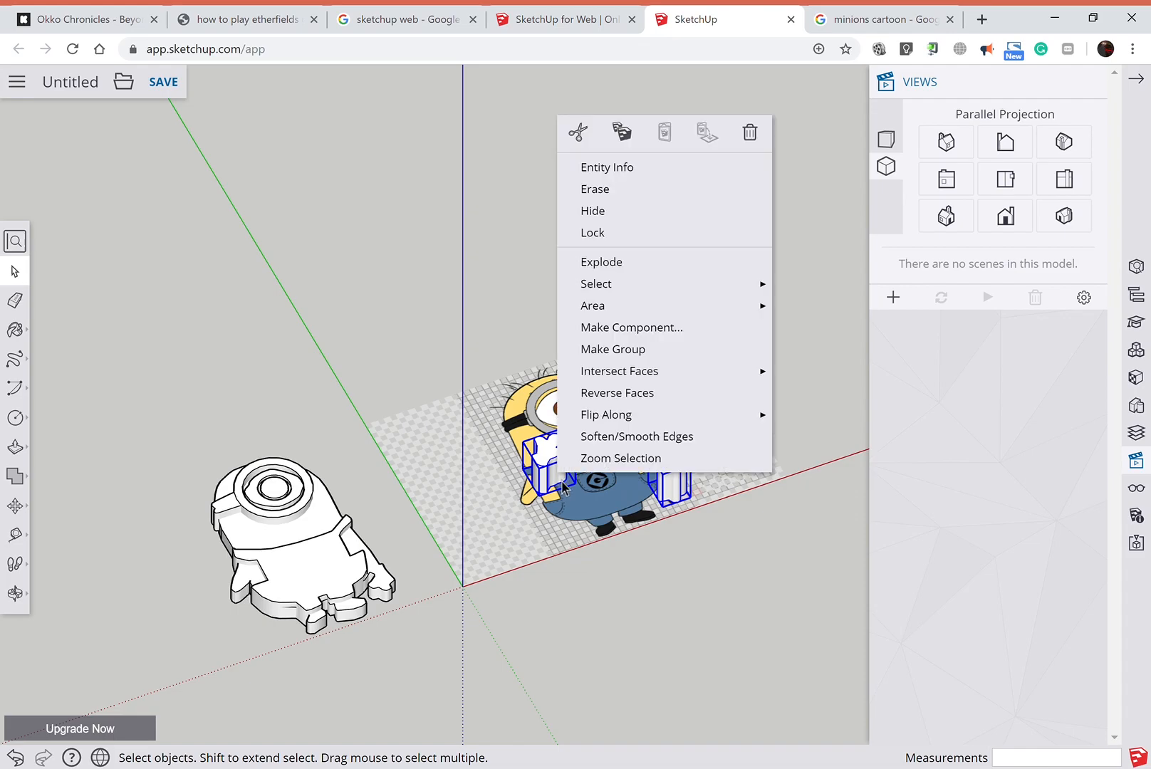
{"action": "left_click", "coordinate": [619, 349]}
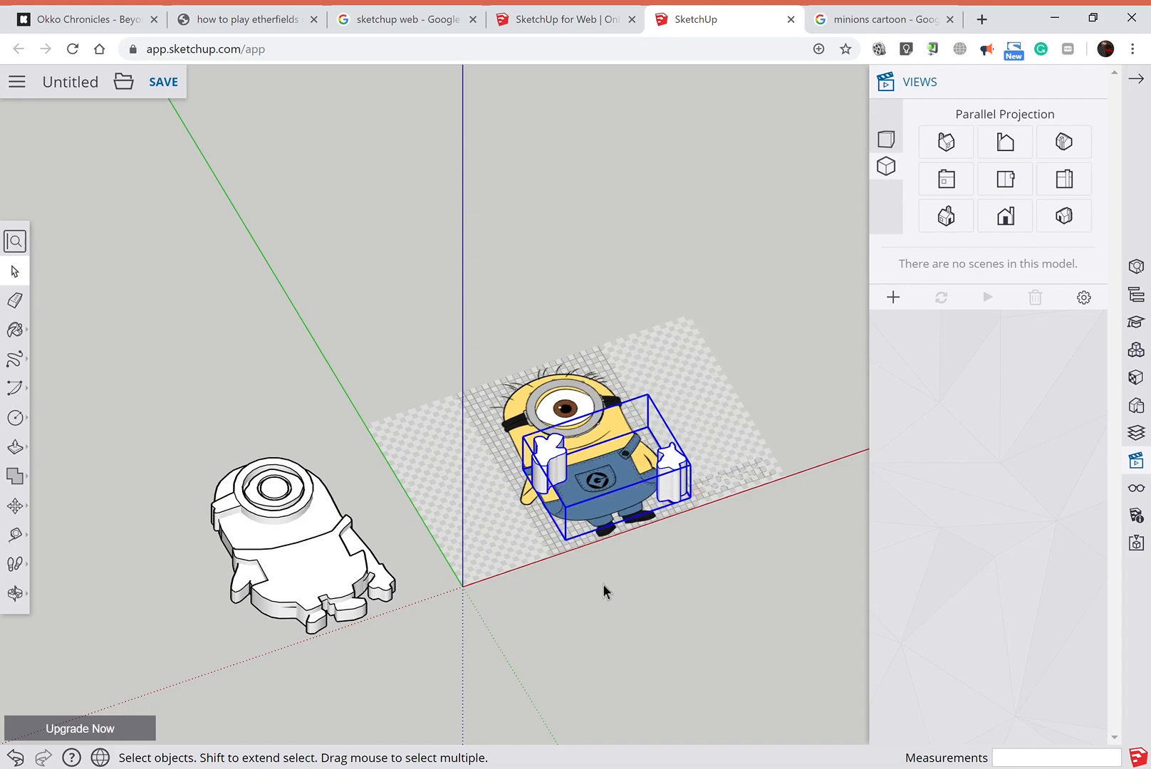
{"action": "scroll", "coordinate": [602, 585], "scroll_direction": "down", "scroll_amount": 2}
{"action": "left_click", "coordinate": [1023, 184]}
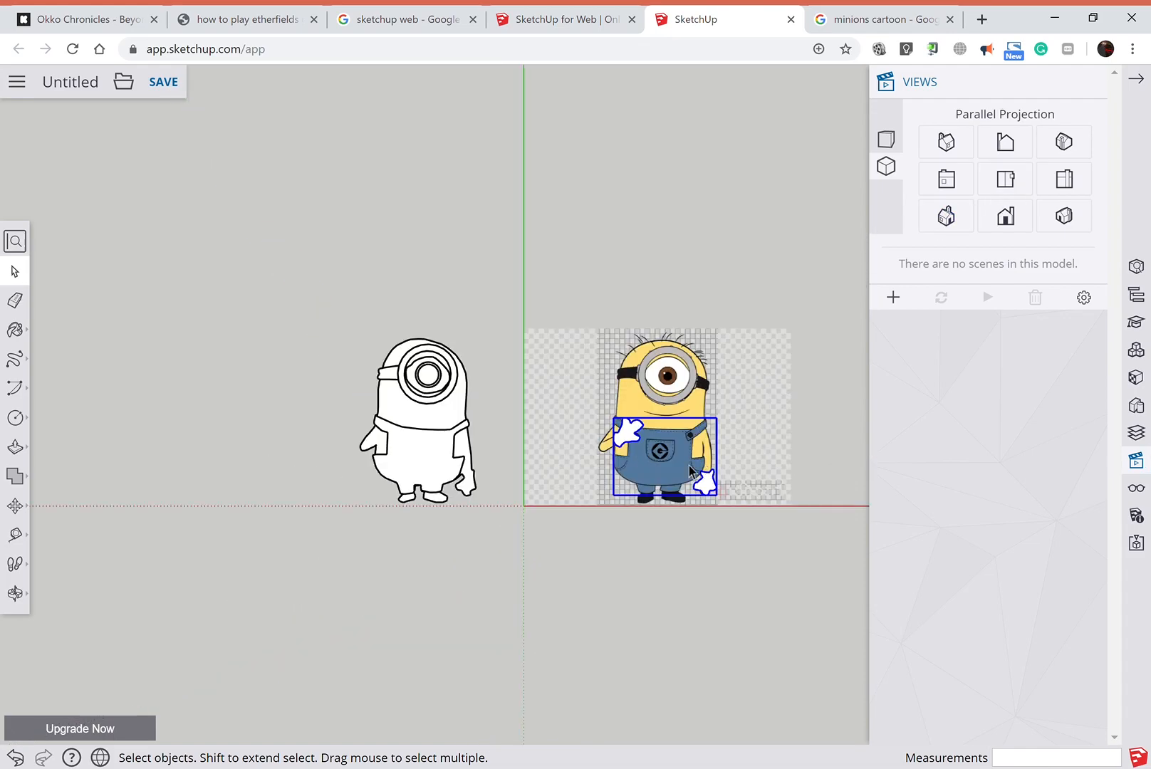
Move the combined glove group from the reference image onto the arms of the extruded minion.
{"action": "left_click", "coordinate": [15, 506]}
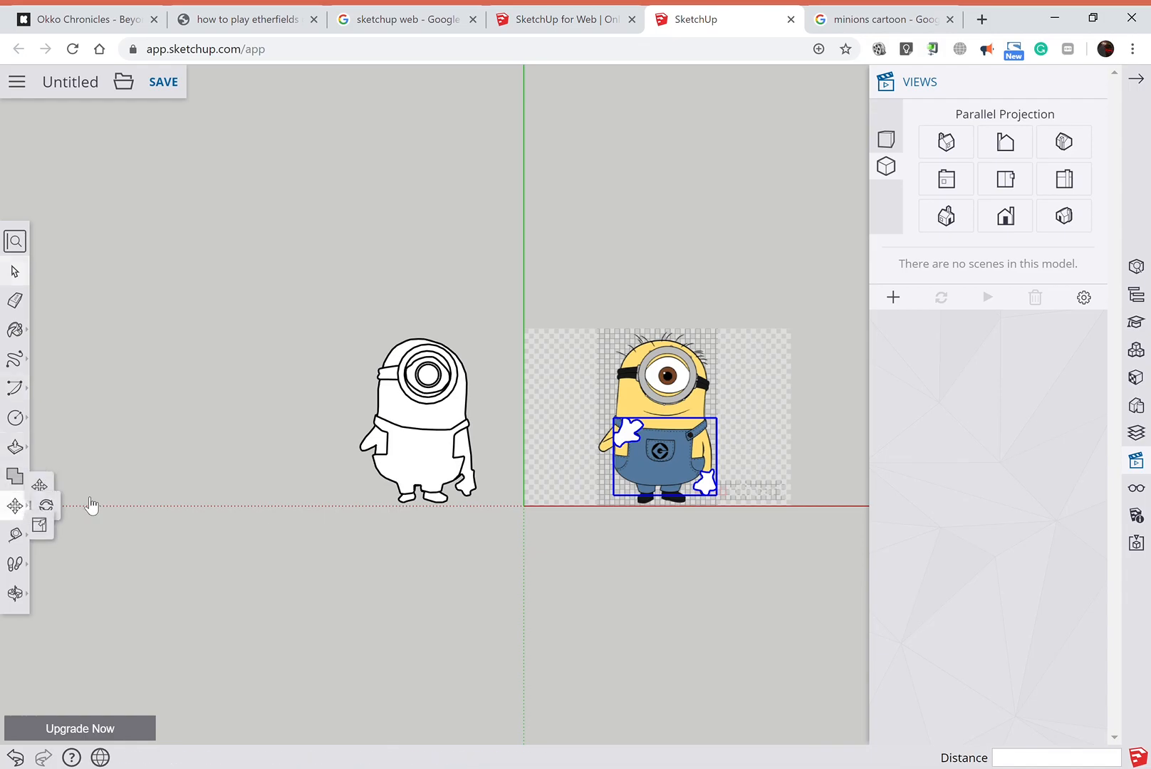
{"action": "left_click", "coordinate": [706, 593]}
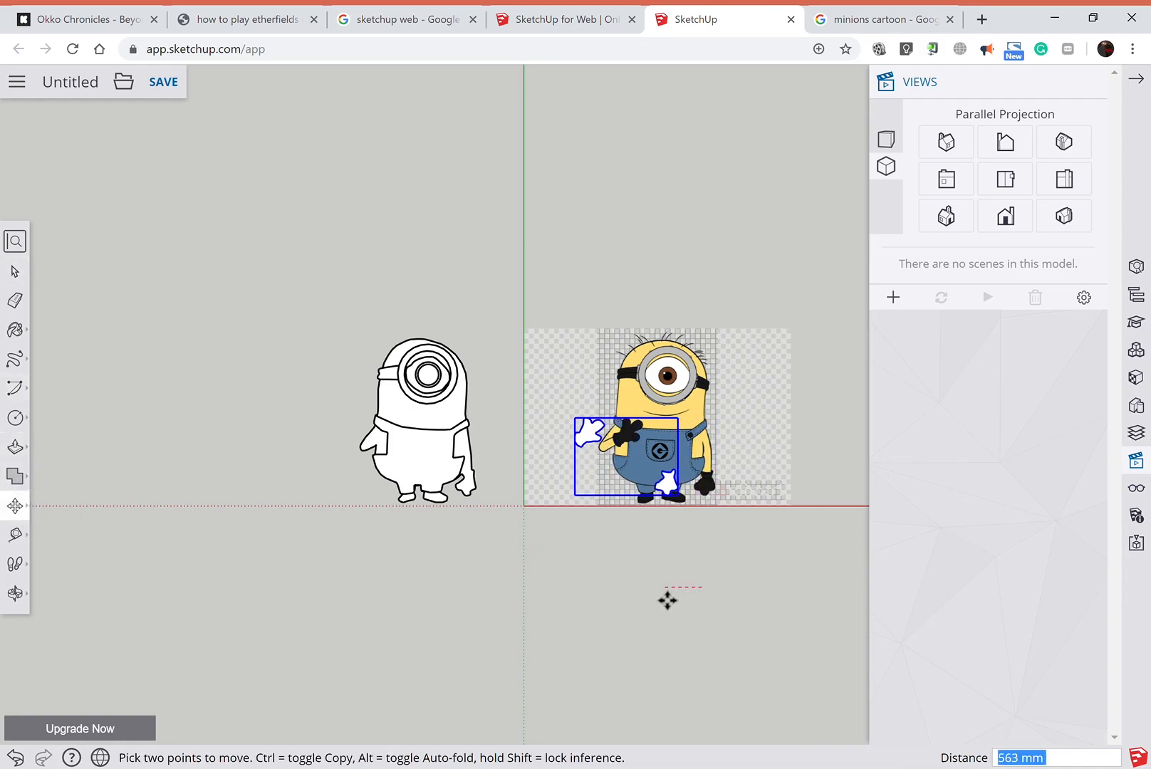
{"action": "left_click", "coordinate": [473, 600]}
{"action": "scroll", "coordinate": [475, 589], "scroll_direction": "up", "scroll_amount": 5}
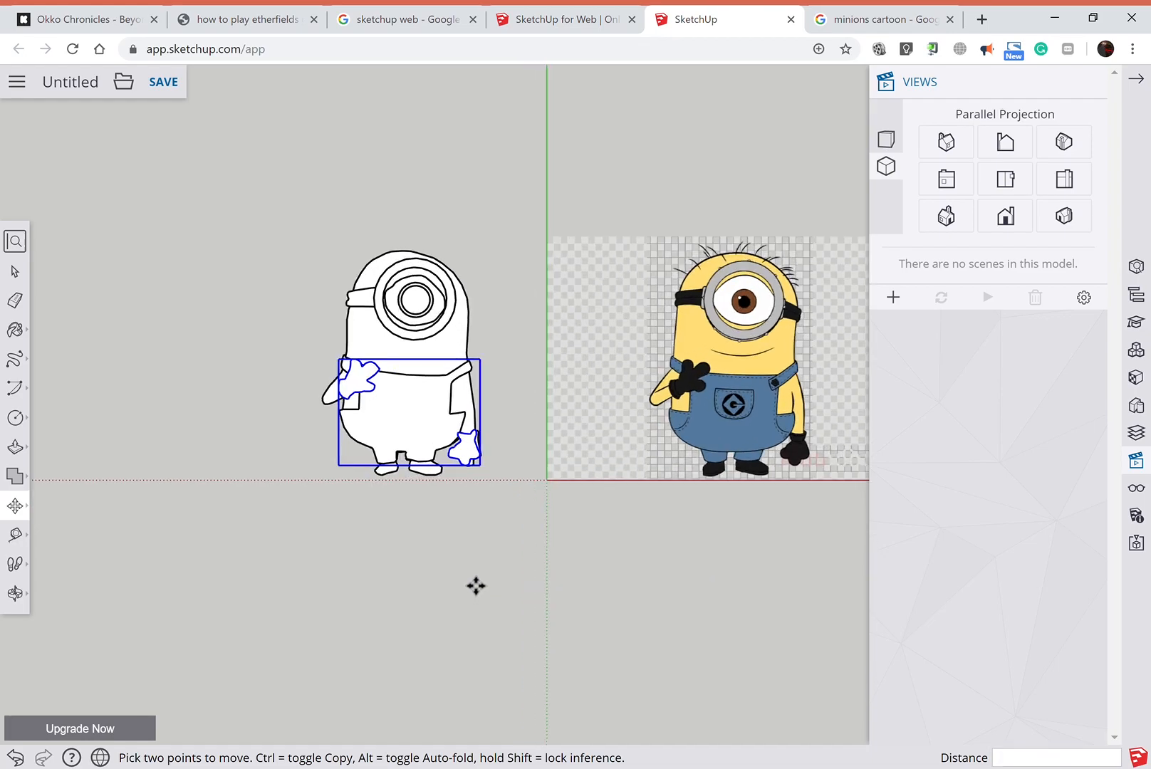
Explode the combined glove group, and explode the two individual glove groups inside it.
{"action": "left_click", "coordinate": [15, 592]}
{"action": "left_click_drag", "start_coordinate": [319, 599], "coordinate": [596, 452]}
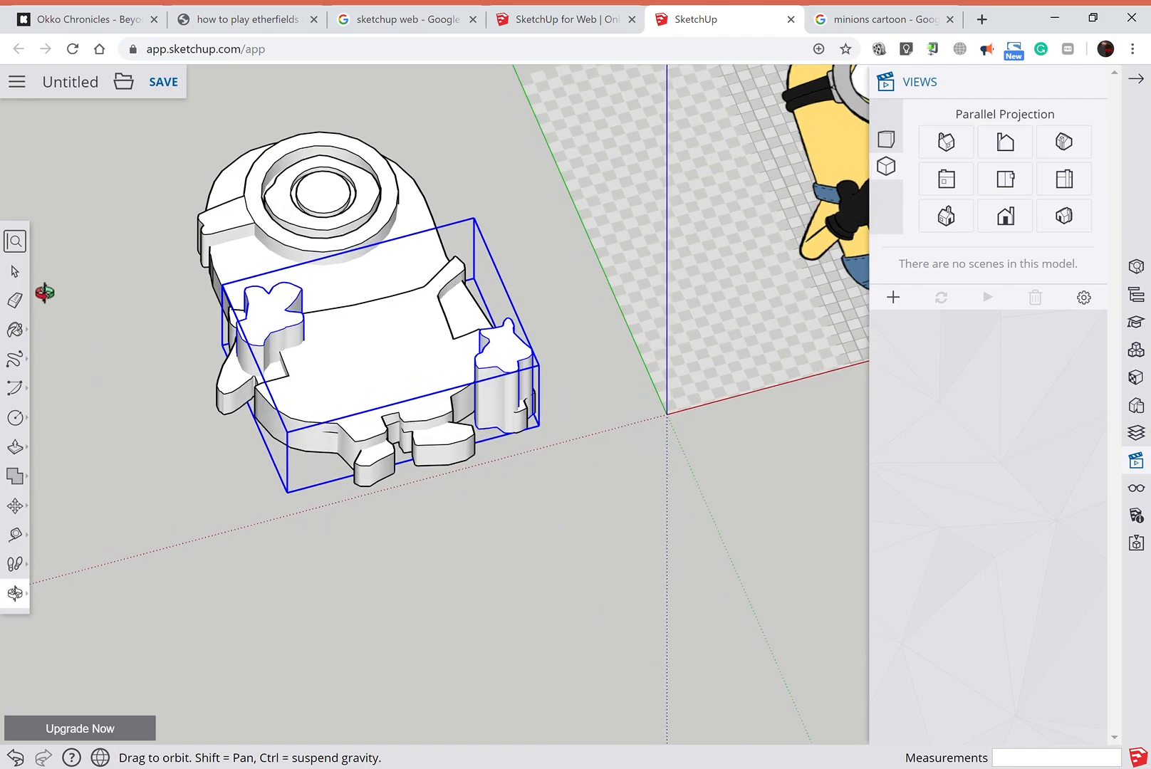
{"action": "left_click", "coordinate": [15, 271]}
{"action": "right_click", "coordinate": [282, 316]}
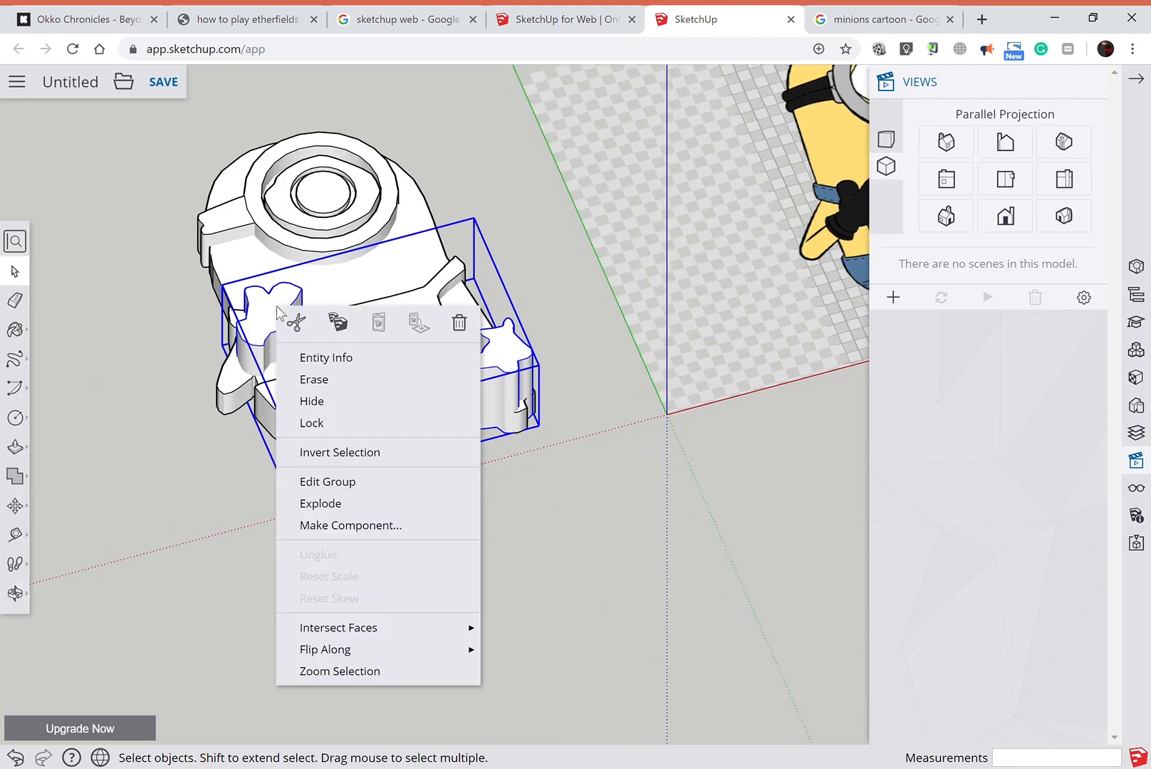
{"action": "left_click", "coordinate": [320, 504]}
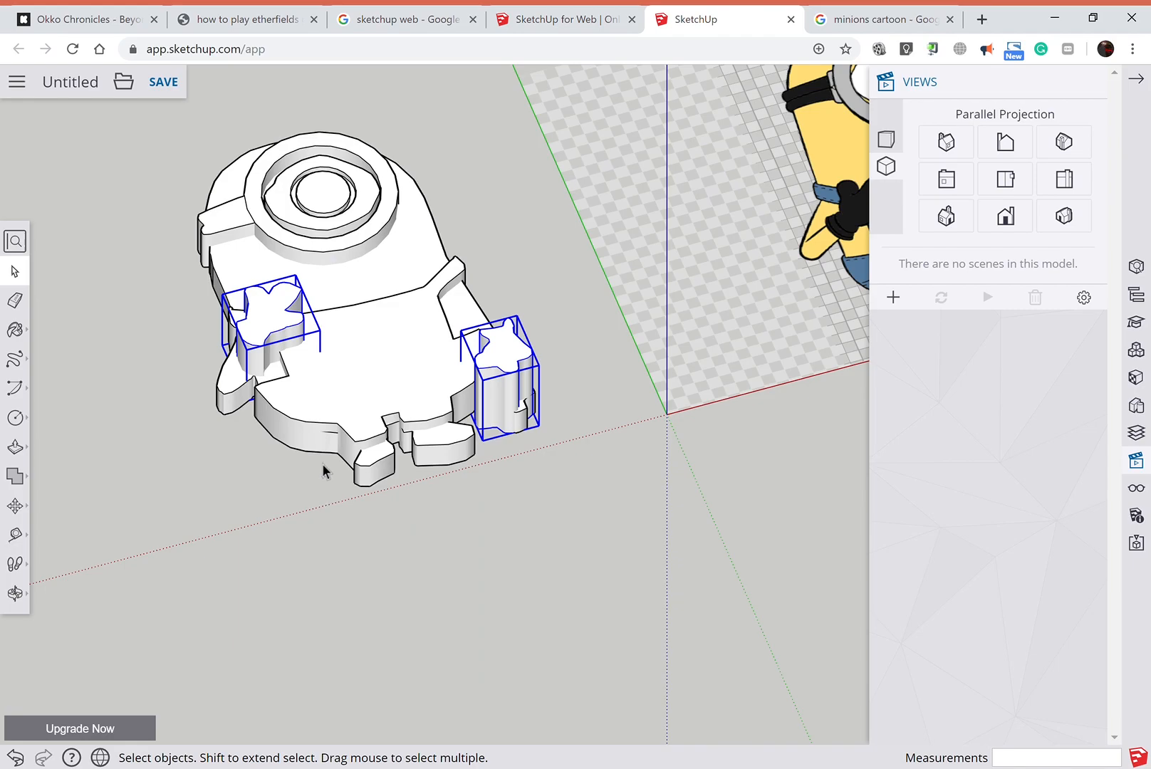
{"action": "right_click", "coordinate": [285, 333]}
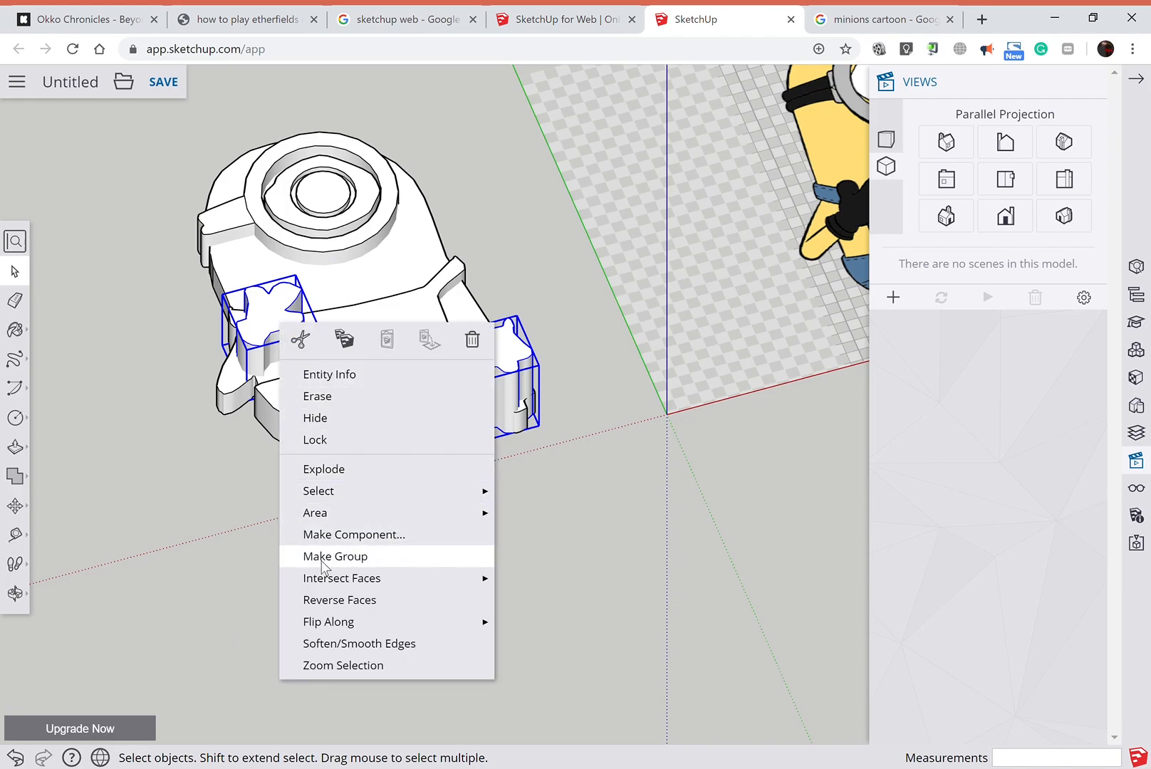
{"action": "left_click", "coordinate": [327, 470]}
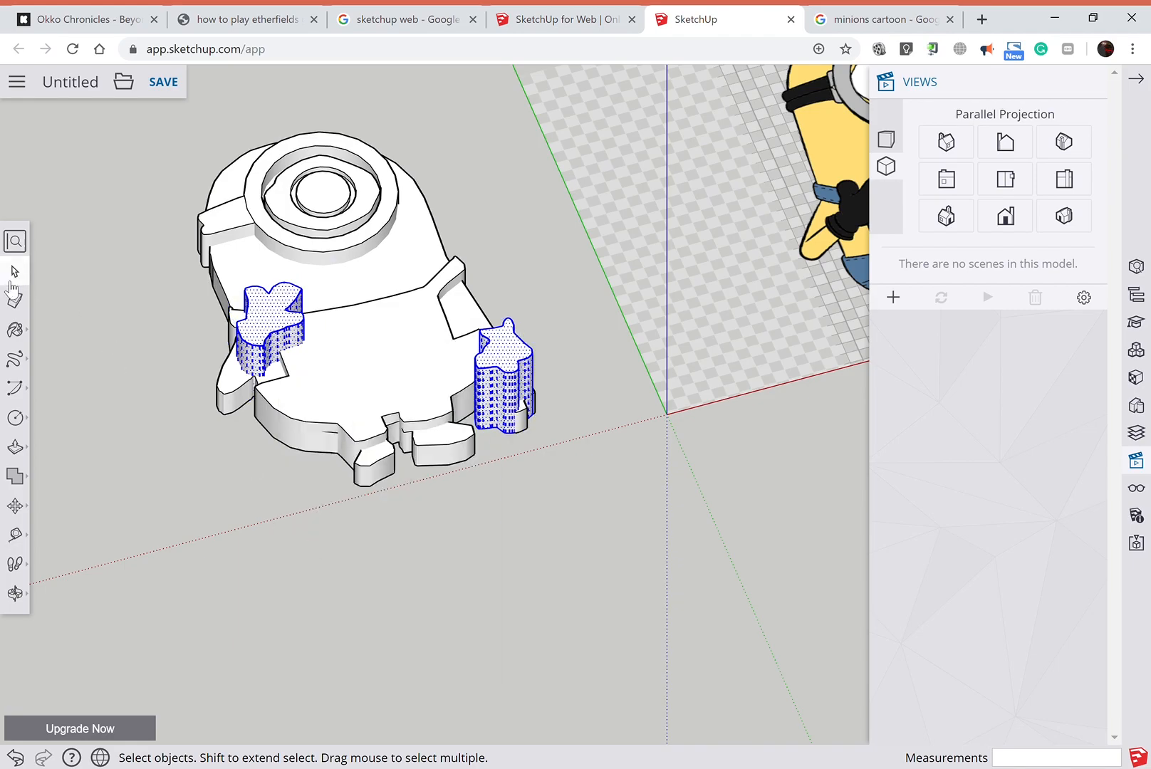
Push the raised glove's face down towards the body and lower the other glove's face by about 220 mm.
{"action": "left_click", "coordinate": [15, 446]}
{"action": "left_click_drag", "start_coordinate": [269, 327], "coordinate": [278, 343]}
{"action": "left_click_drag", "start_coordinate": [513, 373], "coordinate": [515, 390]}
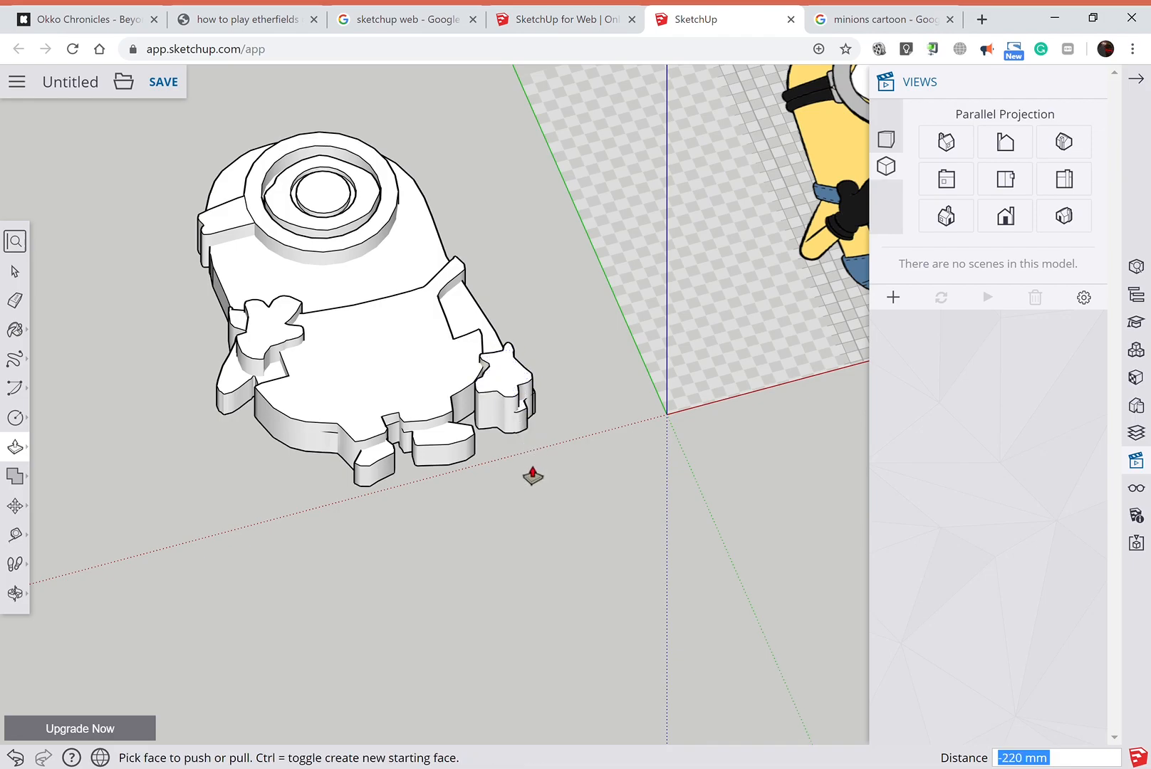
{"action": "left_click", "coordinate": [15, 271]}
Examine the gloves on the body from several angles and compare the model with the reference image in the Top view.
{"action": "left_click", "coordinate": [16, 593]}
{"action": "left_click_drag", "start_coordinate": [606, 367], "coordinate": [503, 542]}
{"action": "scroll", "coordinate": [622, 321], "scroll_direction": "down", "scroll_amount": 3}
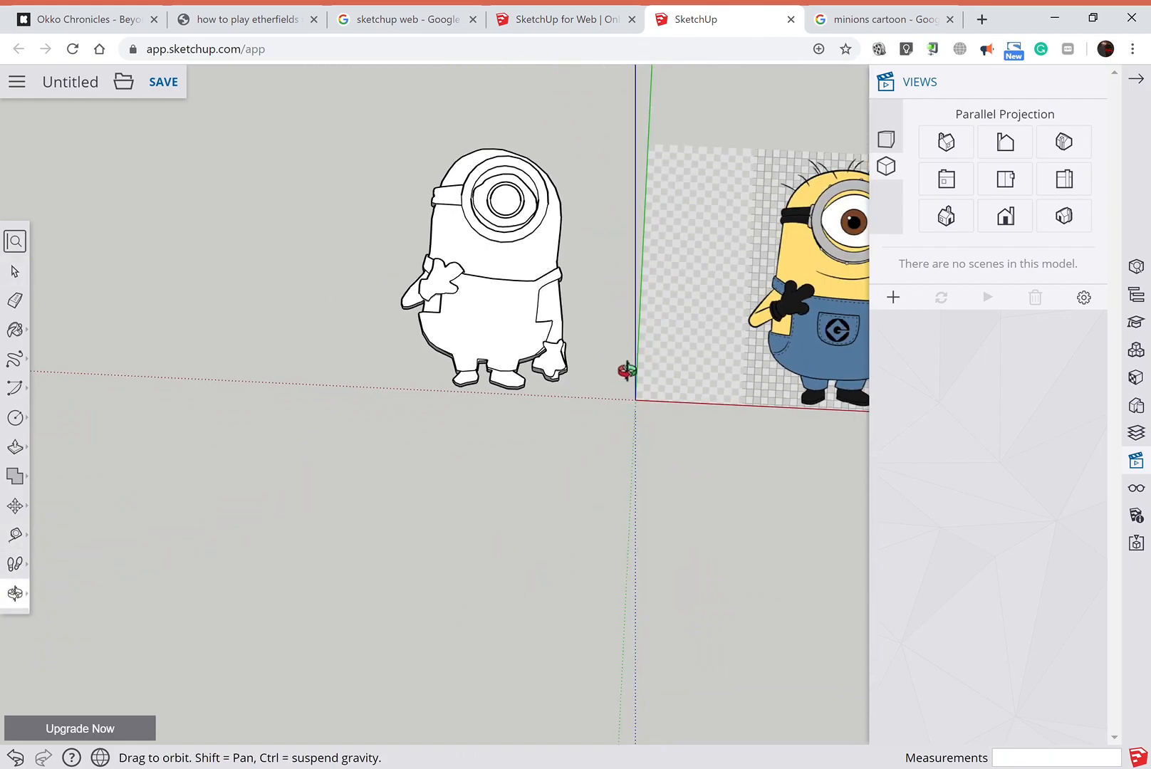
{"action": "scroll", "coordinate": [623, 373], "scroll_direction": "up", "scroll_amount": 4}
{"action": "left_click_drag", "start_coordinate": [573, 444], "coordinate": [758, 571]}
{"action": "left_click_drag", "start_coordinate": [560, 526], "coordinate": [598, 524]}
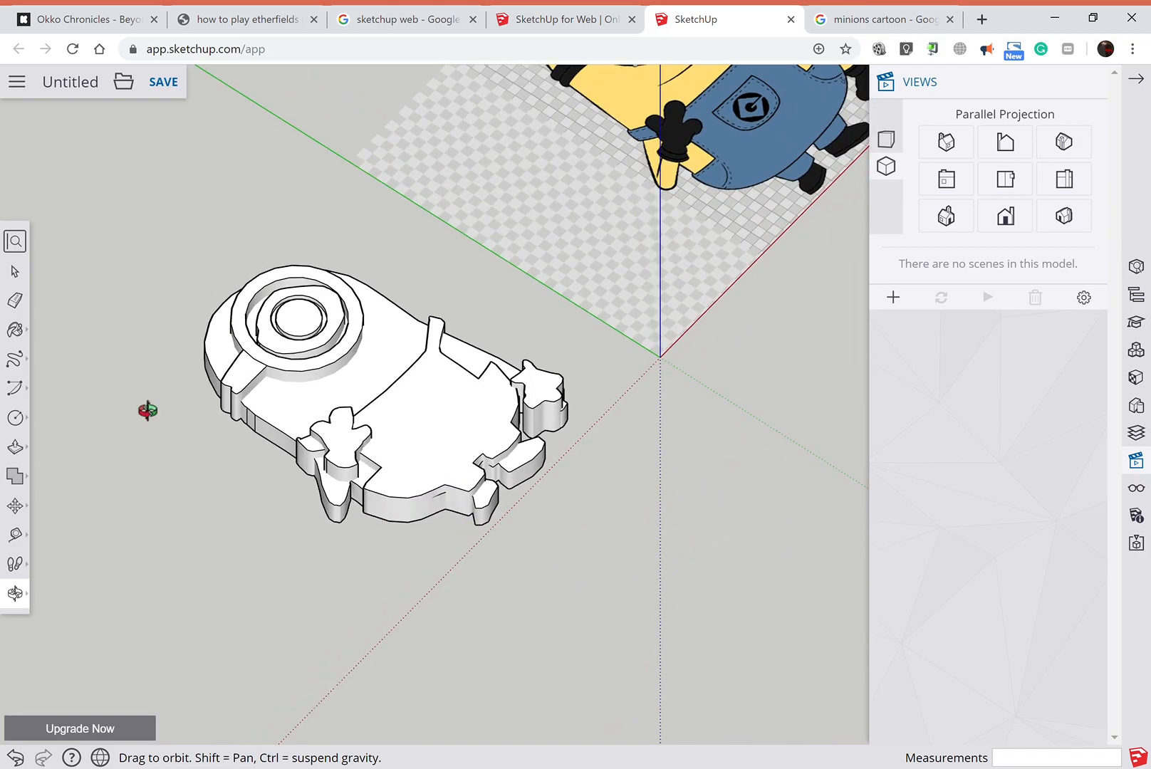
{"action": "left_click", "coordinate": [15, 274]}
{"action": "left_click", "coordinate": [337, 500]}
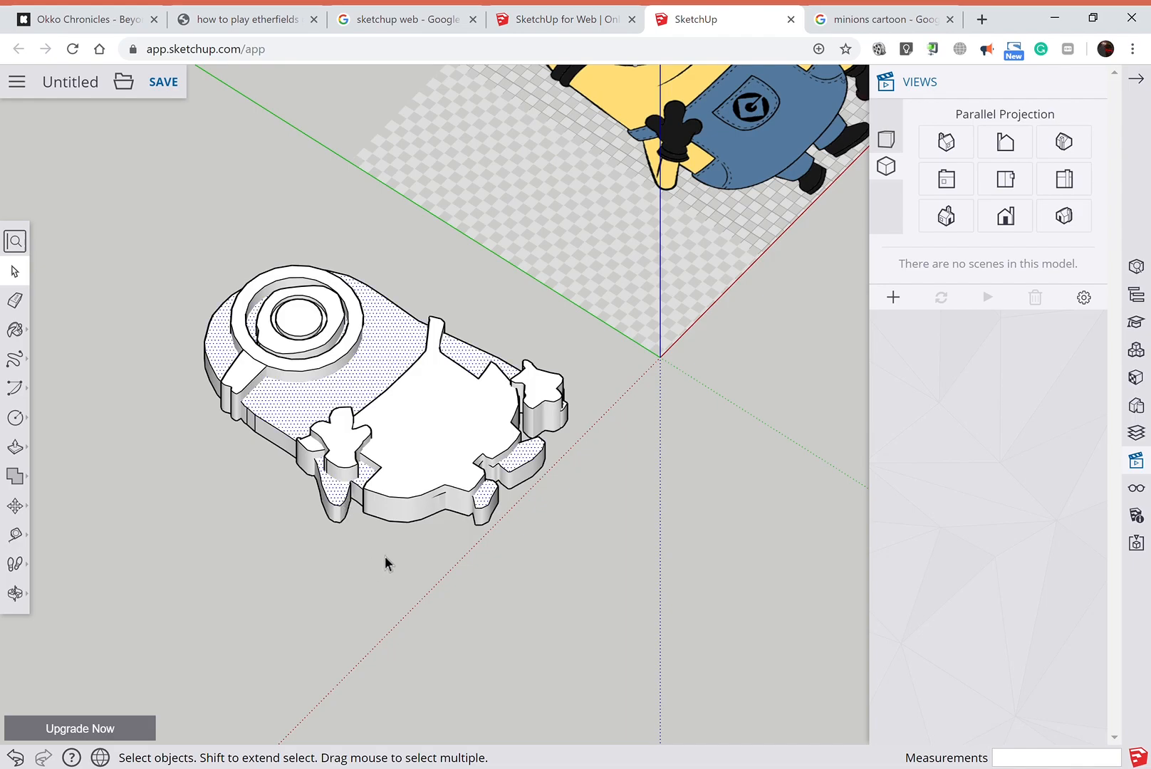
{"action": "scroll", "coordinate": [584, 433], "scroll_direction": "down", "scroll_amount": 2}
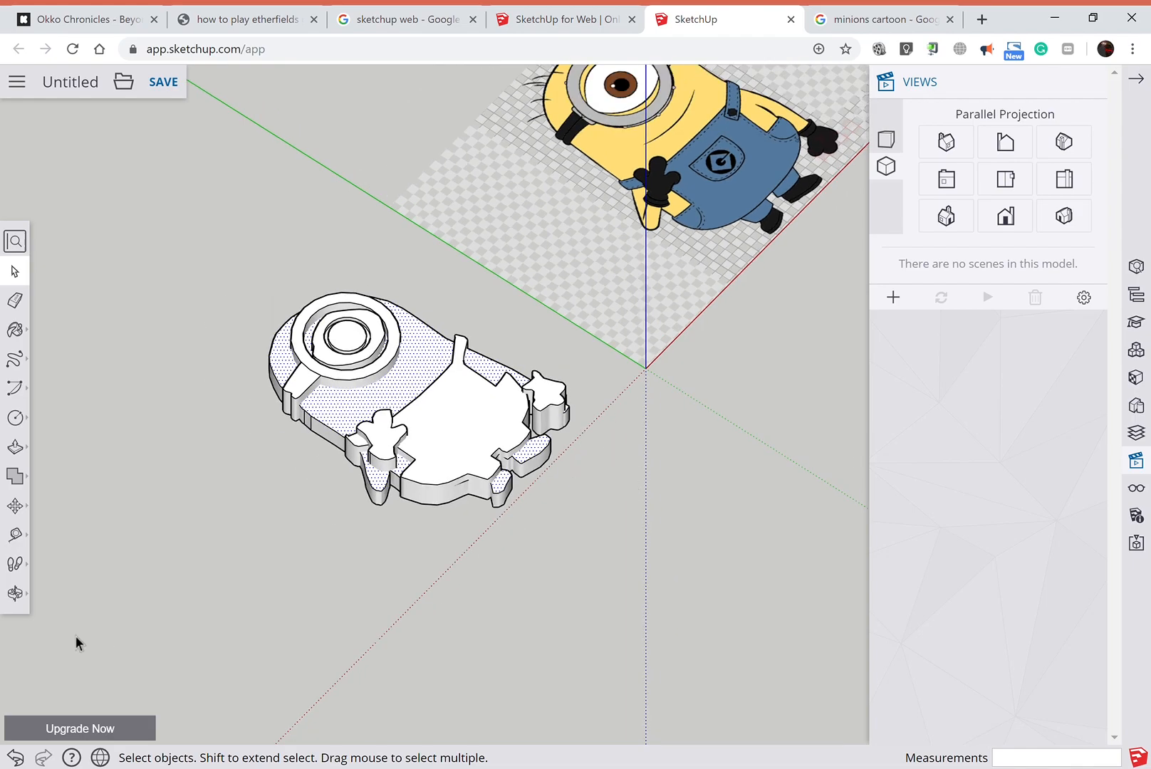
{"action": "left_click", "coordinate": [17, 596]}
{"action": "left_click_drag", "start_coordinate": [604, 510], "coordinate": [283, 648]}
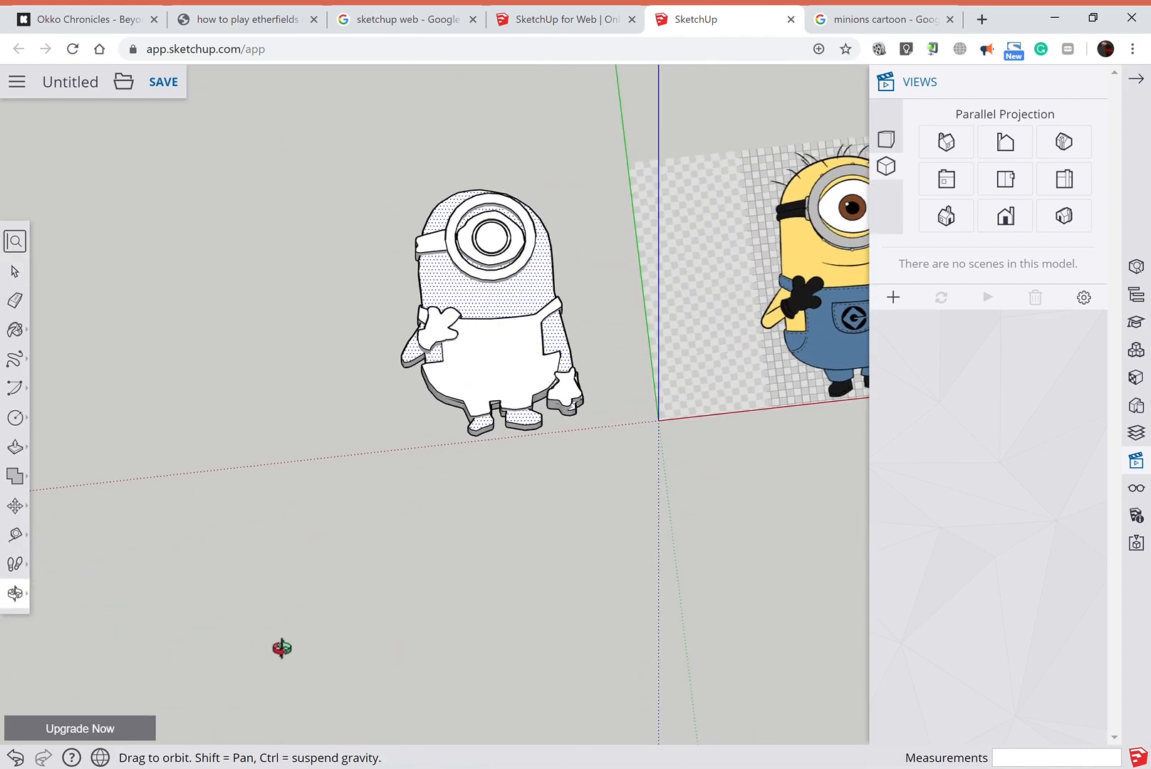
{"action": "left_click", "coordinate": [31, 607]}
{"action": "left_click", "coordinate": [80, 563]}
{"action": "left_click_drag", "start_coordinate": [588, 513], "coordinate": [398, 564]}
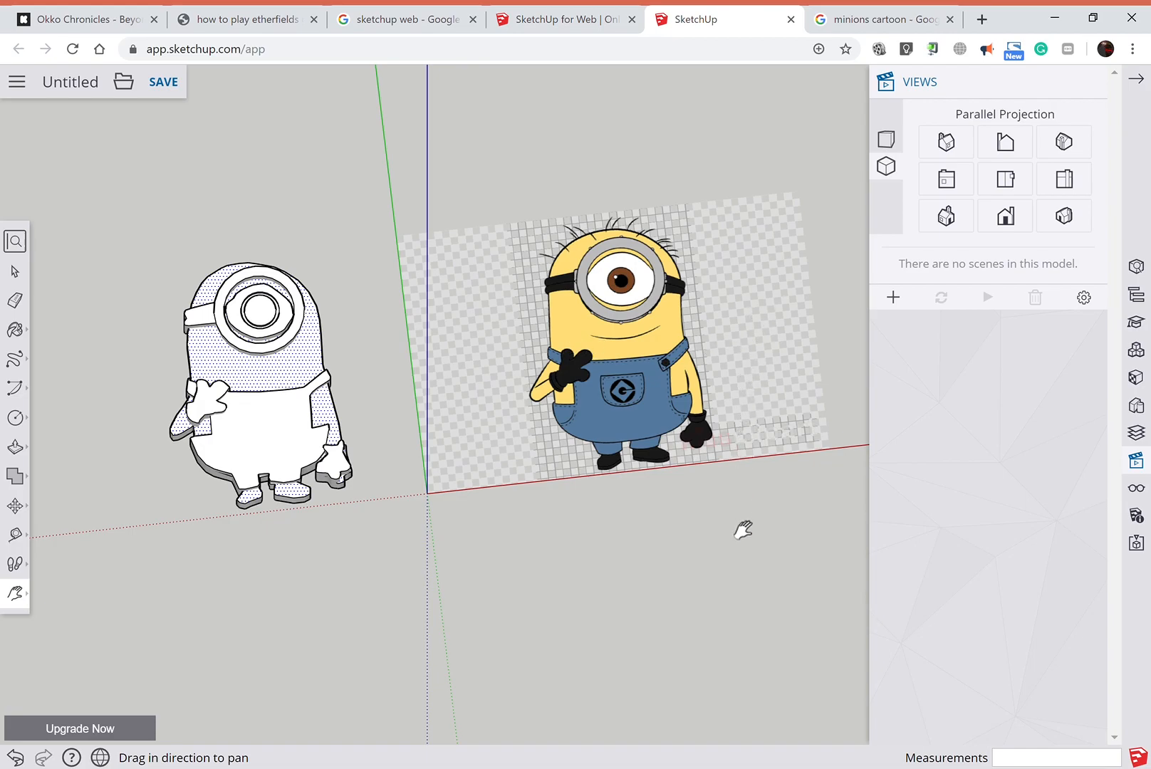
{"action": "left_click", "coordinate": [1005, 179]}
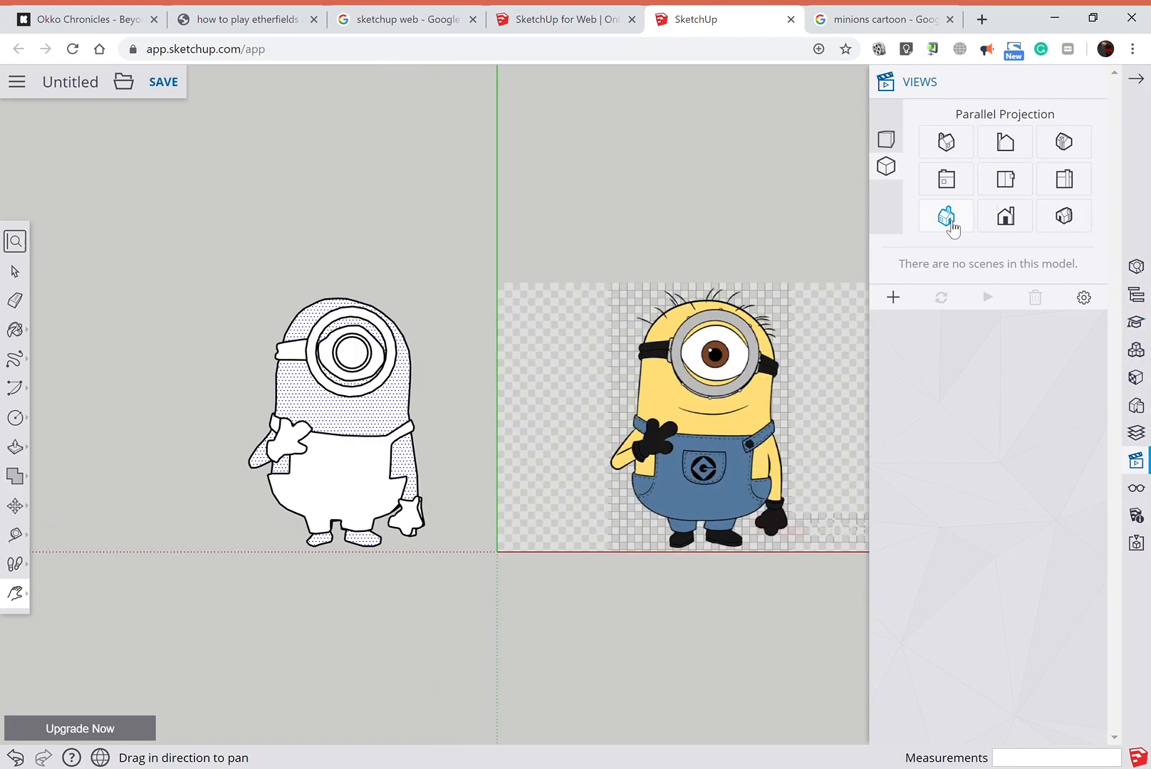
{"action": "left_click", "coordinate": [14, 272]}
{"action": "left_click", "coordinate": [249, 432]}
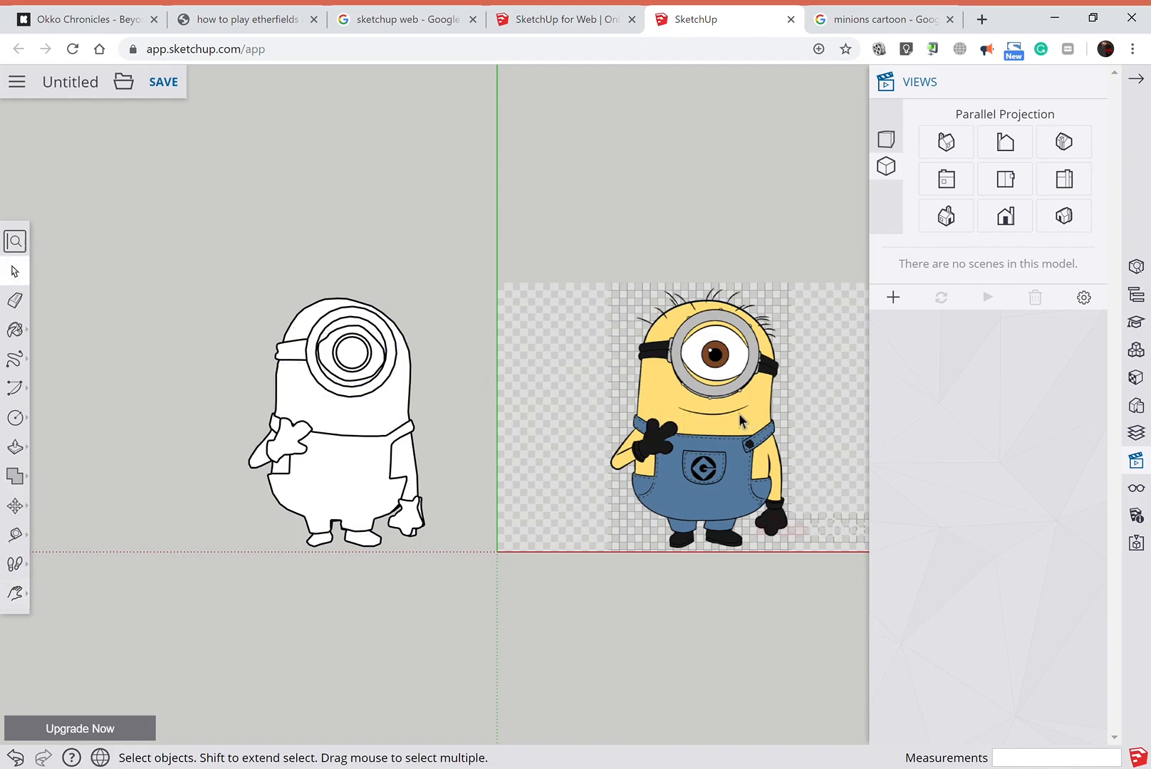
{"action": "scroll", "coordinate": [344, 428], "scroll_direction": "up", "scroll_amount": 5}
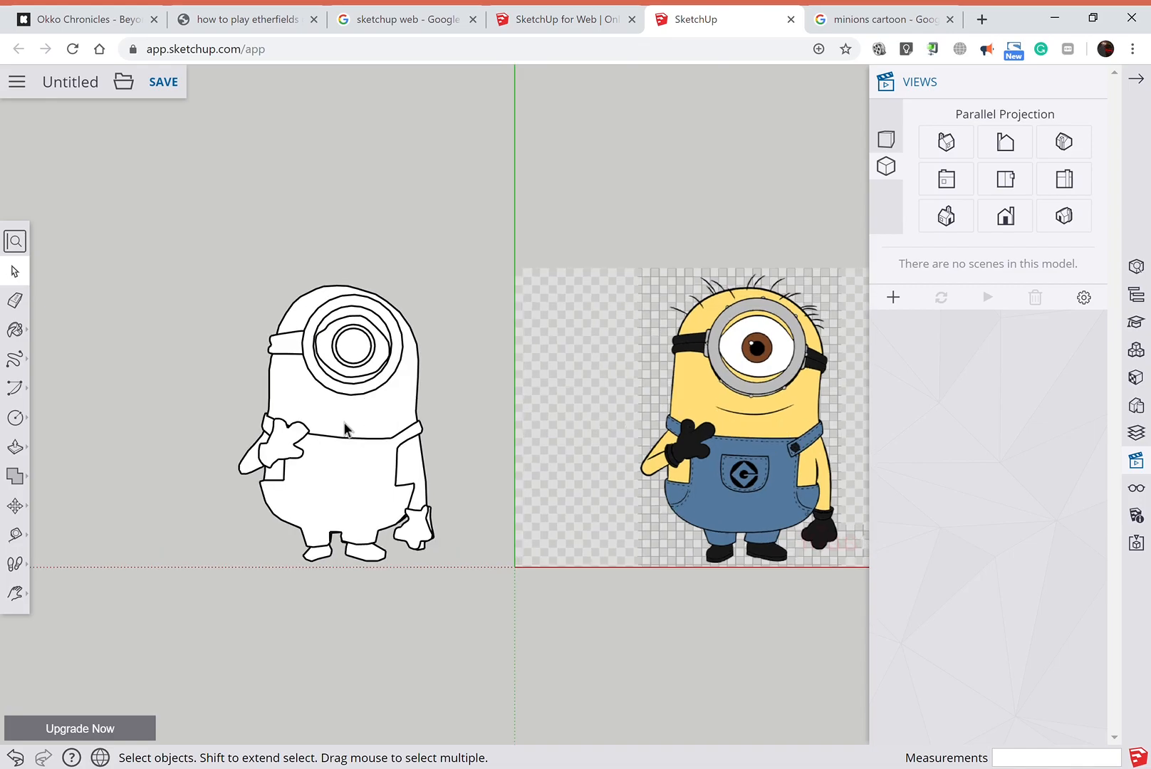
Try to draw the smile as a centre-point arc on the body below the goggle.
{"action": "left_click", "coordinate": [15, 358]}
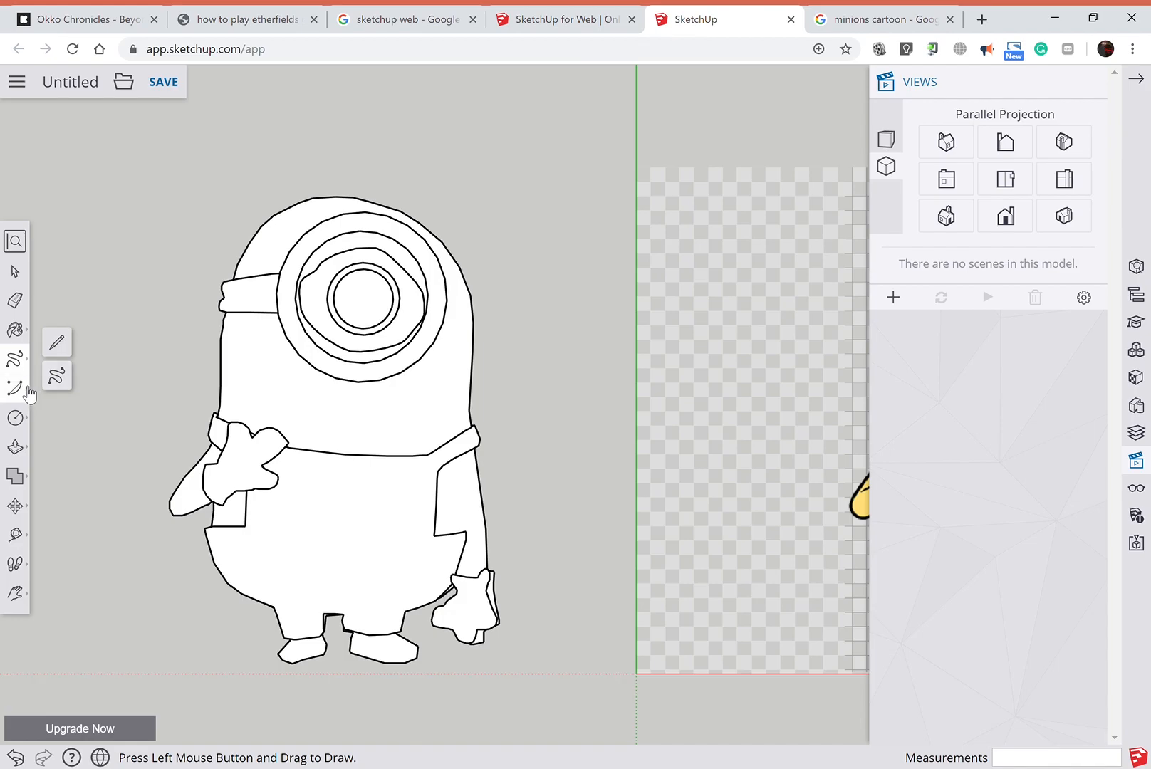
{"action": "left_click", "coordinate": [27, 391]}
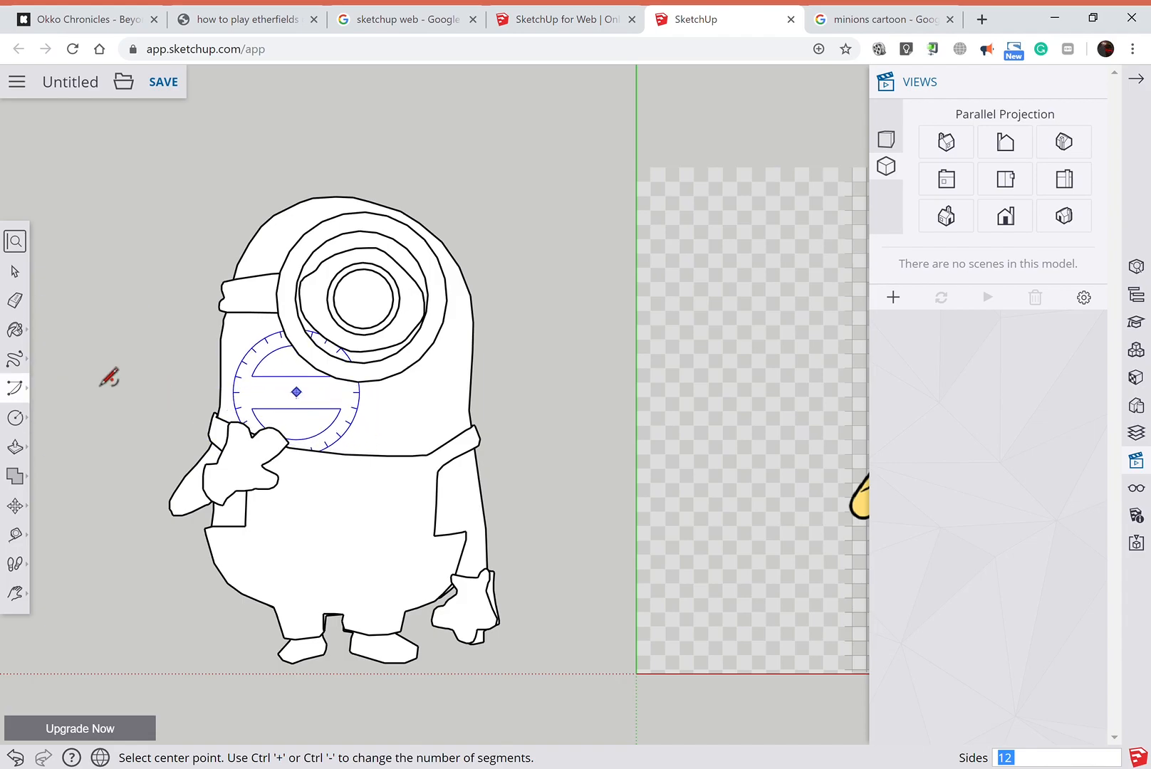
{"action": "mouse_move", "coordinate": [29, 399]}
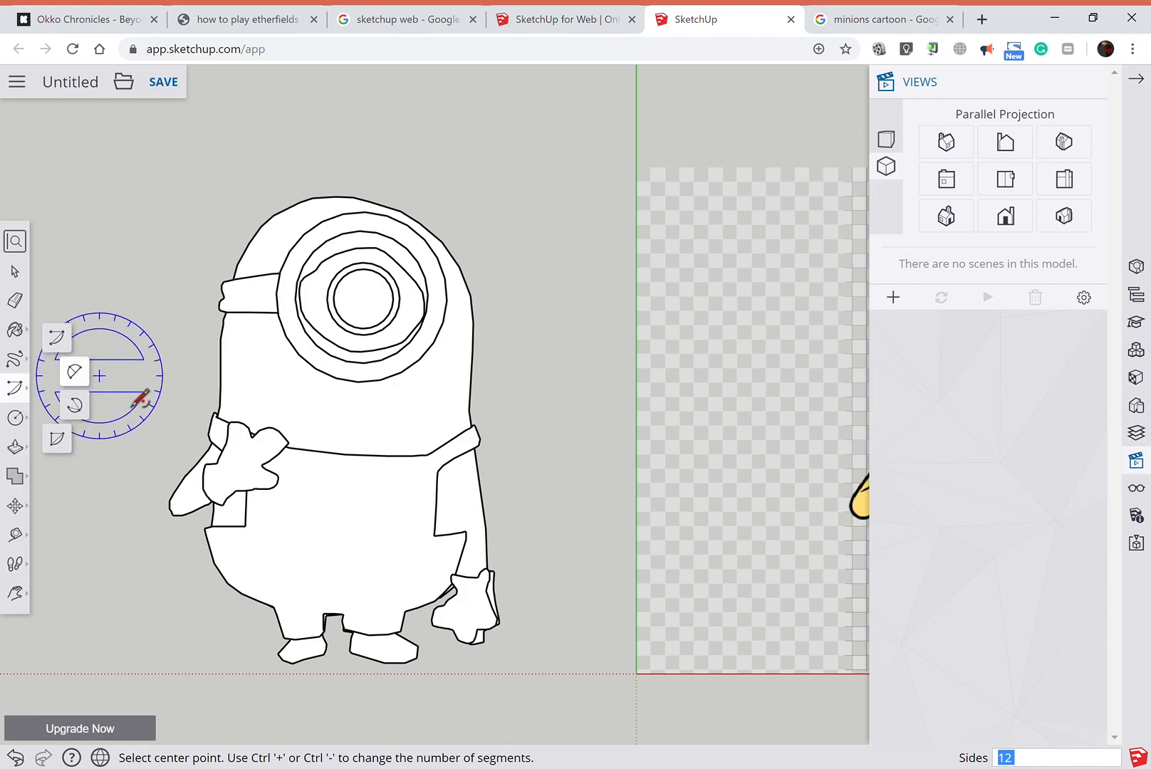
{"action": "left_click", "coordinate": [296, 387]}
{"action": "left_click", "coordinate": [425, 389]}
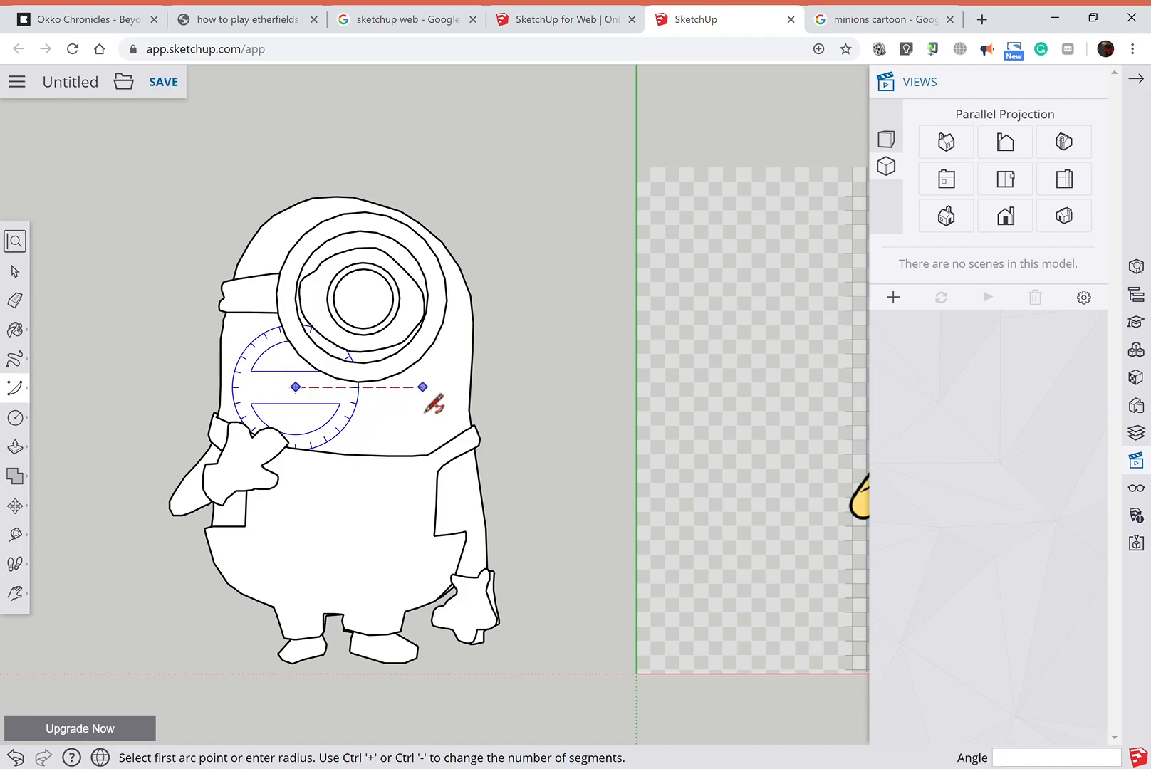
{"action": "left_click", "coordinate": [412, 444]}
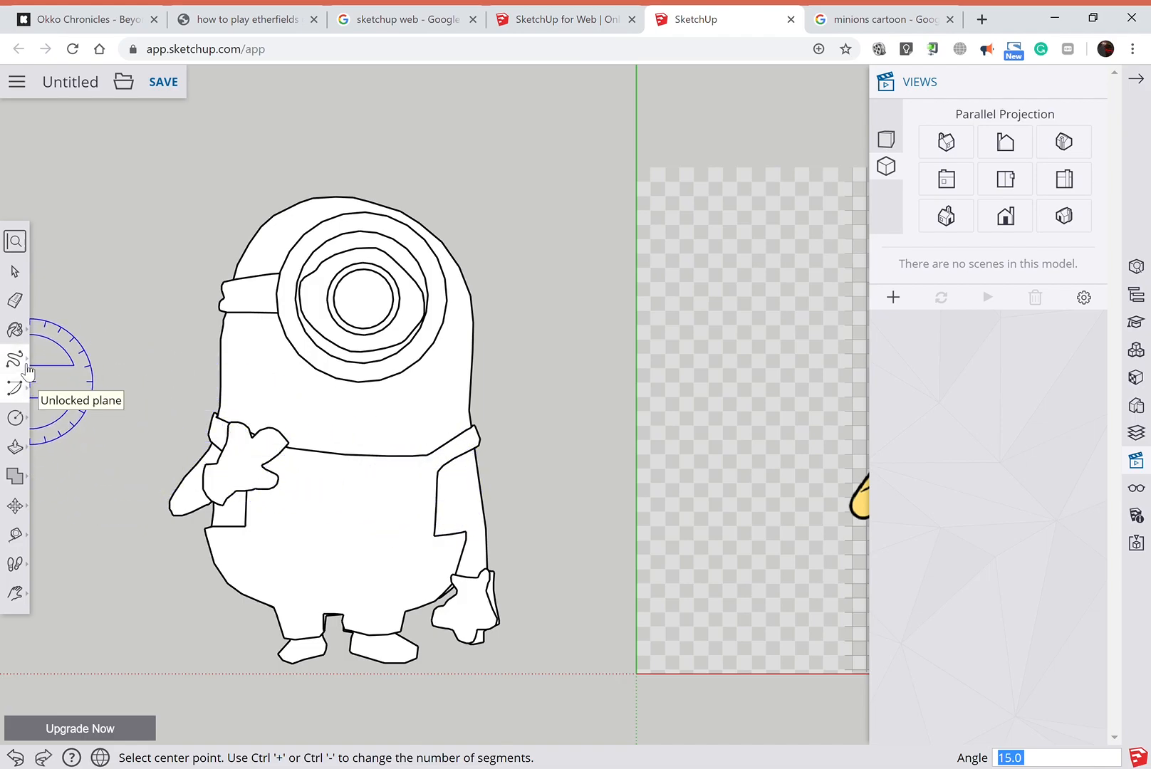
Draw a thin, closed smile outline freehand on the body's face below the goggle.
{"action": "left_click", "coordinate": [15, 358]}
{"action": "left_click", "coordinate": [57, 377]}
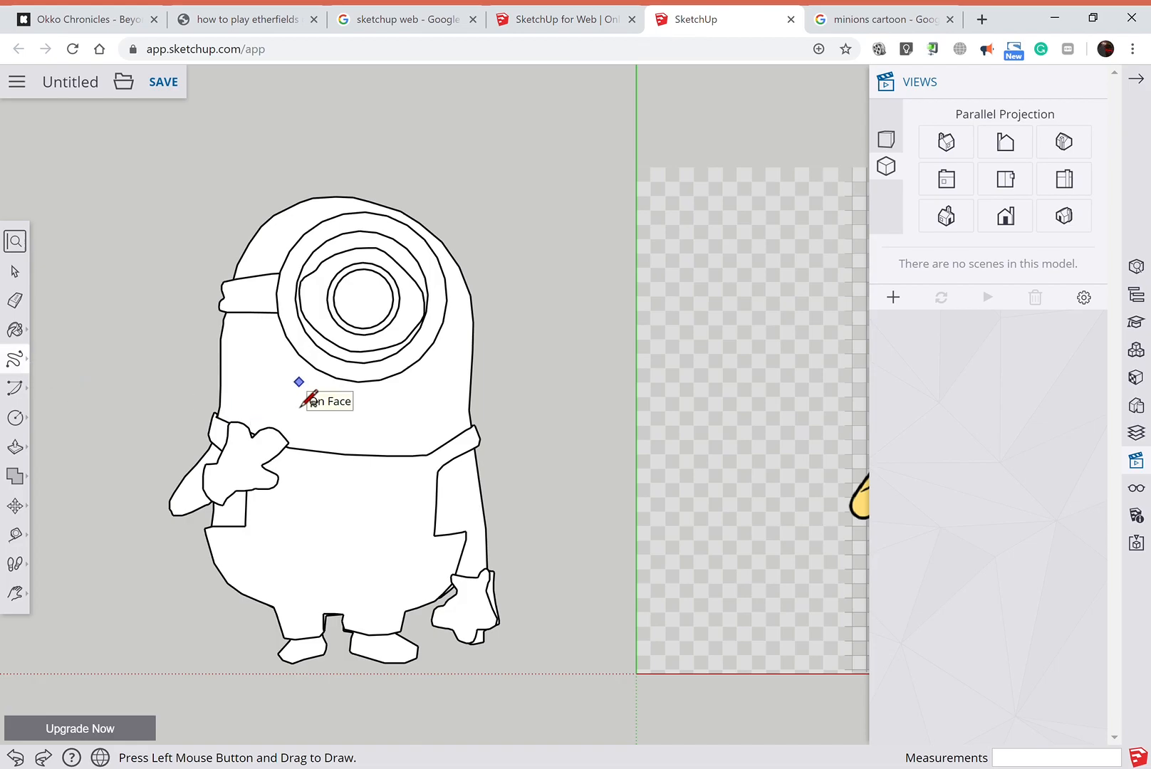
{"action": "mouse_move", "coordinate": [297, 381]}
{"action": "left_mouse_down"}
{"action": "mouse_move", "coordinate": [365, 429]}
{"action": "mouse_move", "coordinate": [401, 431]}
{"action": "mouse_move", "coordinate": [440, 408]}
{"action": "mouse_move", "coordinate": [378, 442]}
{"action": "mouse_move", "coordinate": [328, 434]}
{"action": "mouse_move", "coordinate": [292, 384]}
{"action": "left_mouse_up"}
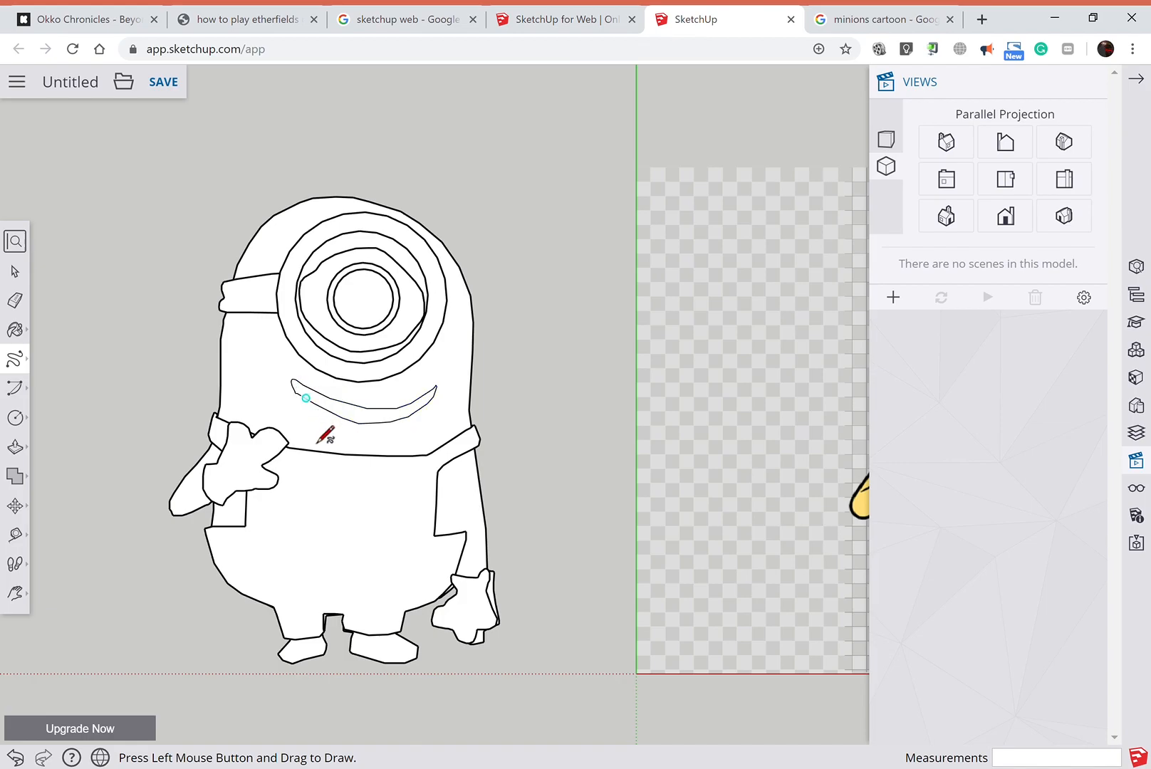
{"action": "scroll", "coordinate": [320, 429], "scroll_direction": "up", "scroll_amount": 3}
{"action": "scroll", "coordinate": [318, 429], "scroll_direction": "down", "scroll_amount": 5}
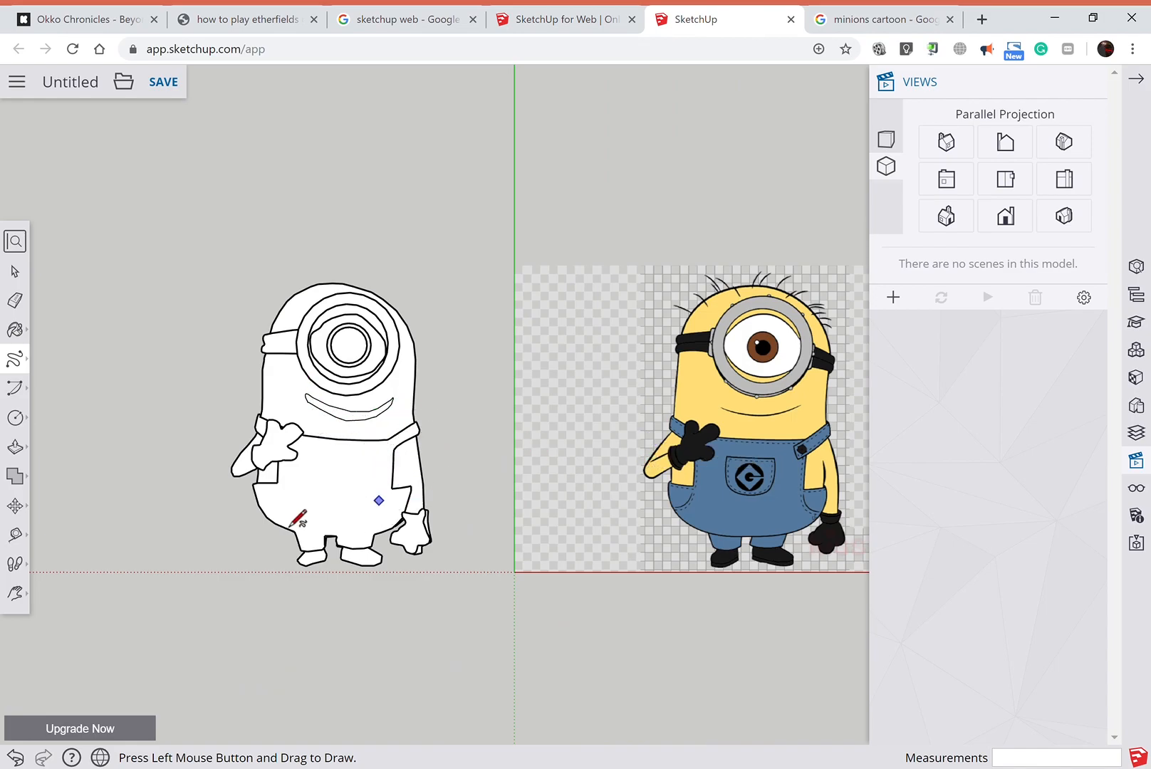
Push the smile face about 107 mm into the body with Push/Pull.
{"action": "left_click", "coordinate": [15, 593]}
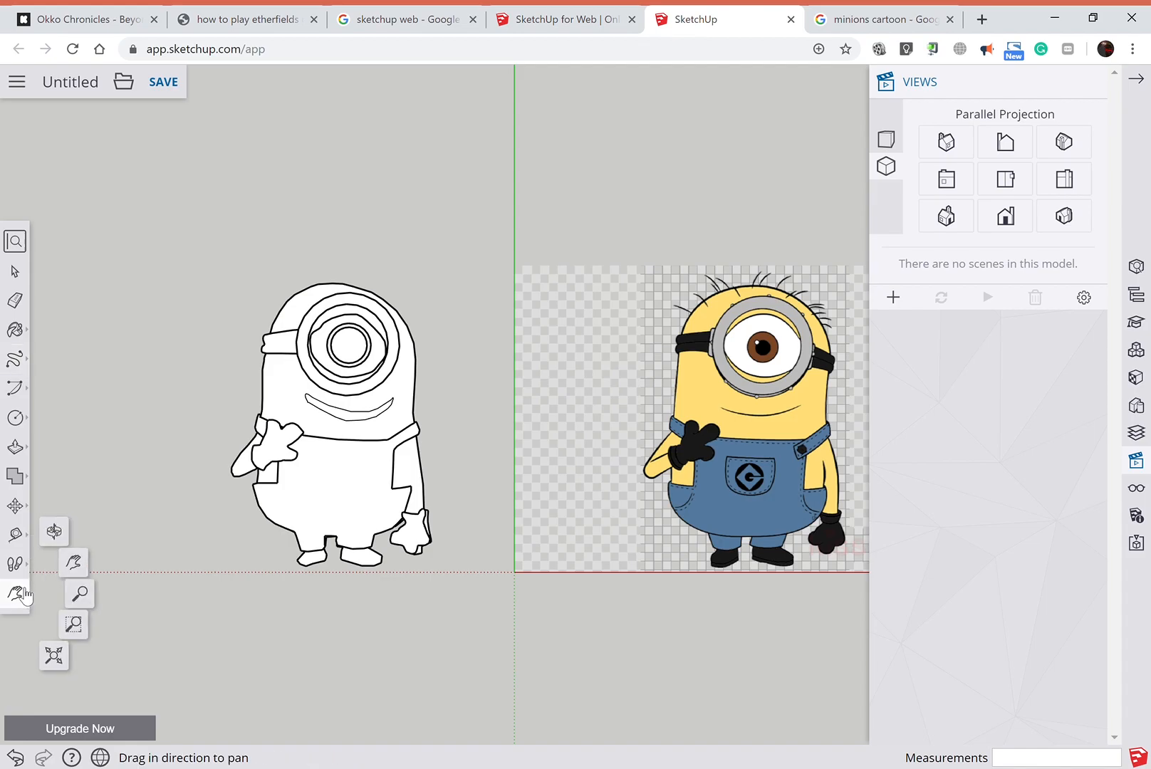
{"action": "left_click", "coordinate": [57, 526]}
{"action": "left_click_drag", "start_coordinate": [192, 594], "coordinate": [342, 642]}
{"action": "scroll", "coordinate": [342, 626], "scroll_direction": "up", "scroll_amount": 3}
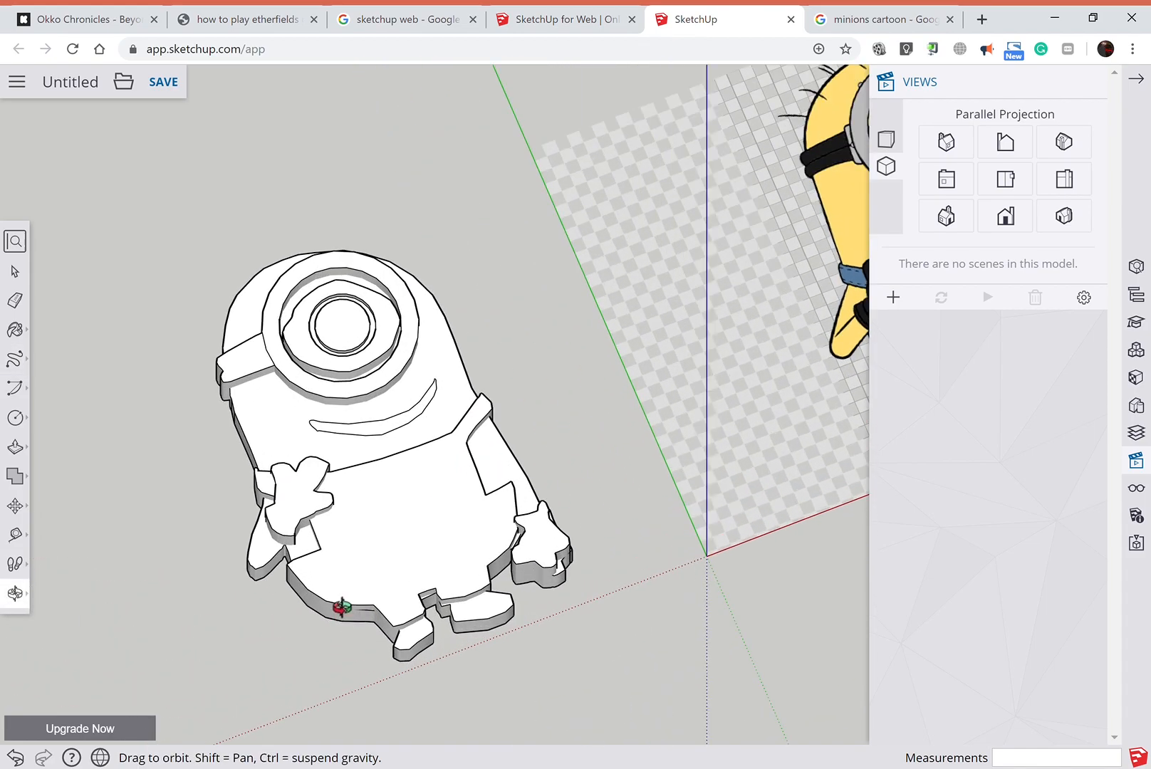
{"action": "left_click", "coordinate": [29, 457]}
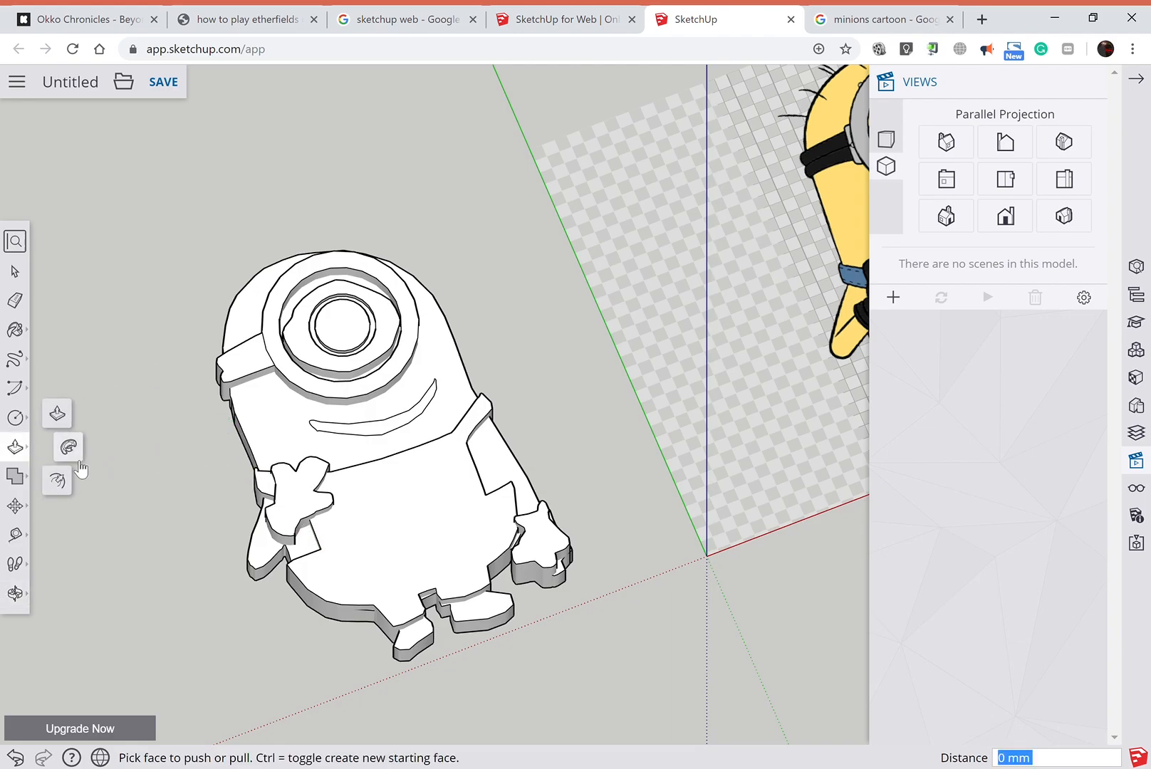
{"action": "left_click", "coordinate": [58, 417]}
{"action": "scroll", "coordinate": [211, 465], "scroll_direction": "up", "scroll_amount": 5}
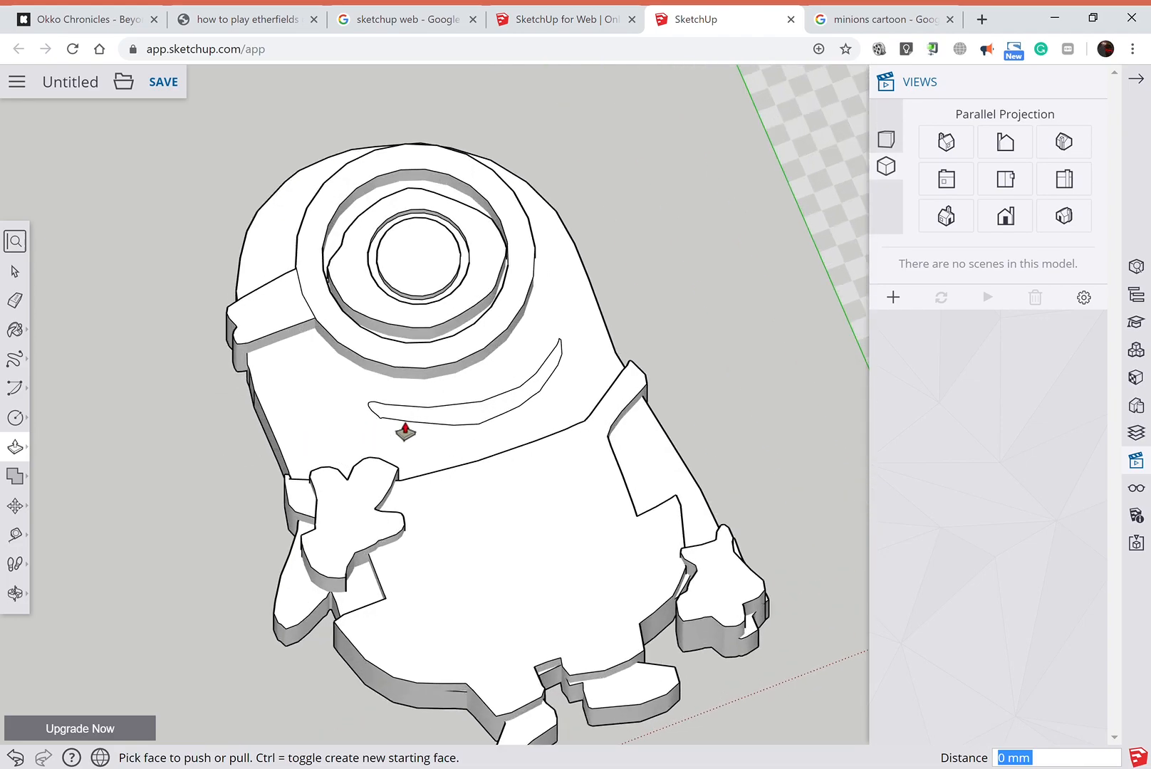
{"action": "left_click", "coordinate": [475, 420]}
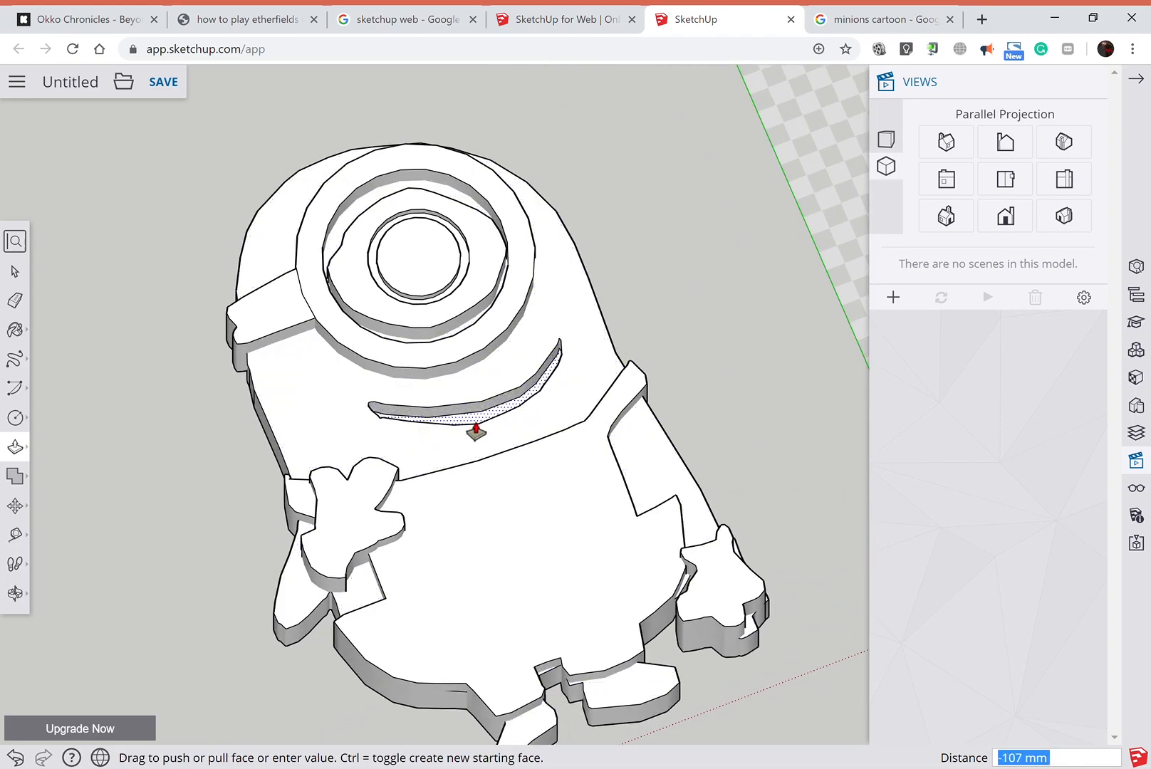
{"action": "left_click", "coordinate": [476, 431]}
In the Top view, draw a freehand pocket outline with a smaller outline inside it on the front of the overalls.
{"action": "left_click", "coordinate": [15, 592]}
{"action": "left_click_drag", "start_coordinate": [212, 475], "coordinate": [779, 421]}
{"action": "scroll", "coordinate": [779, 420], "scroll_direction": "down", "scroll_amount": 3}
{"action": "scroll", "coordinate": [783, 416], "scroll_direction": "down", "scroll_amount": 1}
{"action": "scroll", "coordinate": [783, 407], "scroll_direction": "up", "scroll_amount": 3}
{"action": "scroll", "coordinate": [783, 404], "scroll_direction": "down", "scroll_amount": 3}
{"action": "scroll", "coordinate": [469, 563], "scroll_direction": "up", "scroll_amount": 3}
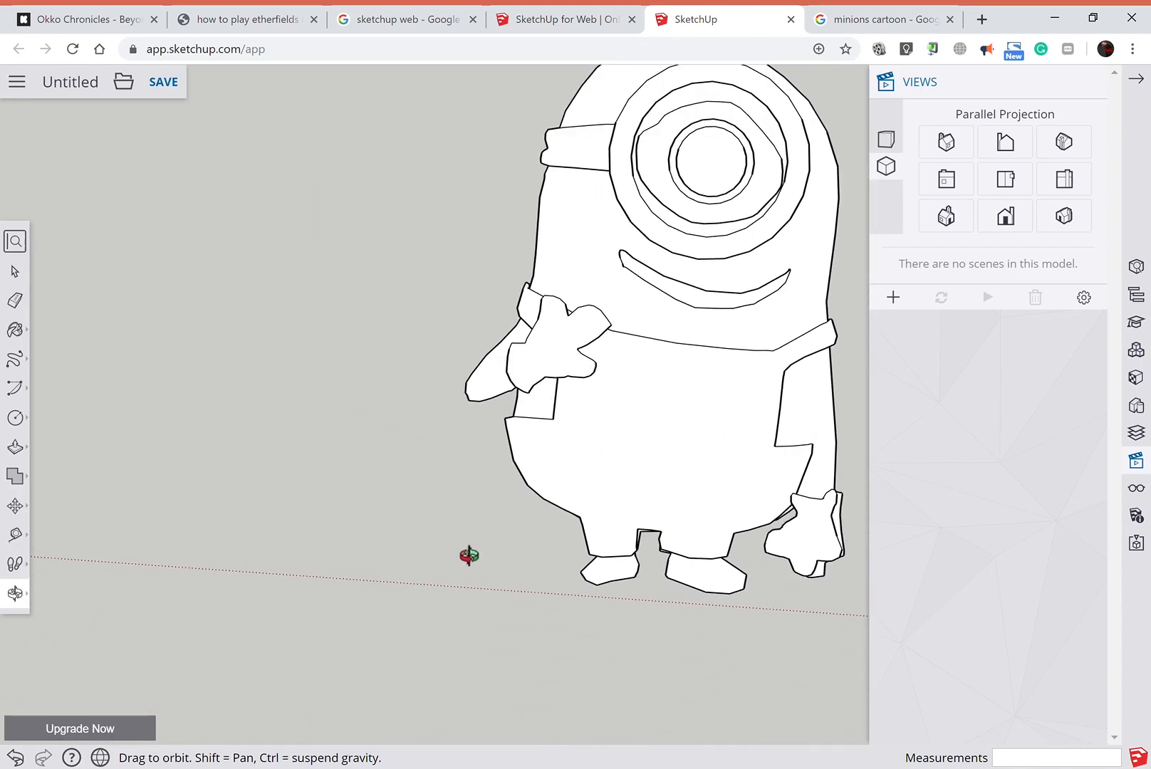
{"action": "left_click", "coordinate": [1004, 179]}
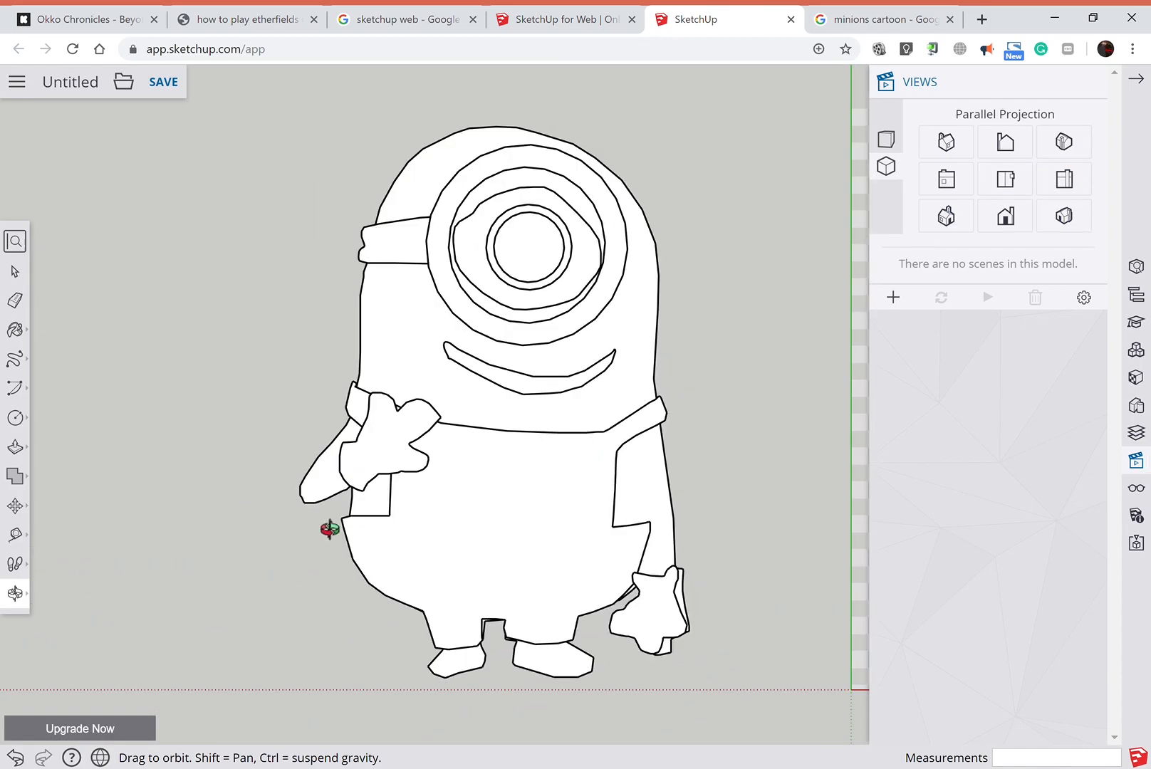
{"action": "left_click", "coordinate": [26, 362]}
{"action": "left_click", "coordinate": [56, 376]}
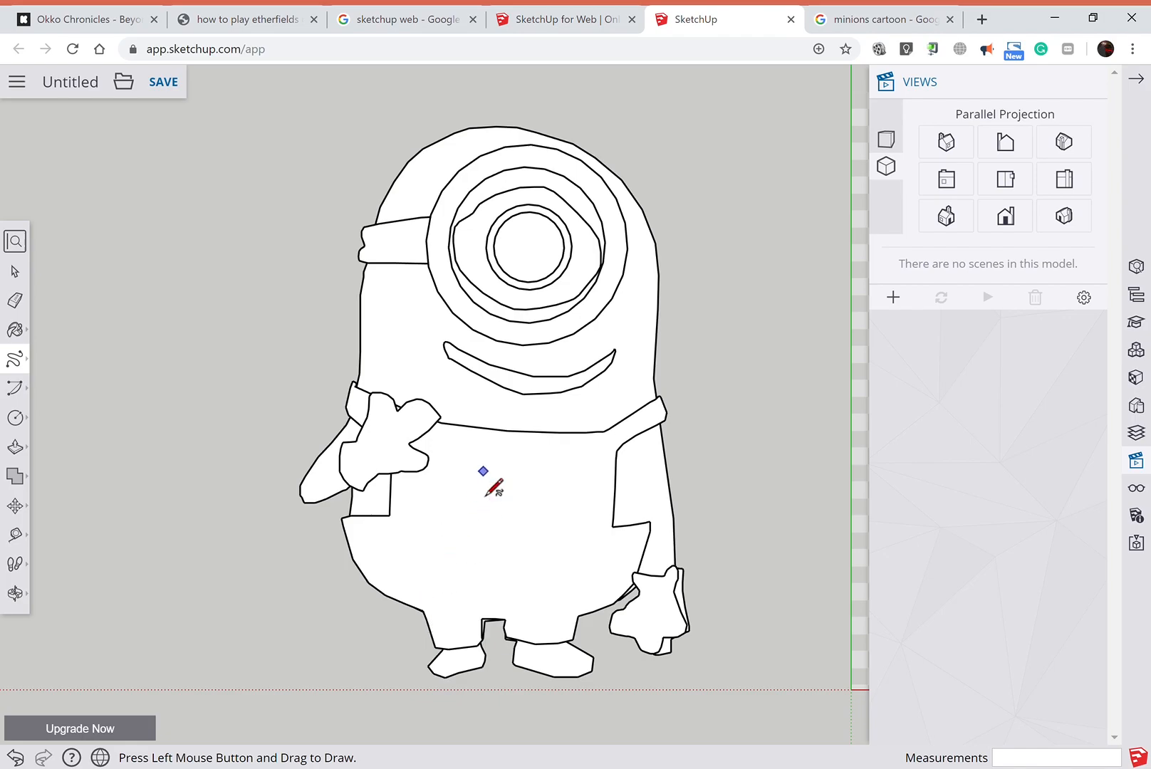
{"action": "mouse_move", "coordinate": [479, 468]}
{"action": "left_mouse_down"}
{"action": "mouse_move", "coordinate": [540, 474]}
{"action": "mouse_move", "coordinate": [568, 502]}
{"action": "mouse_move", "coordinate": [556, 534]}
{"action": "mouse_move", "coordinate": [487, 530]}
{"action": "mouse_move", "coordinate": [477, 468]}
{"action": "mouse_move", "coordinate": [496, 523]}
{"action": "mouse_move", "coordinate": [551, 515]}
{"action": "mouse_move", "coordinate": [551, 492]}
{"action": "mouse_move", "coordinate": [487, 479]}
{"action": "left_mouse_up"}
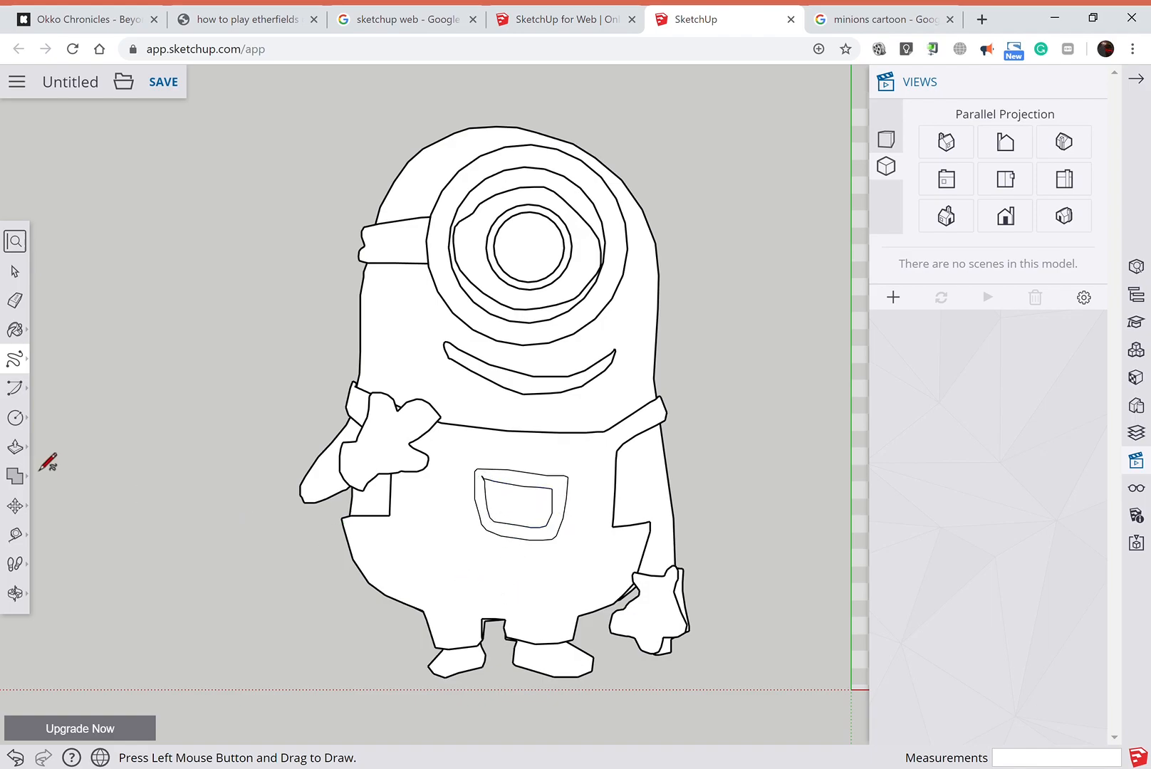
Push the pocket's outer band about 35 mm into the overalls with Push/Pull.
{"action": "left_click", "coordinate": [15, 593]}
{"action": "left_click_drag", "start_coordinate": [336, 607], "coordinate": [264, 428]}
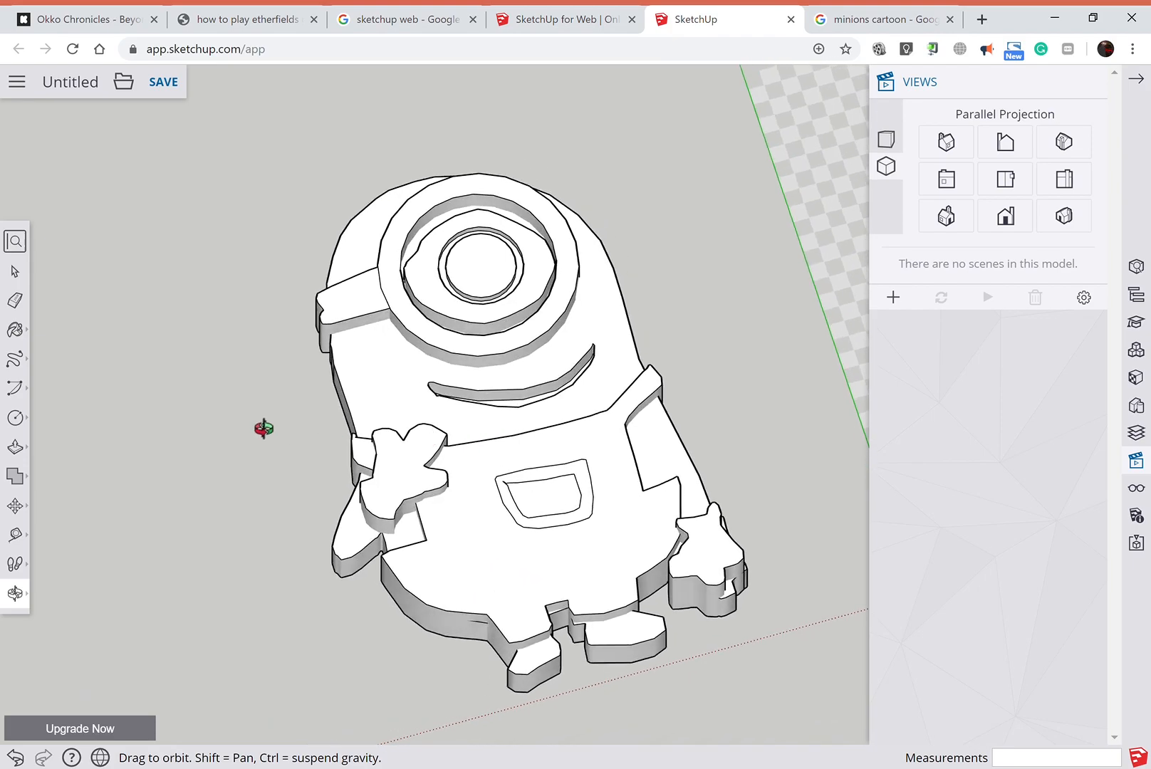
{"action": "left_click", "coordinate": [15, 446]}
{"action": "left_click", "coordinate": [595, 489]}
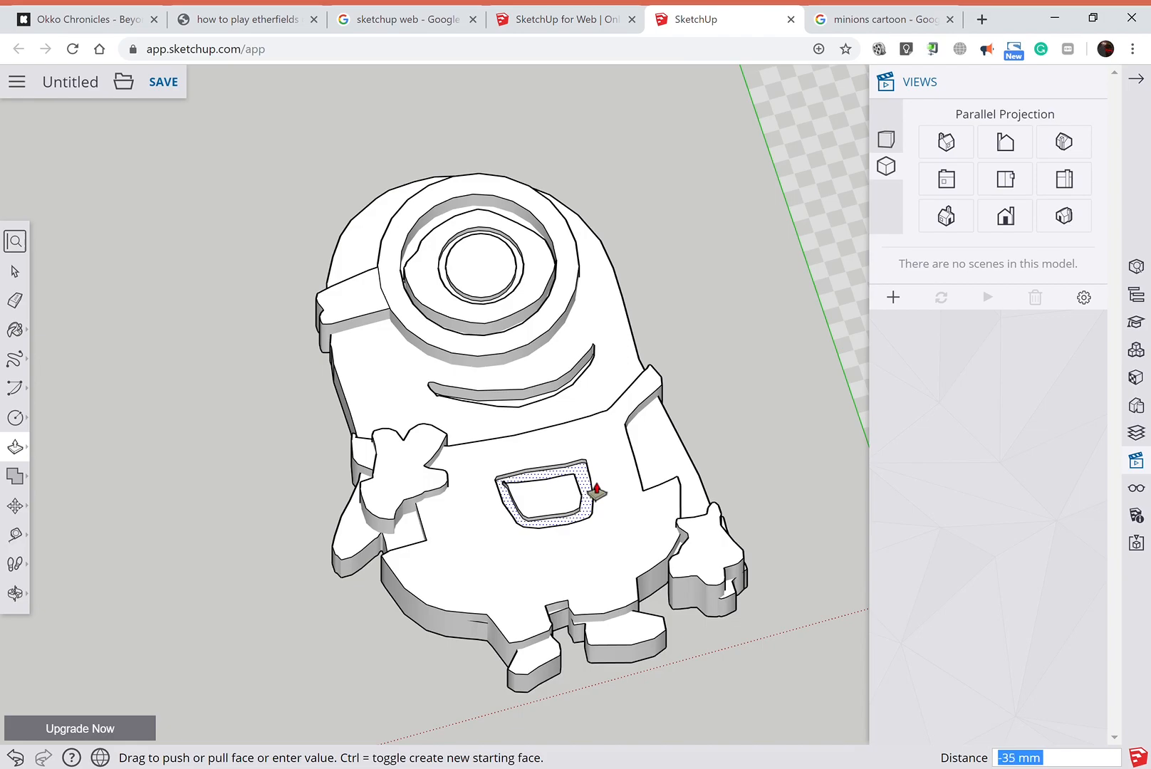
{"action": "left_click", "coordinate": [595, 489]}
{"action": "scroll", "coordinate": [552, 547], "scroll_direction": "down", "scroll_amount": 3}
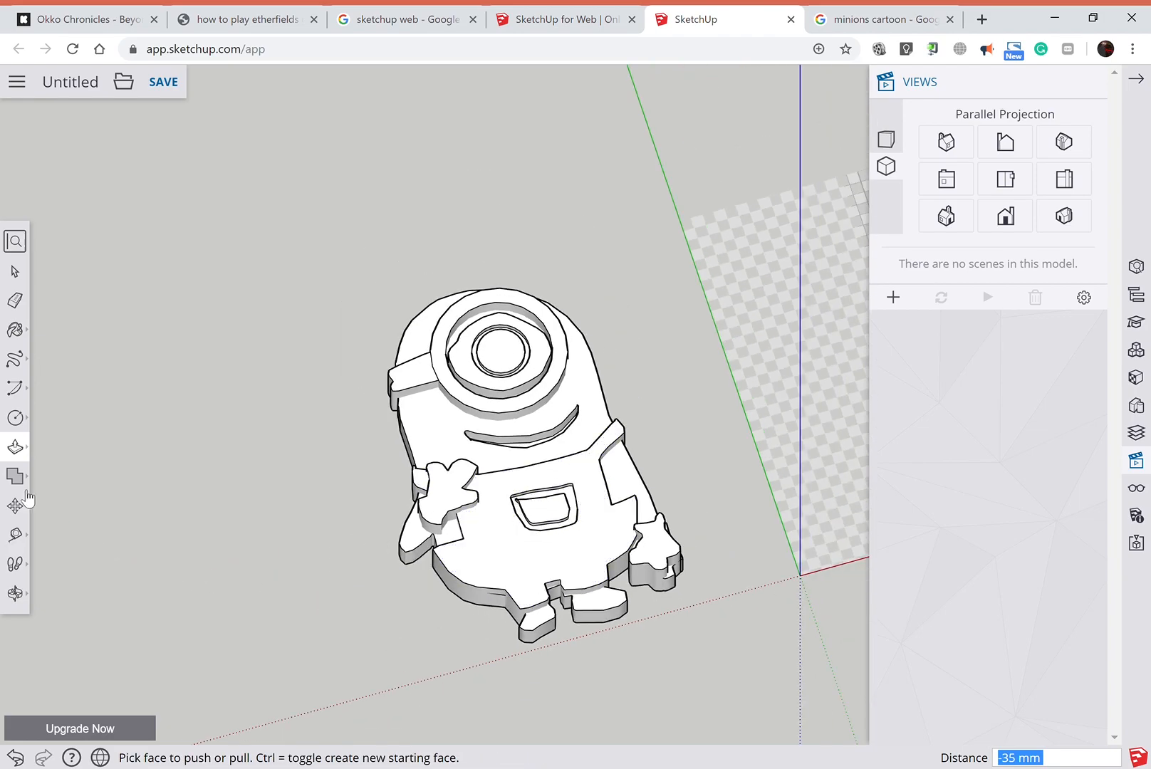
In the Top view, draw a curved freehand line along the overalls' lower edge to separate both trouser legs from the body.
{"action": "left_click", "coordinate": [15, 358]}
{"action": "scroll", "coordinate": [616, 591], "scroll_direction": "up", "scroll_amount": 2}
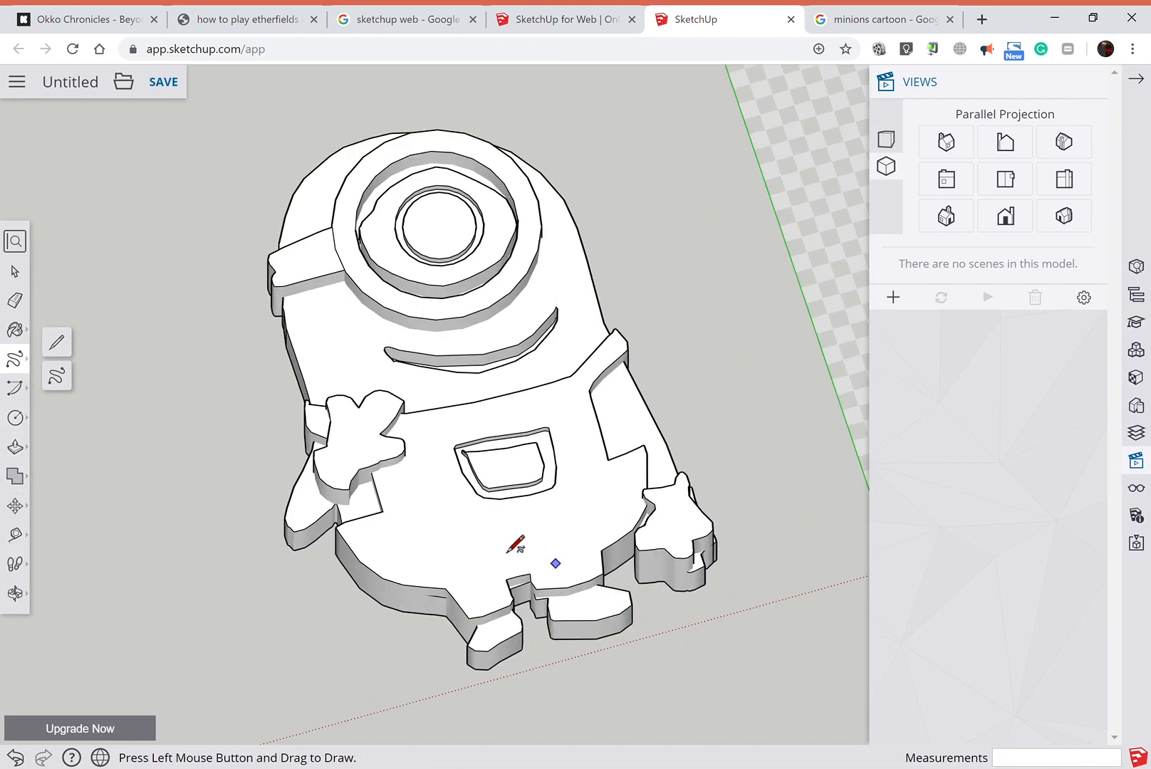
{"action": "left_click", "coordinate": [1025, 188]}
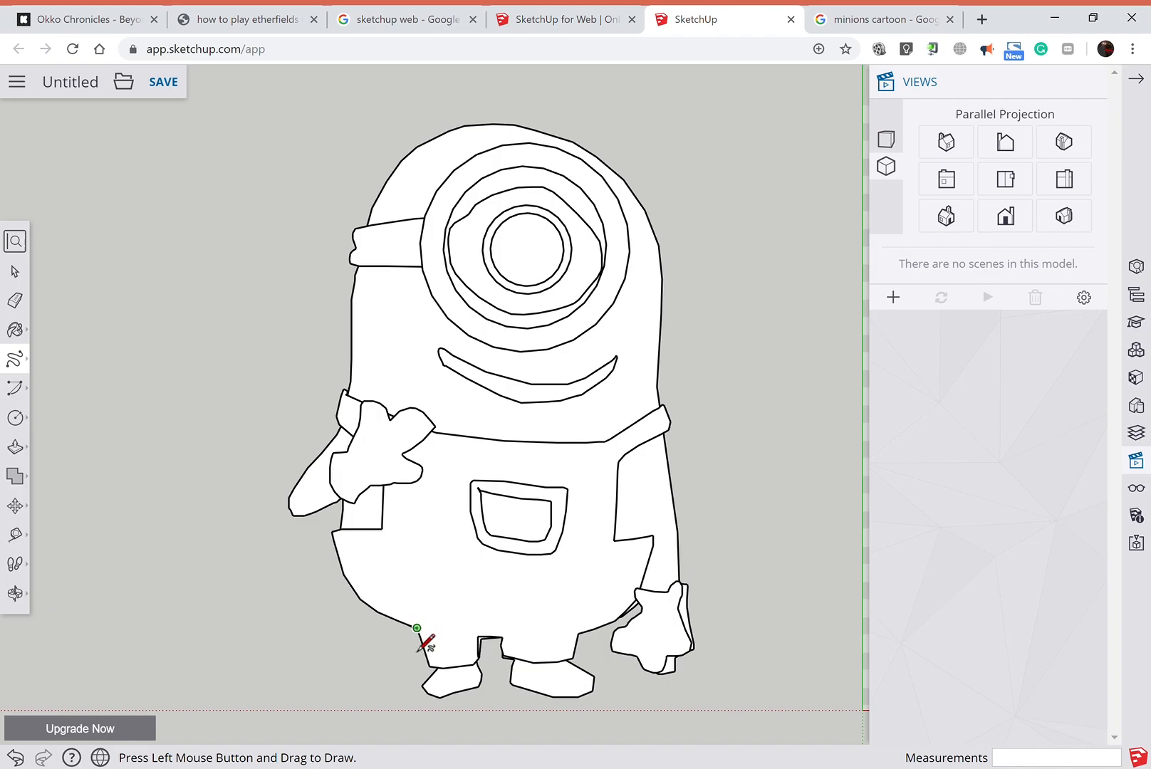
{"action": "left_click_drag", "start_coordinate": [432, 652], "coordinate": [577, 653]}
{"action": "scroll", "coordinate": [372, 665], "scroll_direction": "up", "scroll_amount": 1}
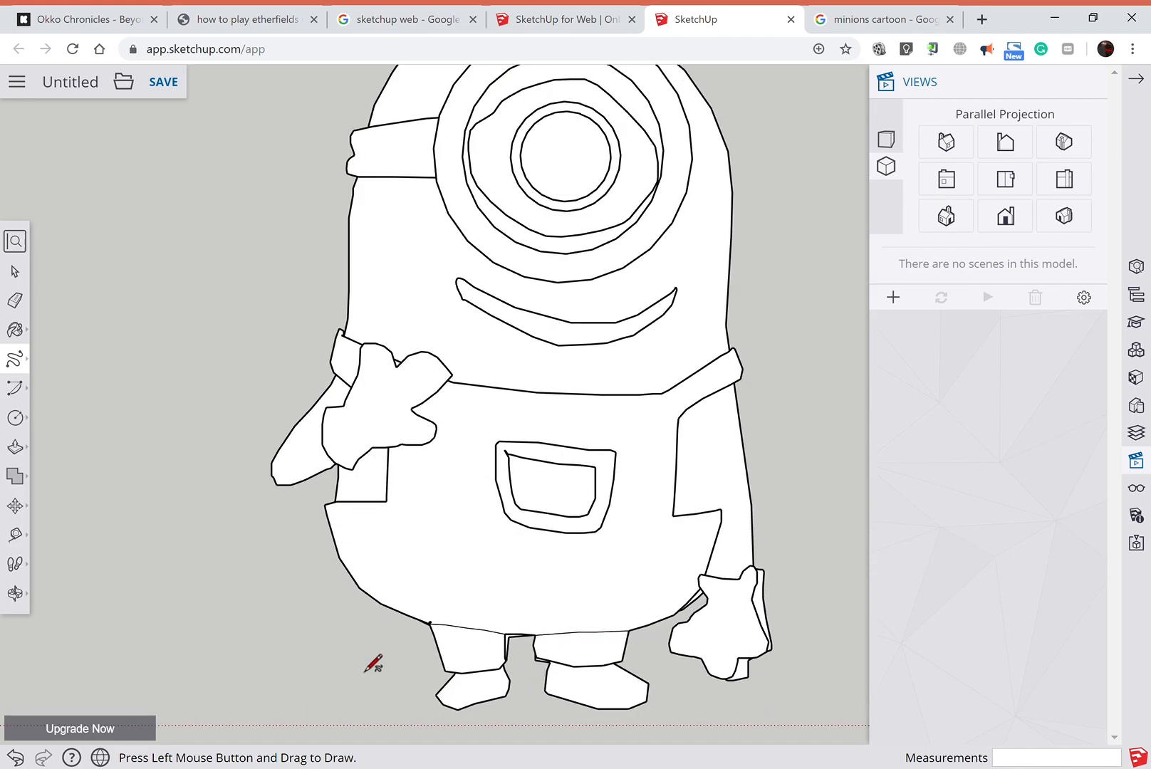
{"action": "scroll", "coordinate": [378, 666], "scroll_direction": "down", "scroll_amount": 1}
{"action": "scroll", "coordinate": [249, 648], "scroll_direction": "down", "scroll_amount": 1}
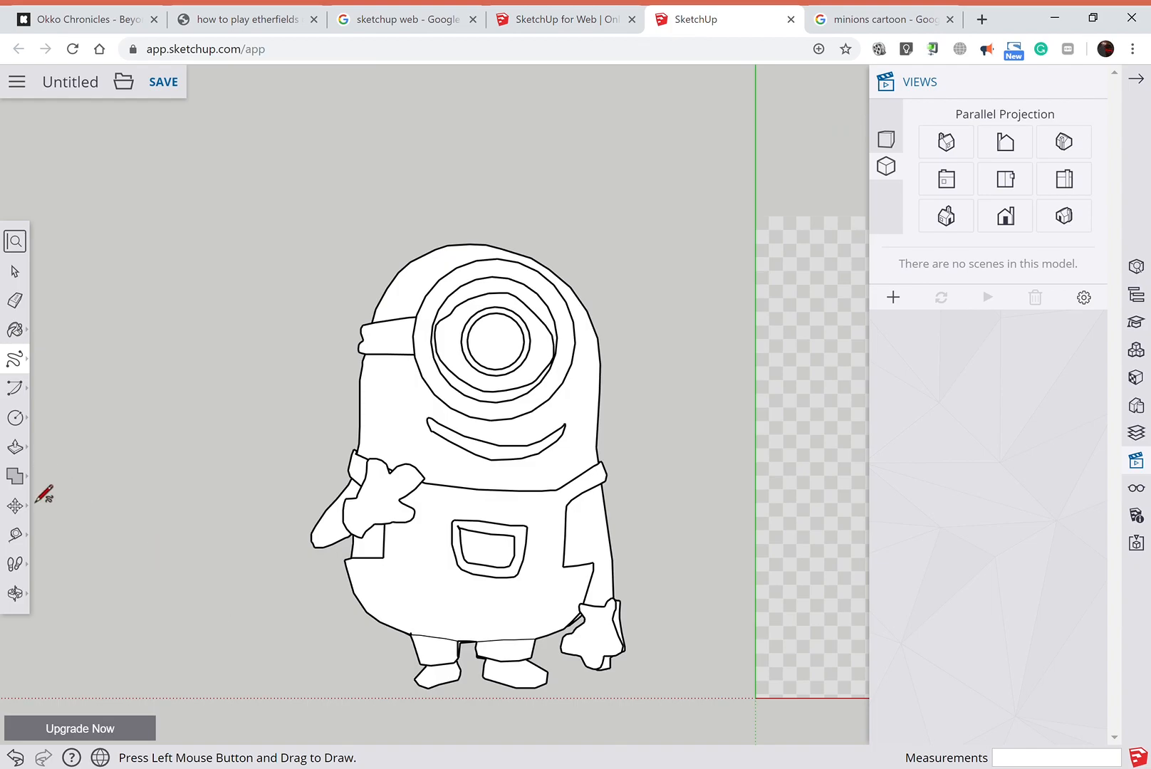
Push both trouser leg faces about 43 mm down below the overalls.
{"action": "left_click", "coordinate": [15, 594]}
{"action": "left_click_drag", "start_coordinate": [249, 637], "coordinate": [609, 351]}
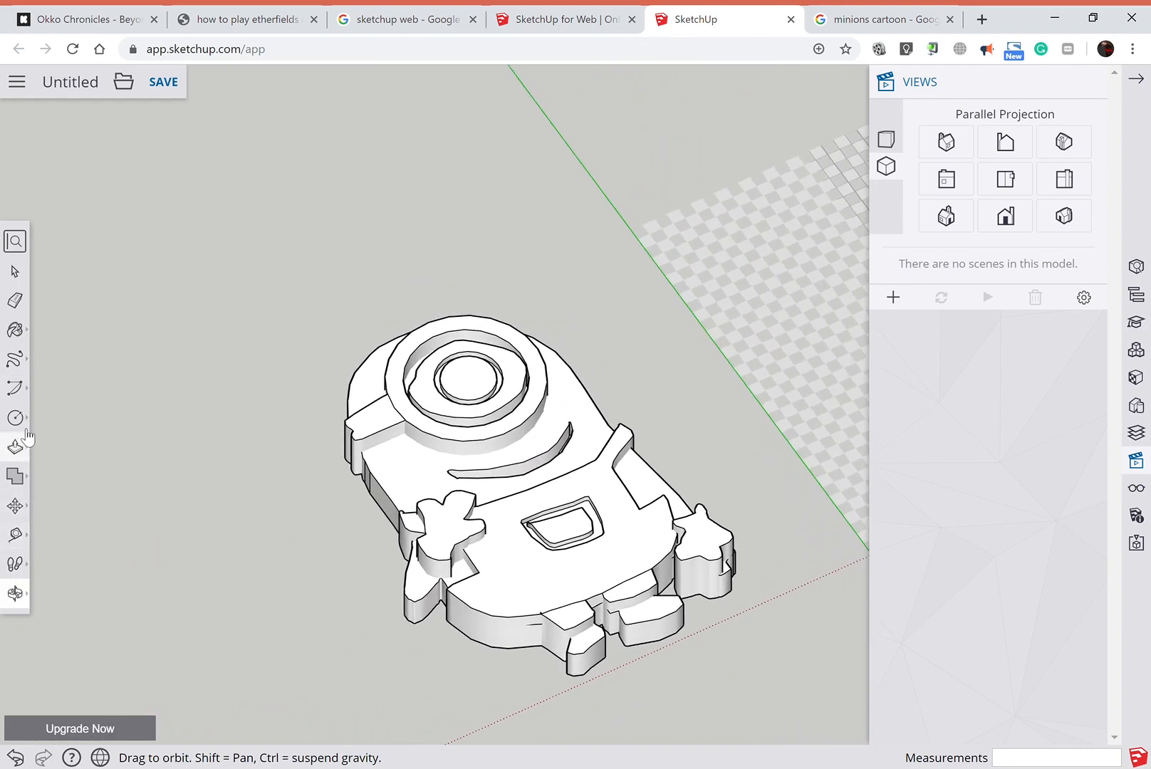
{"action": "left_click", "coordinate": [15, 447]}
{"action": "left_click", "coordinate": [576, 629]}
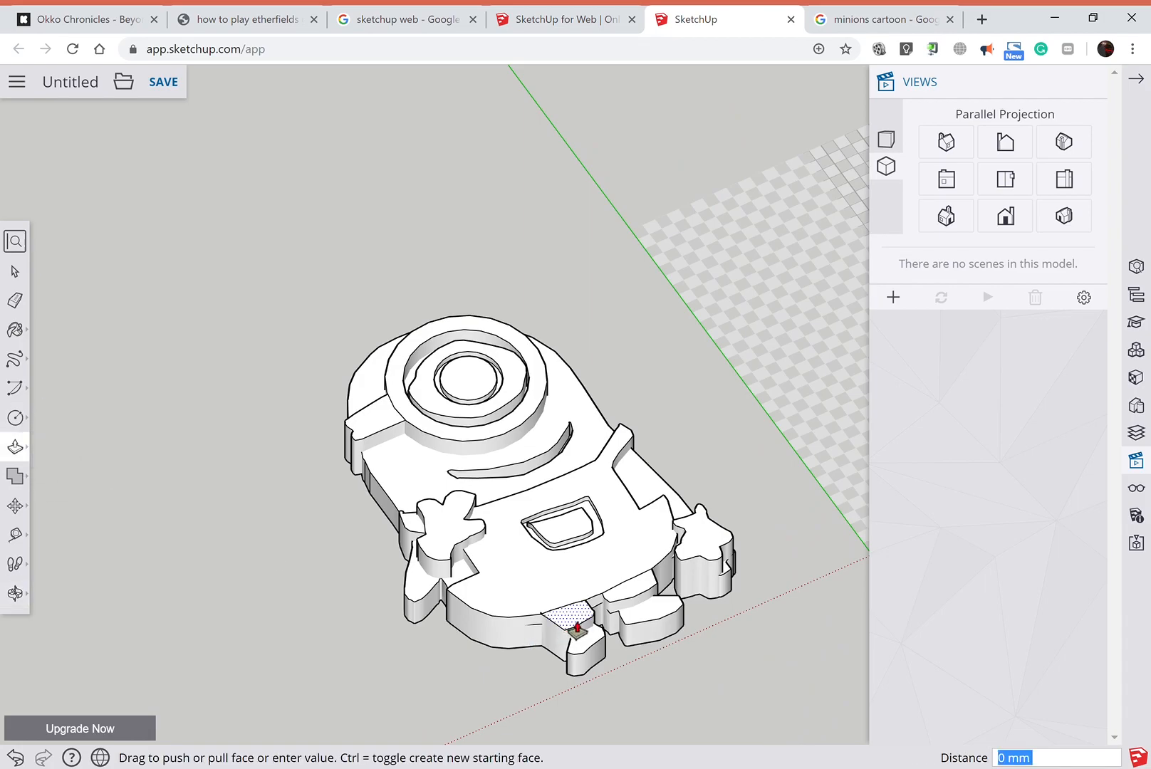
{"action": "left_click", "coordinate": [577, 632]}
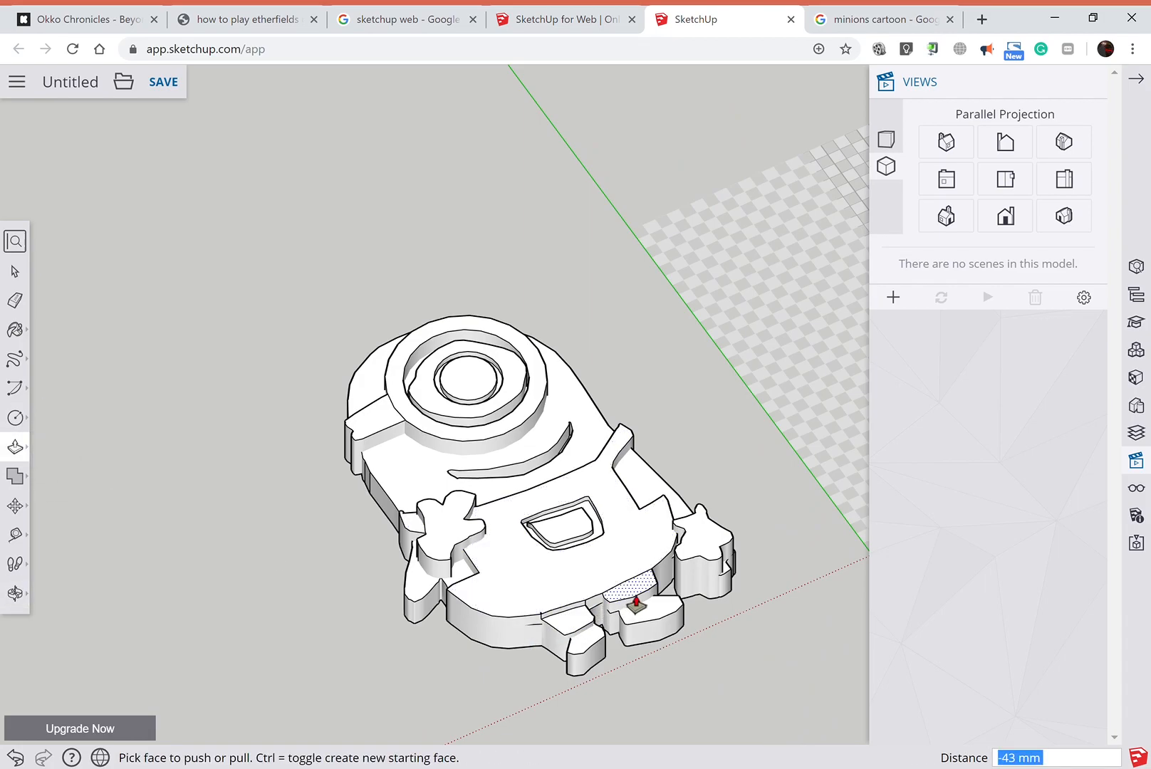
{"action": "left_click", "coordinate": [633, 605]}
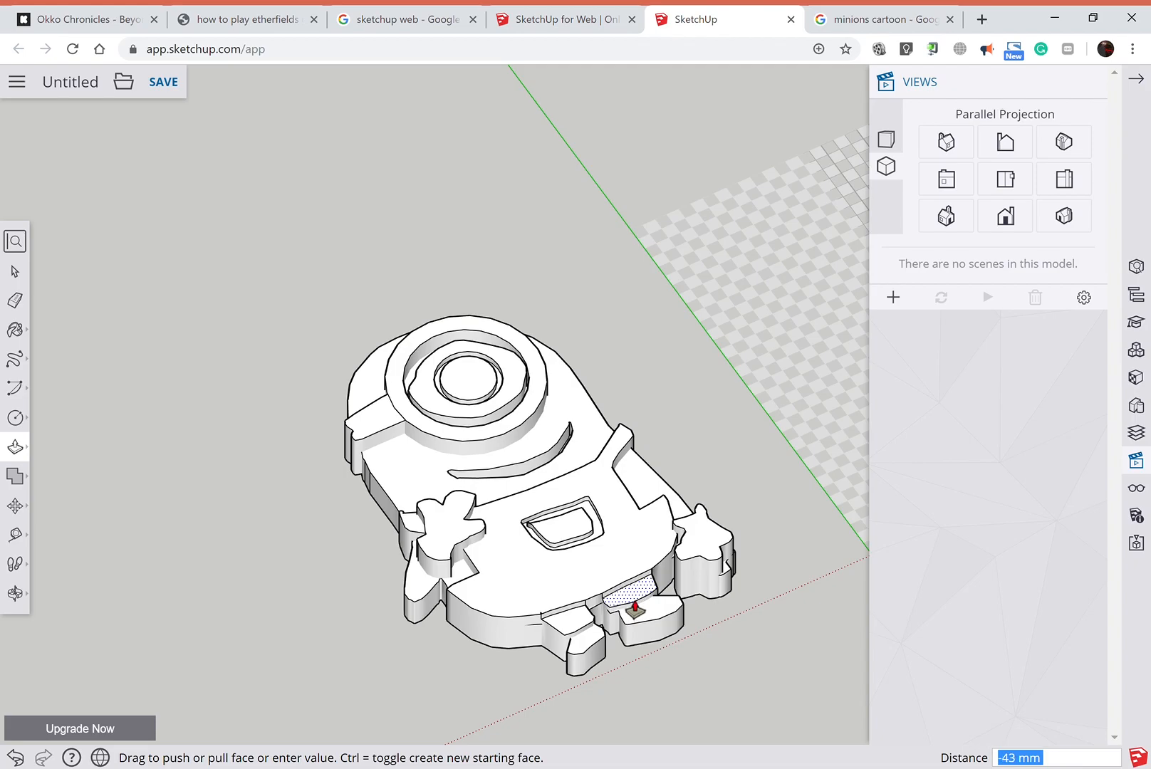
{"action": "left_click", "coordinate": [634, 609]}
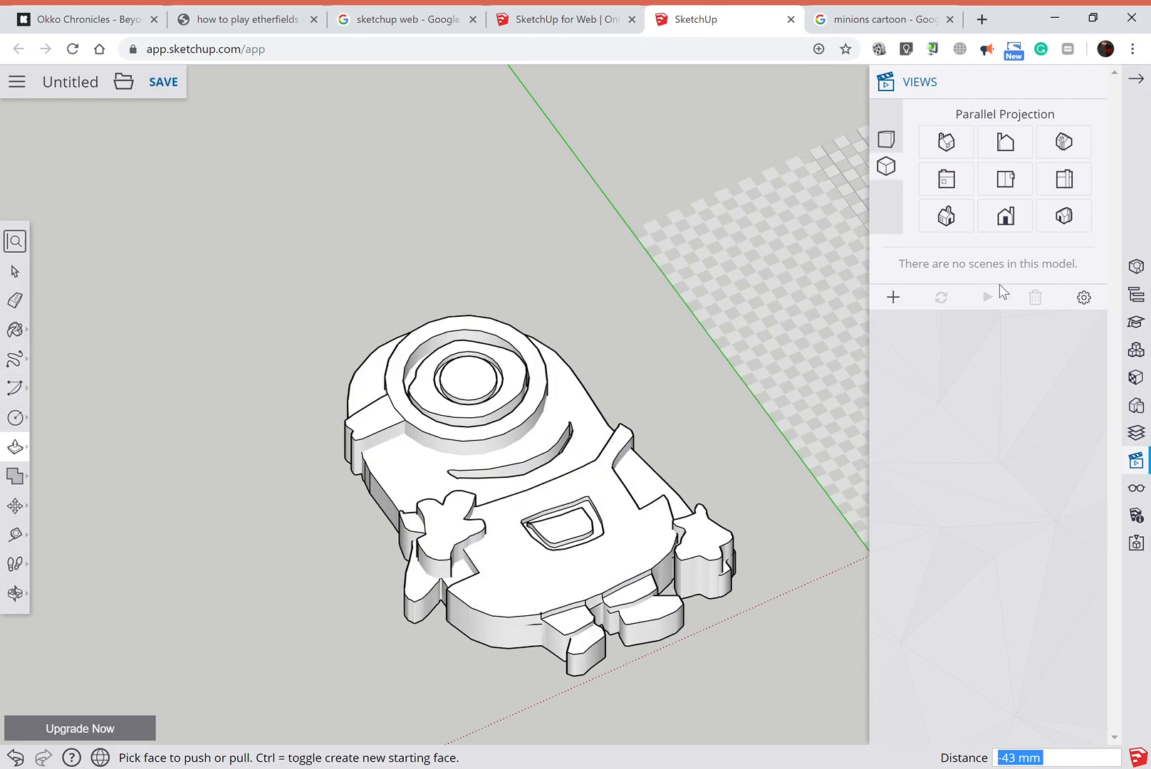
Try to separate the raised forearm from the upper arm with a freehand line beside the glove in the Top view.
{"action": "left_click", "coordinate": [1020, 190]}
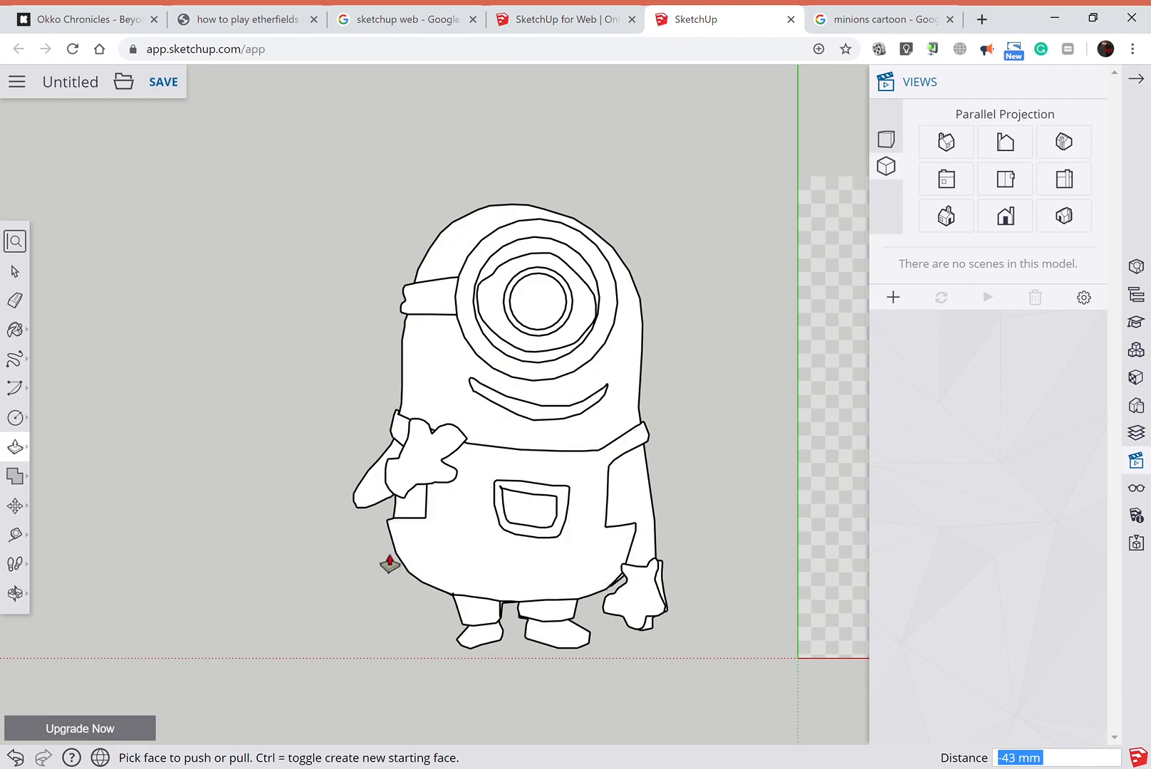
{"action": "scroll", "coordinate": [360, 525], "scroll_direction": "up", "scroll_amount": 5}
{"action": "scroll", "coordinate": [357, 523], "scroll_direction": "up", "scroll_amount": 2}
{"action": "left_click", "coordinate": [15, 358]}
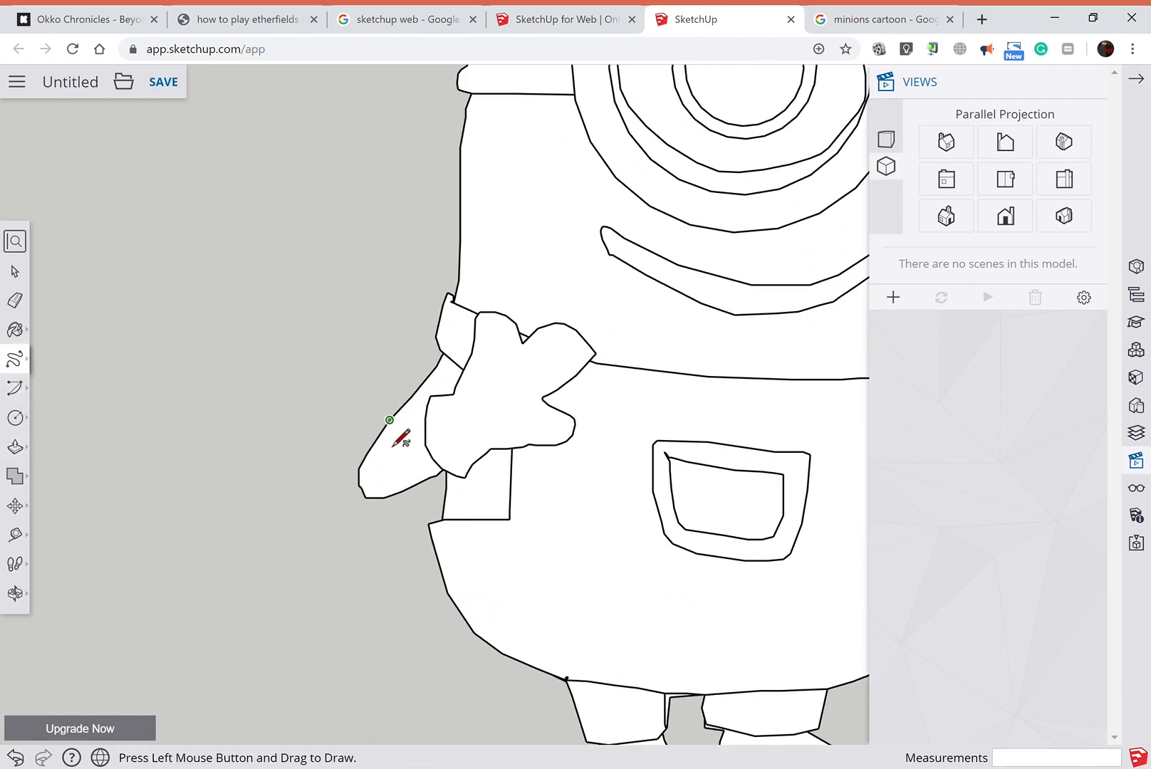
{"action": "left_click_drag", "start_coordinate": [430, 431], "coordinate": [426, 411]}
Check up close whether the line splits the raised arm's face, and undo the line.
{"action": "left_click", "coordinate": [15, 593]}
{"action": "left_click_drag", "start_coordinate": [267, 629], "coordinate": [617, 356]}
{"action": "scroll", "coordinate": [498, 545], "scroll_direction": "up", "scroll_amount": 5}
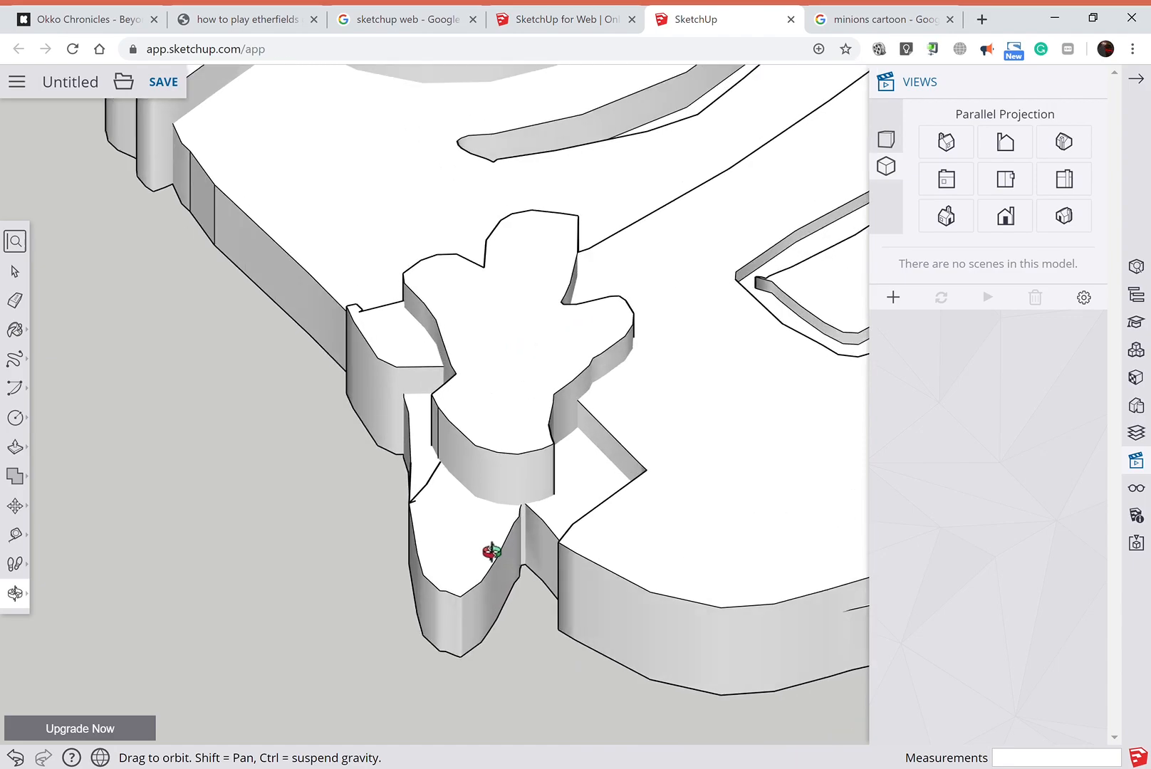
{"action": "scroll", "coordinate": [440, 562], "scroll_direction": "up", "scroll_amount": 1}
{"action": "key", "text": "space"}
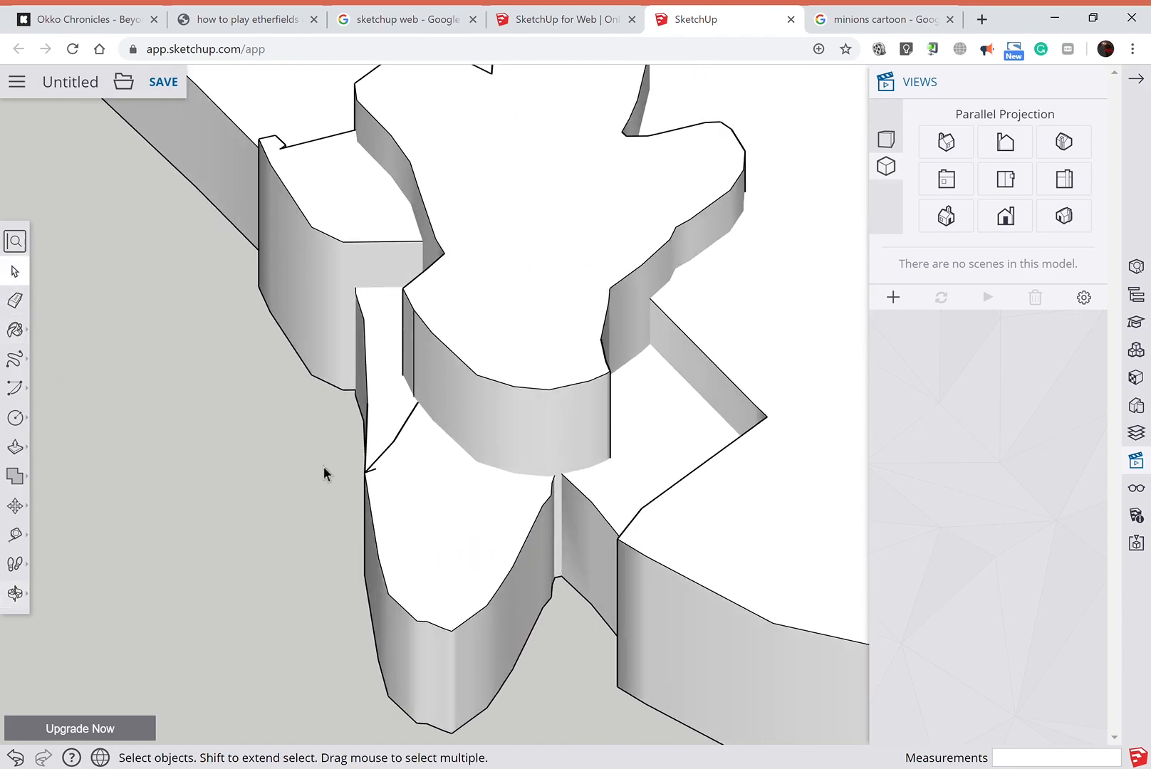
{"action": "left_click", "coordinate": [416, 515]}
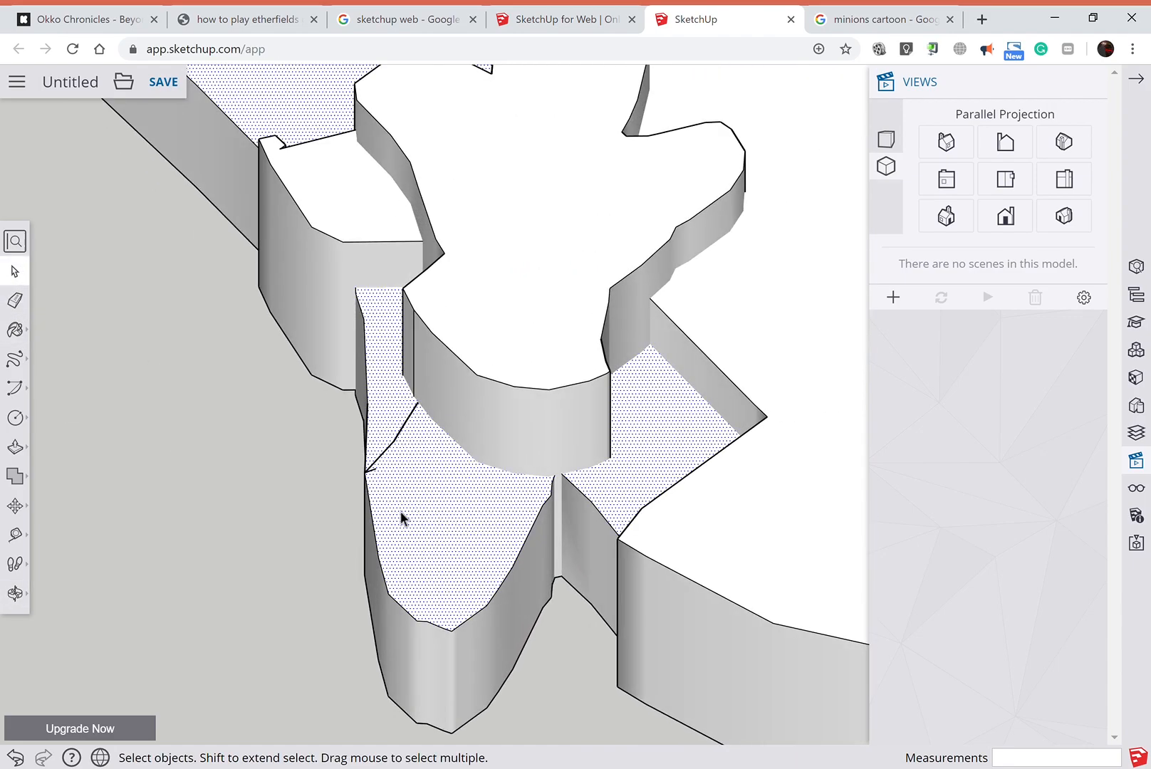
{"action": "scroll", "coordinate": [400, 511], "scroll_direction": "up", "scroll_amount": 2}
{"action": "scroll", "coordinate": [401, 513], "scroll_direction": "up", "scroll_amount": 1}
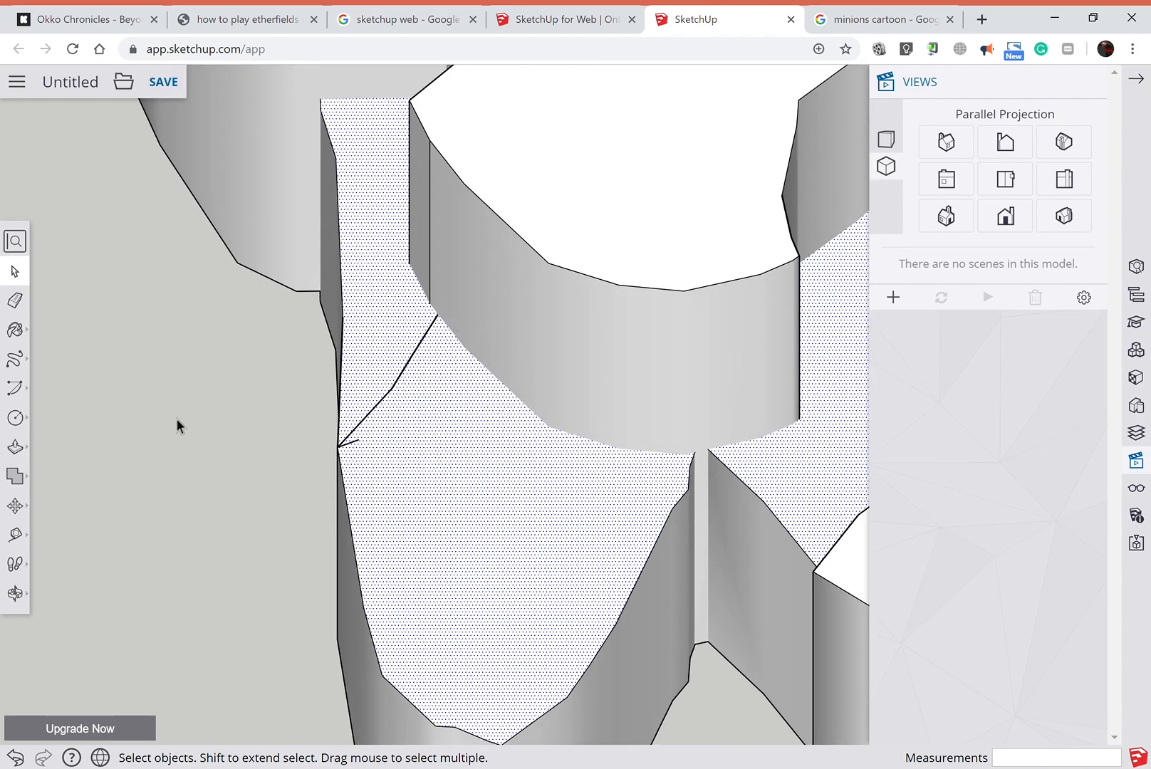
{"action": "scroll", "coordinate": [176, 418], "scroll_direction": "down", "scroll_amount": 3}
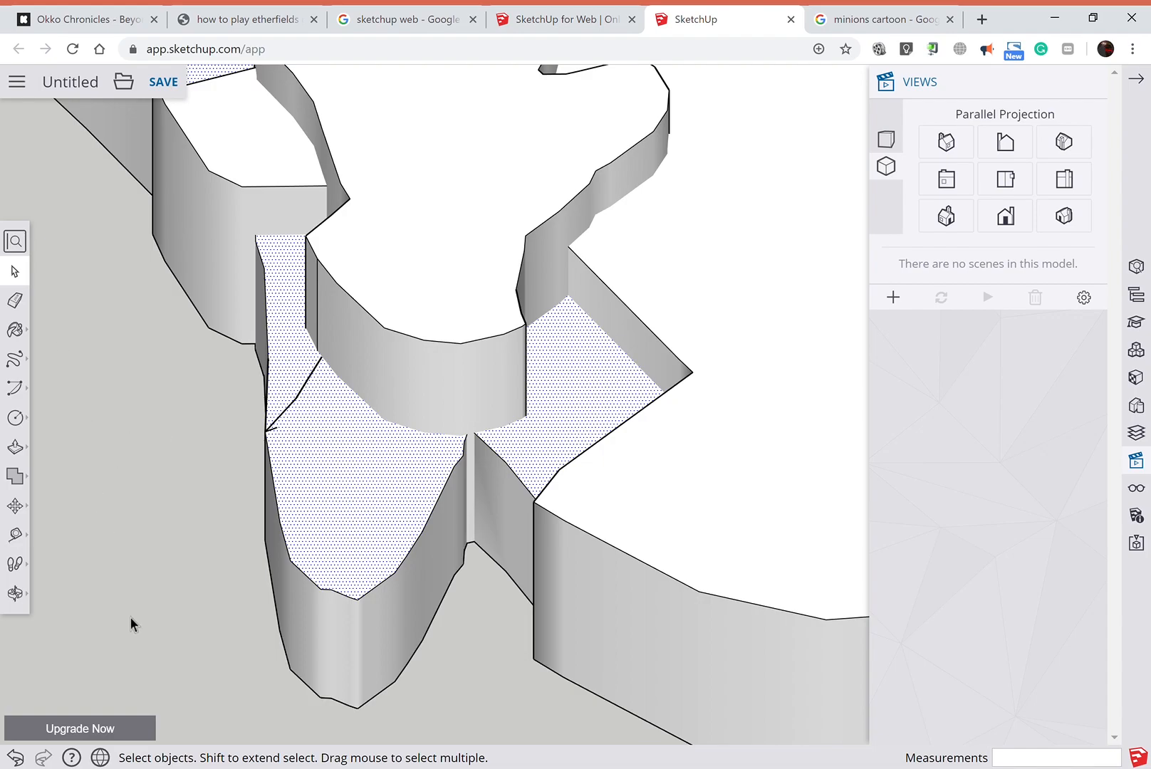
{"action": "scroll", "coordinate": [130, 617], "scroll_direction": "down", "scroll_amount": 6}
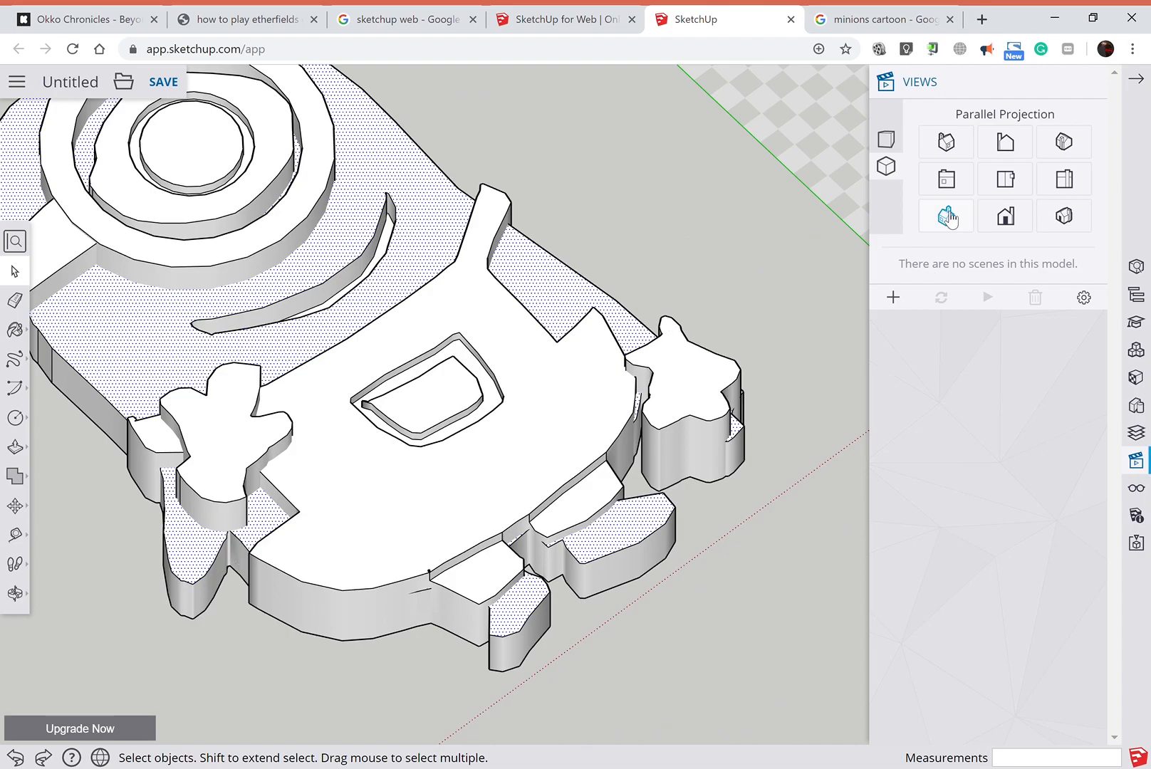
Compare the model with the reference minion image in the Top view to find details not yet traced.
{"action": "left_click", "coordinate": [1005, 179]}
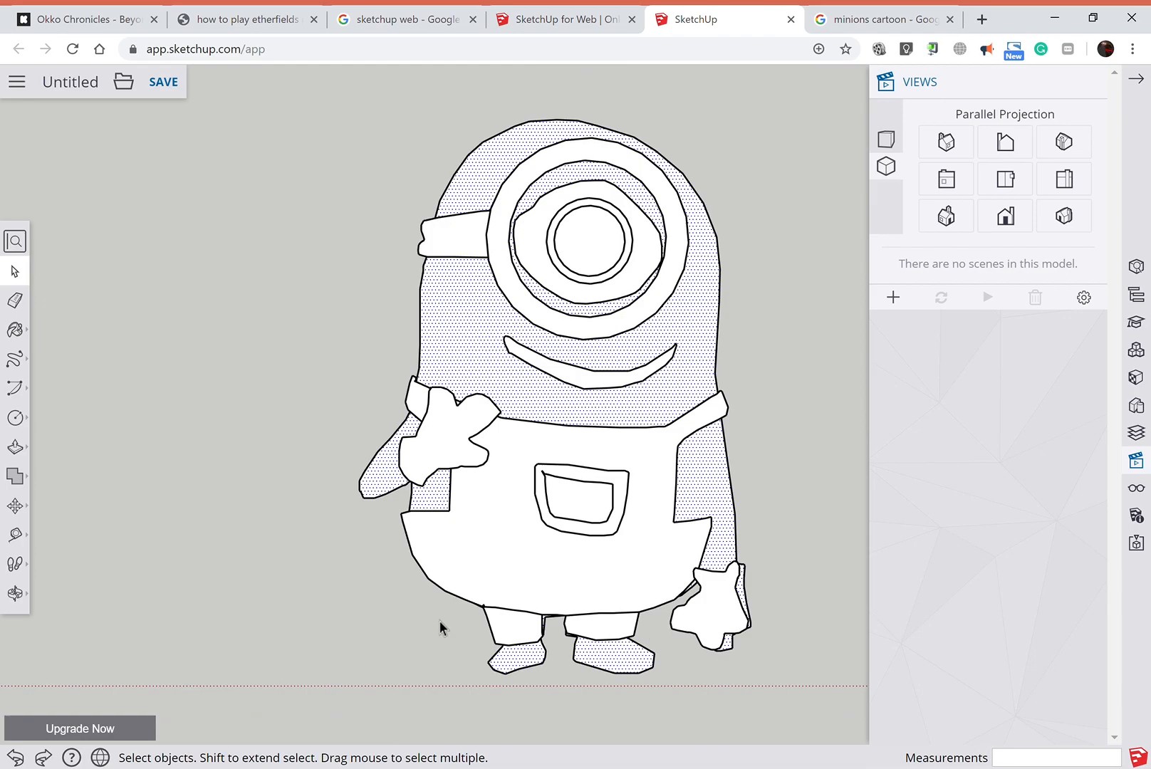
{"action": "left_click", "coordinate": [15, 593]}
{"action": "left_click", "coordinate": [80, 559]}
{"action": "left_click_drag", "start_coordinate": [233, 577], "coordinate": [385, 543]}
{"action": "scroll", "coordinate": [385, 543], "scroll_direction": "down", "scroll_amount": 1}
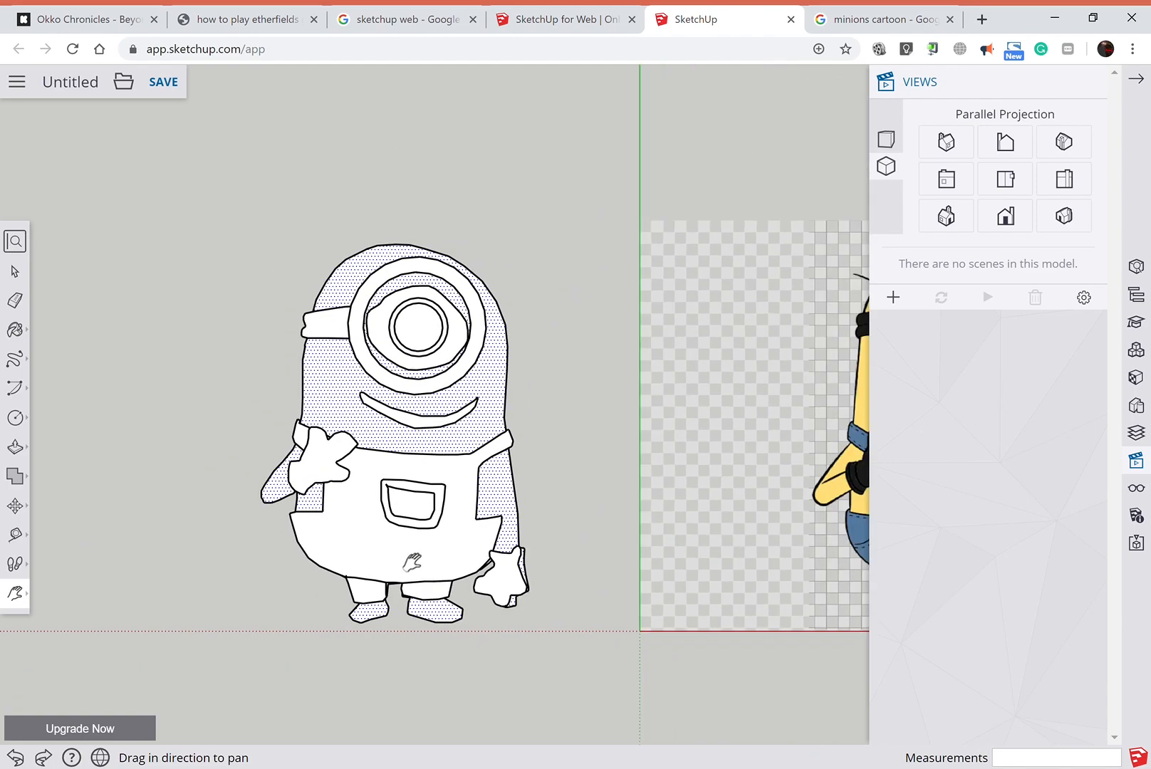
{"action": "left_click_drag", "start_coordinate": [608, 422], "coordinate": [450, 473]}
{"action": "scroll", "coordinate": [379, 417], "scroll_direction": "up", "scroll_amount": 2}
{"action": "scroll", "coordinate": [379, 417], "scroll_direction": "up", "scroll_amount": 1}
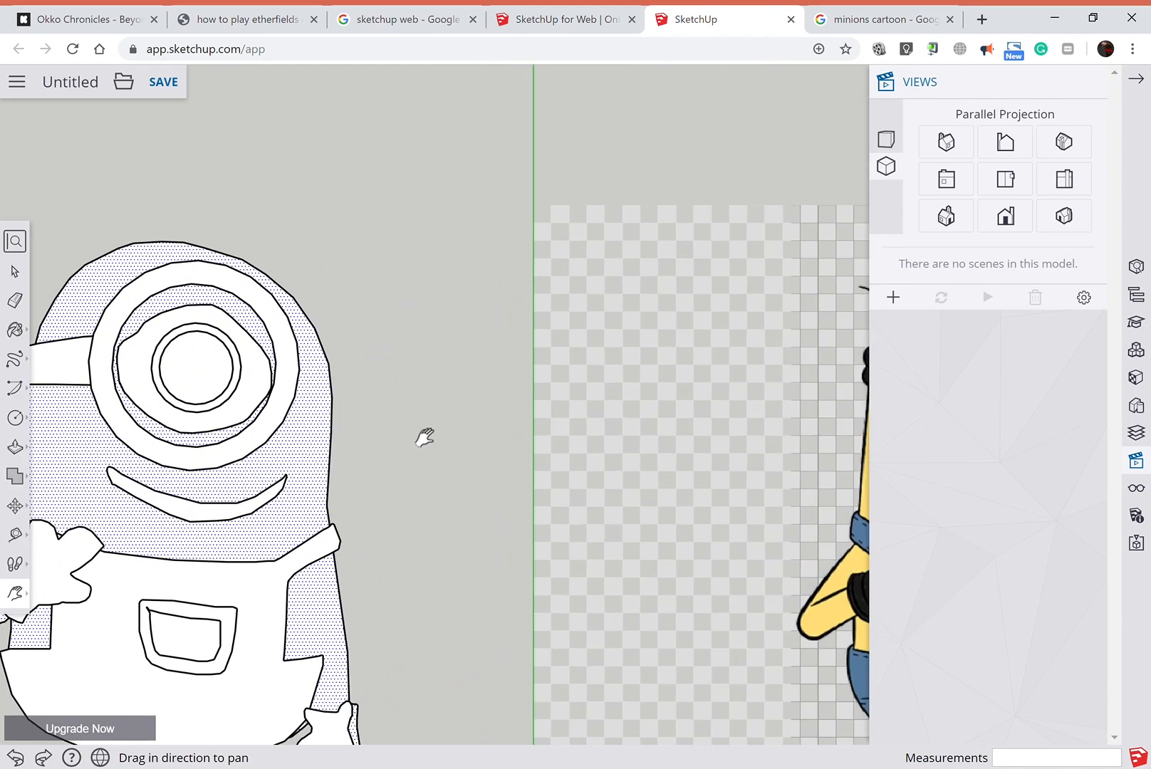
{"action": "scroll", "coordinate": [445, 450], "scroll_direction": "down", "scroll_amount": 1}
{"action": "scroll", "coordinate": [494, 493], "scroll_direction": "down", "scroll_amount": 5}
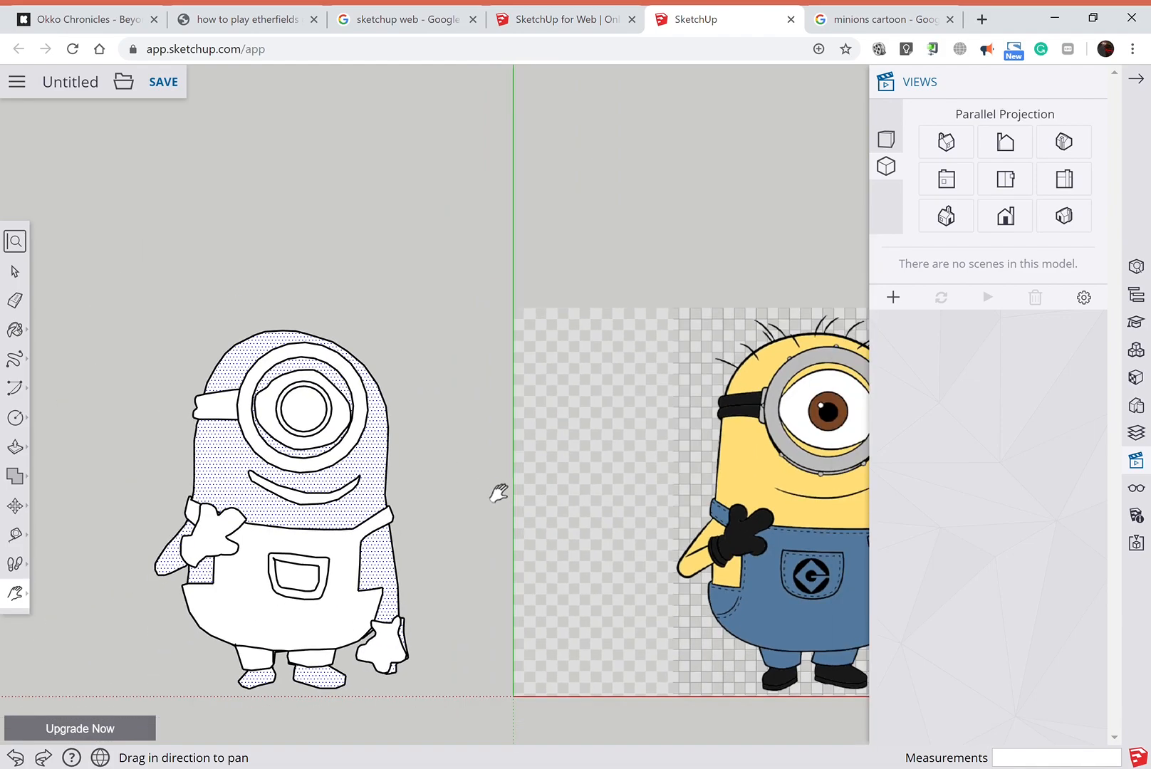
{"action": "scroll", "coordinate": [847, 459], "scroll_direction": "up", "scroll_amount": 4}
{"action": "scroll", "coordinate": [850, 461], "scroll_direction": "up", "scroll_amount": 6}
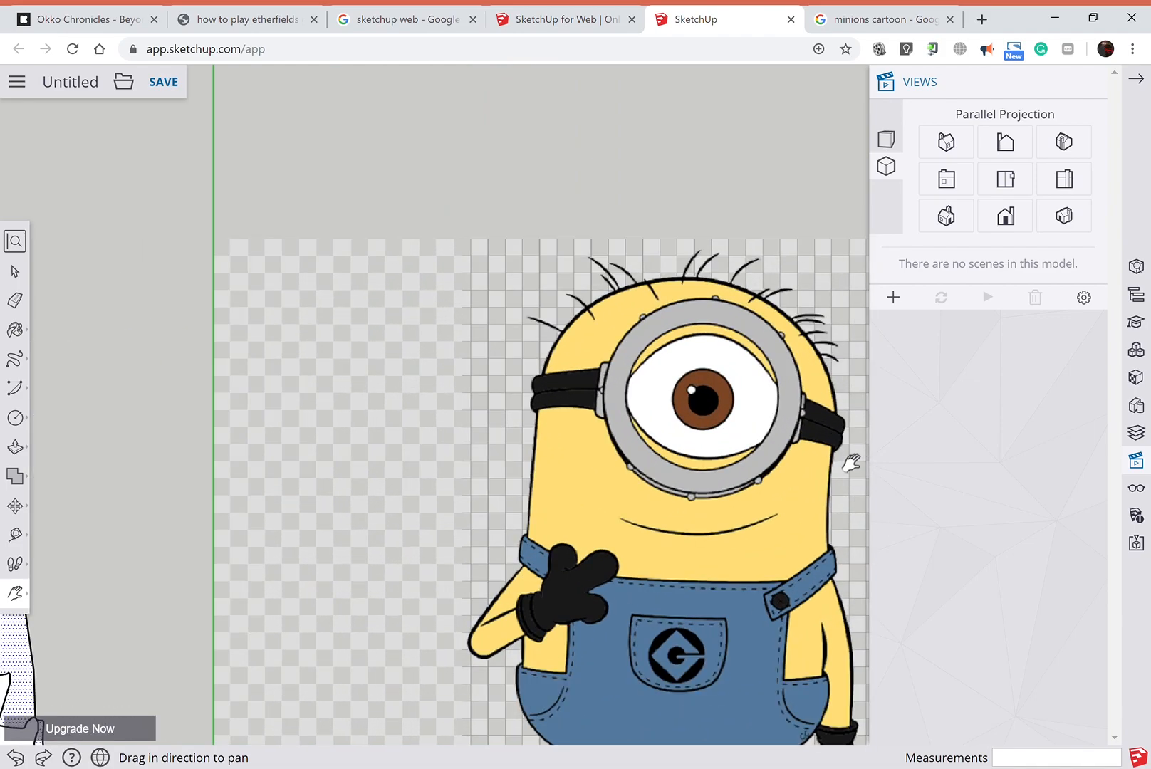
Trace the short goggle strap beside the eye on the reference image with a closed freehand outline that forms a face.
{"action": "left_click_drag", "start_coordinate": [837, 520], "coordinate": [639, 497]}
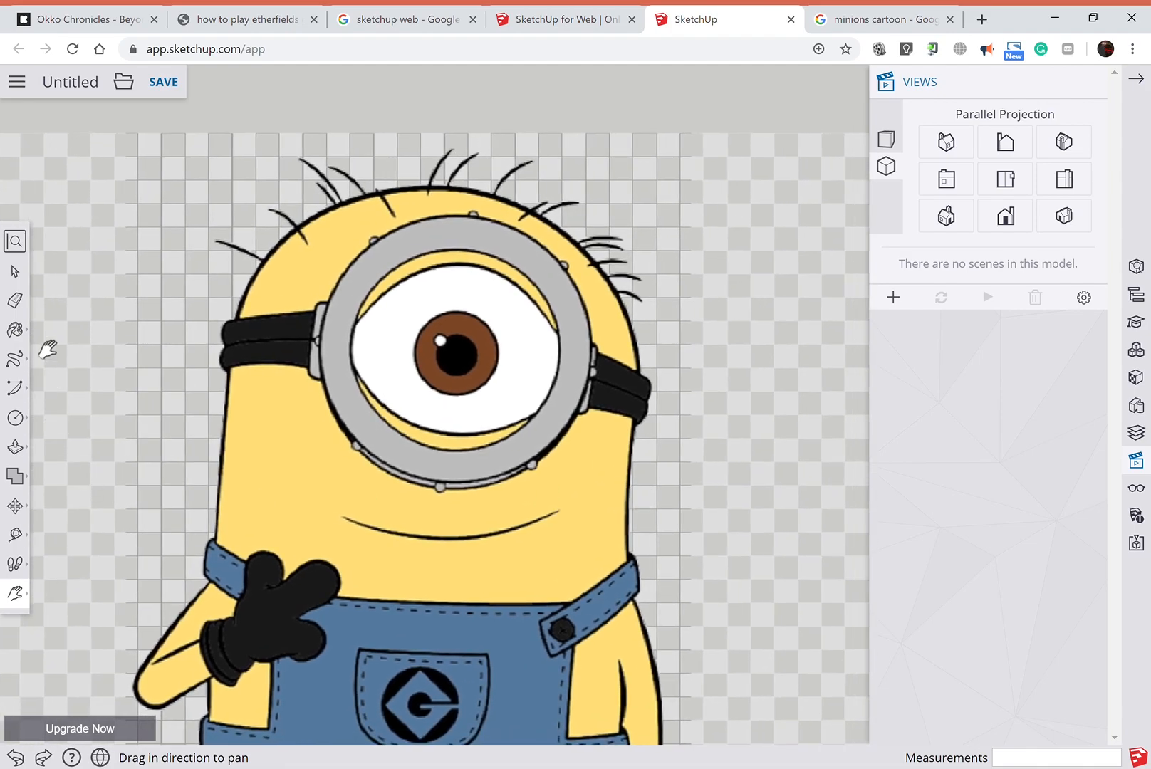
{"action": "left_click", "coordinate": [15, 359]}
{"action": "left_click_drag", "start_coordinate": [591, 348], "coordinate": [643, 369]}
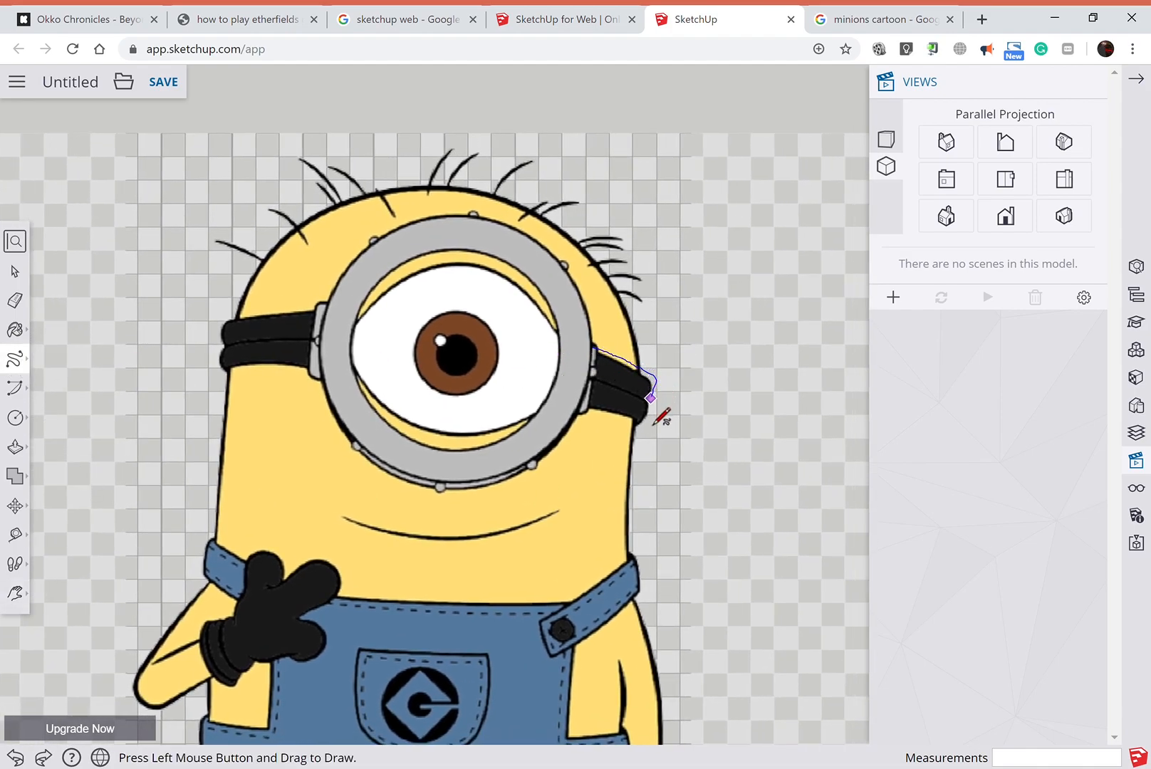
{"action": "left_click_drag", "start_coordinate": [608, 413], "coordinate": [586, 406]}
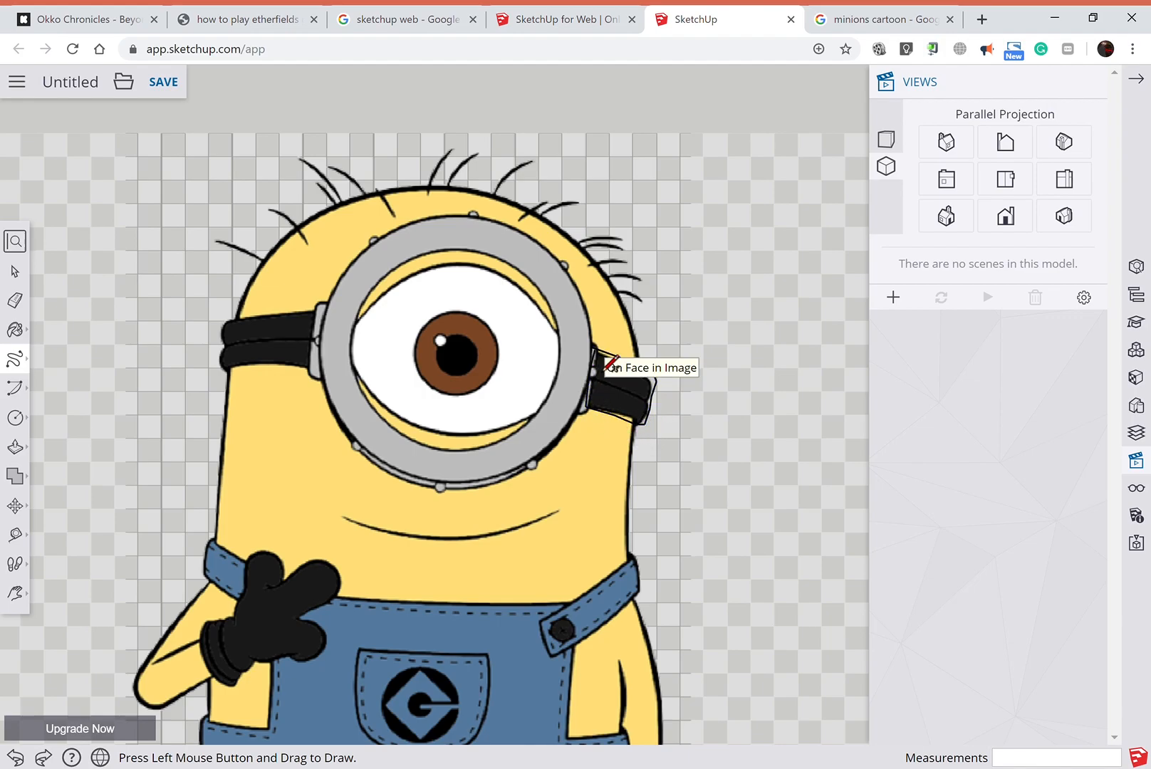
{"action": "scroll", "coordinate": [604, 365], "scroll_direction": "up", "scroll_amount": 10}
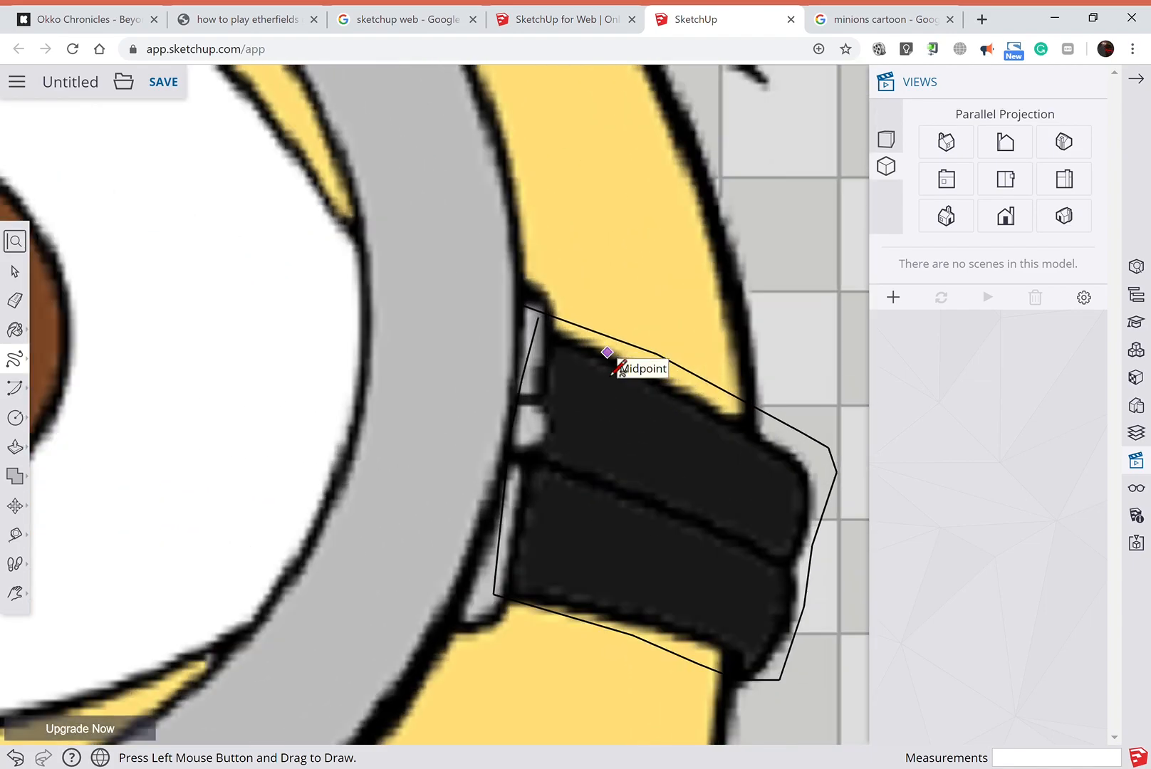
{"action": "scroll", "coordinate": [612, 368], "scroll_direction": "up", "scroll_amount": 2}
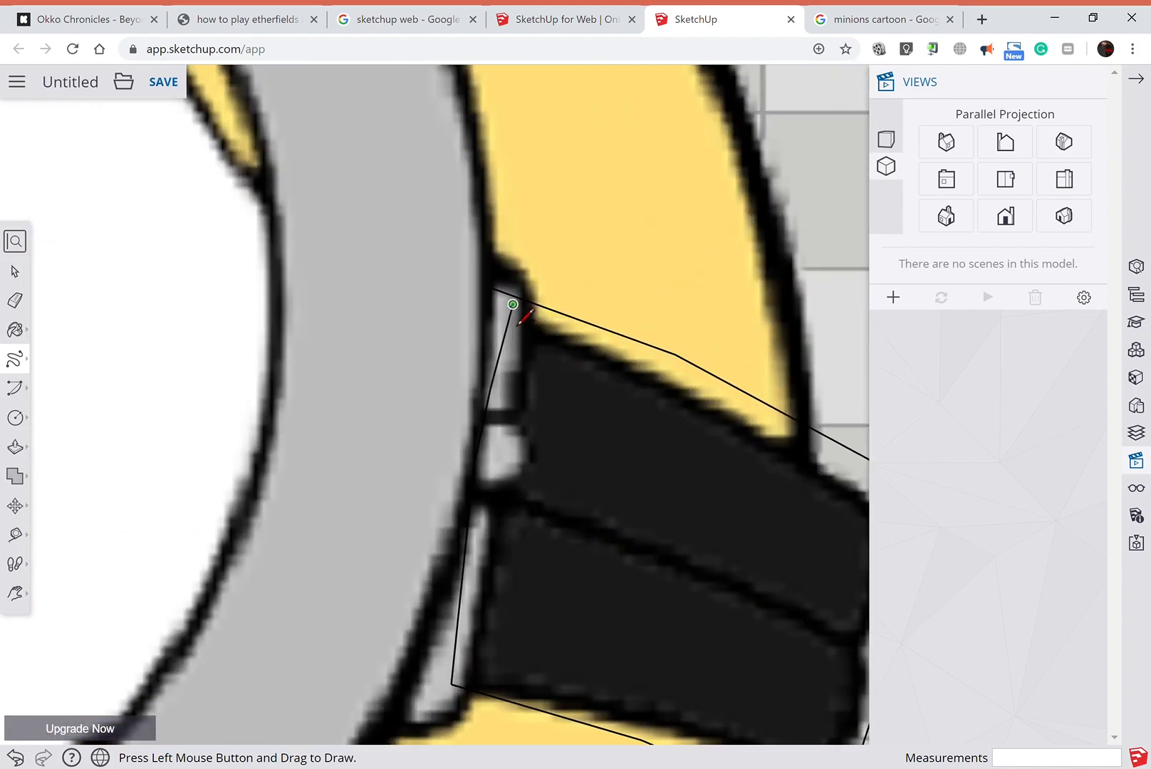
{"action": "left_click_drag", "start_coordinate": [522, 316], "coordinate": [517, 299]}
{"action": "scroll", "coordinate": [539, 357], "scroll_direction": "down", "scroll_amount": 3}
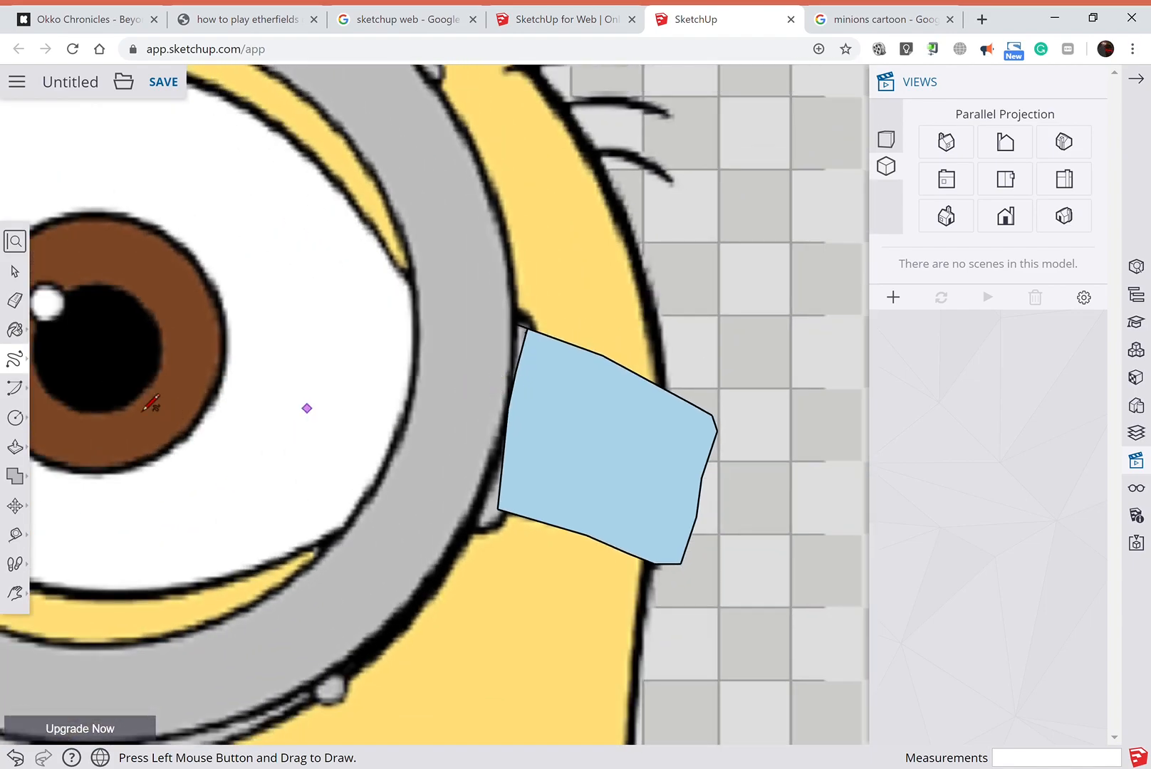
Delete the stray edge sticking out from the new strap face's corner next to the goggle.
{"action": "left_click", "coordinate": [14, 270]}
{"action": "scroll", "coordinate": [530, 352], "scroll_direction": "up", "scroll_amount": 5}
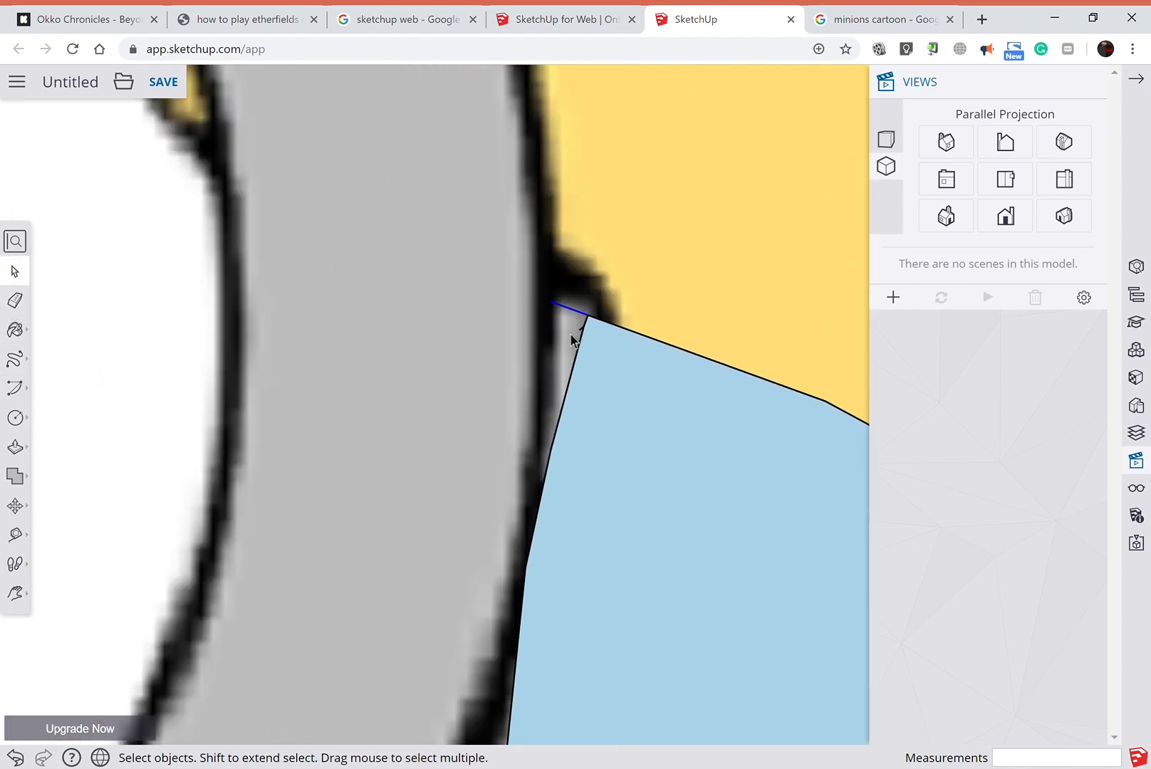
{"action": "scroll", "coordinate": [571, 334], "scroll_direction": "down", "scroll_amount": 5}
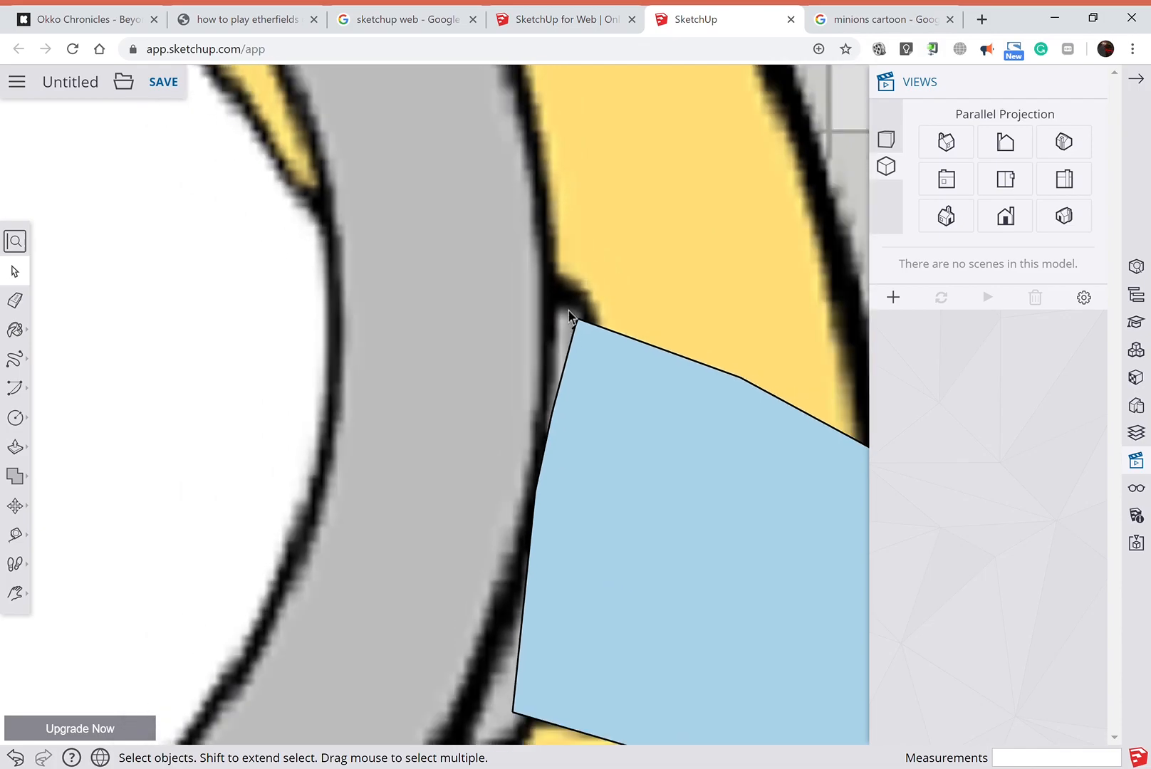
{"action": "scroll", "coordinate": [568, 491], "scroll_direction": "down", "scroll_amount": 5}
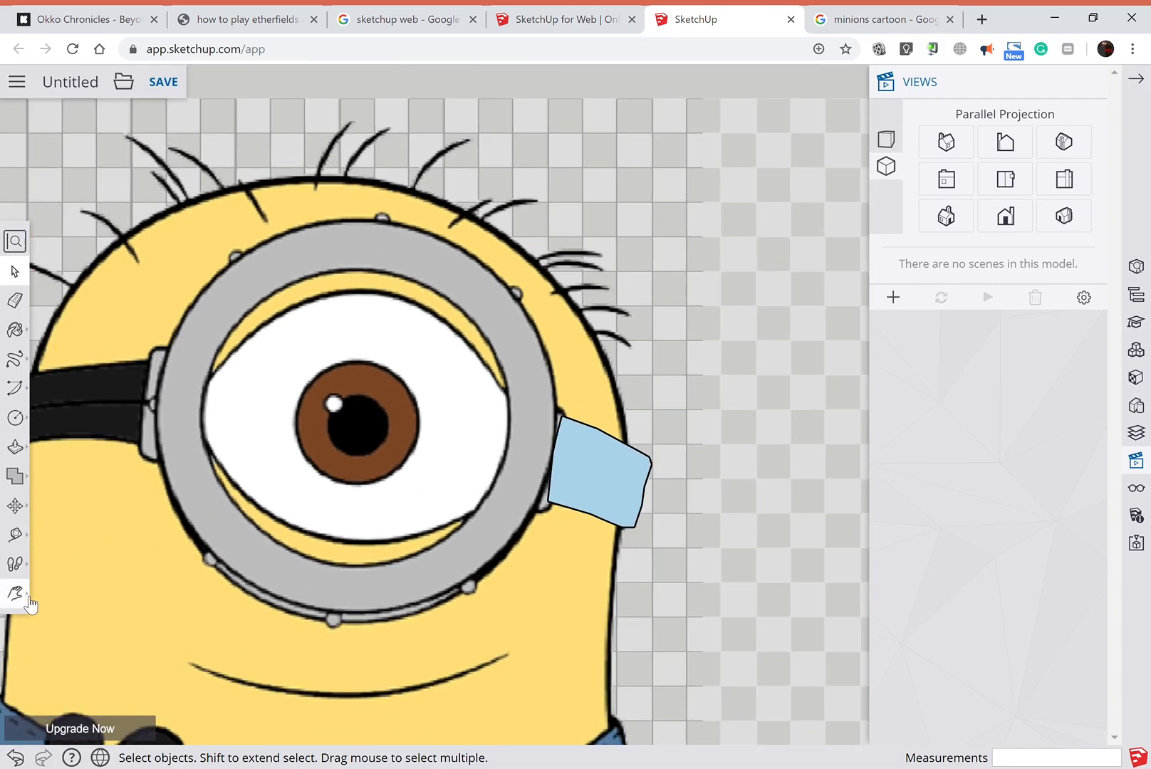
{"action": "left_click", "coordinate": [30, 604]}
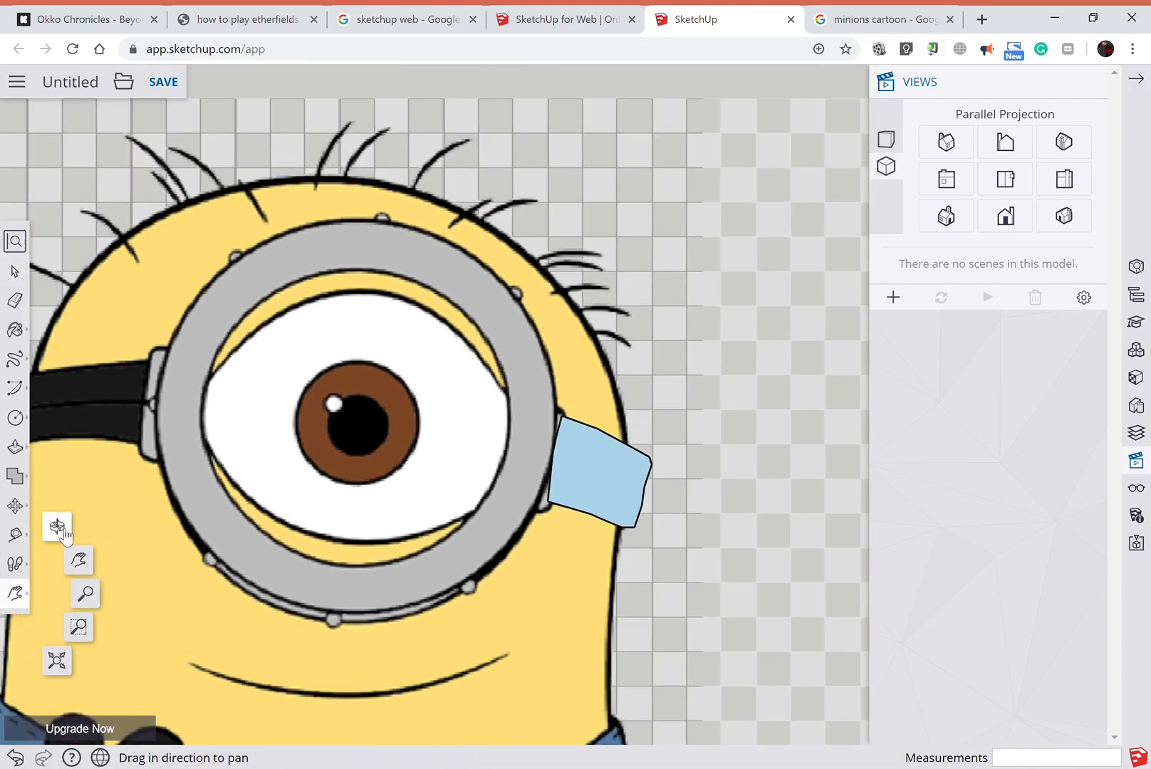
Extrude the traced goggle strap face upward into a solid block with Push/Pull.
{"action": "left_click", "coordinate": [57, 525]}
{"action": "left_click_drag", "start_coordinate": [532, 661], "coordinate": [680, 572]}
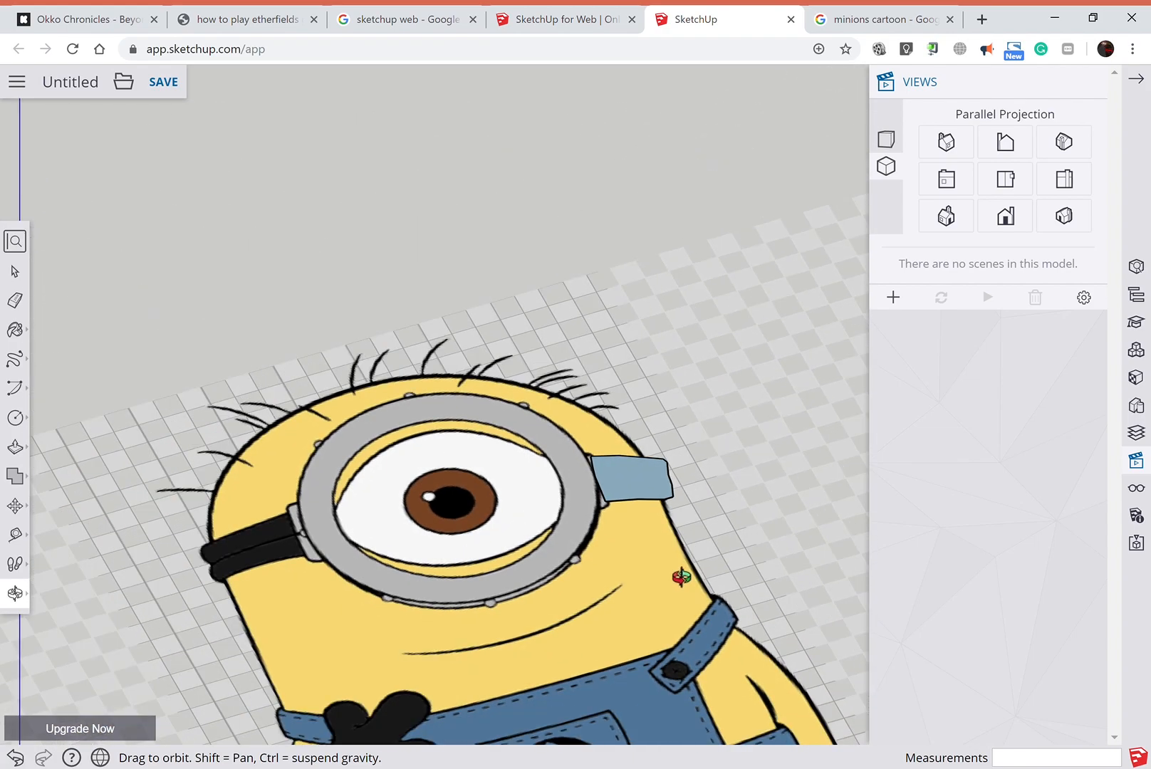
{"action": "left_click", "coordinate": [15, 447]}
{"action": "mouse_move", "coordinate": [630, 484]}
{"action": "left_mouse_down"}
{"action": "mouse_move", "coordinate": [632, 417]}
{"action": "mouse_move", "coordinate": [648, 419]}
{"action": "mouse_move", "coordinate": [647, 457]}
{"action": "mouse_move", "coordinate": [669, 503]}
{"action": "left_mouse_up"}
Make the whole extruded strap block a group.
{"action": "scroll", "coordinate": [632, 419], "scroll_direction": "down", "scroll_amount": 10}
{"action": "left_click", "coordinate": [15, 271]}
{"action": "right_click", "coordinate": [625, 433]}
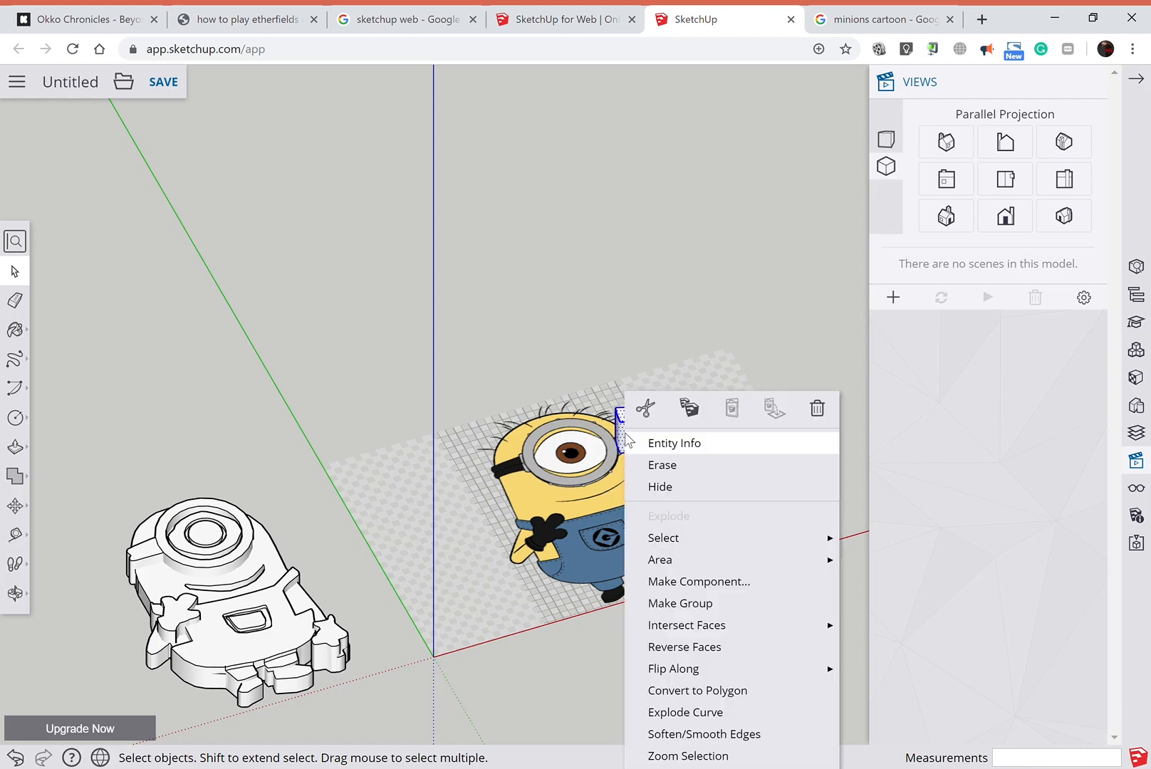
{"action": "left_click", "coordinate": [666, 603]}
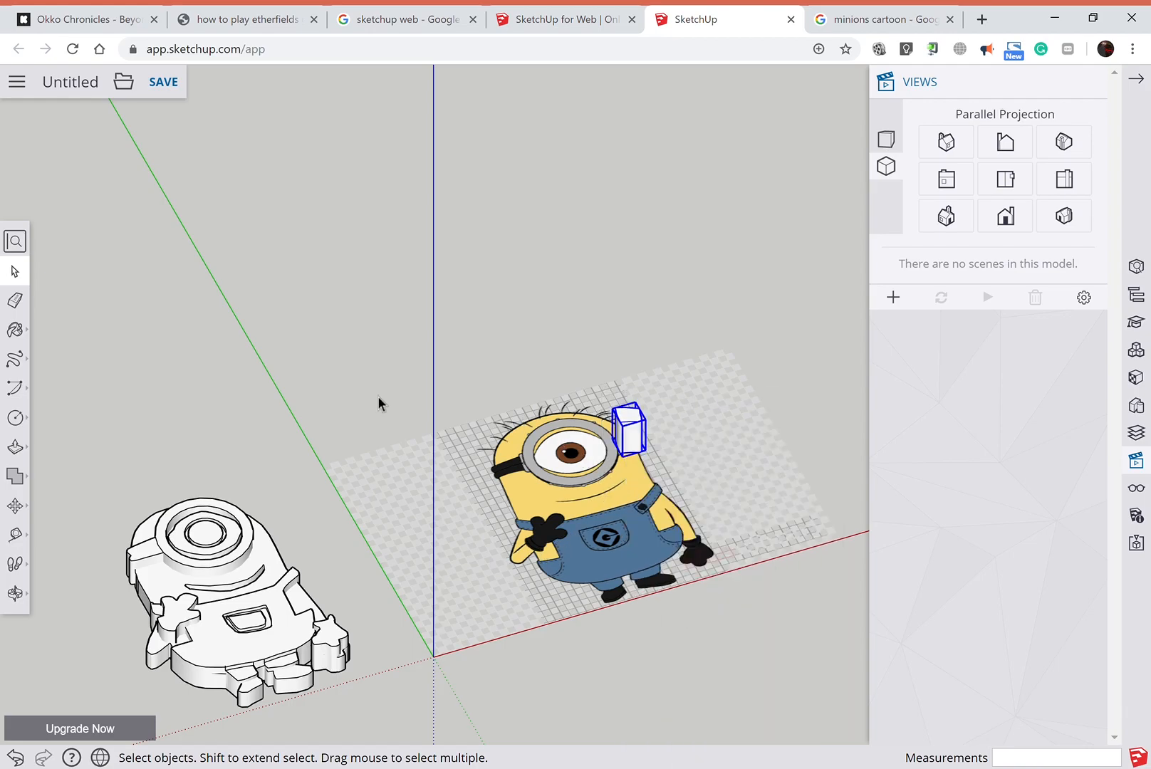
In the Top view, move the strap group about 3525 mm onto the white minion model, beside its goggle.
{"action": "left_click", "coordinate": [1006, 178]}
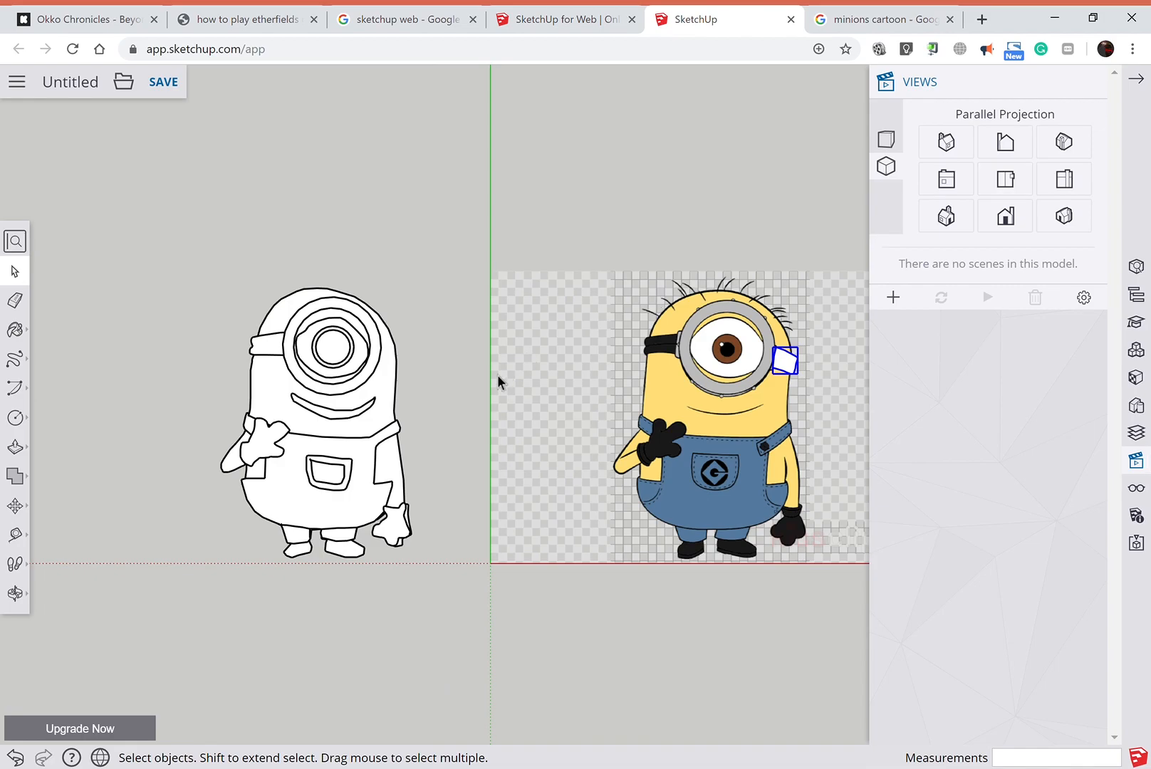
{"action": "left_click", "coordinate": [27, 512]}
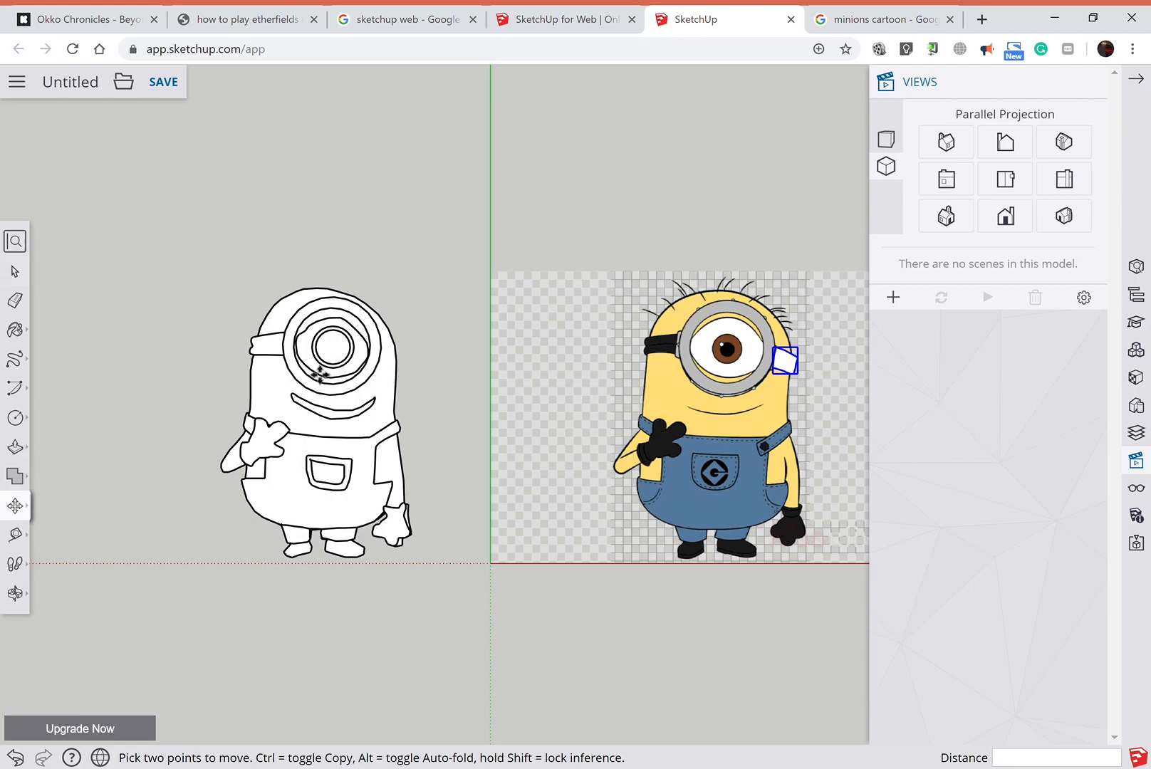
{"action": "left_click", "coordinate": [648, 249]}
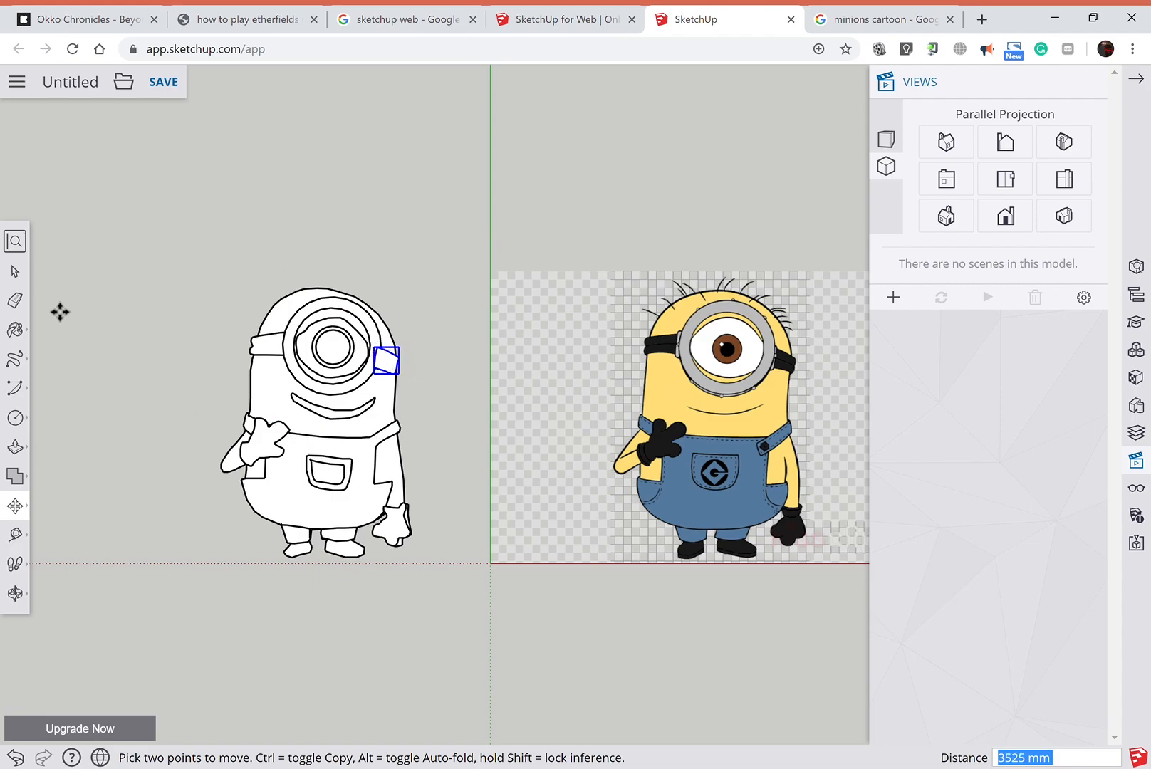
{"action": "left_click", "coordinate": [15, 270]}
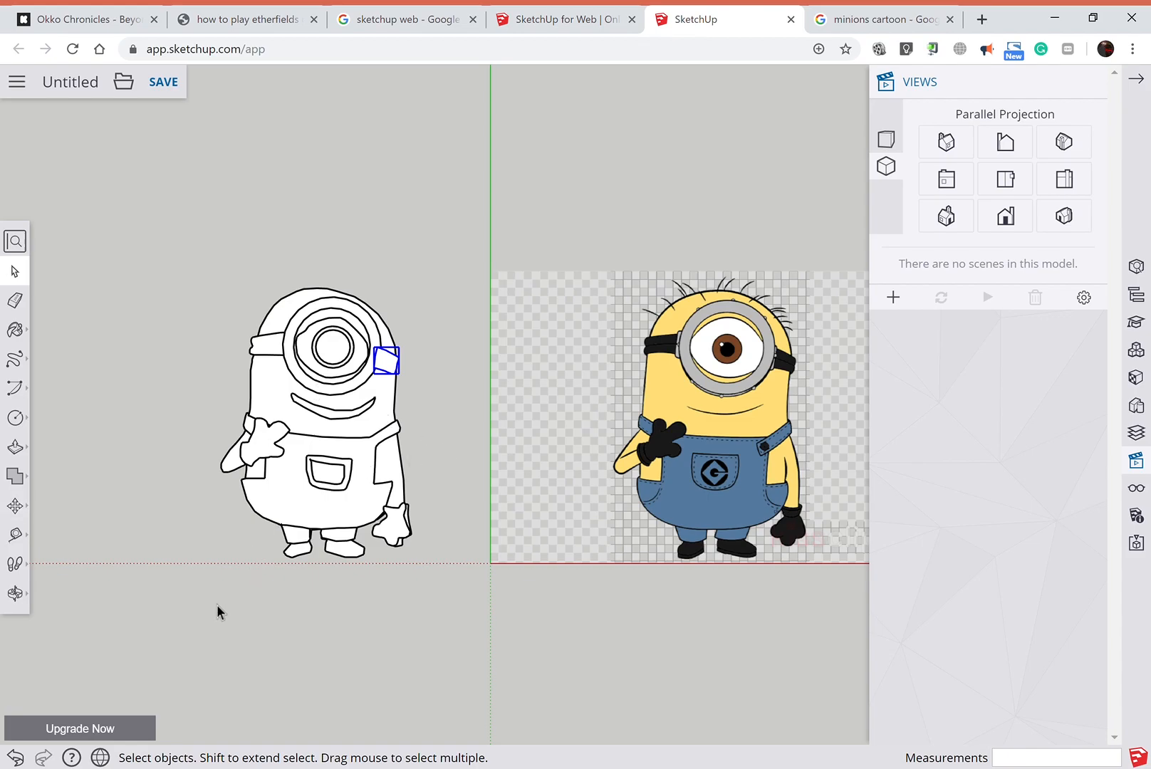
Explode the strap group in its place beside the model's goggle.
{"action": "left_click", "coordinate": [23, 602]}
{"action": "left_click_drag", "start_coordinate": [213, 622], "coordinate": [392, 392]}
{"action": "left_click", "coordinate": [15, 271]}
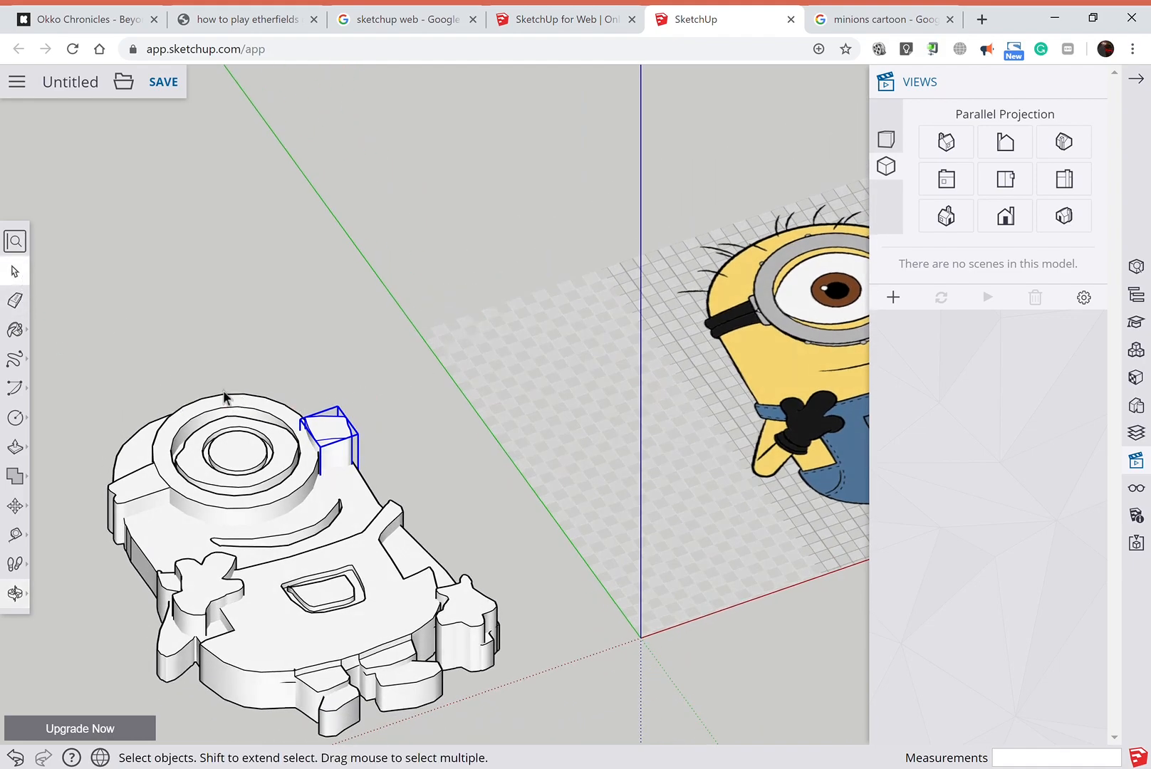
{"action": "right_click", "coordinate": [341, 442]}
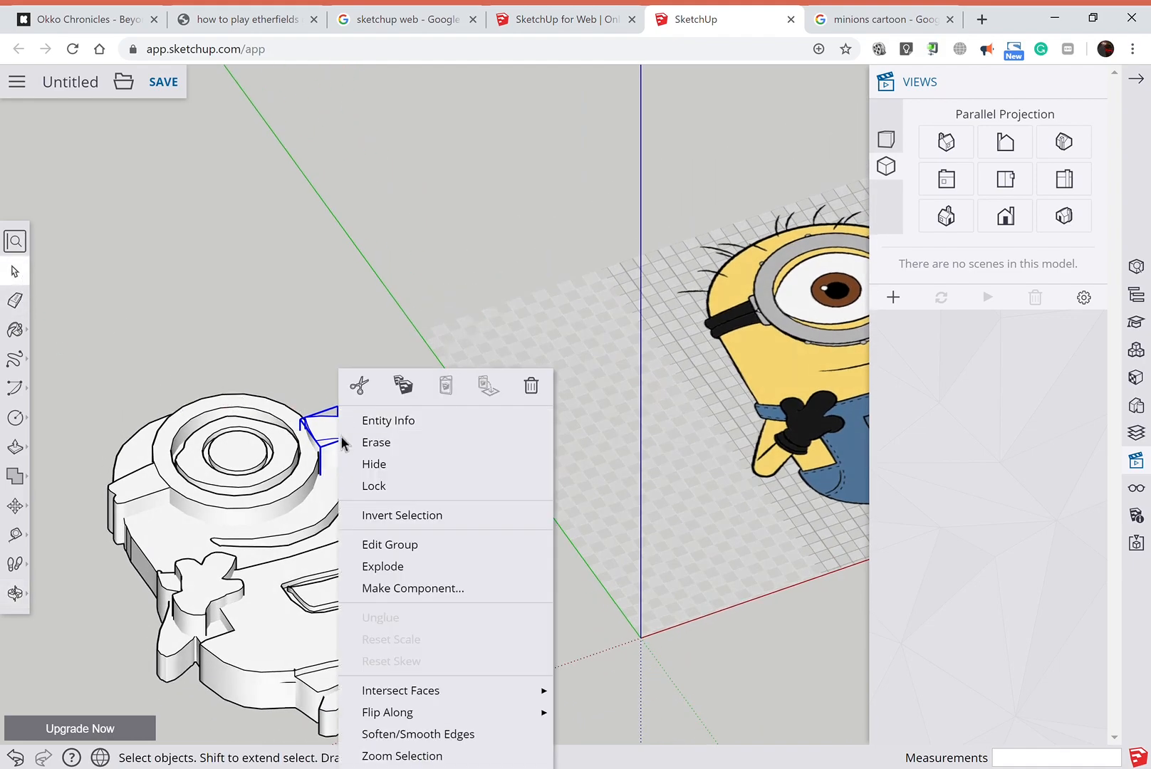
{"action": "left_click", "coordinate": [396, 567]}
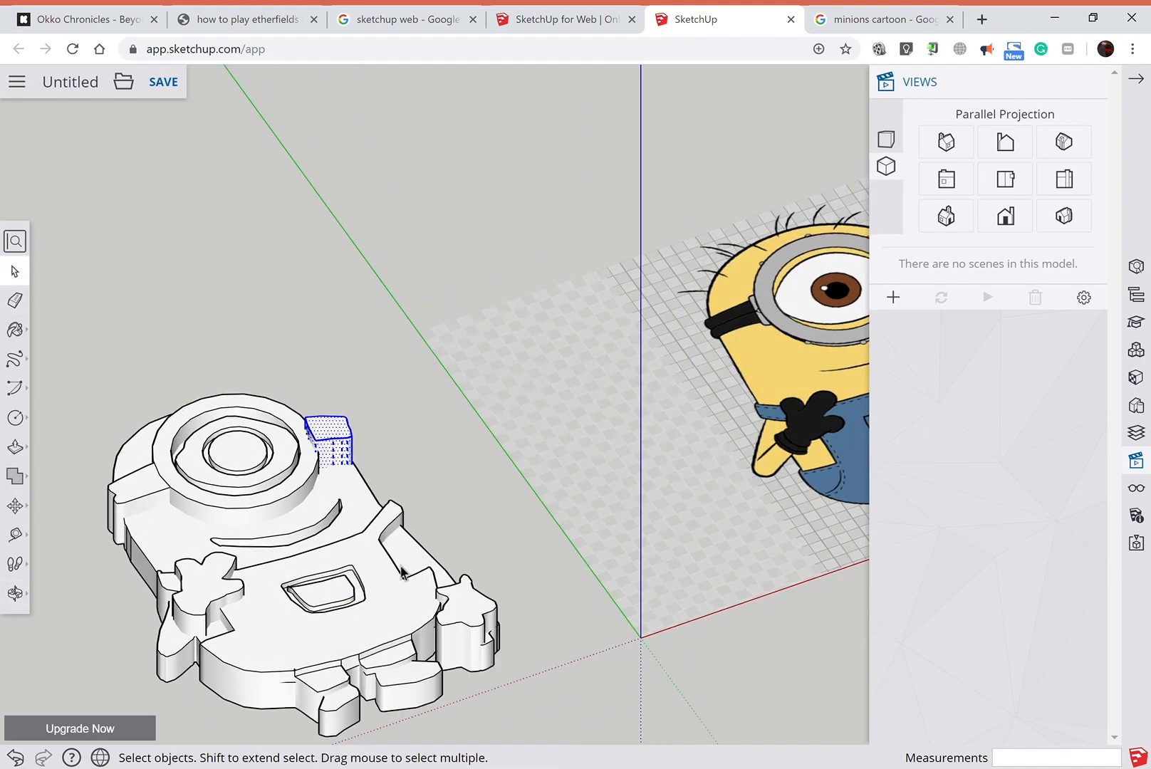
Push the strap's top face down about 85 mm so it sits lower than the goggle rim.
{"action": "left_click", "coordinate": [14, 446]}
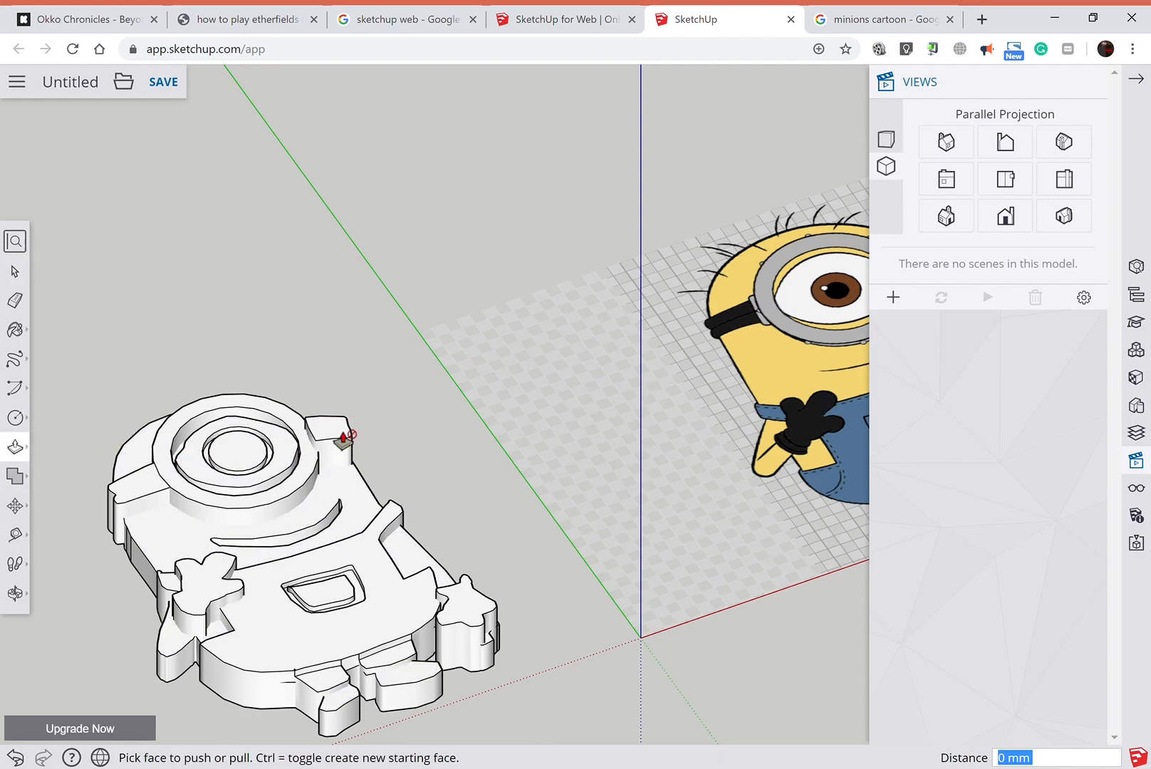
{"action": "left_click", "coordinate": [342, 436]}
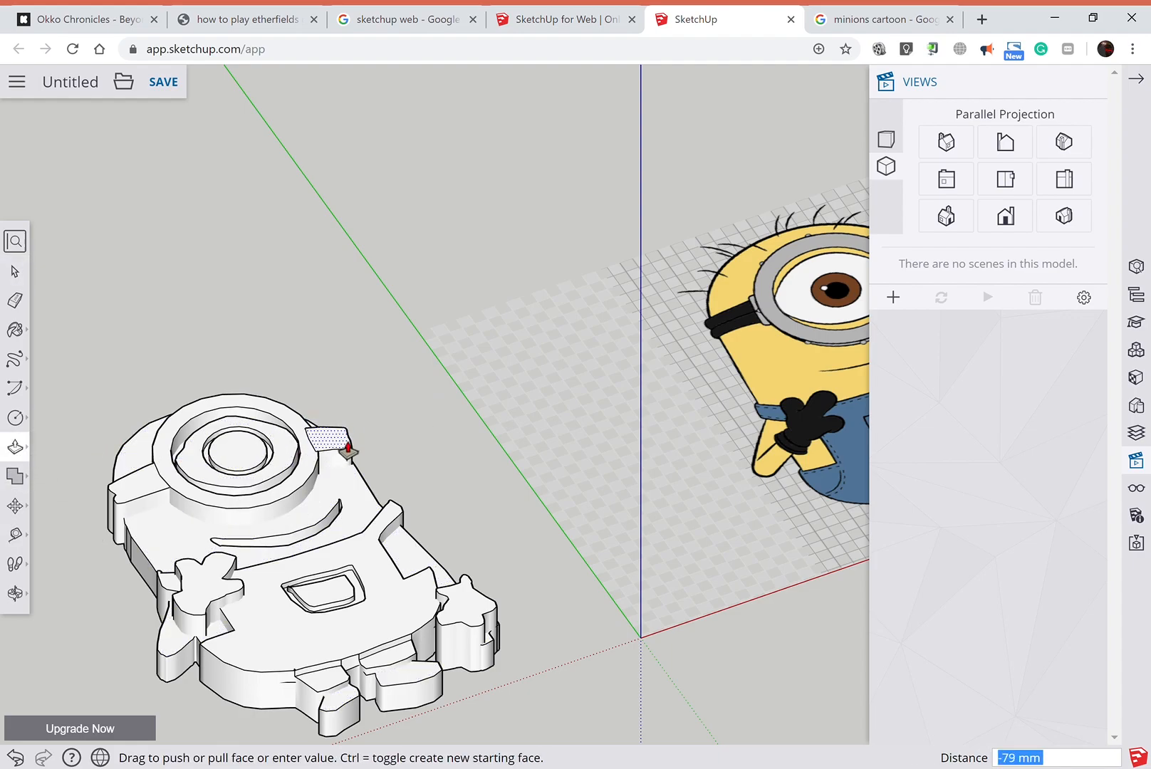
{"action": "left_click", "coordinate": [348, 448]}
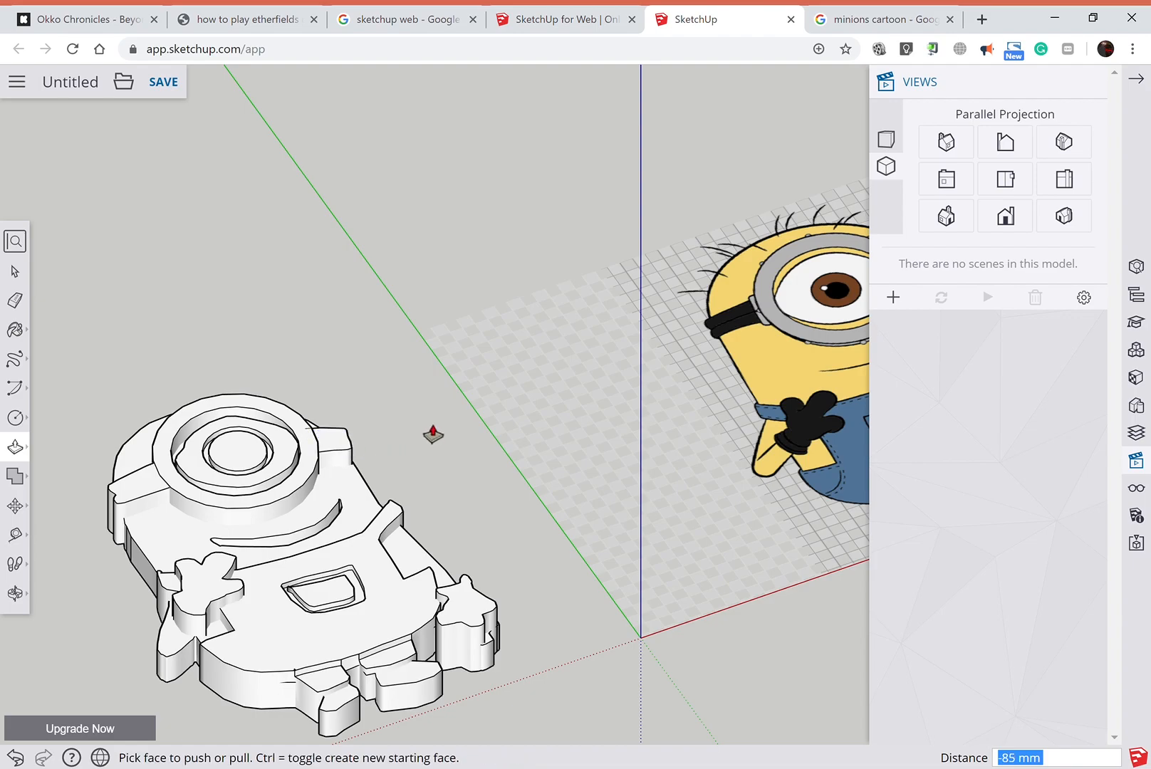
{"action": "left_click", "coordinate": [15, 270]}
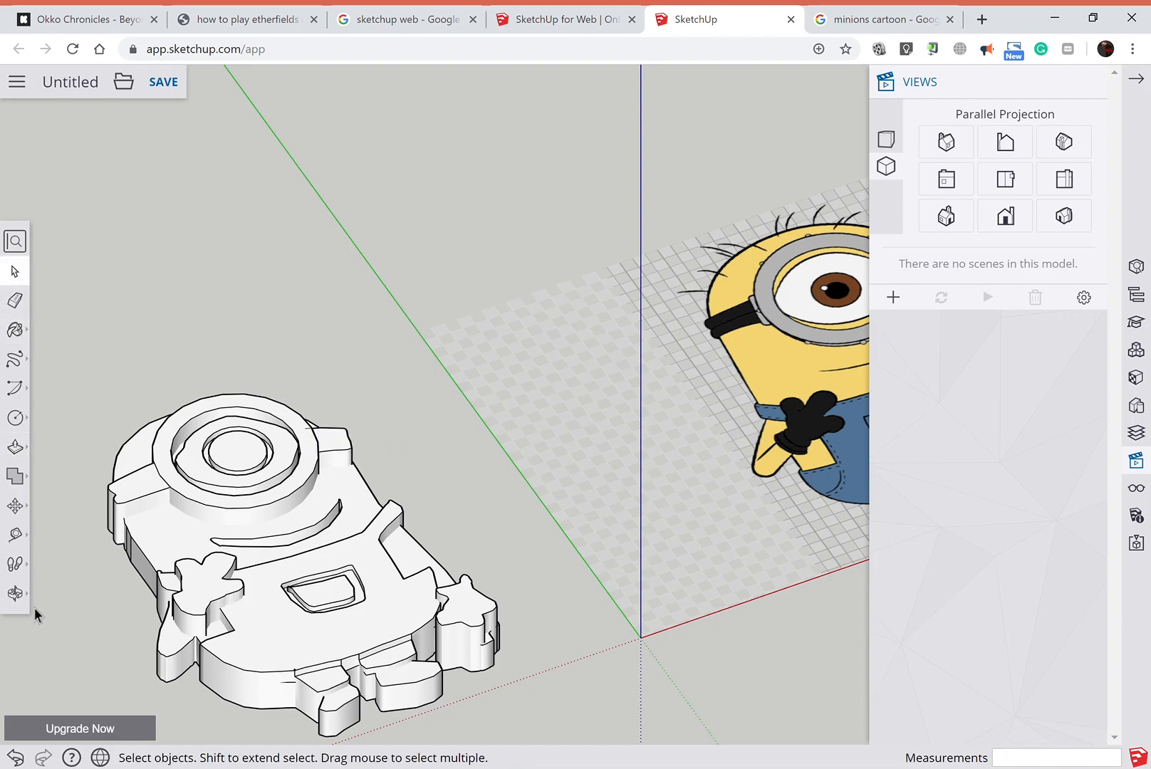
Select all parts of the white minion model and combine them into one group.
{"action": "left_click", "coordinate": [15, 592]}
{"action": "mouse_move", "coordinate": [480, 500]}
{"action": "left_mouse_down"}
{"action": "mouse_move", "coordinate": [376, 632]}
{"action": "mouse_move", "coordinate": [496, 411]}
{"action": "mouse_move", "coordinate": [473, 448]}
{"action": "mouse_move", "coordinate": [503, 473]}
{"action": "mouse_move", "coordinate": [452, 635]}
{"action": "mouse_move", "coordinate": [542, 530]}
{"action": "mouse_move", "coordinate": [545, 373]}
{"action": "mouse_move", "coordinate": [532, 399]}
{"action": "mouse_move", "coordinate": [539, 492]}
{"action": "left_mouse_up"}
{"action": "scroll", "coordinate": [475, 563], "scroll_direction": "down", "scroll_amount": 2}
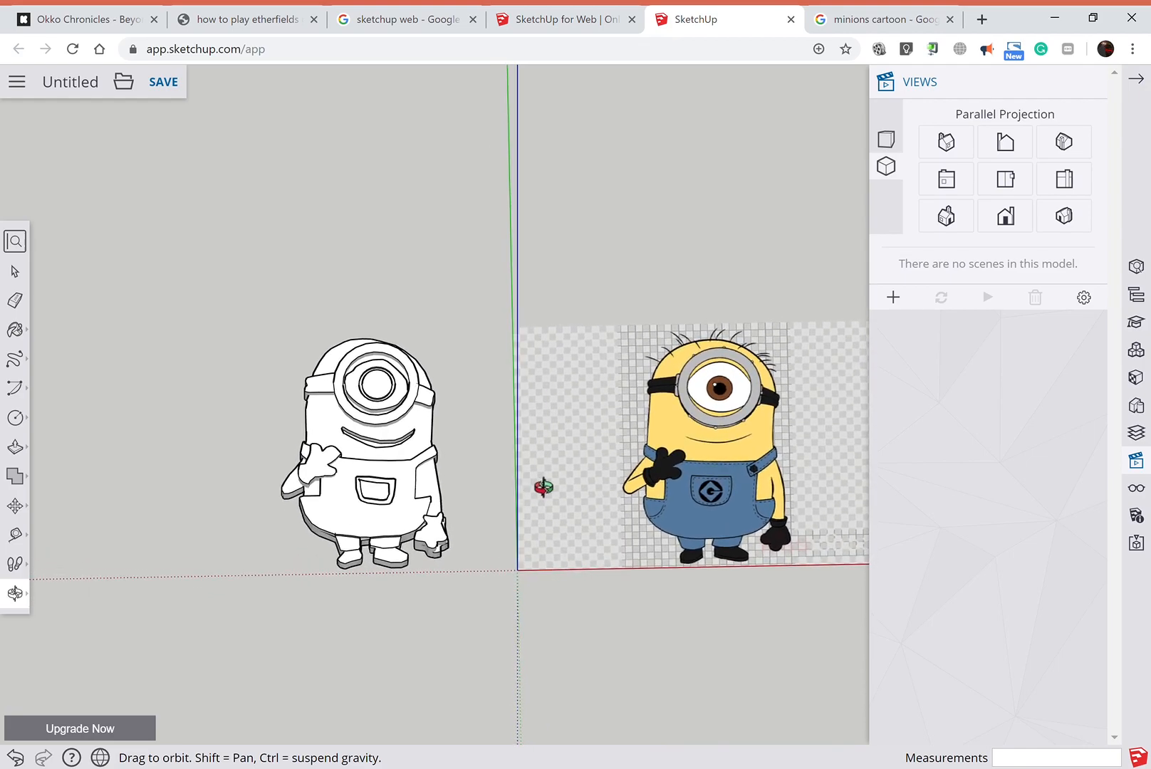
{"action": "left_click", "coordinate": [15, 271]}
{"action": "left_click_drag", "start_coordinate": [236, 297], "coordinate": [514, 640]}
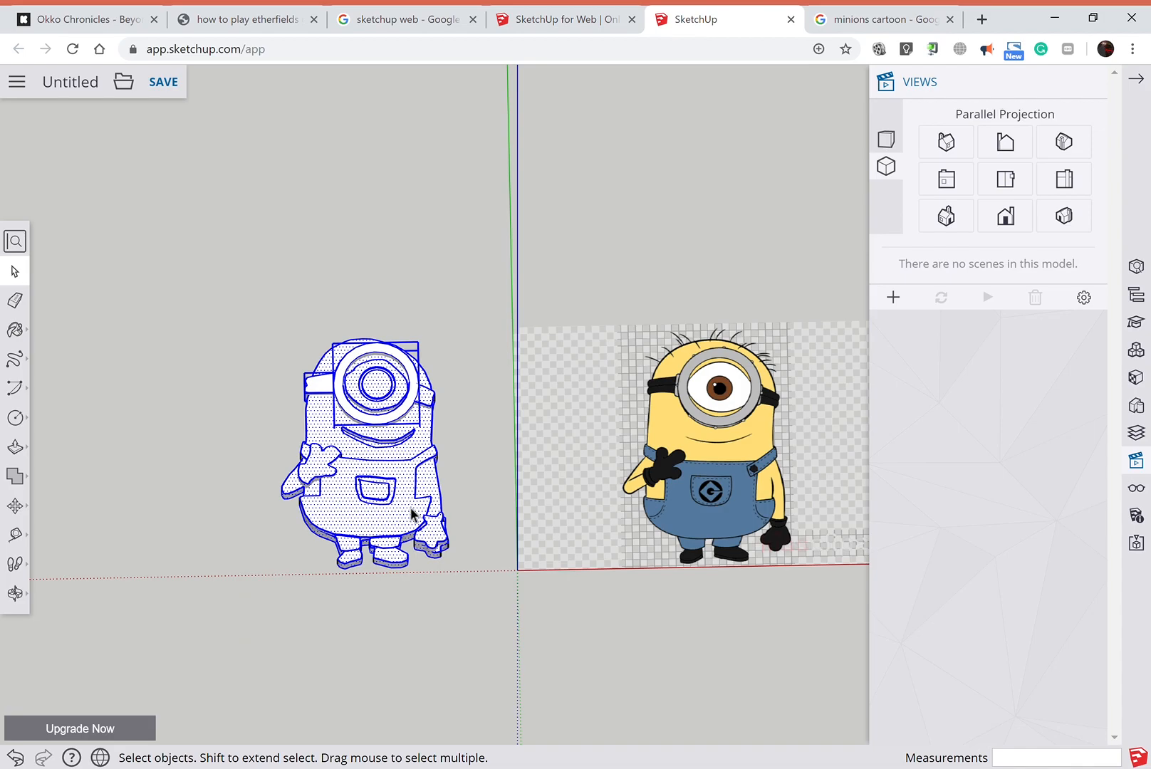
{"action": "right_click", "coordinate": [410, 508]}
{"action": "left_click", "coordinate": [470, 309]}
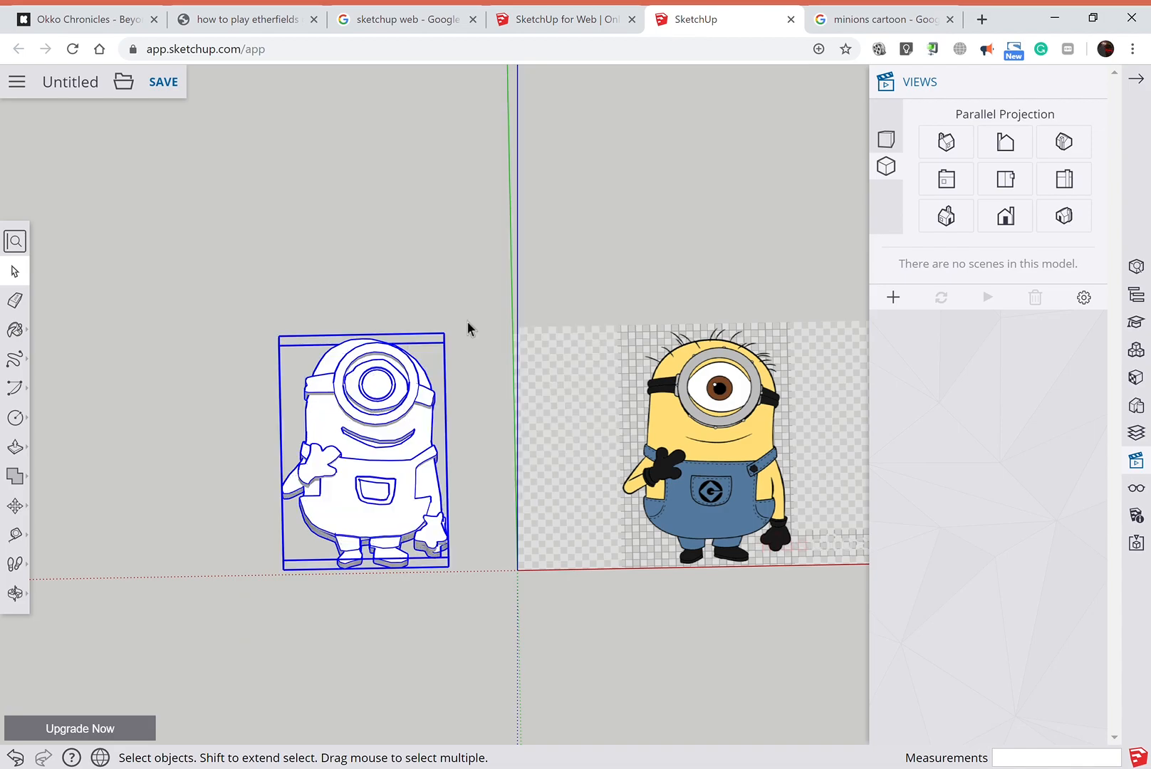
Export the minion as an STL file whose name begins with "MINION FOR PRINT", and open the options for the downloaded file.
{"action": "left_click", "coordinate": [138, 90]}
{"action": "mouse_move", "coordinate": [157, 241]}
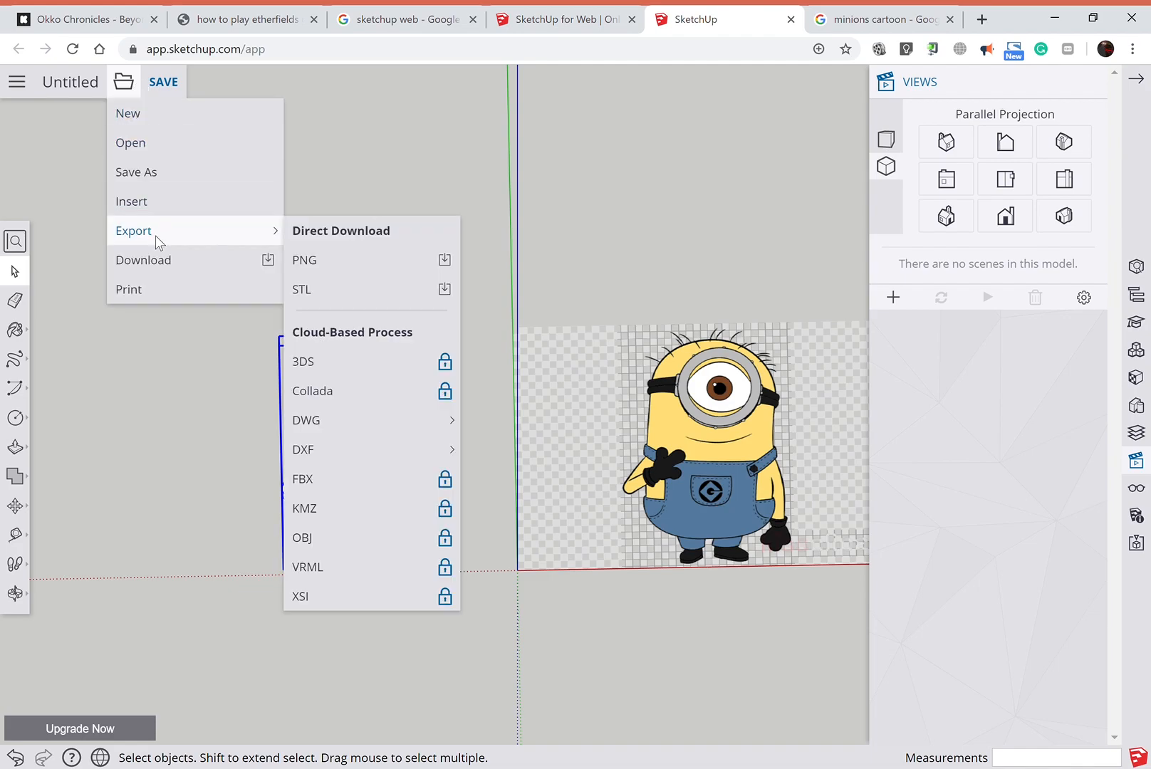
{"action": "left_click", "coordinate": [345, 296]}
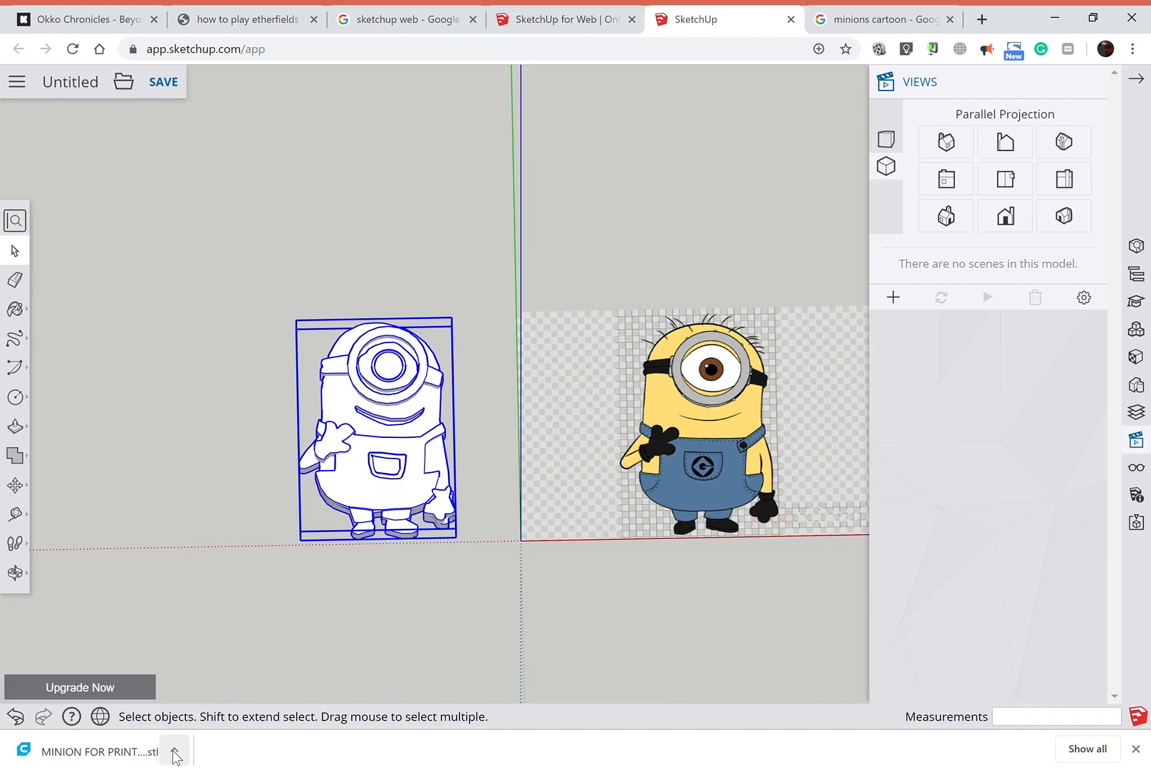
{"action": "left_click", "coordinate": [175, 752]}
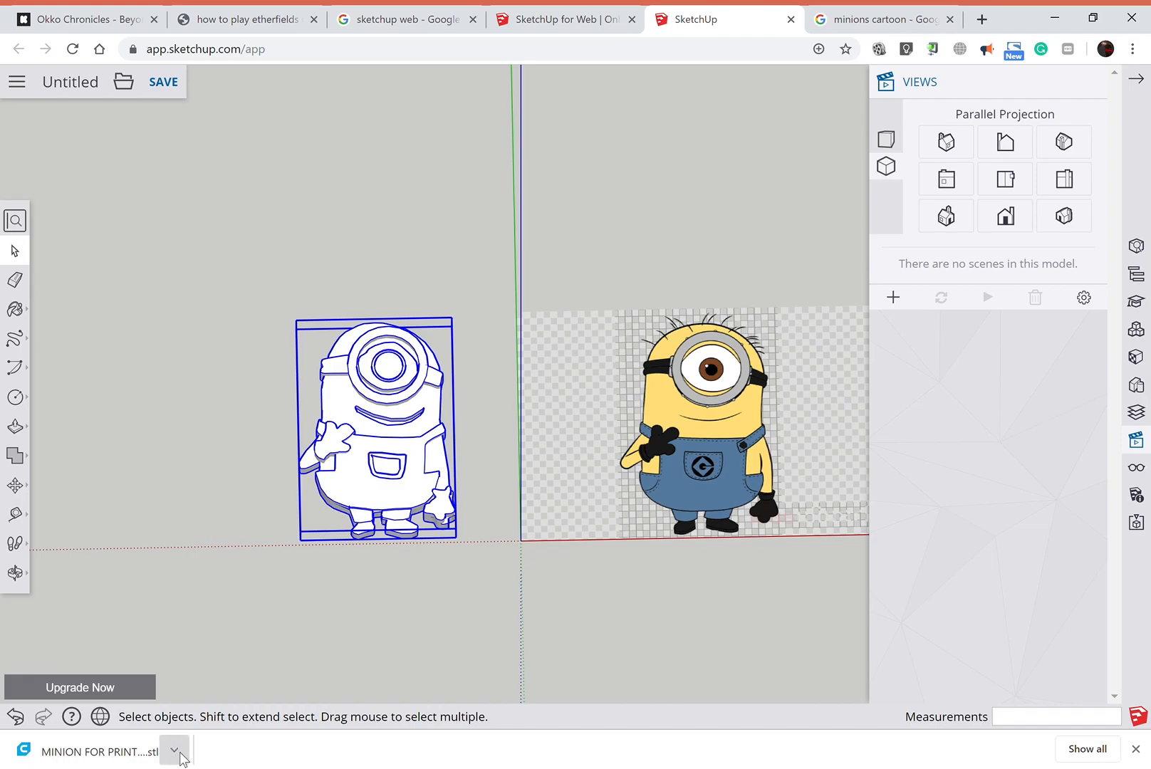